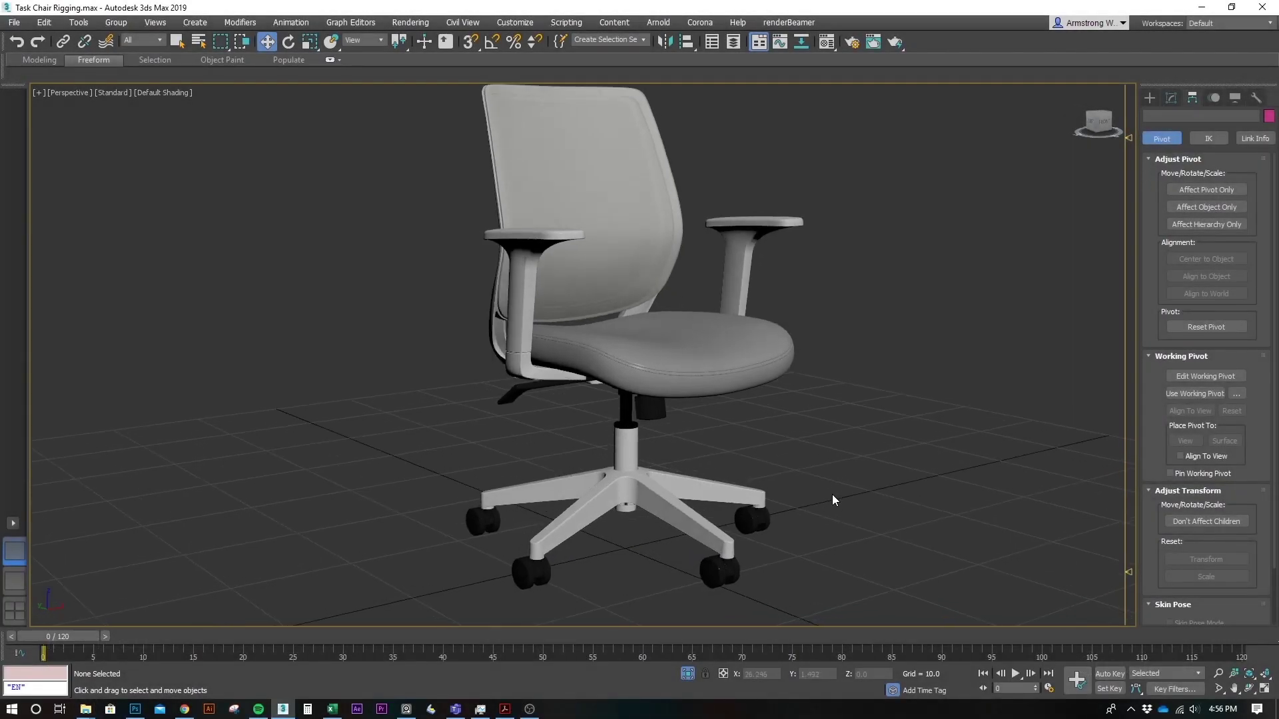
- Examine the task chair's overall build, including its five-arm base and casters
middle_click_drag(832, 496, 794, 534, "alt")
scroll(743, 517, "up", 4)
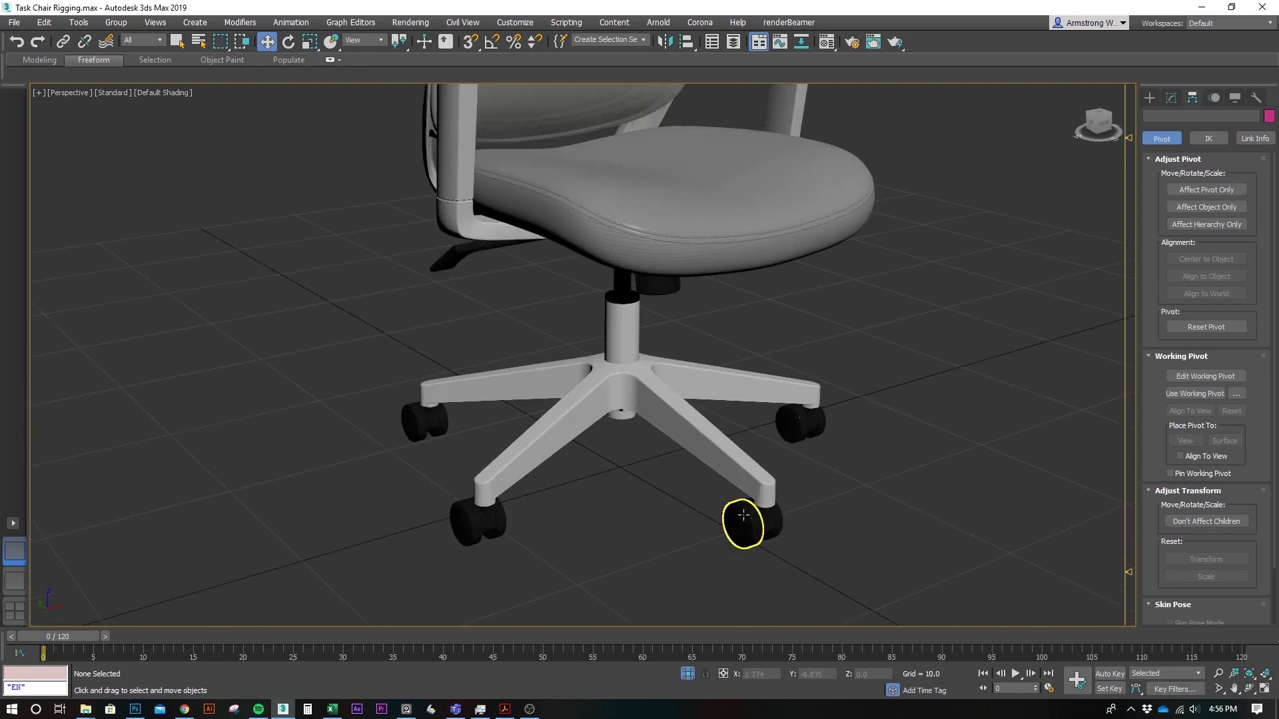
scroll(687, 423, "down", 2)
middle_click_drag(685, 430, 688, 499)
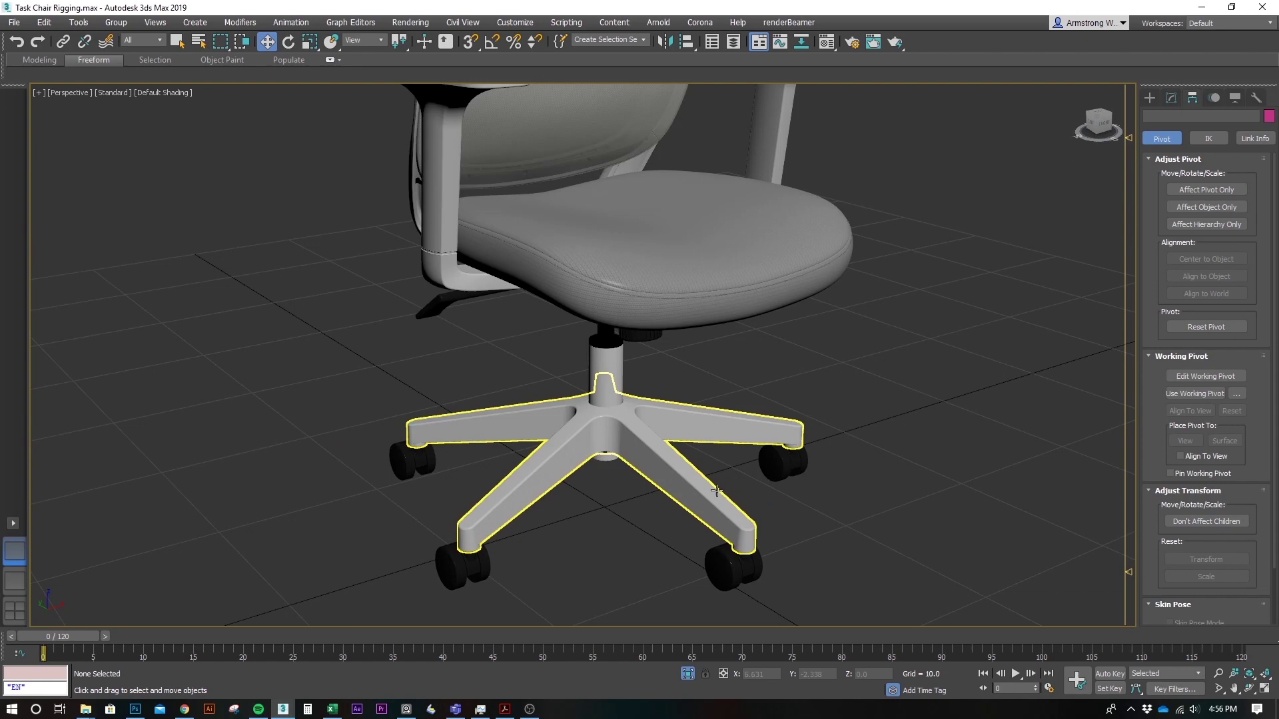
left_click(716, 492)
scroll(699, 436, "down", 3)
scroll(657, 434, "up", 3)
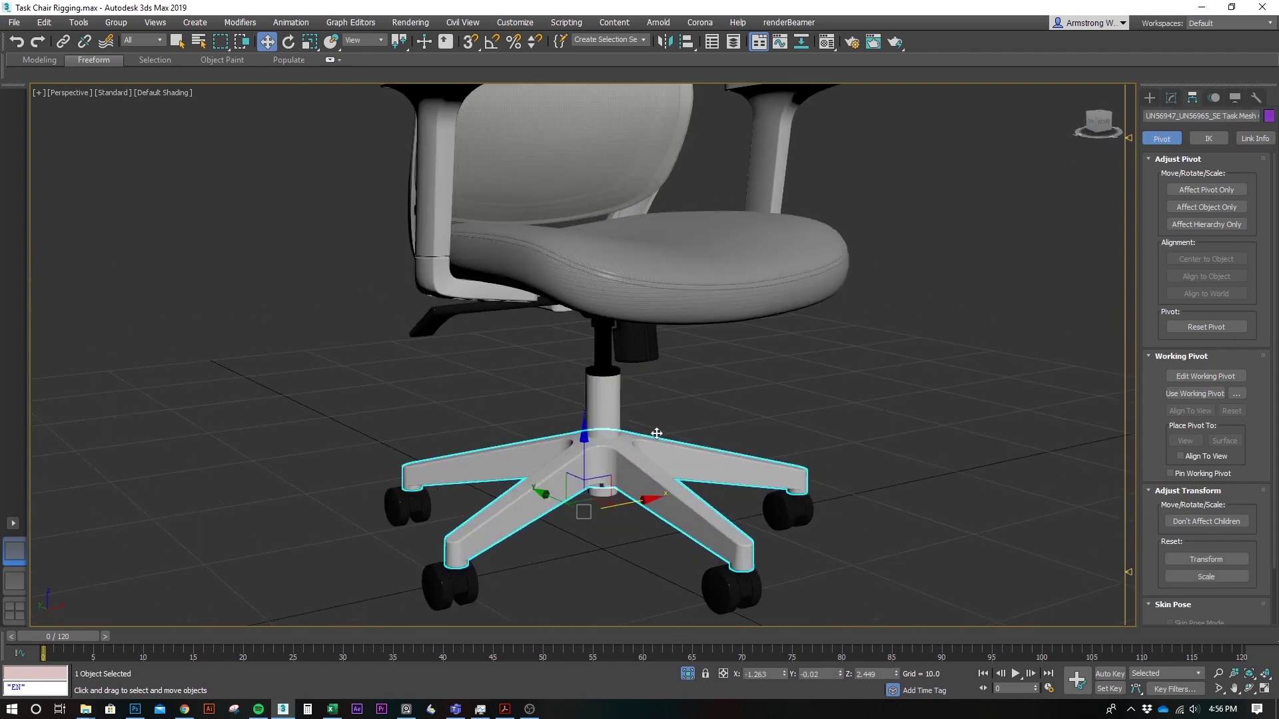
scroll(657, 434, "down", 4)
middle_click_drag(749, 481, 736, 473)
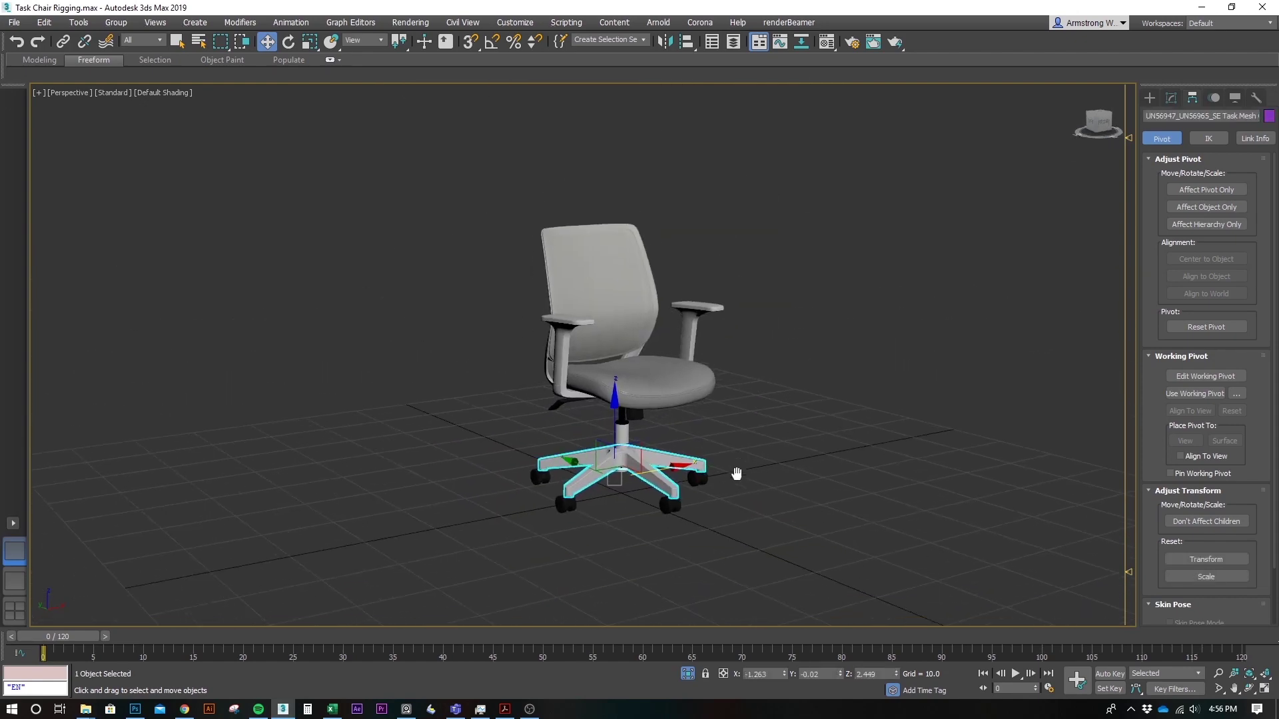
left_click(765, 486)
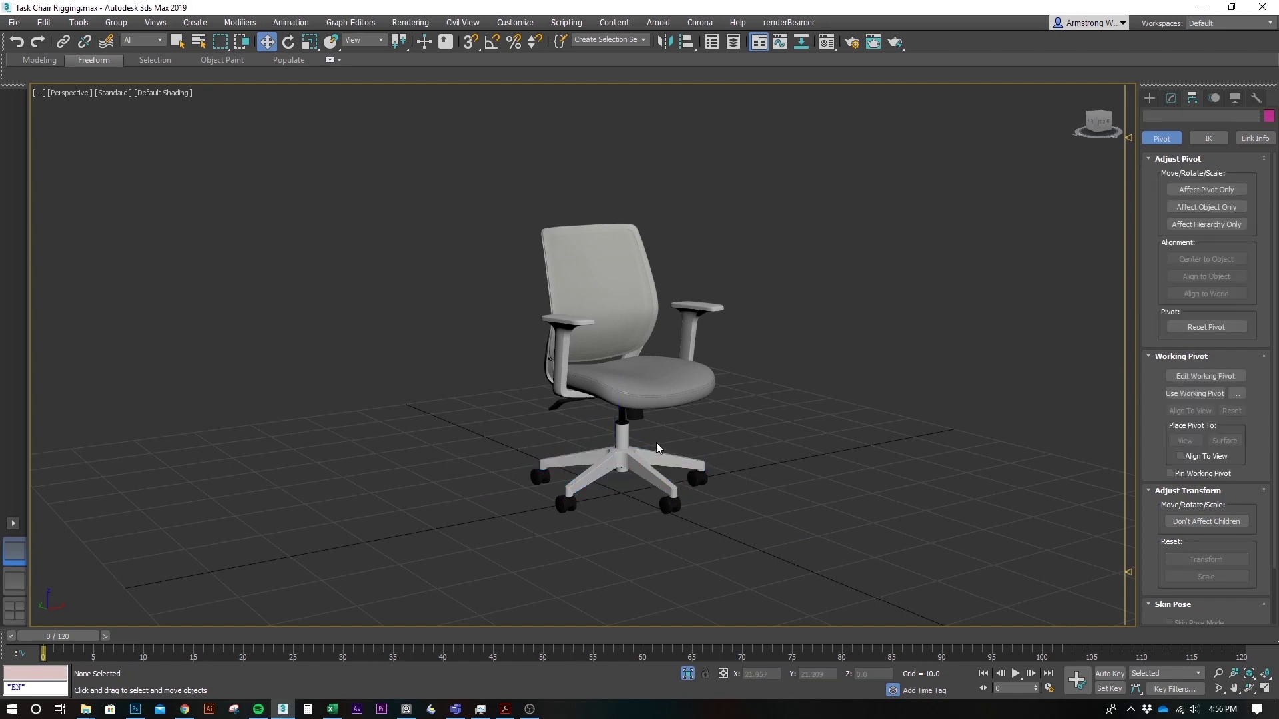
scroll(658, 443, "up", 4)
middle_click_drag(662, 445, 661, 451, "alt")
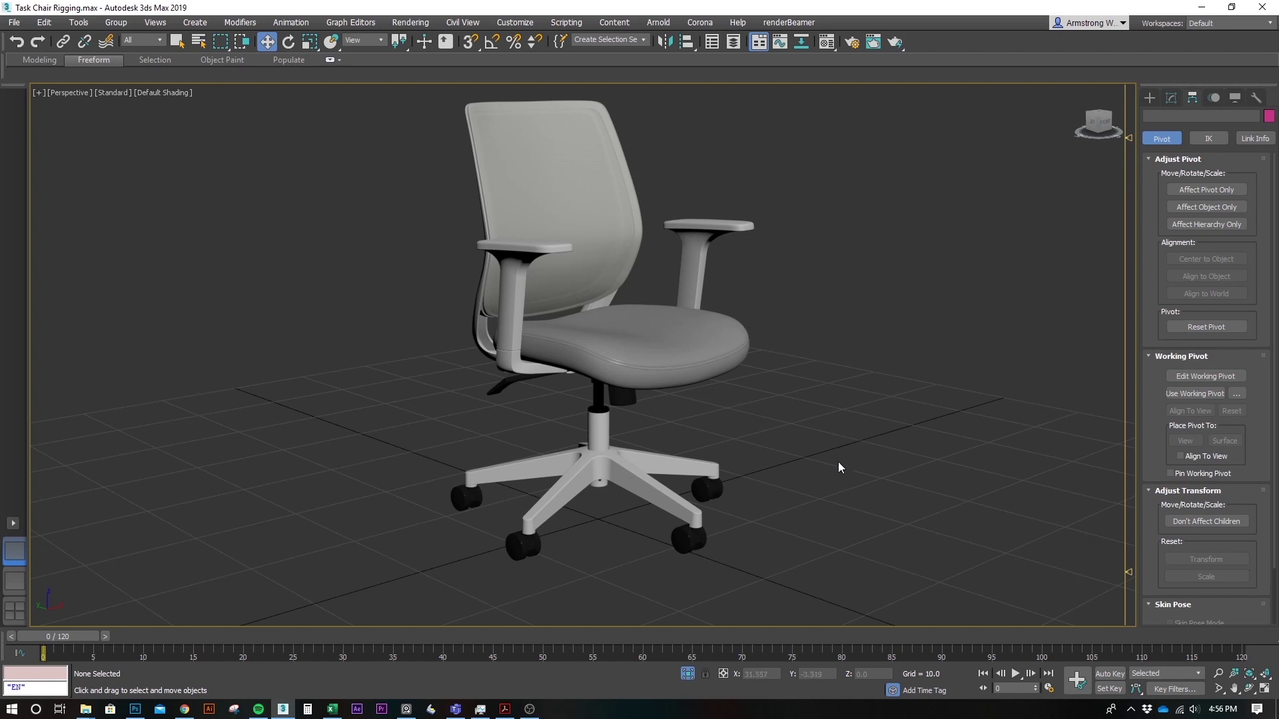
middle_click_drag(837, 461, 853, 466)
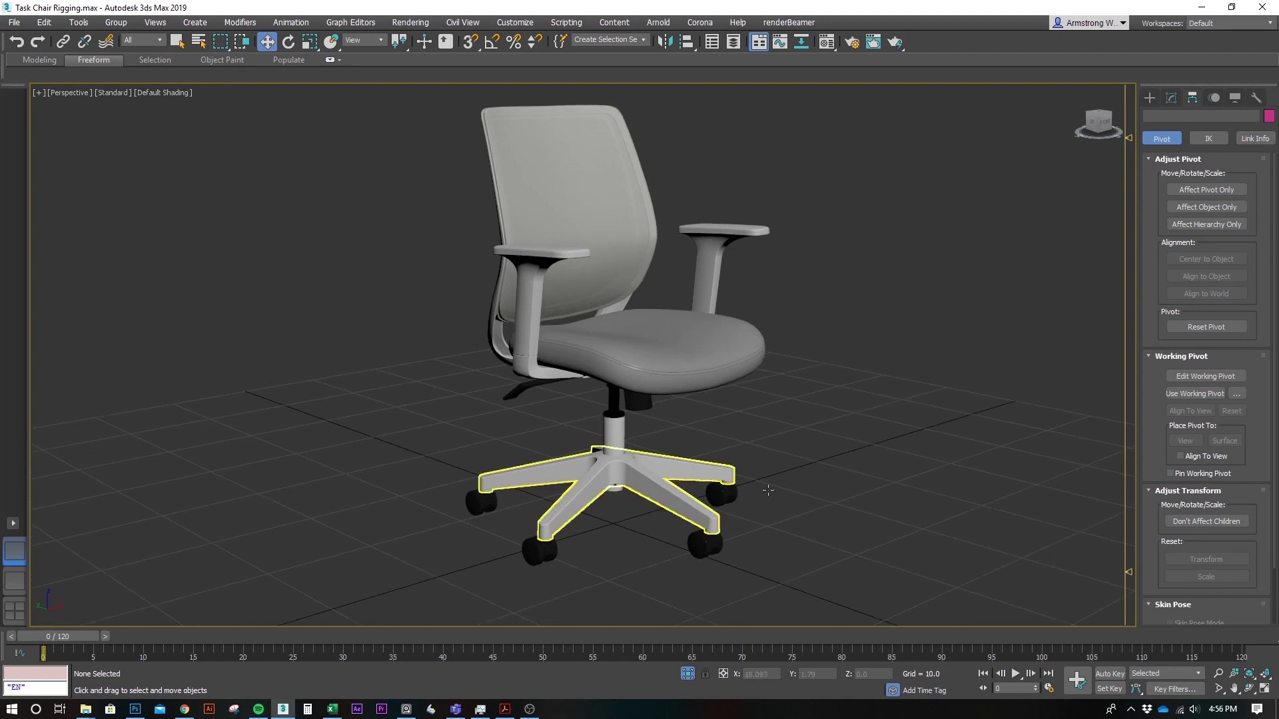
- Examine the lift column and the mechanism beneath the seat from a low angle
middle_click_drag(768, 490, 733, 415, "alt")
scroll(736, 365, "up", 4)
scroll(673, 346, "down", 3)
scroll(609, 423, "up", 5)
mouse_move(610, 423)
middle_mouse_down("alt")
mouse_move(637, 414)
mouse_move(660, 439)
mouse_move(598, 437)
middle_mouse_up("alt")
scroll(626, 416, "down", 2)
scroll(598, 437, "down", 3)
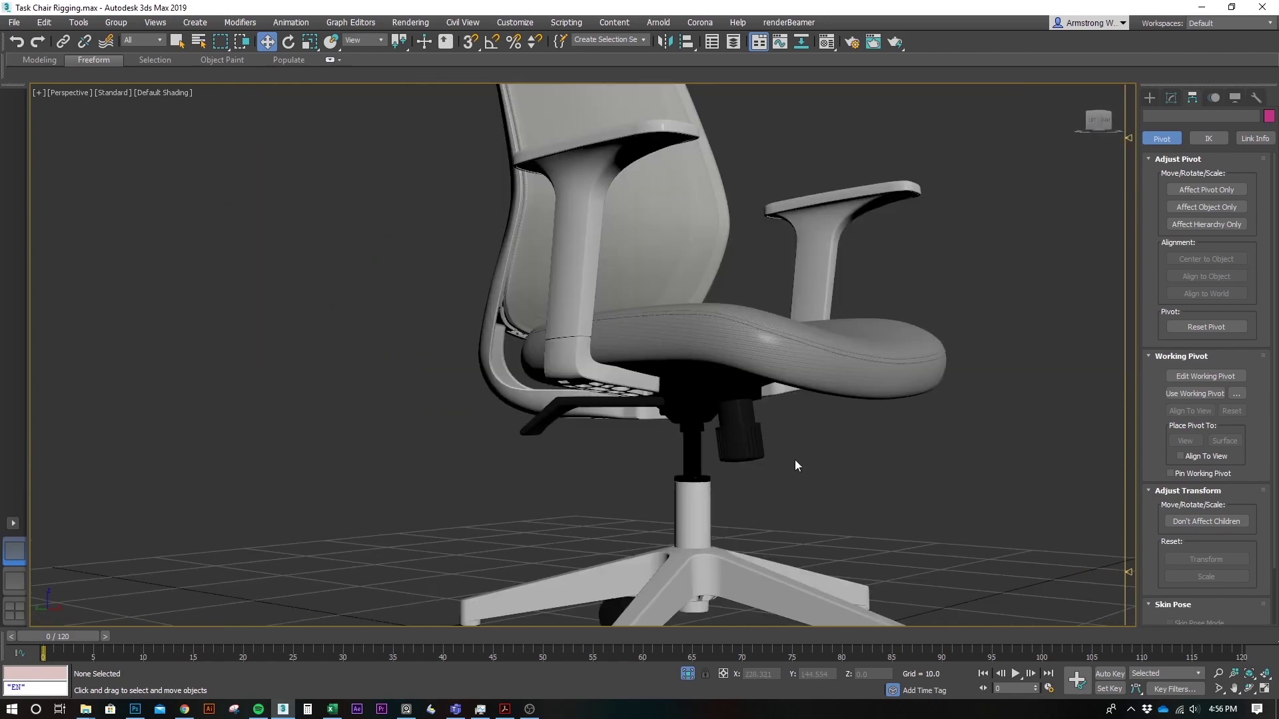
middle_click_drag(718, 468, 705, 421)
- Try rotating the adjustment lever beneath the seat on its own
left_click(590, 374)
middle_click_drag(590, 374, 634, 364, "alt")
key("e")
scroll(534, 325, "up", 3)
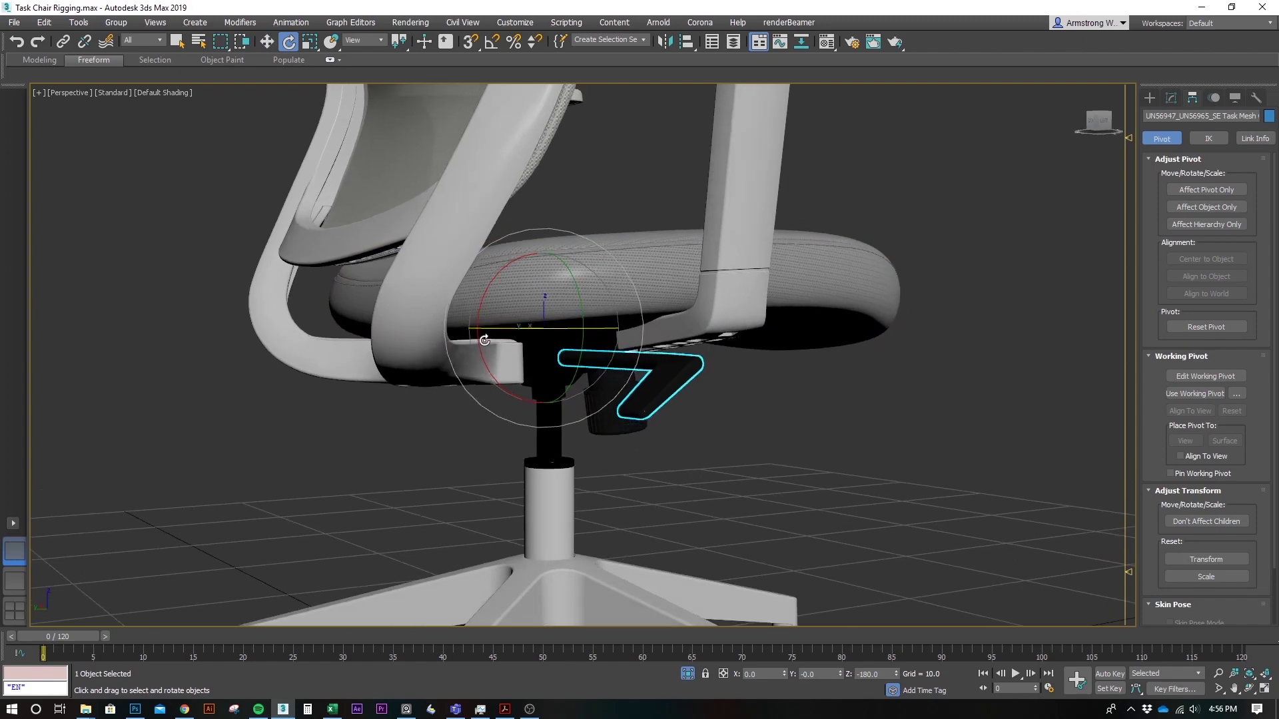
left_click_drag(481, 351, 558, 303)
key("ctrl+z")
middle_click_drag(707, 398, 736, 416)
scroll(809, 394, "down", 5)
scroll(734, 433, "up", 3)
scroll(735, 434, "down", 1)
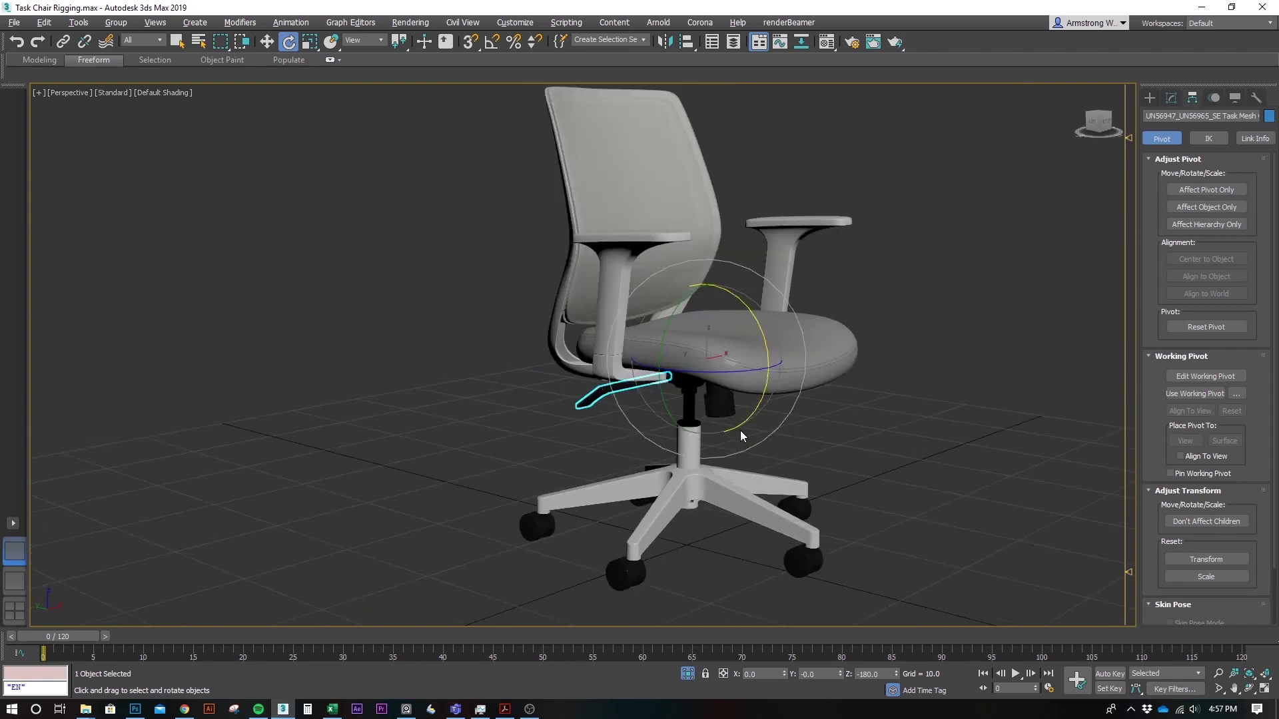
- Try rotating the chair's five-arm base on its own
mouse_move(740, 494)
middle_mouse_down("alt")
mouse_move(698, 492)
mouse_move(653, 425)
mouse_move(668, 463)
middle_mouse_up("alt")
left_click(692, 481)
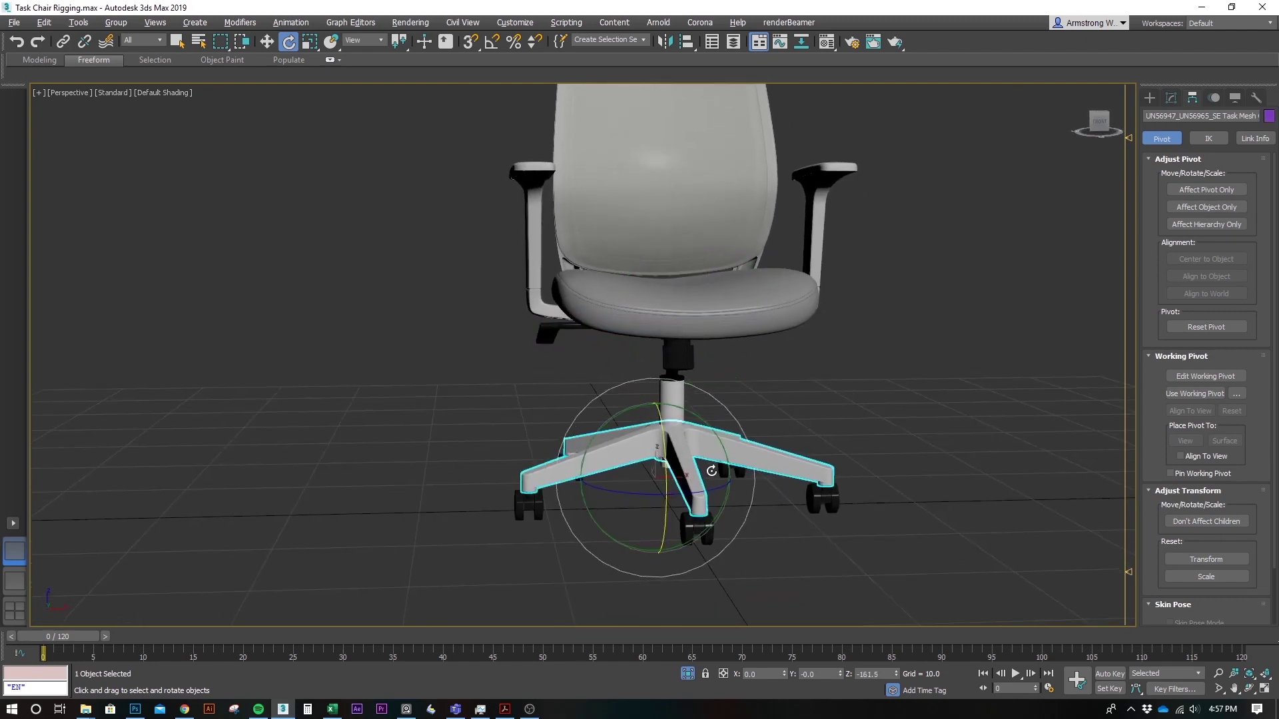
left_click_drag(711, 471, 659, 502)
right_click(659, 502)
middle_click_drag(624, 542, 647, 547, "alt")
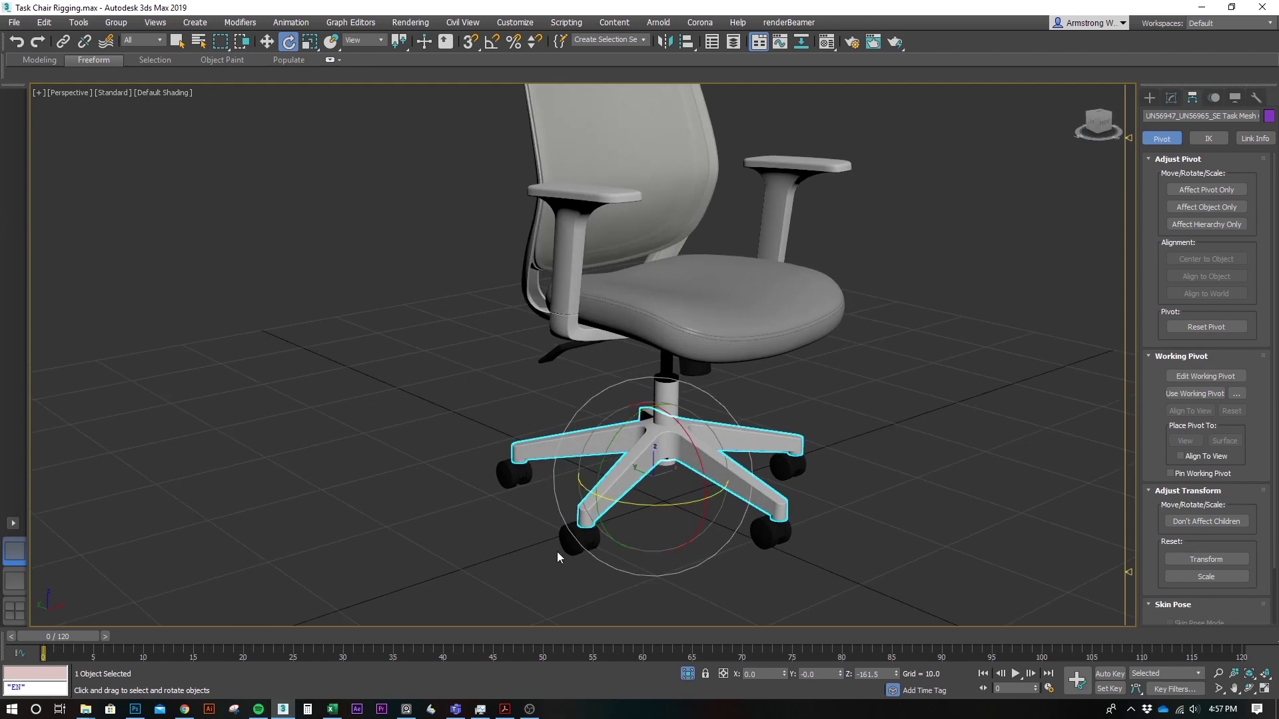
- Inspect one wheel of a front caster as a separate object, and clear the selection
left_click(581, 542)
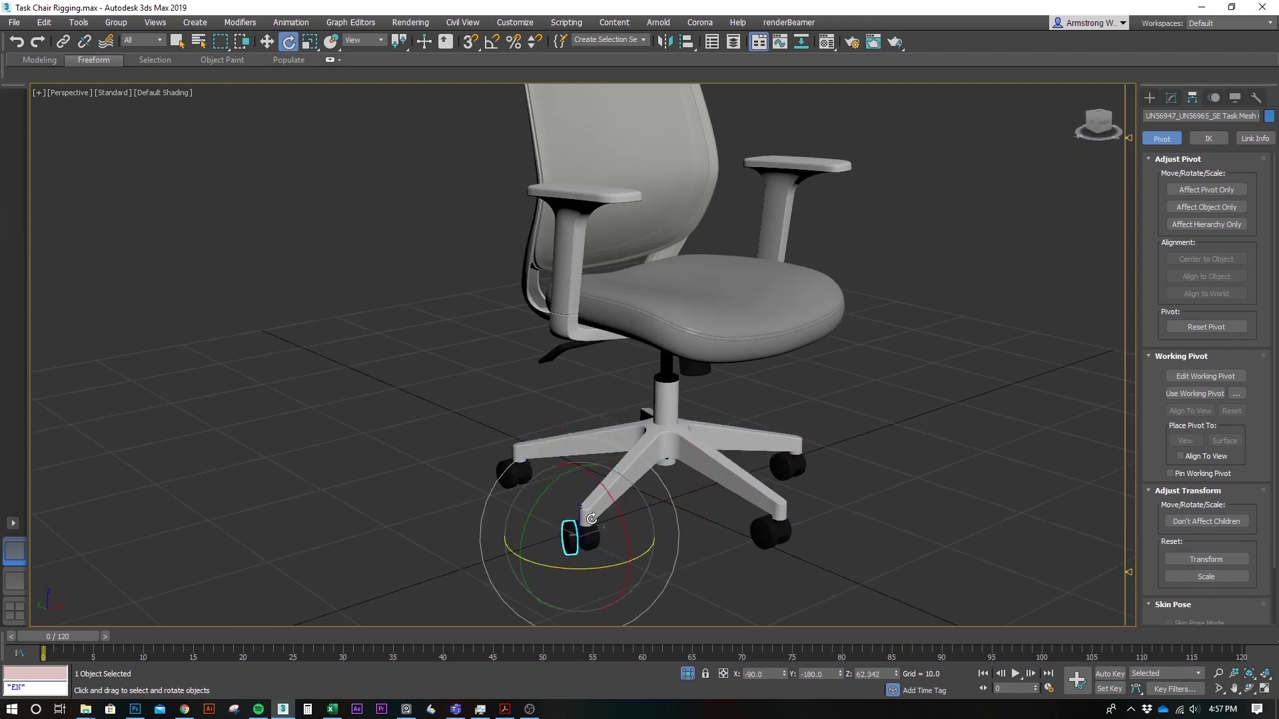
middle_click_drag(668, 521, 650, 464, "alt")
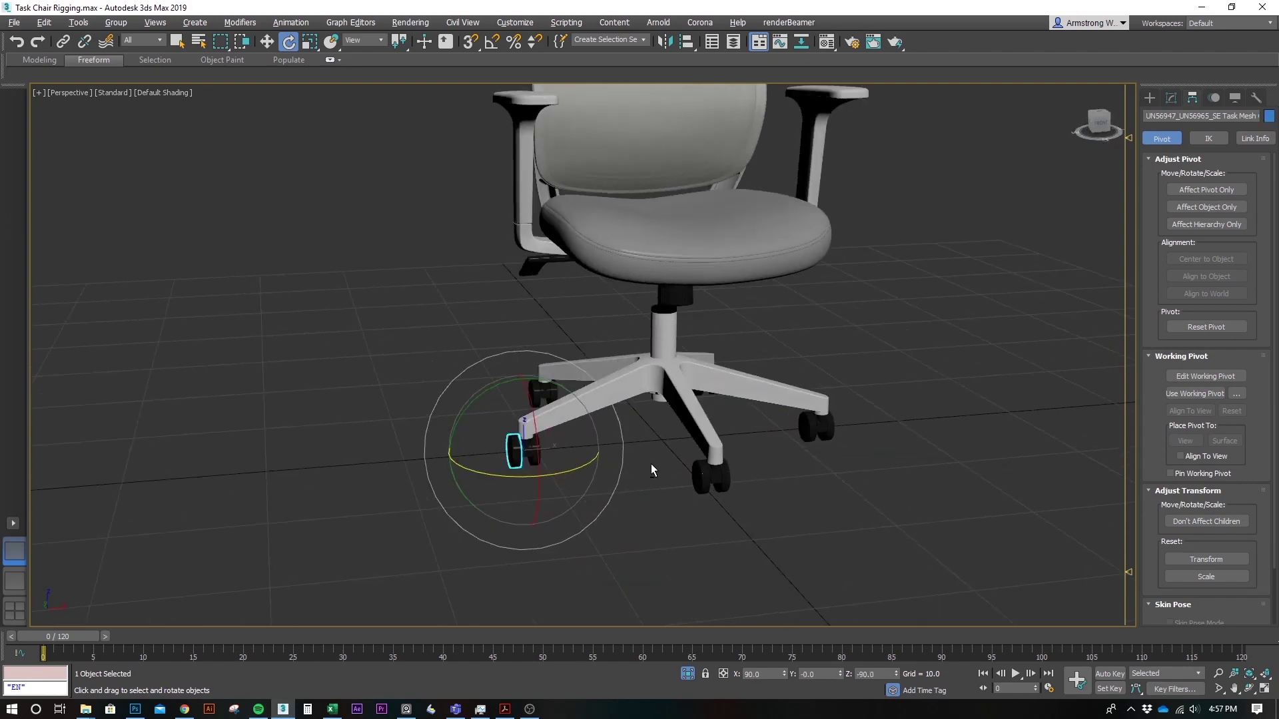
middle_click_drag(687, 404, 823, 425, "alt")
key("w")
left_click(863, 423)
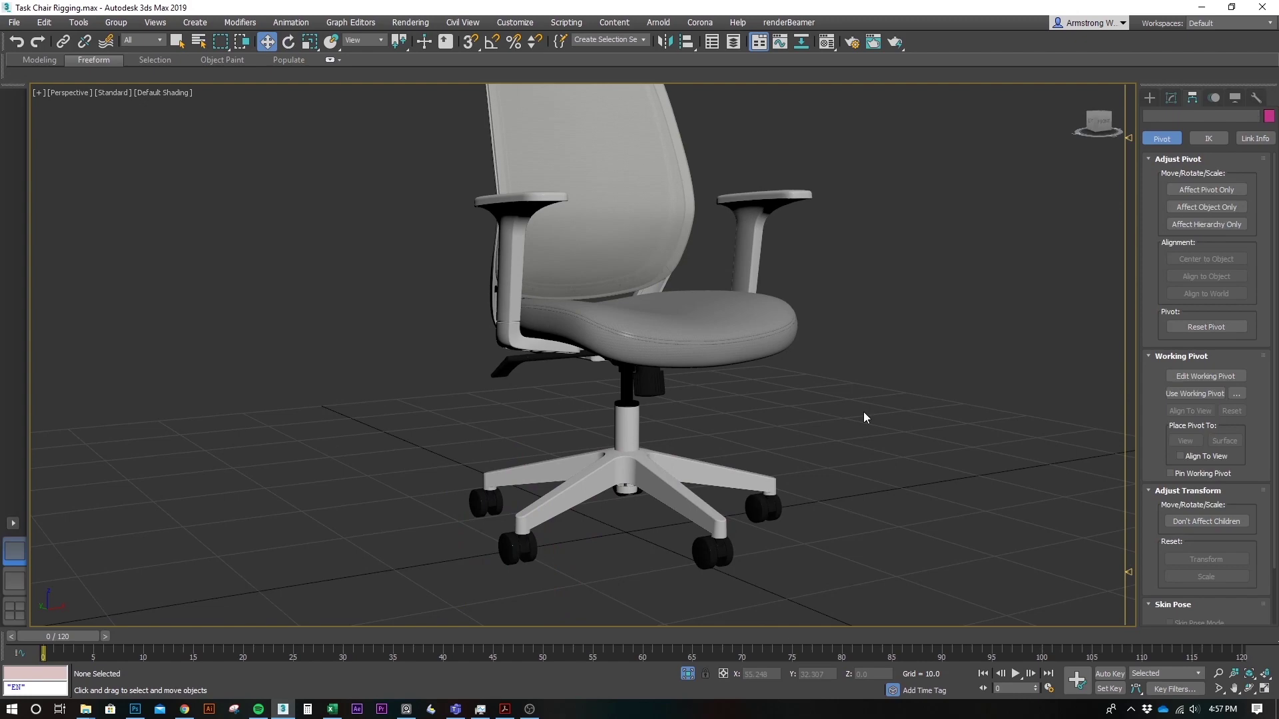
- Try rotating the tilt mechanism beneath the seat on its own, and clear the selection
scroll(663, 389, "up", 5)
left_click(664, 375)
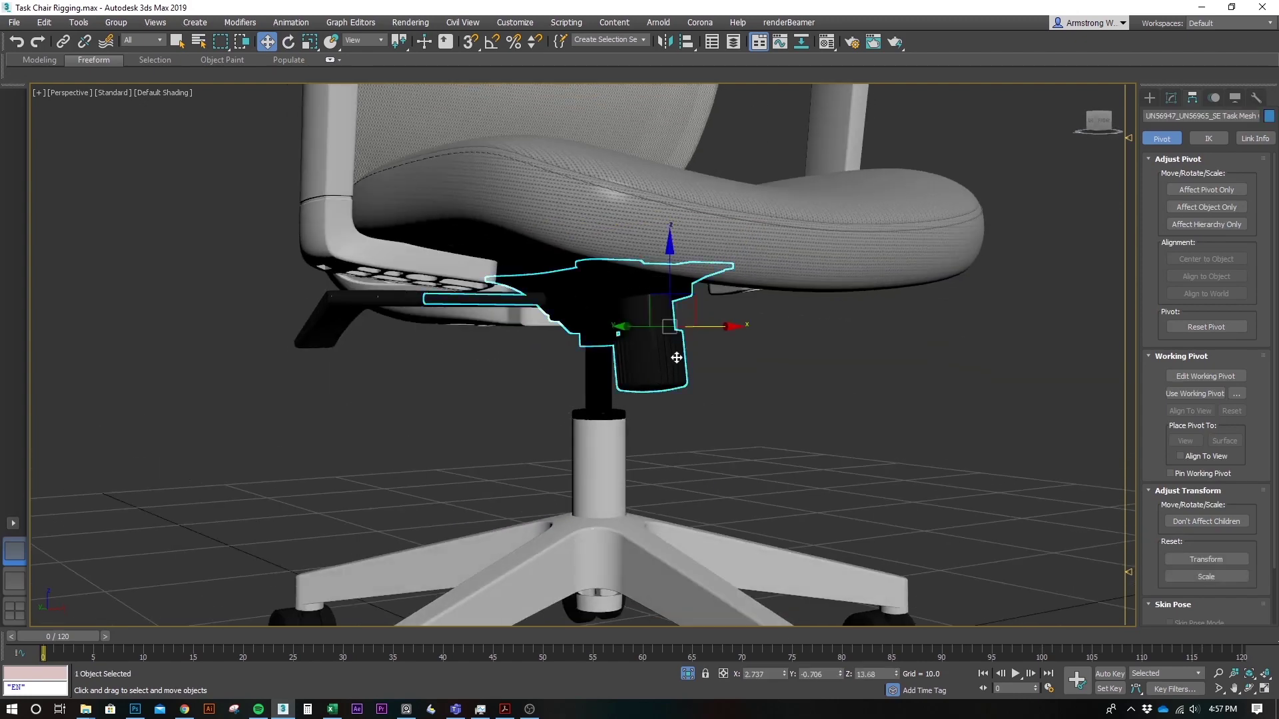
key("e")
middle_click_drag(670, 369, 675, 326, "alt")
left_click_drag(685, 329, 660, 333)
key("ctrl+z")
middle_click_drag(768, 402, 759, 436, "alt")
middle_click_drag(652, 399, 723, 432, "alt")
scroll(694, 433, "down", 4)
scroll(704, 444, "up", 3)
left_click(737, 443)
scroll(743, 442, "down", 3)
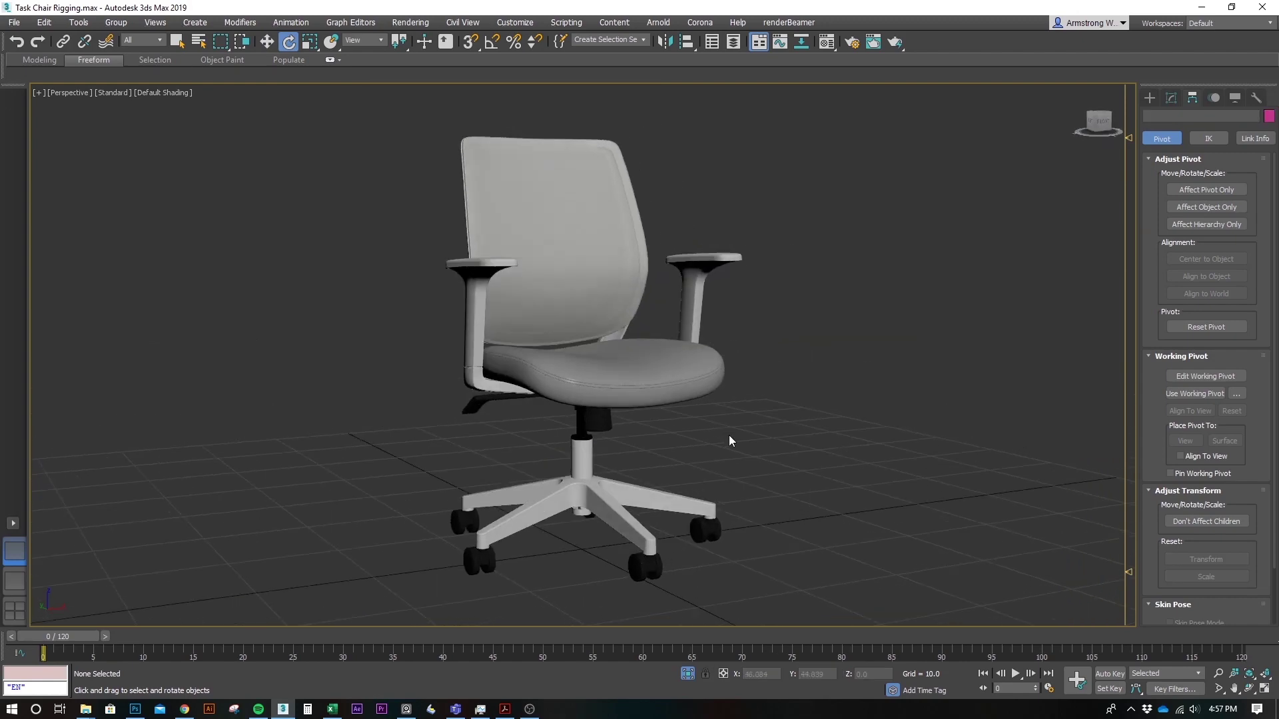
key("w")
middle_click_drag(821, 413, 814, 429)
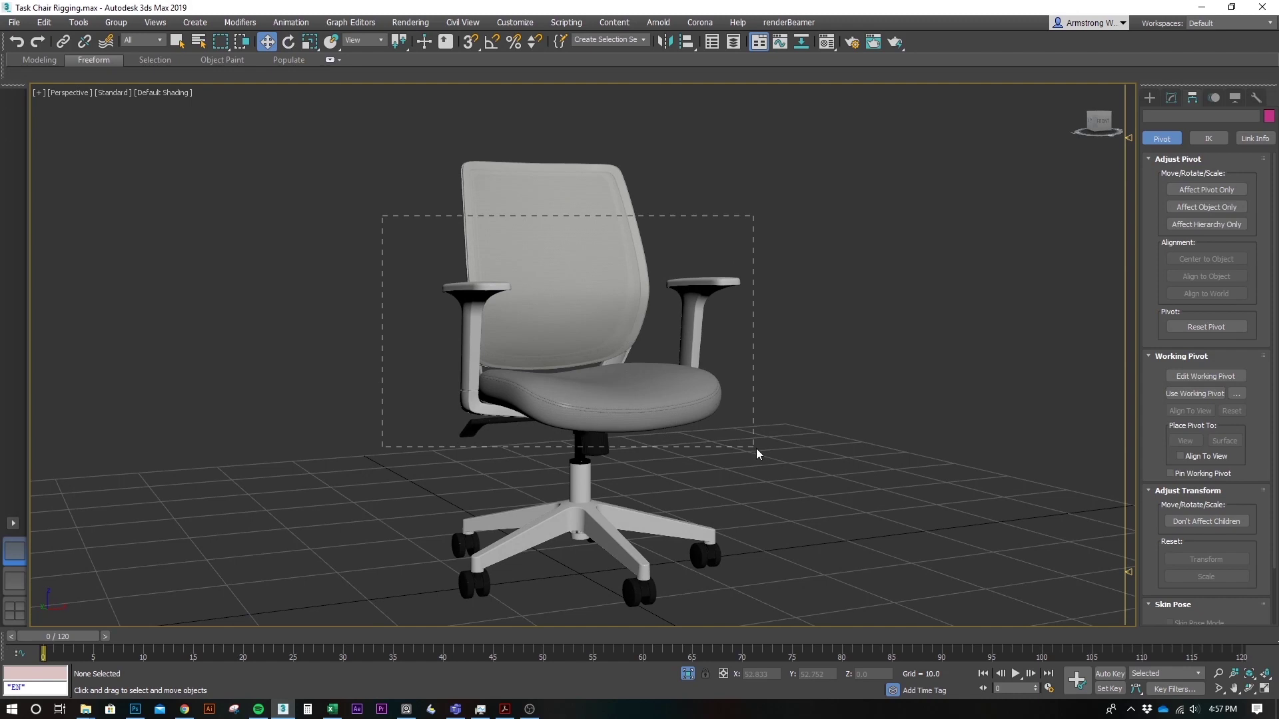
- Select all upper chair parts from the backrest down to the lift column, leaving out the base and casters
left_click_drag(772, 450, 772, 450)
middle_click_drag(773, 450, 746, 421, "alt")
left_click_drag(291, 132, 408, 207)
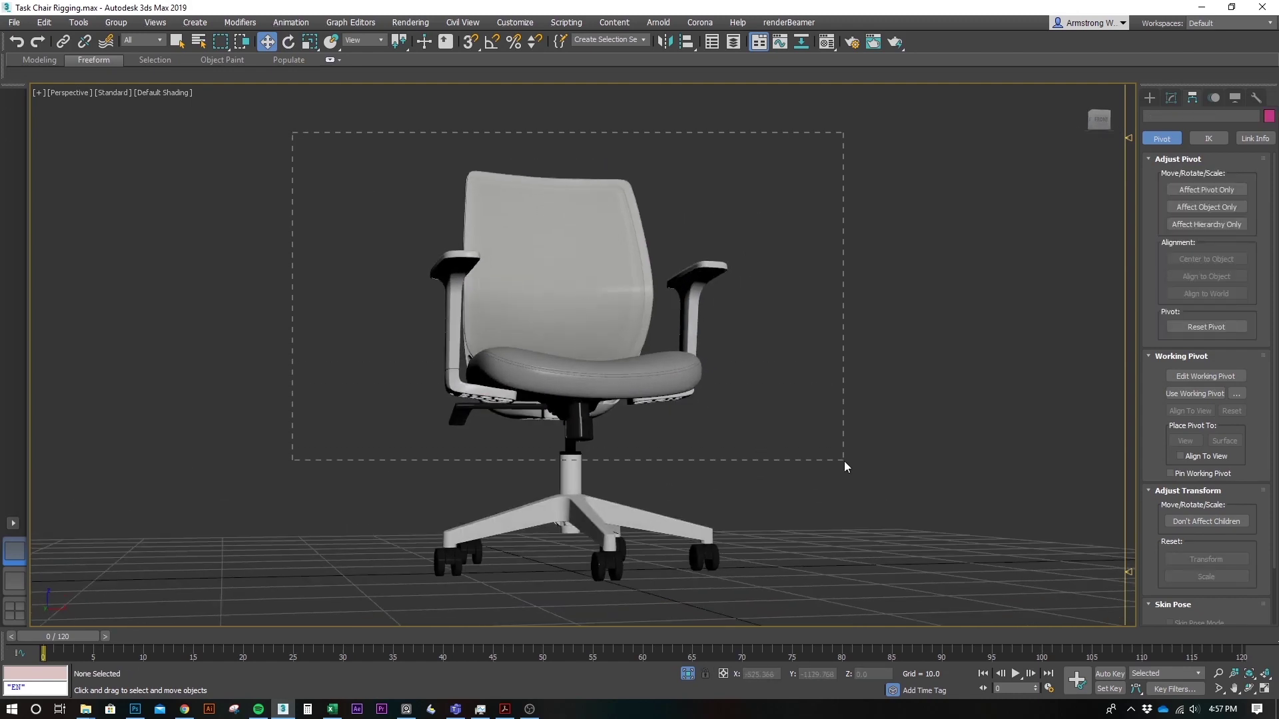
left_click_drag(844, 461, 838, 465)
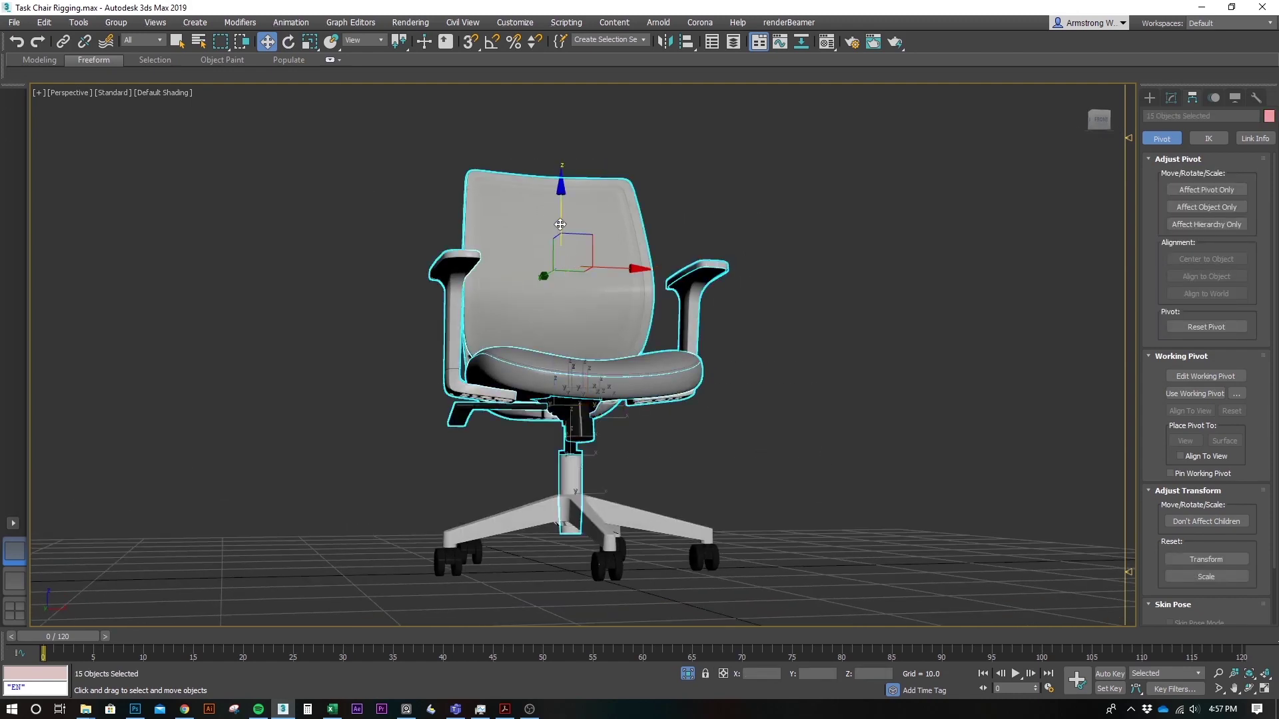
- Try raising and rotating the selected upper chair parts together
left_click_drag(560, 224, 565, 194)
key("ctrl+z")
key("e")
left_click_drag(596, 254, 570, 267)
key("ctrl+z")
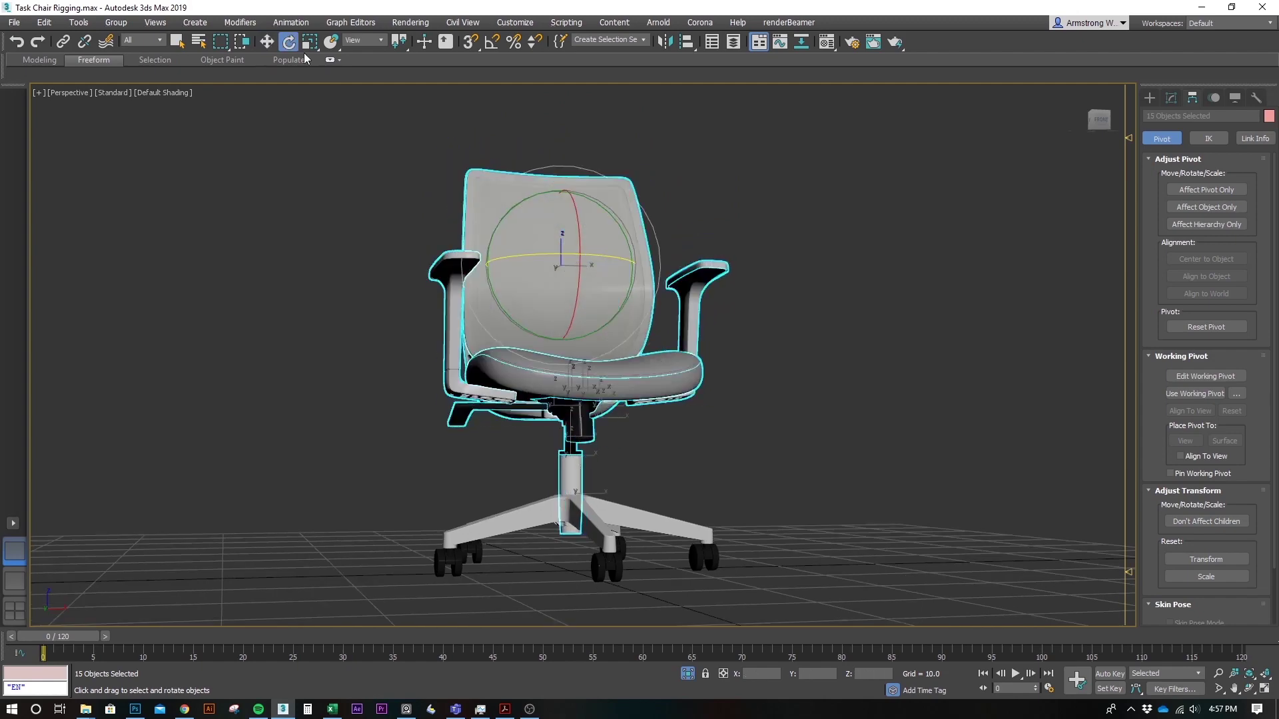
- Group the selected upper chair parts as Chair_Top and hide the group
middle_click_drag(556, 299, 589, 304, "alt")
left_click(118, 23)
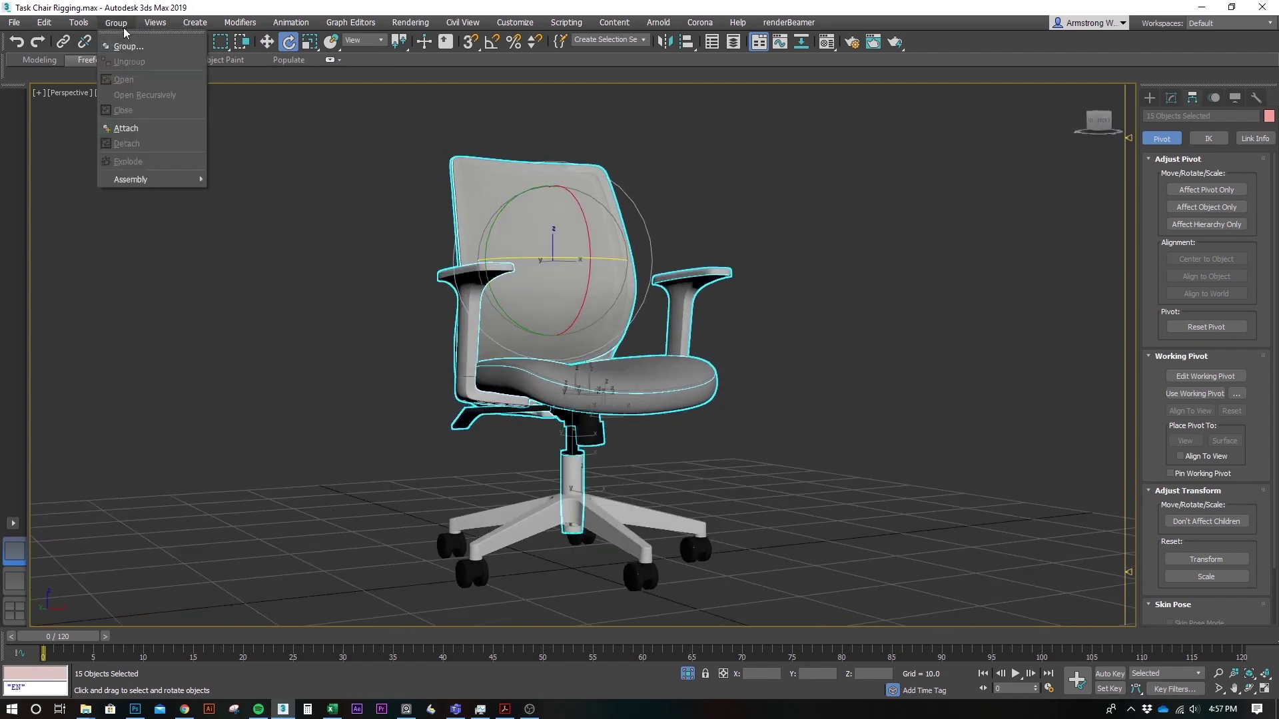
left_click(125, 46)
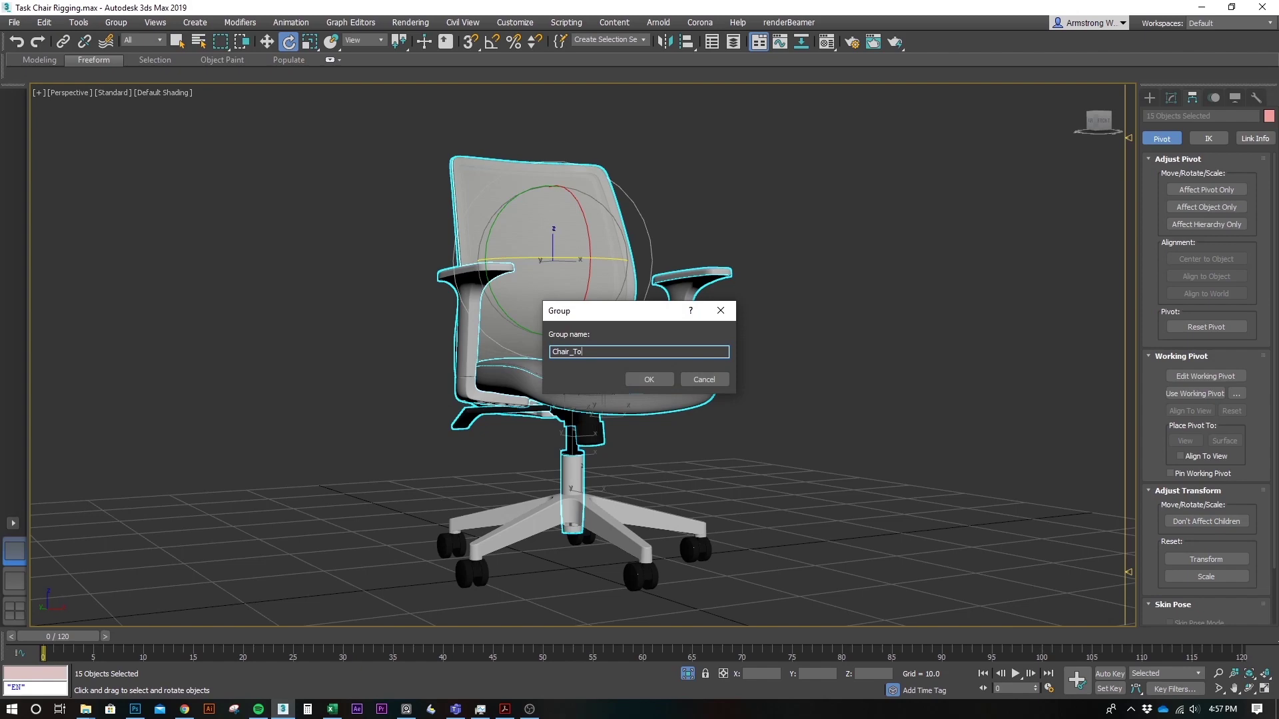
key("Return")
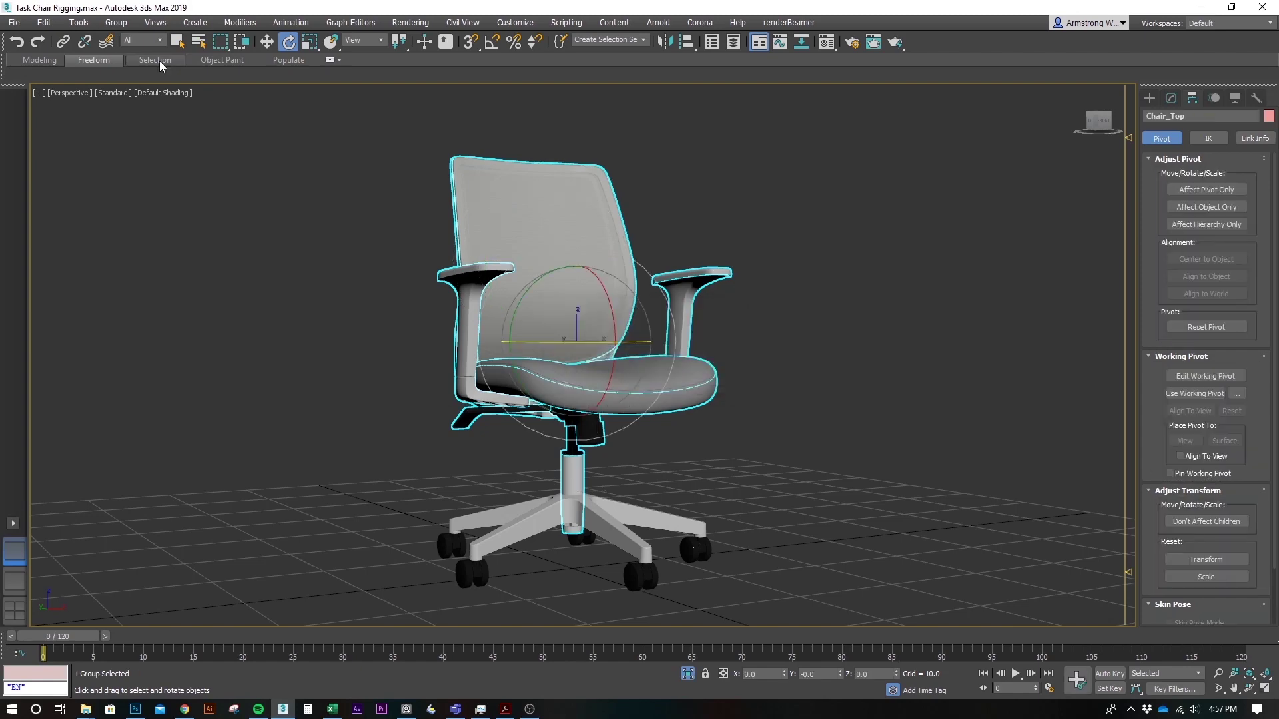
right_click(630, 362)
left_click(685, 321)
- Group the five-arm base as Chair_Base and hide the group
middle_click_drag(768, 468, 767, 420, "alt")
left_click(606, 383)
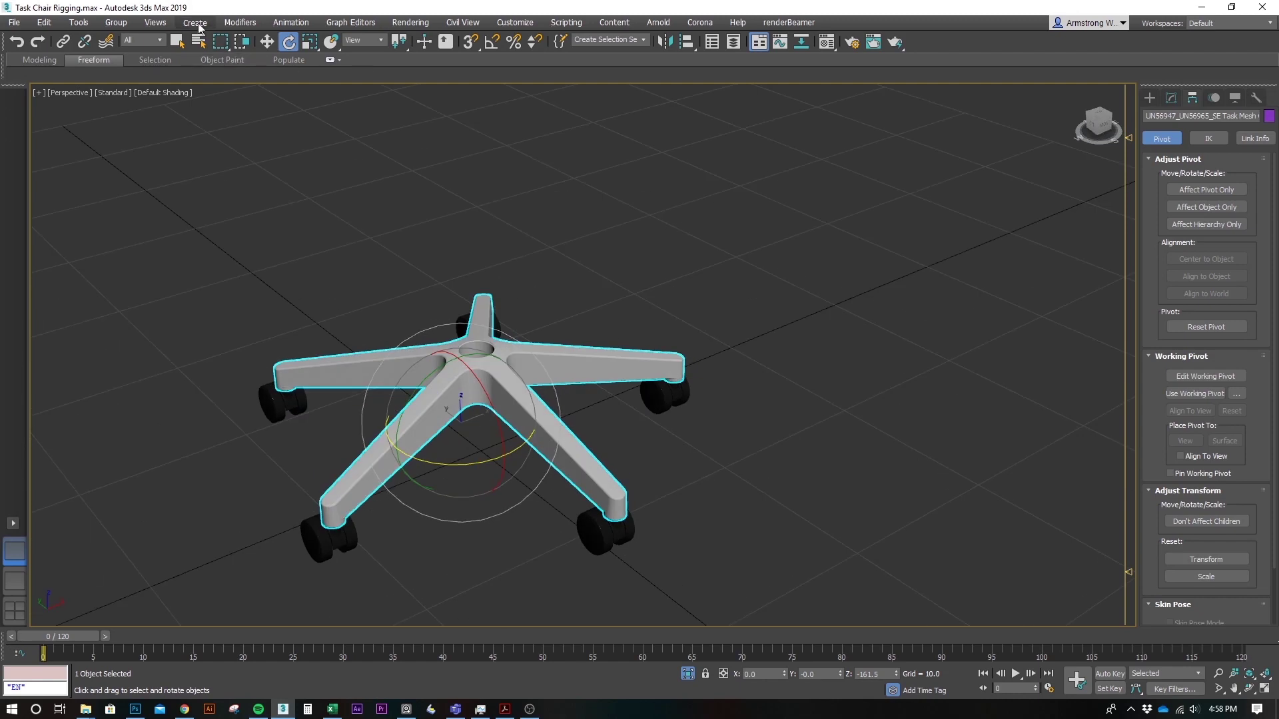
left_click(116, 23)
left_click(126, 37)
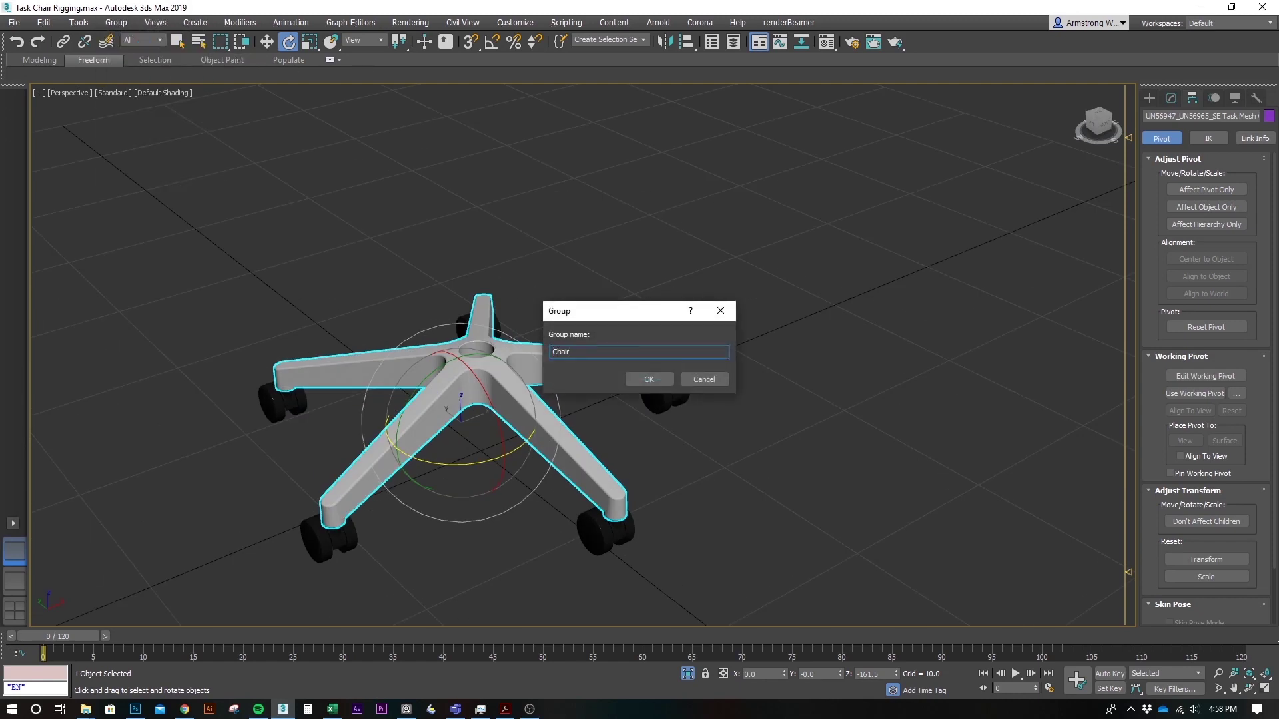
type("Chair_Base")
key("Return")
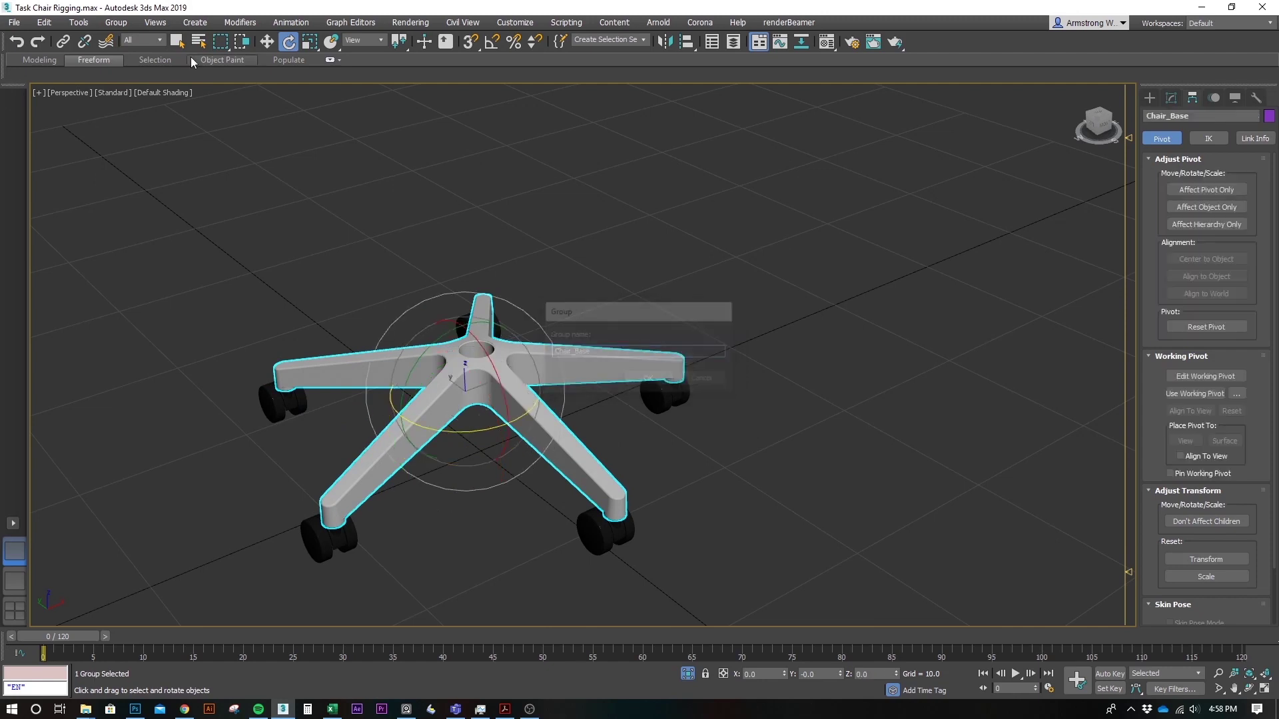
right_click(516, 400)
left_click(559, 386)
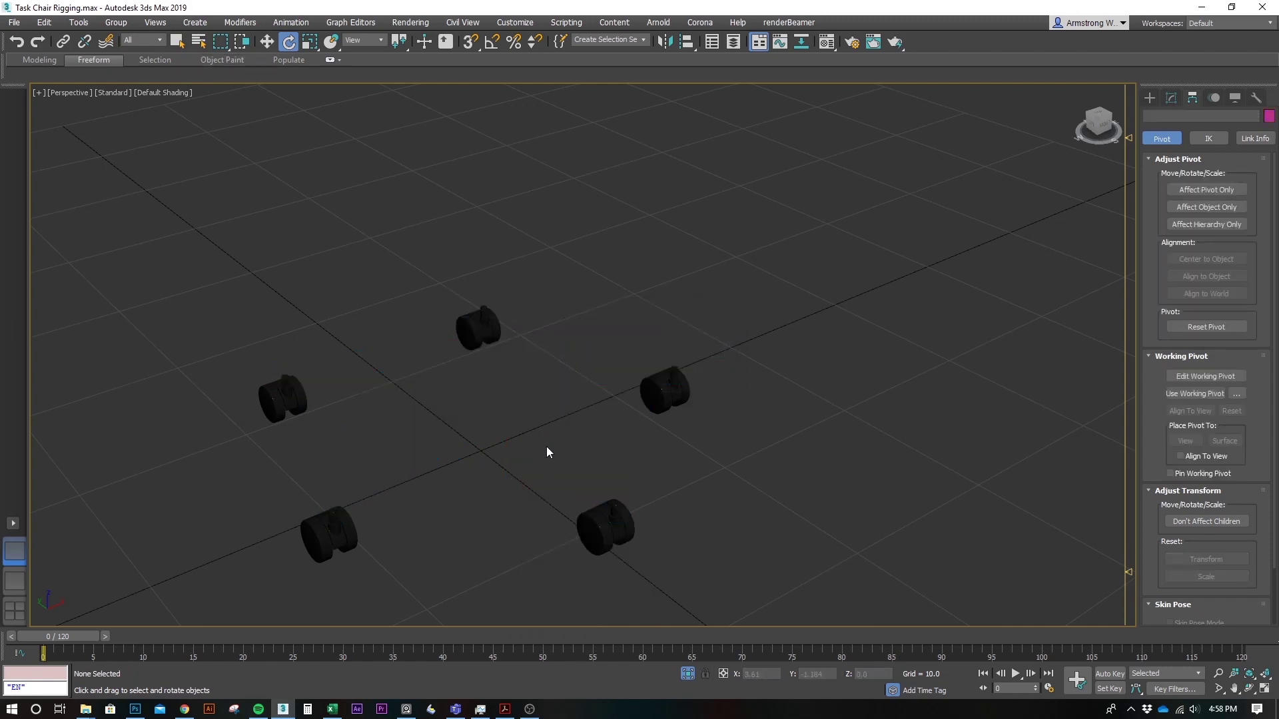
- Group the three parts of the nearest caster as Chair_Caster
left_click(600, 528)
middle_click_drag(785, 586, 878, 366)
left_click(878, 366)
left_click(710, 378)
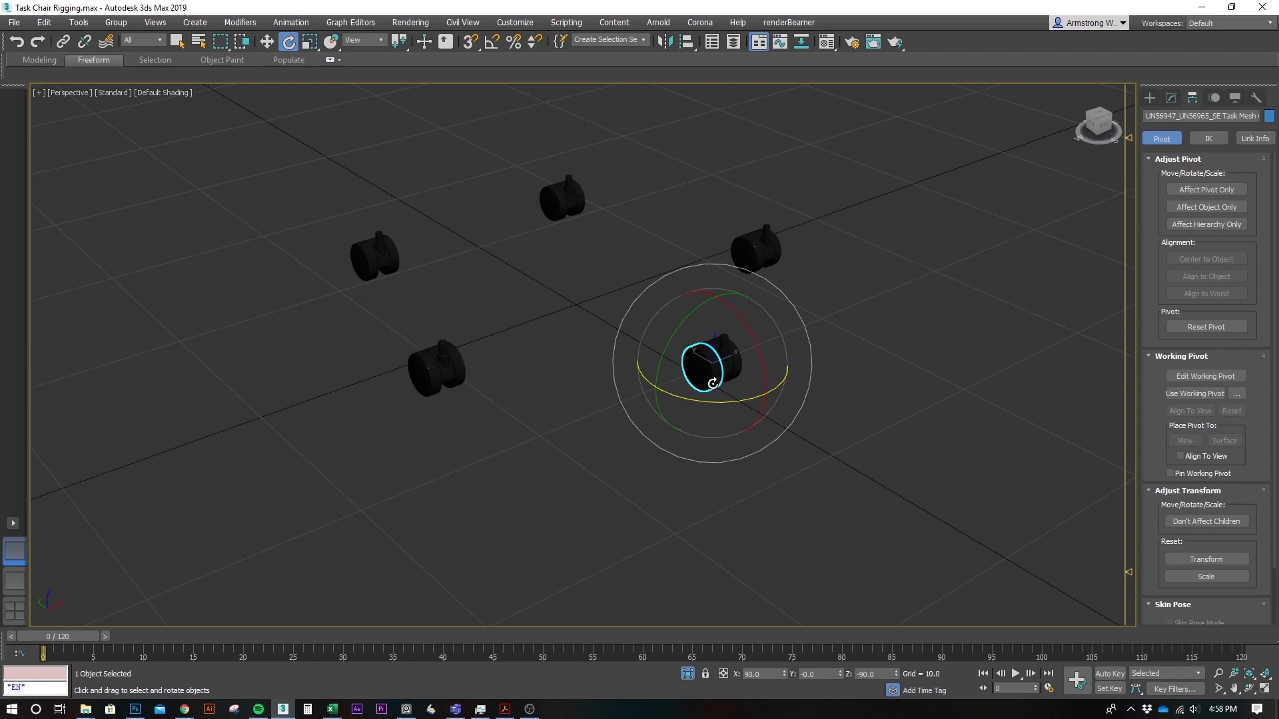
middle_click_drag(727, 395, 695, 448)
left_click_drag(573, 364, 808, 489)
middle_click_drag(746, 386, 528, 561, "alt")
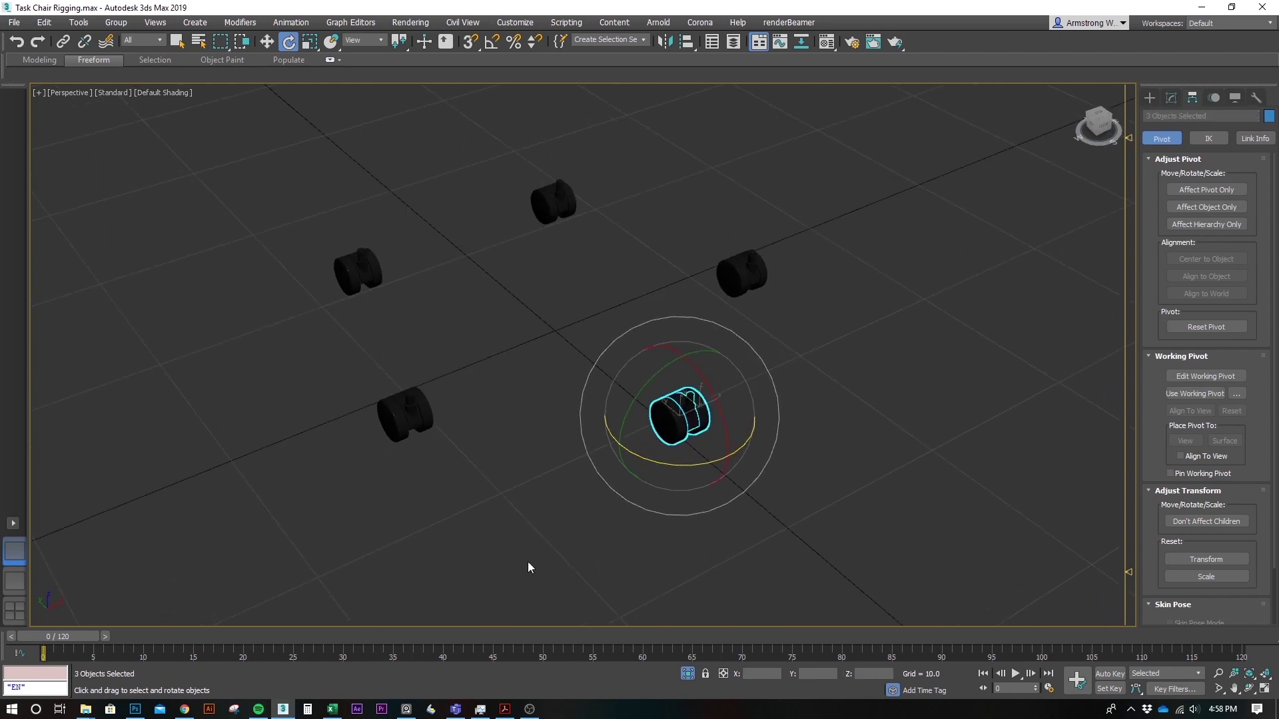
middle_click_drag(792, 297, 643, 522)
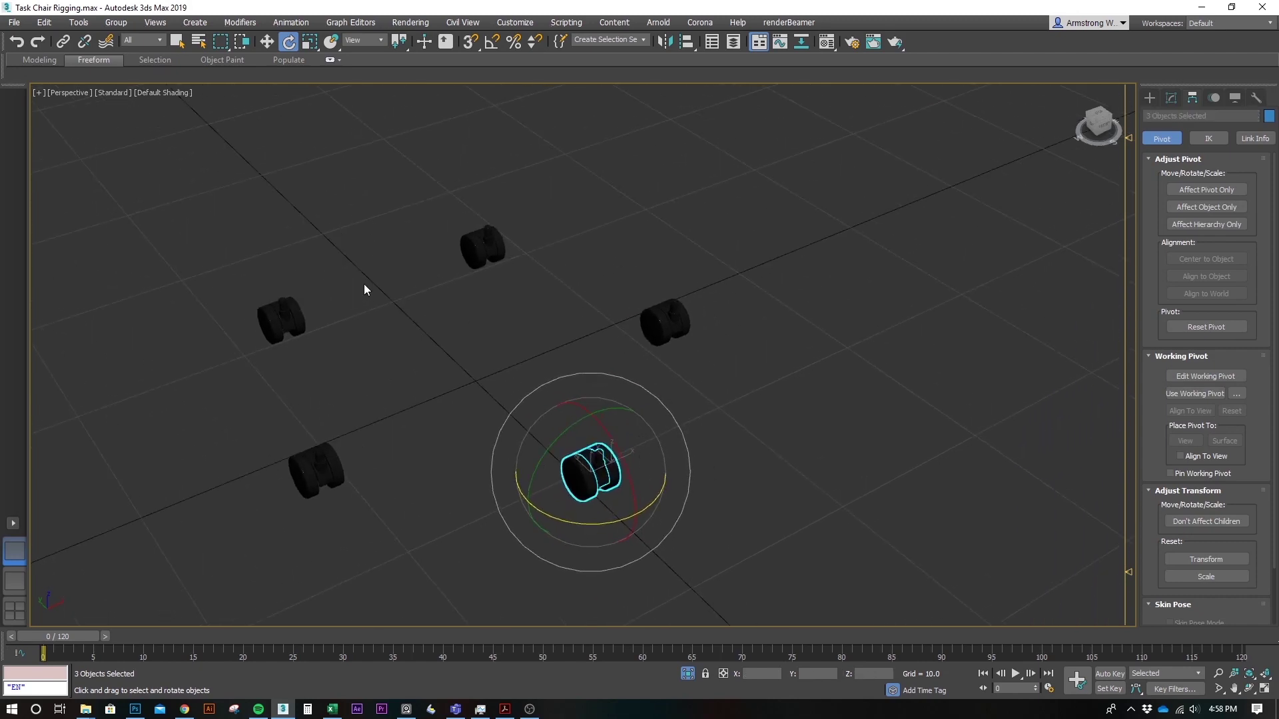
left_click(130, 23)
left_click(175, 41)
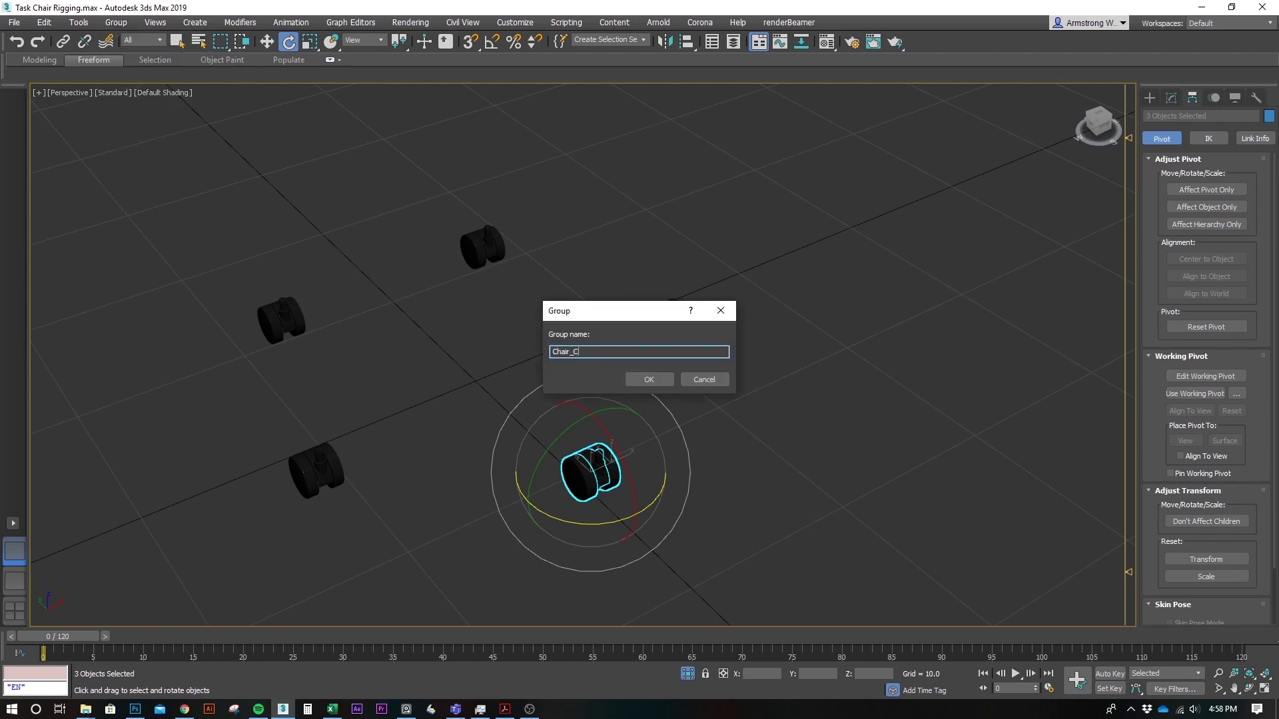
type("Chair_Caster")
key("Return")
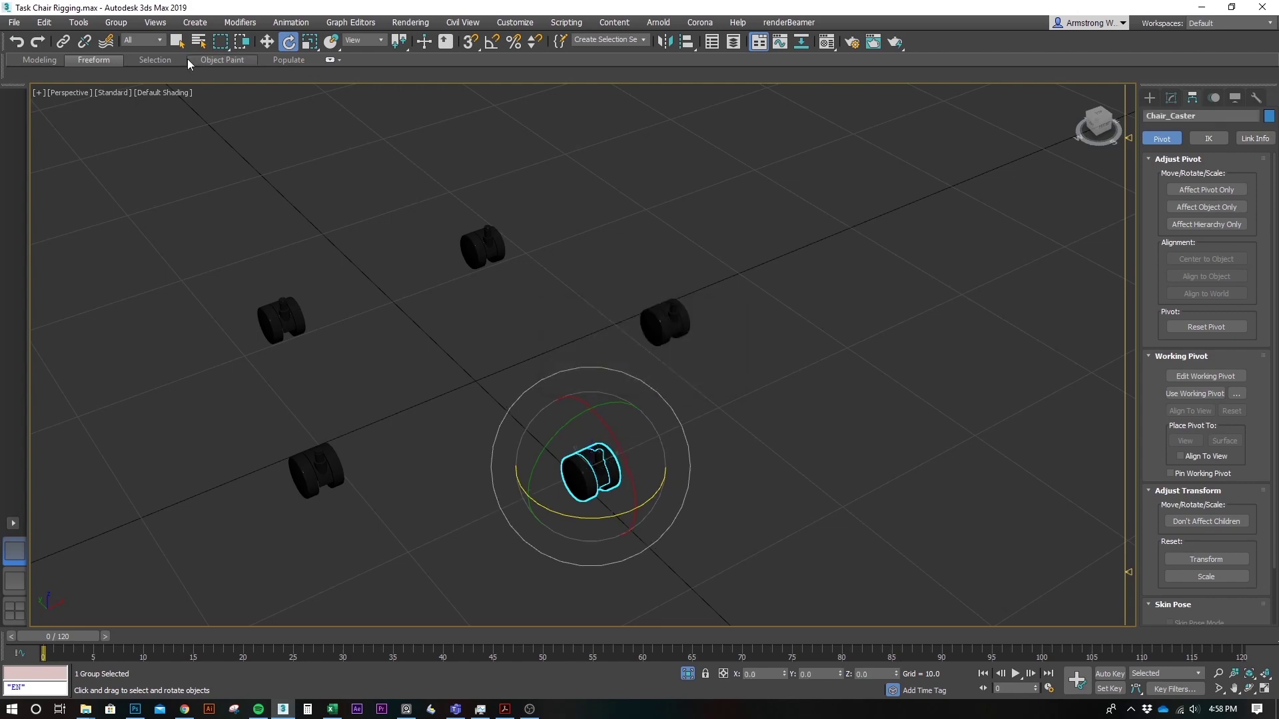
- Unhide all chair objects and clear the selection
right_click(853, 473)
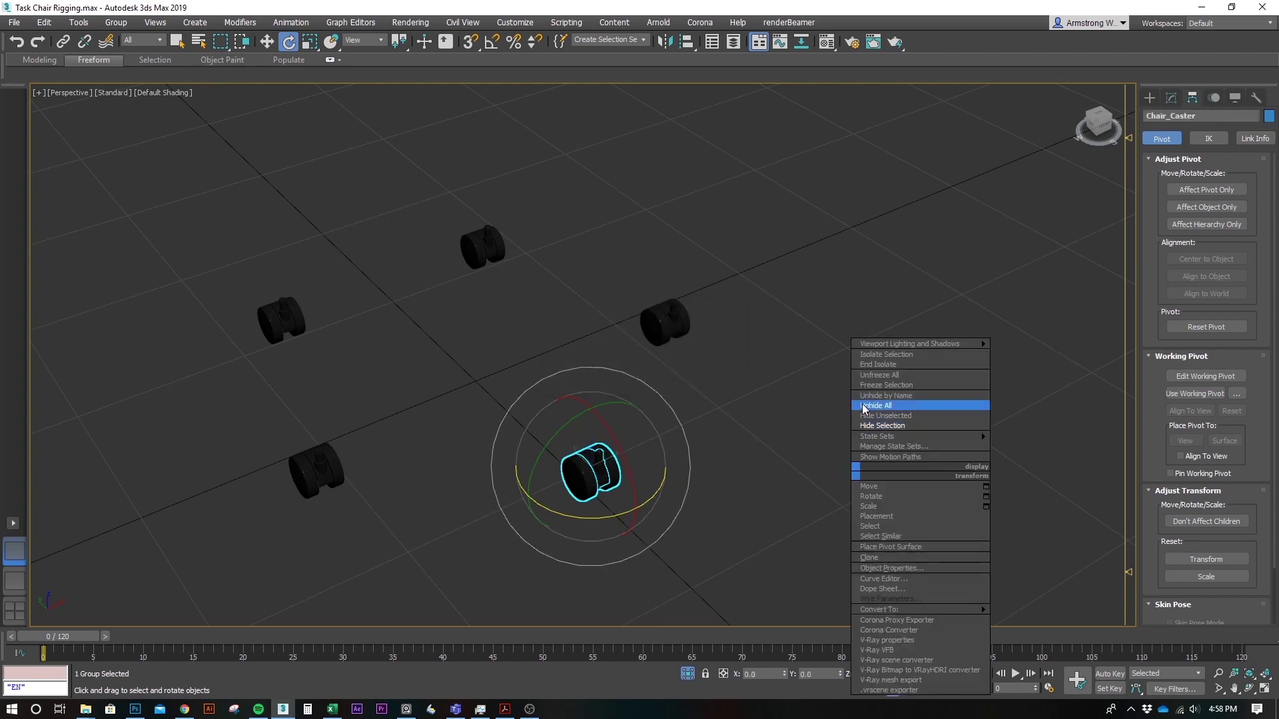
left_click(865, 405)
left_click(713, 393)
middle_click_drag(741, 377, 778, 515)
middle_click_drag(778, 515, 792, 447, "alt")
scroll(771, 471, "down", 3)
left_click(792, 451)
scroll(793, 413, "up", 3)
key("q")
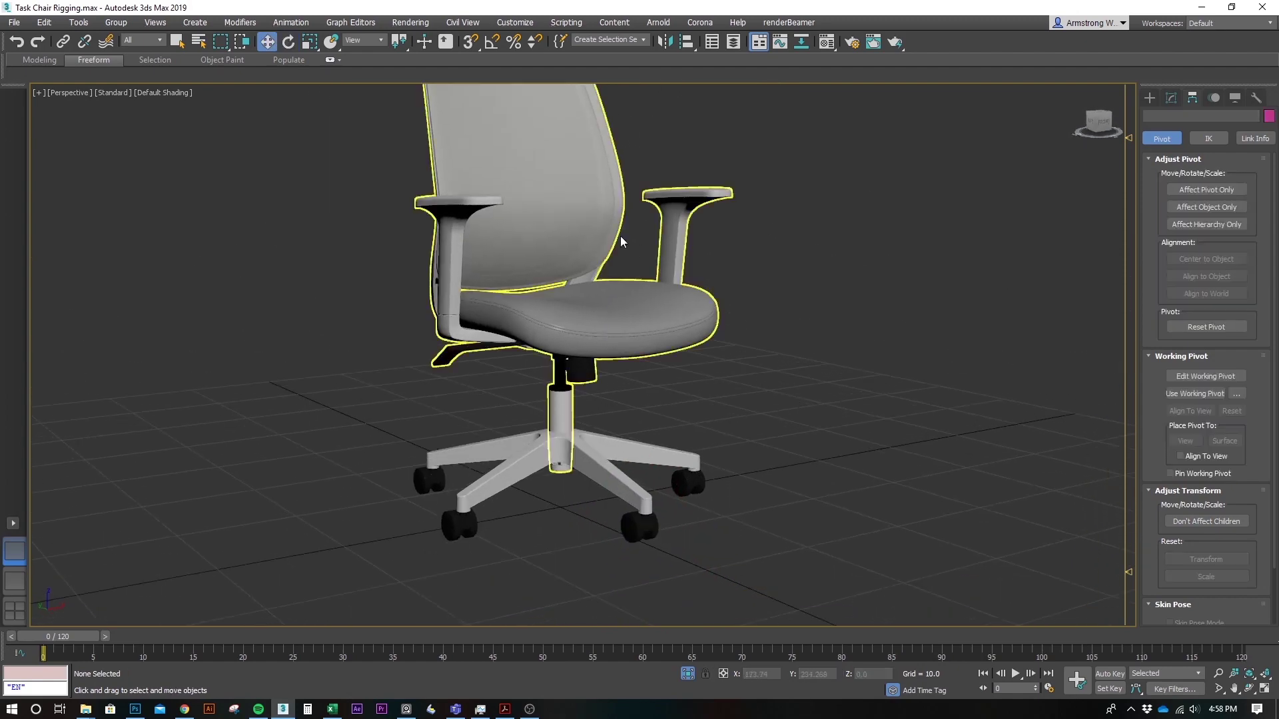
- Try moving the Chair_Top group sideways along the X axis and undo the move
left_click(566, 206)
key("w")
middle_click_drag(638, 273, 622, 299, "alt")
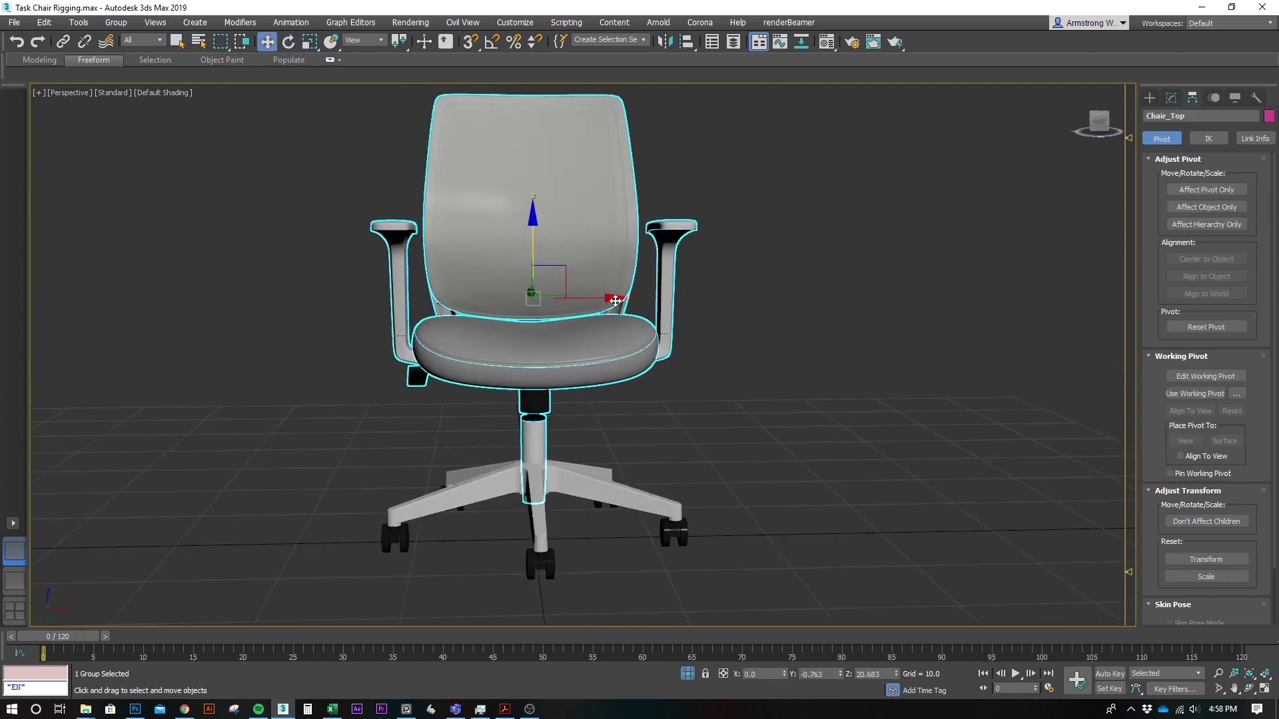
mouse_move(622, 300)
left_mouse_down()
mouse_move(824, 301)
mouse_move(643, 301)
left_mouse_up()
key("ctrl+z")
- Try moving the Chair_Base group and the nearest Chair_Caster group sideways, undoing each move
middle_click_drag(687, 373, 731, 283)
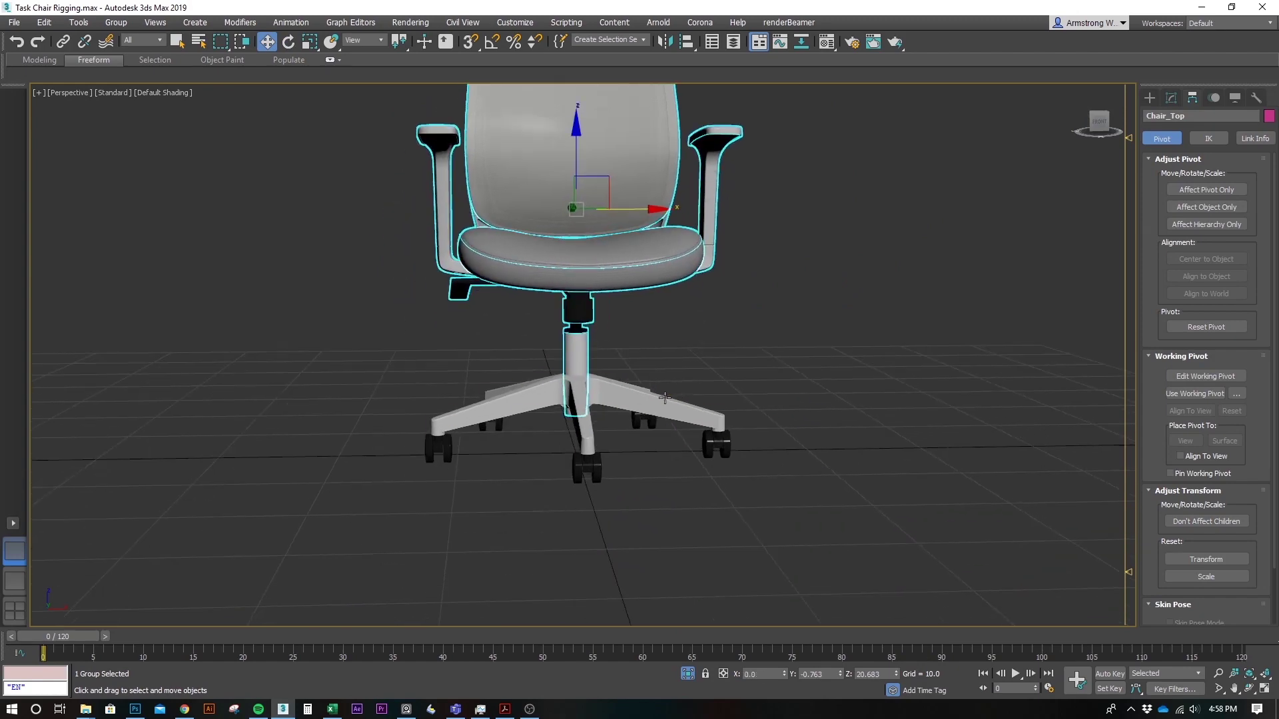
left_click(629, 398)
left_click_drag(632, 399, 771, 398)
key("ctrl+z")
left_click_drag(641, 469, 644, 467)
left_click_drag(587, 466, 672, 466)
key("ctrl+z")
- Isolate the Chair_Top group, try rotating it about its vertical axis as seen from below, and undo the rotation
middle_click_drag(626, 465, 753, 207, "alt")
left_click(658, 341)
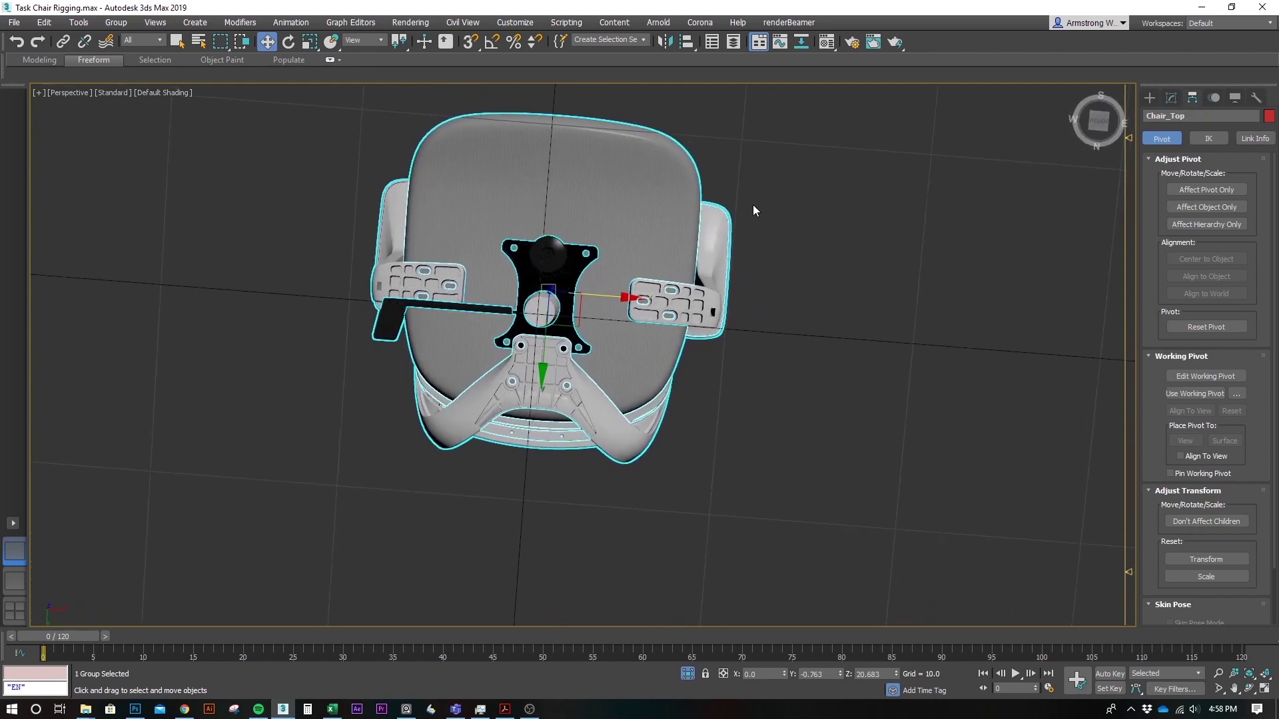
middle_click_drag(644, 286, 782, 302)
key("e")
left_click_drag(738, 264, 775, 162)
key("ctrl+z")
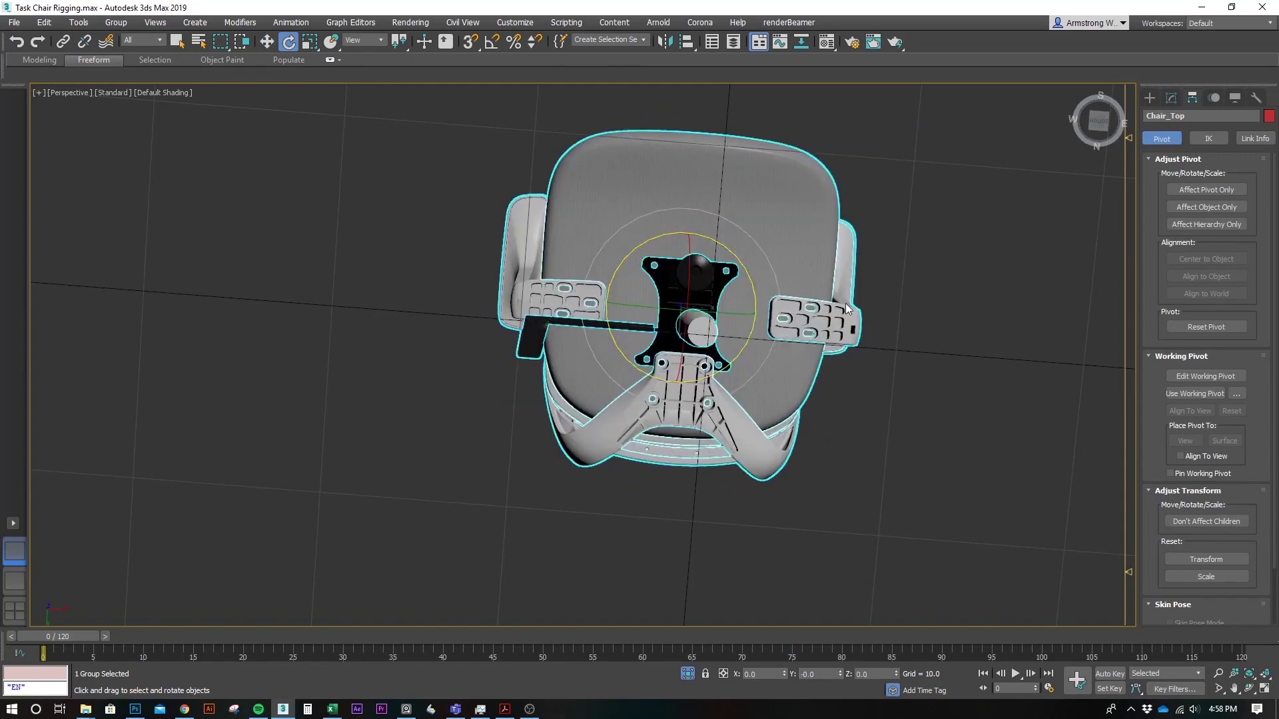
- Open the Chair_Top group for editing and select its group bounding box
middle_click_drag(997, 264, 700, 364, "alt")
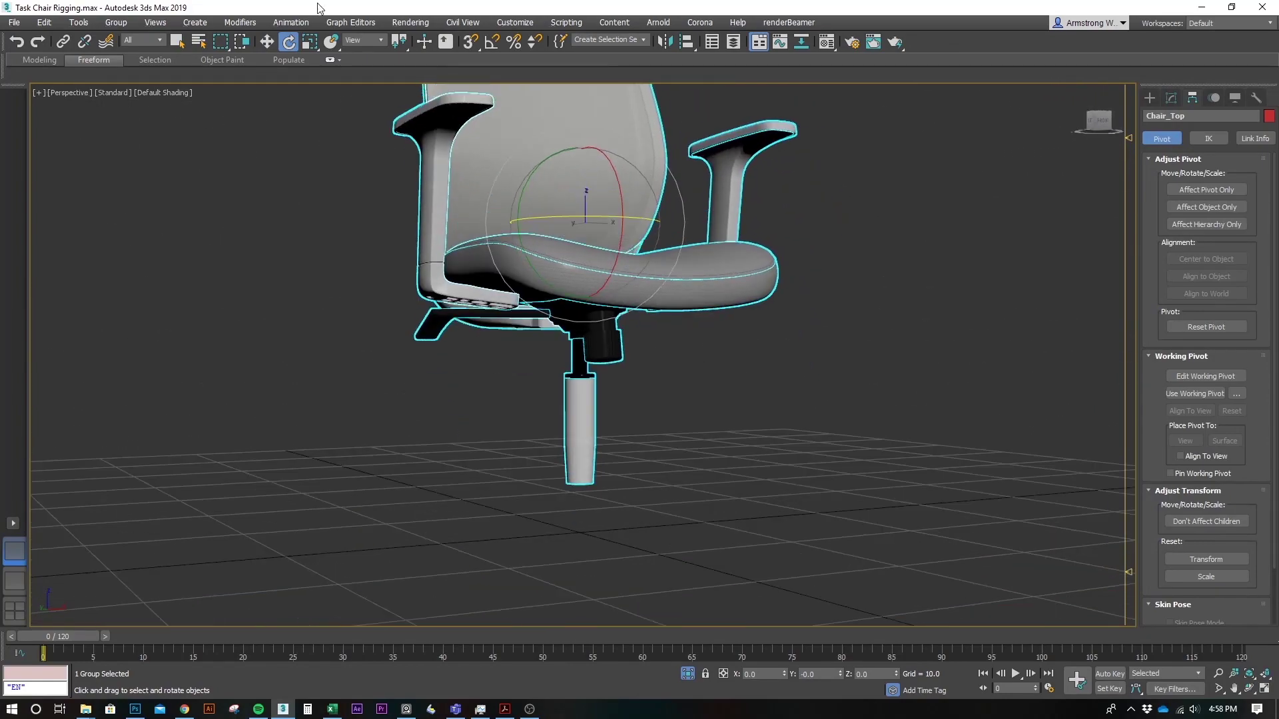
left_click(124, 26)
left_click(127, 81)
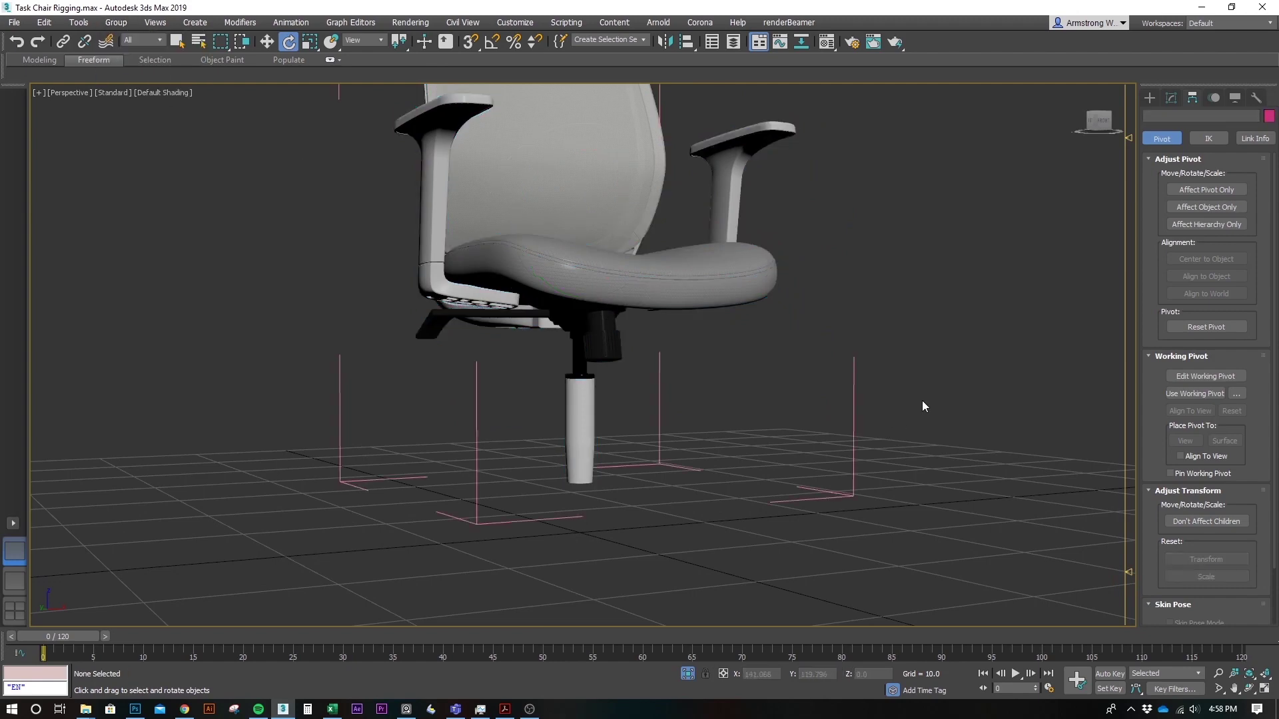
left_click_drag(883, 429, 886, 433)
middle_click_drag(888, 445, 877, 448, "alt")
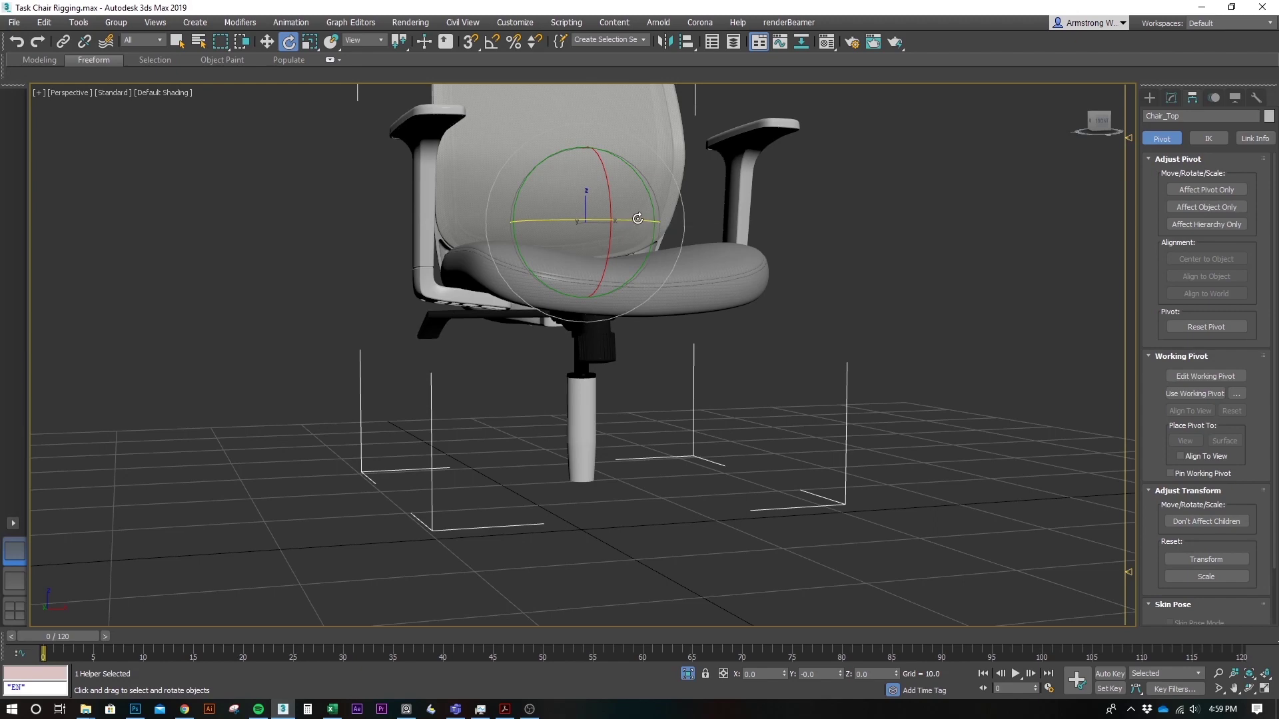
- Try rotating the opened Chair_Top group about its vertical axis and undo the rotation
left_click_drag(637, 219, 656, 285)
key("ctrl+z")
middle_click_drag(680, 416, 686, 416, "alt")
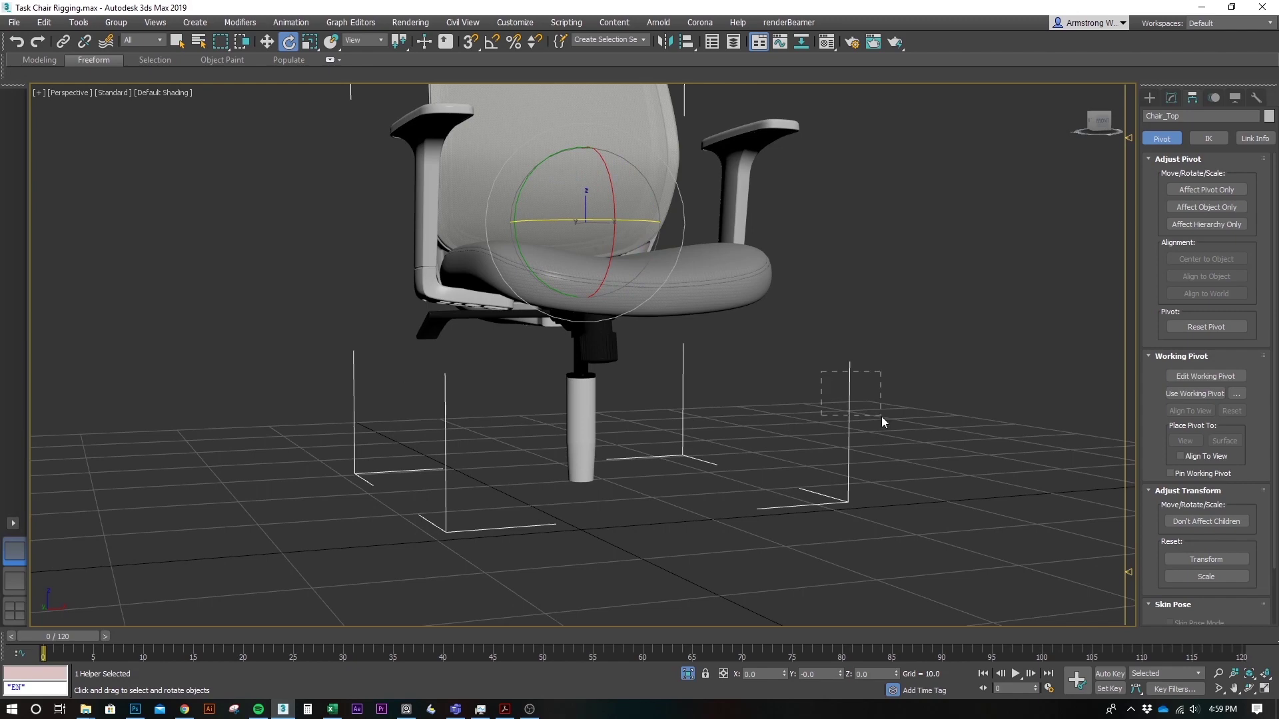
left_click_drag(881, 417, 881, 417)
middle_click_drag(881, 417, 877, 431, "alt")
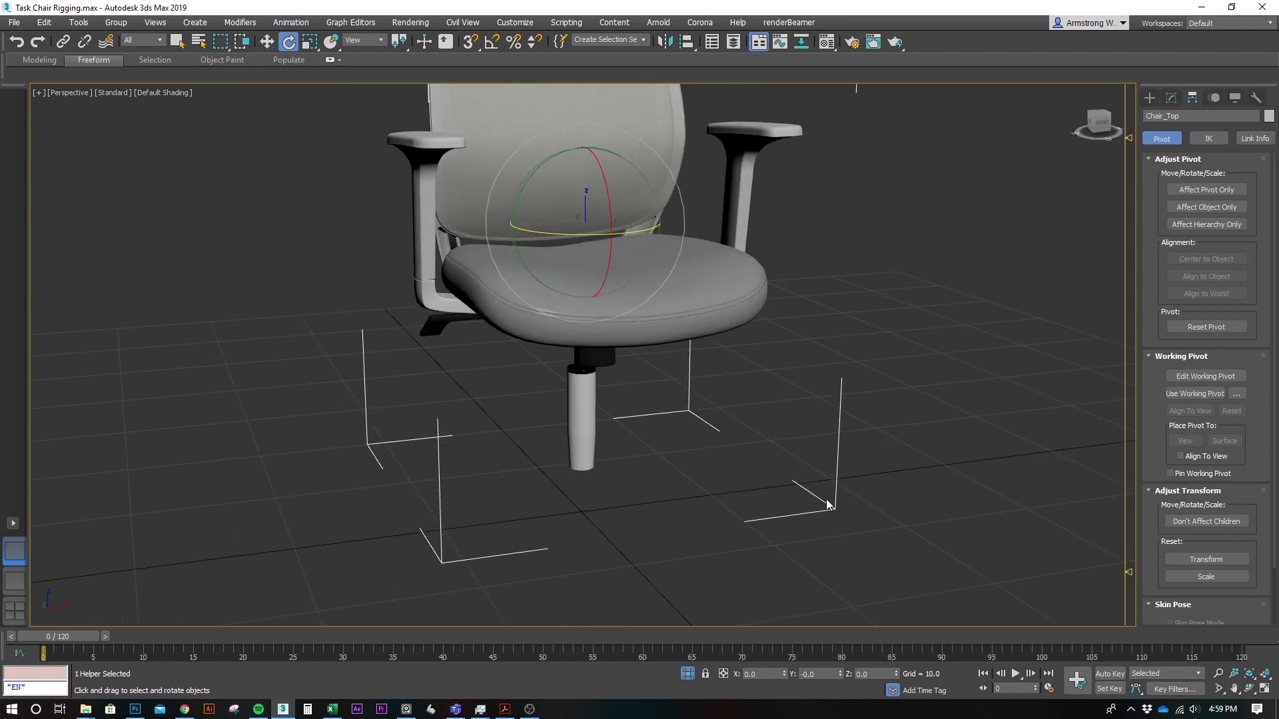
- Center the pivot of the lower seat-post cylinder on the object, affecting the pivot only
left_click(573, 436)
middle_click_drag(573, 437, 609, 442, "alt")
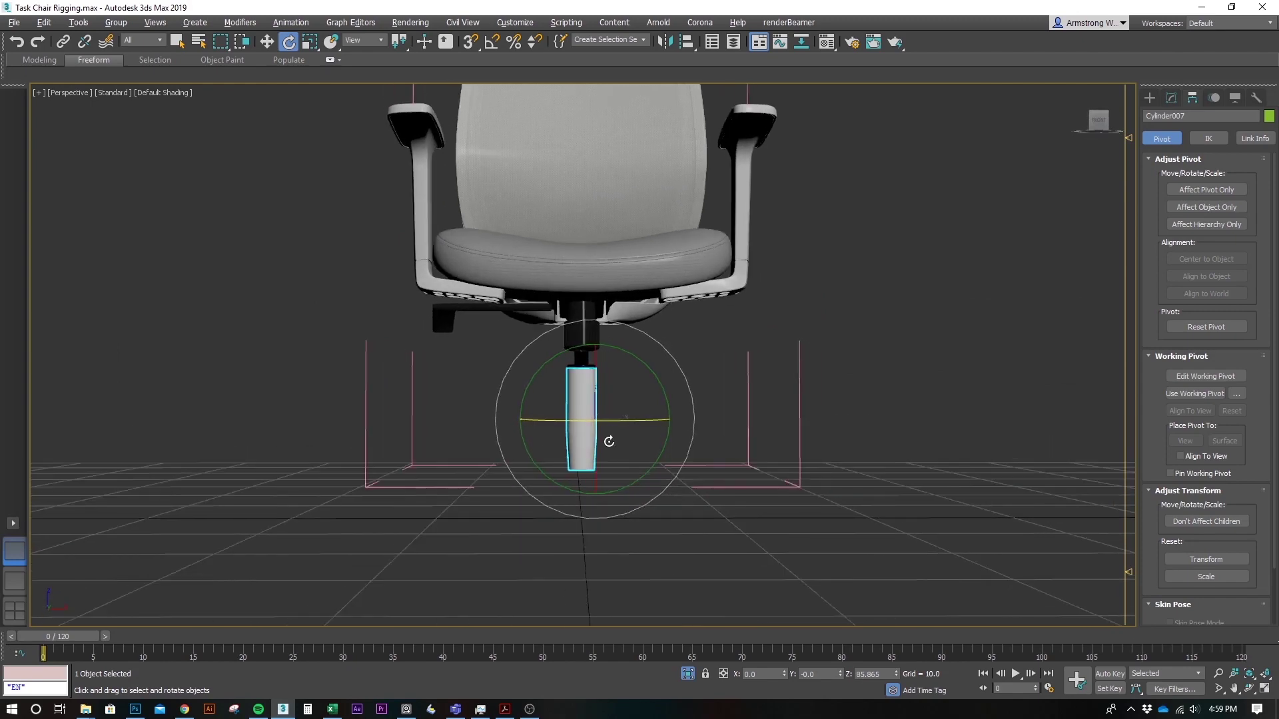
middle_click_drag(728, 400, 662, 449, "alt")
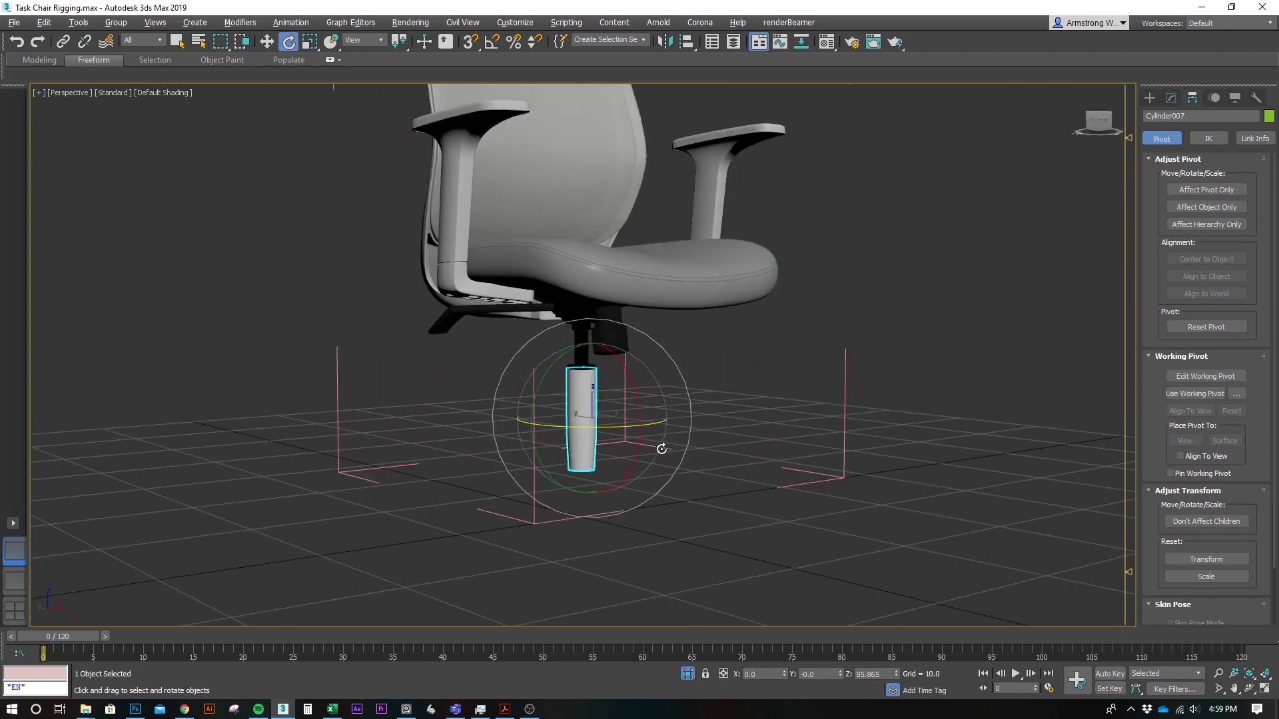
key("w")
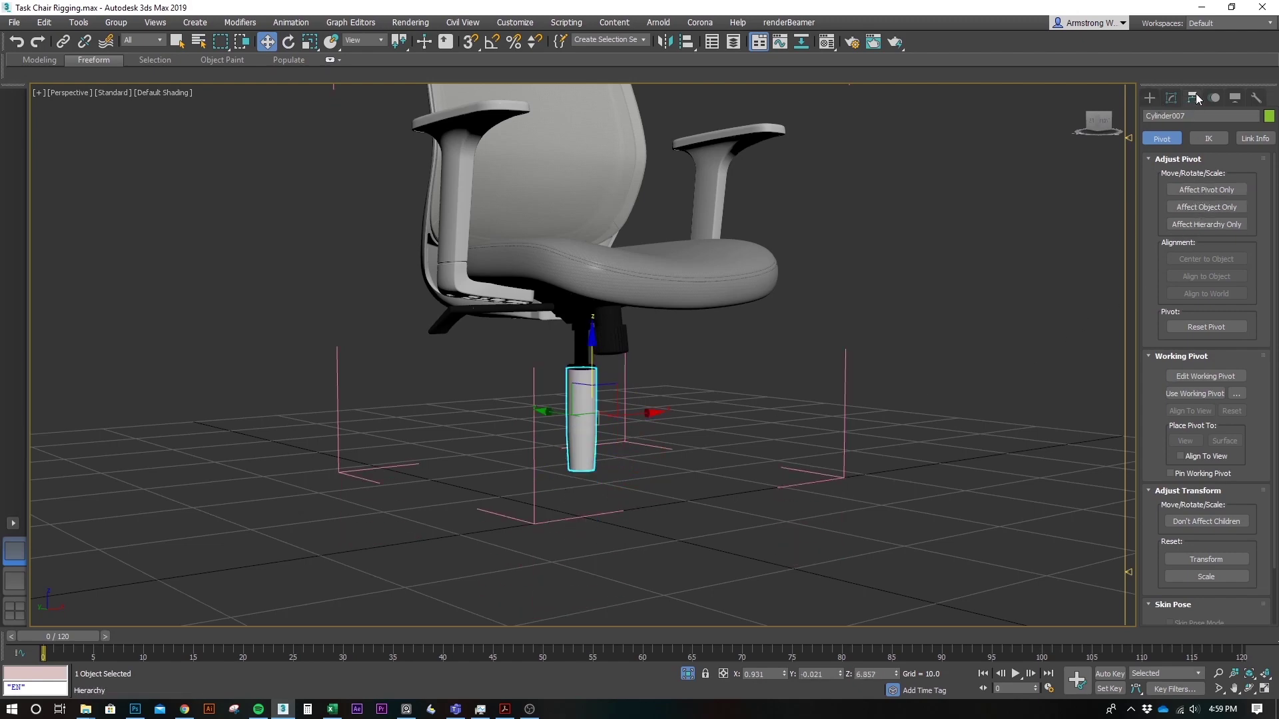
left_click(1200, 190)
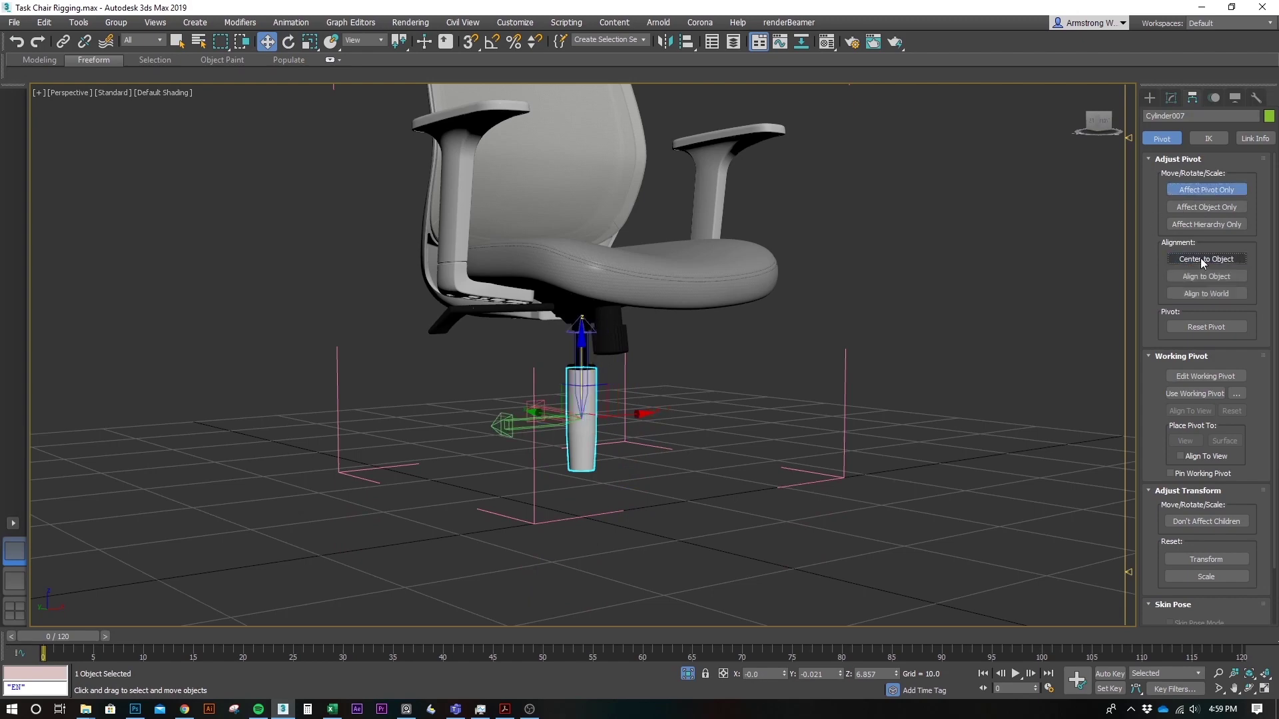
middle_click_drag(649, 480, 537, 423, "alt")
scroll(536, 421, "up", 3)
middle_click_drag(580, 490, 1114, 229, "alt")
left_click(1194, 190)
- Check the seat-post cylinder's centered pivot by rotating the cylinder about its vertical axis, viewed from below
middle_click_drag(722, 420, 688, 331, "alt")
key("e")
scroll(607, 377, "up", 4)
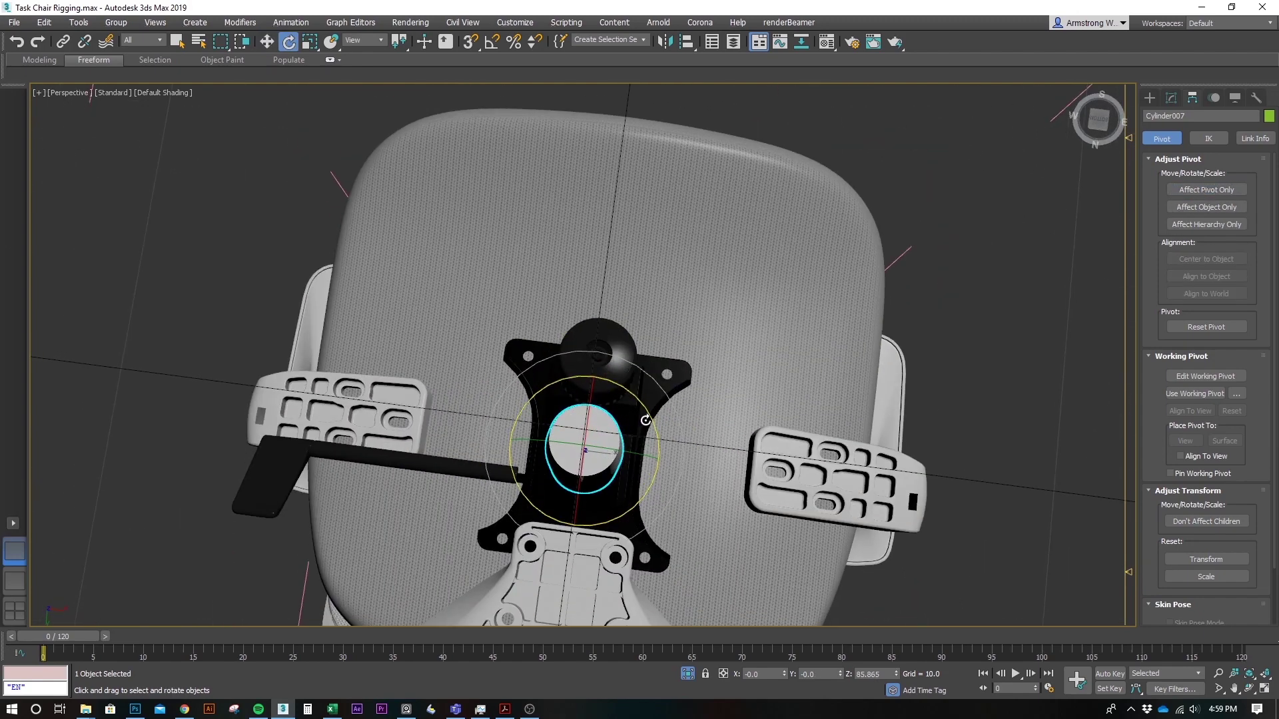
left_click_drag(642, 418, 633, 303)
middle_click_drag(708, 250, 725, 437, "alt")
scroll(630, 297, "down", 5)
middle_click_drag(630, 297, 635, 338, "alt")
- Align only the pivot of the opened Chair_Top group to the seat-post cylinder's pivot point in X, Y and Z position
left_click(824, 342)
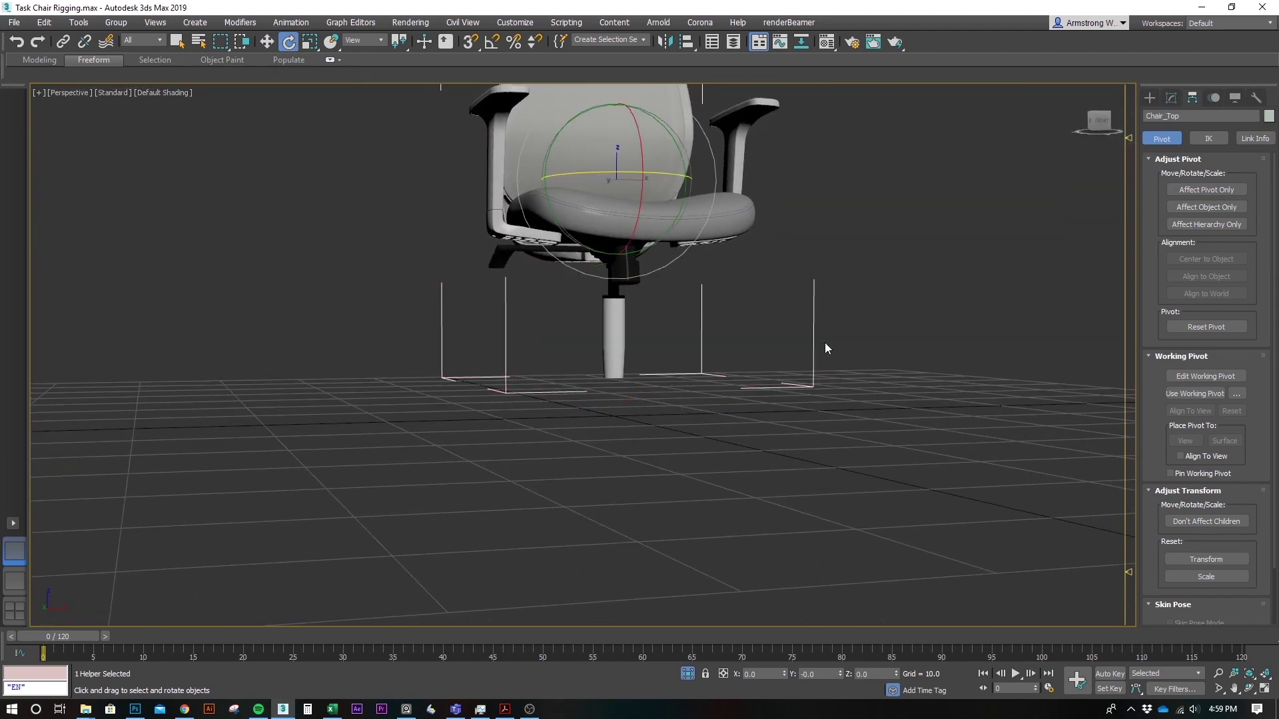
scroll(810, 402, "up", 5)
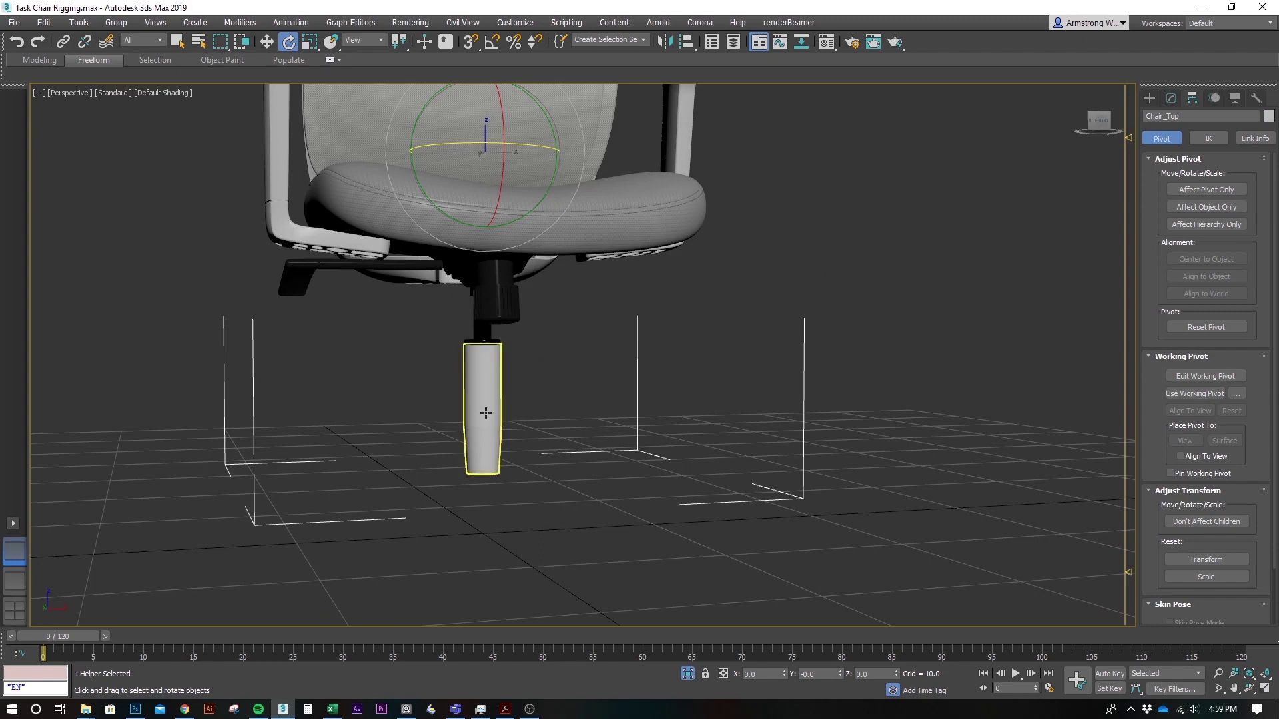
left_click_drag(592, 362, 678, 379)
scroll(741, 329, "down", 8)
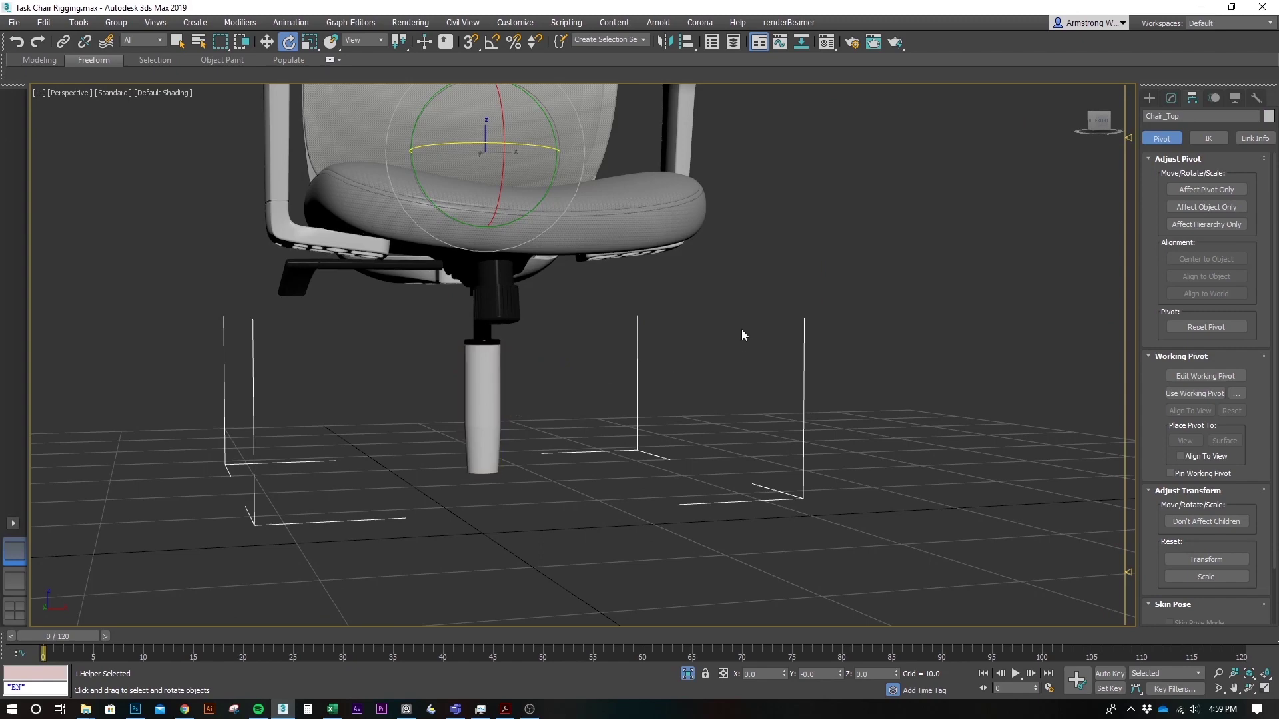
left_click(777, 418)
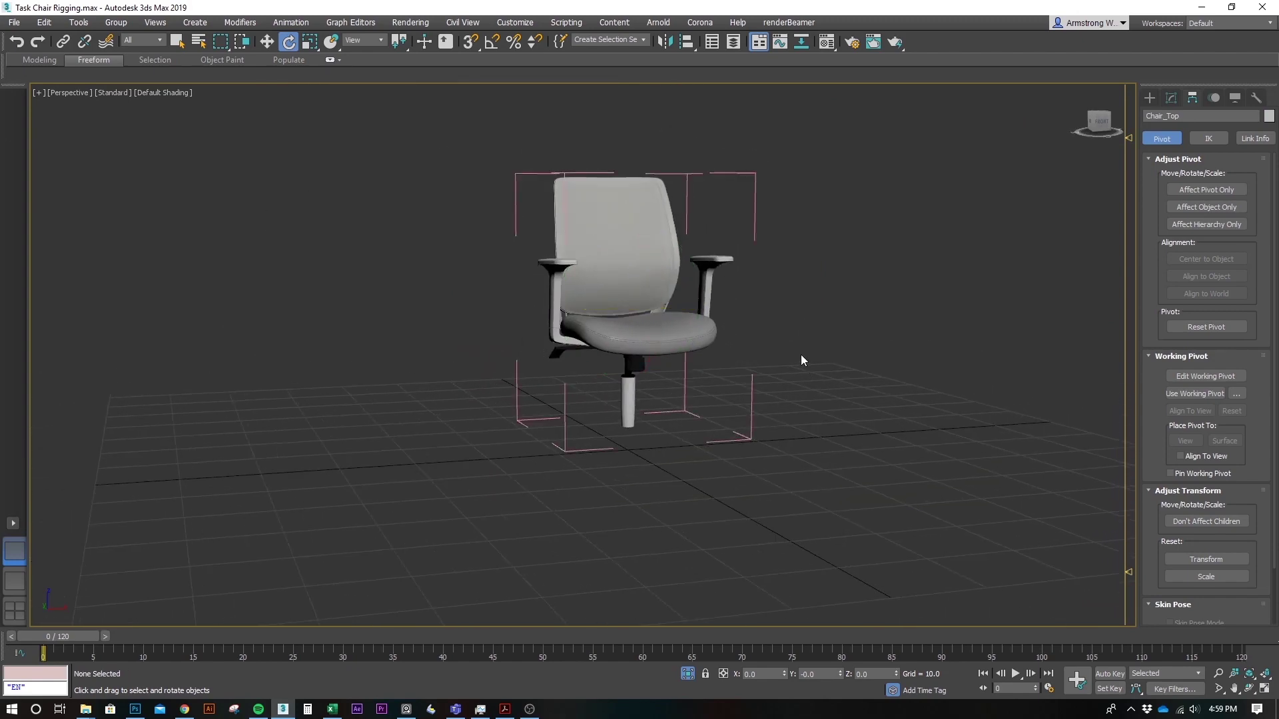
left_click_drag(762, 411, 764, 413)
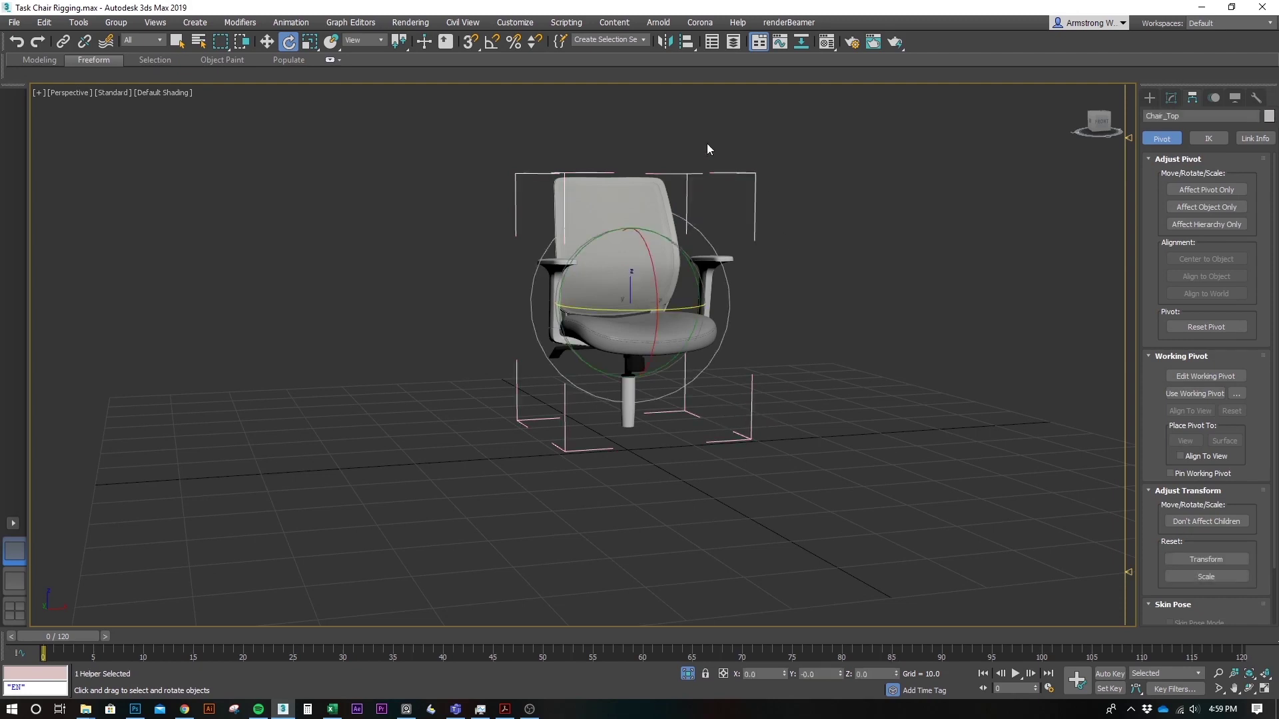
left_click(1194, 189)
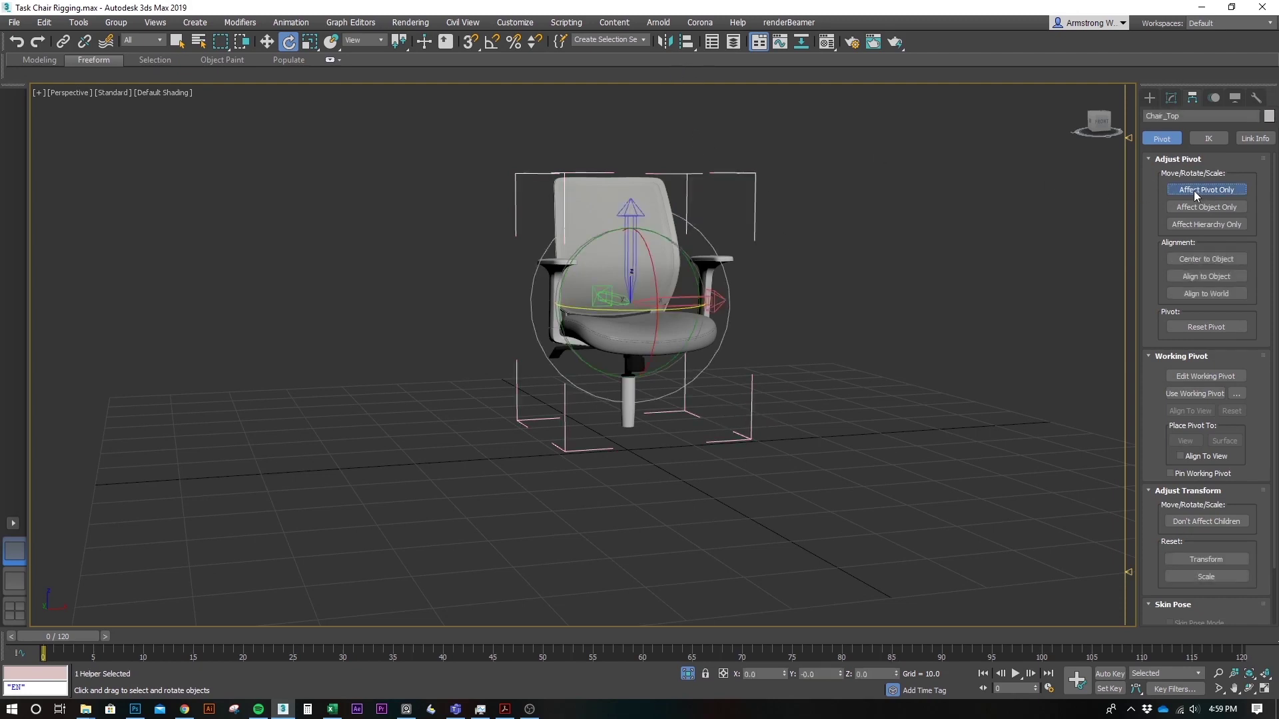
left_click(686, 42)
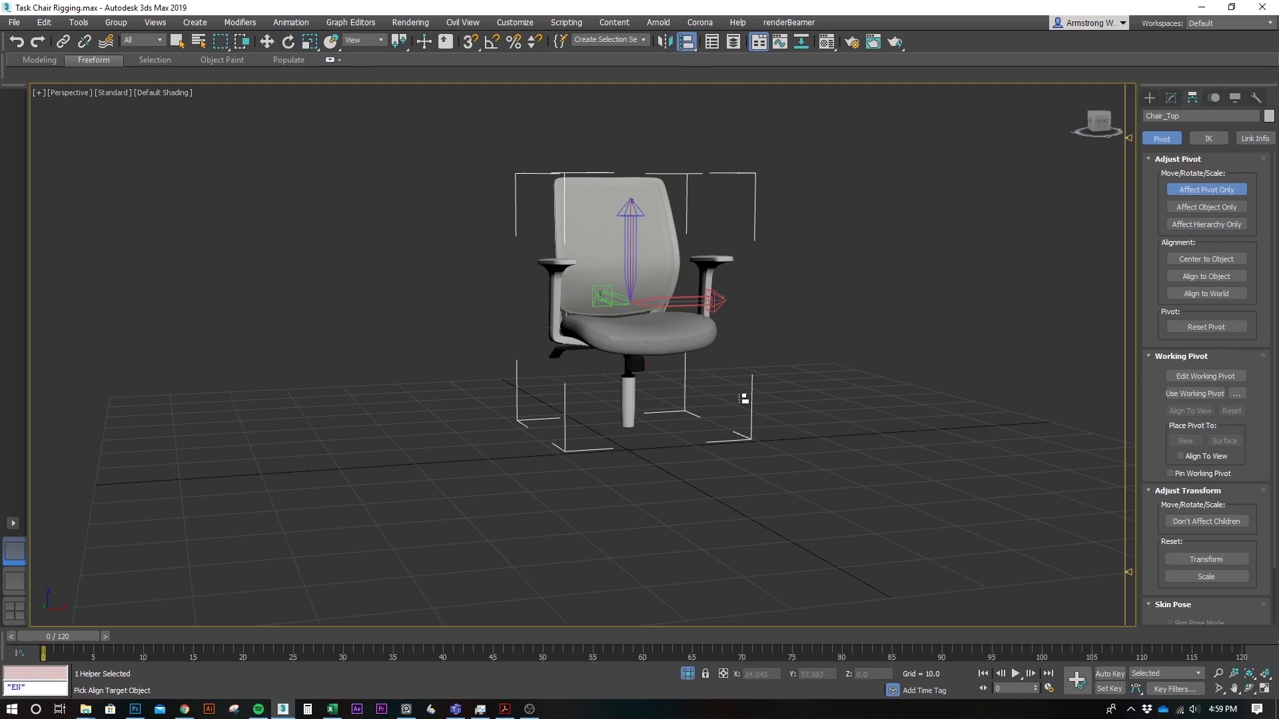
left_click(629, 406)
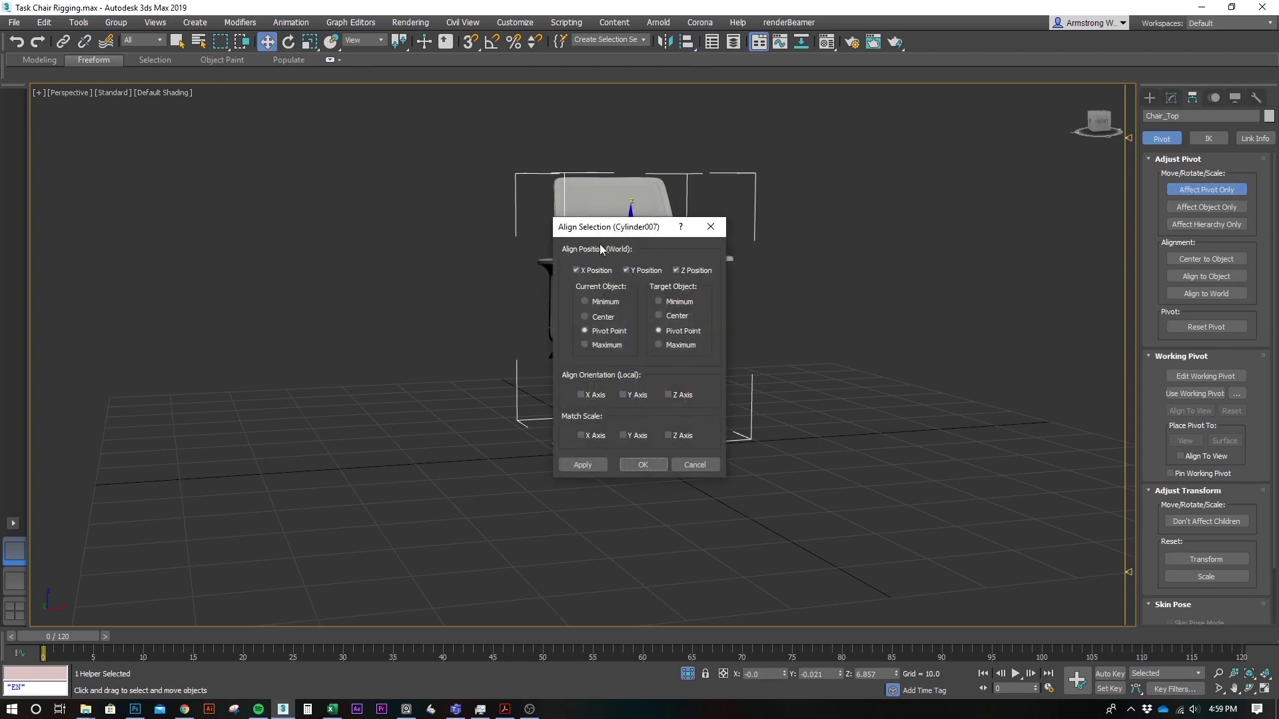
left_click_drag(597, 210, 867, 181)
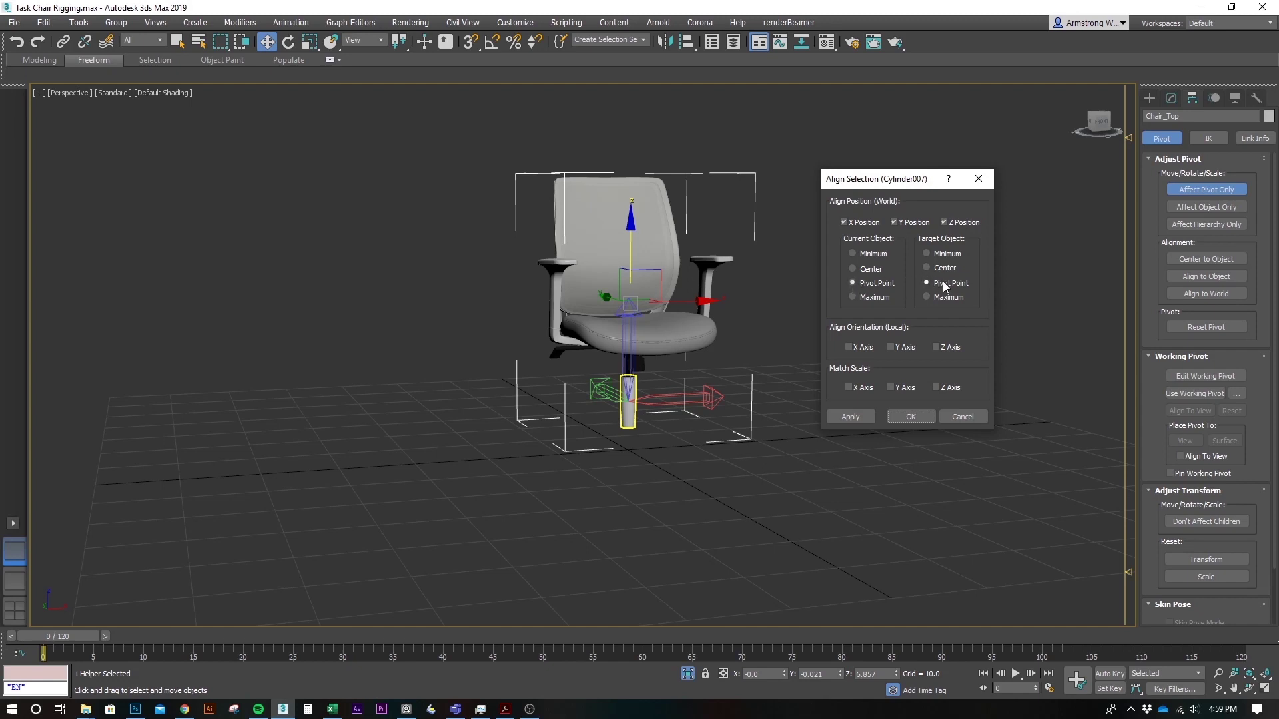
left_click(930, 413)
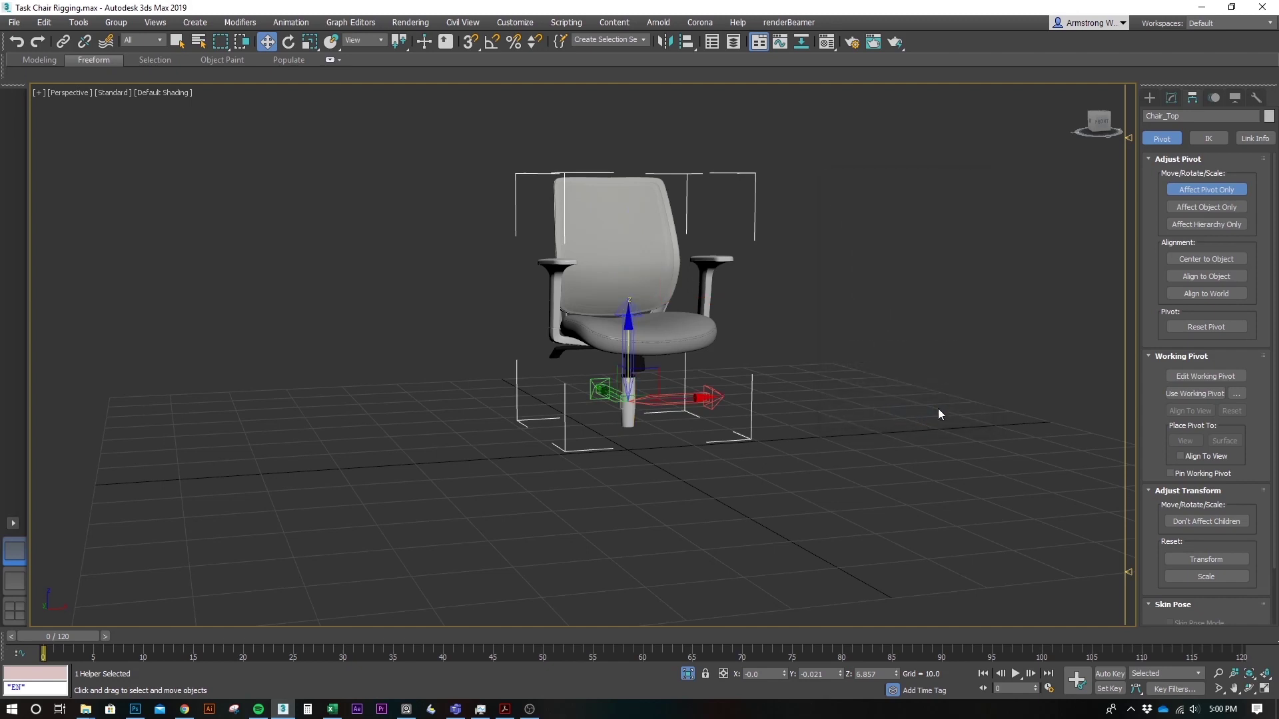
left_click(1225, 193)
- Close the opened Chair_Top group
scroll(686, 428, "up", 5)
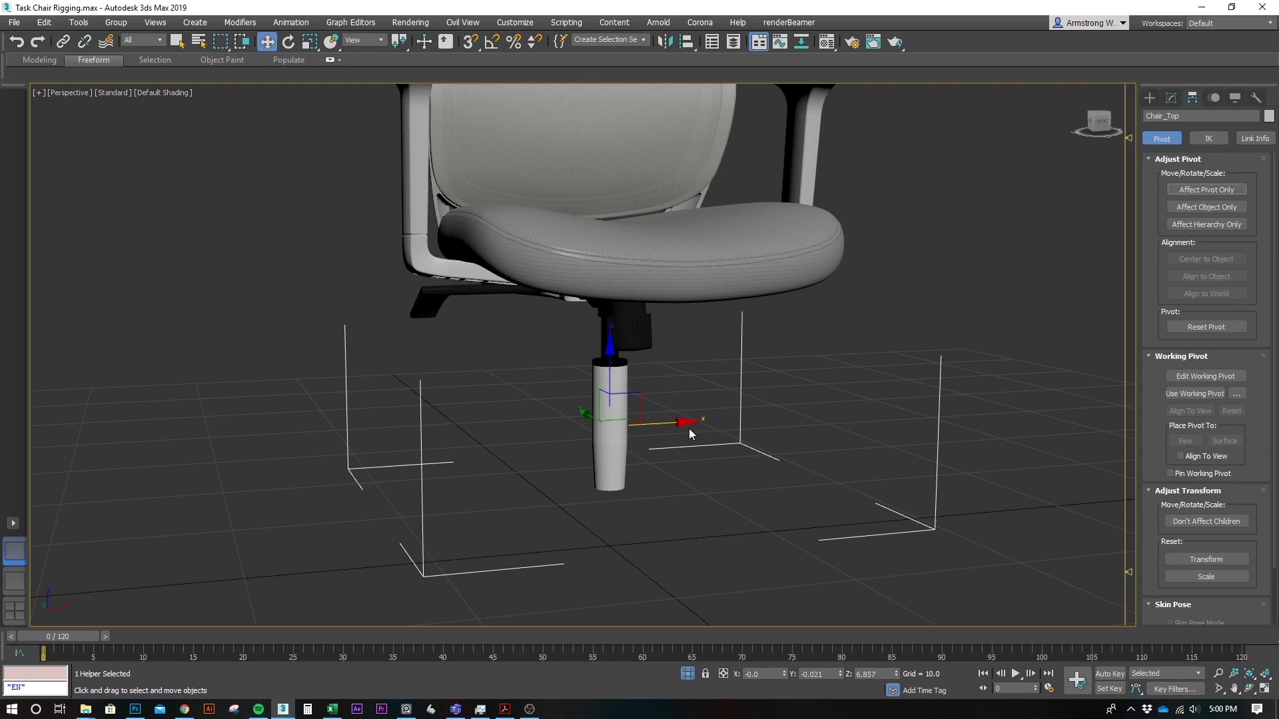
middle_click_drag(677, 430, 710, 418, "alt")
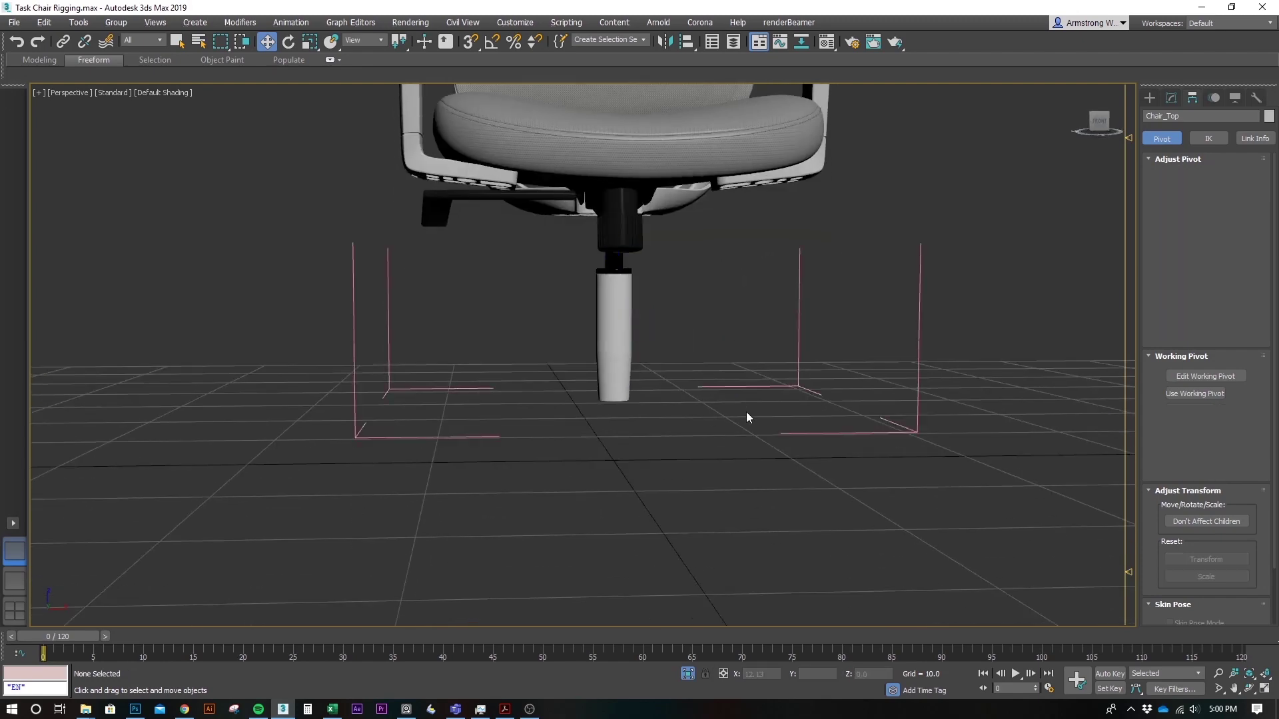
left_click(117, 22)
left_click(124, 110)
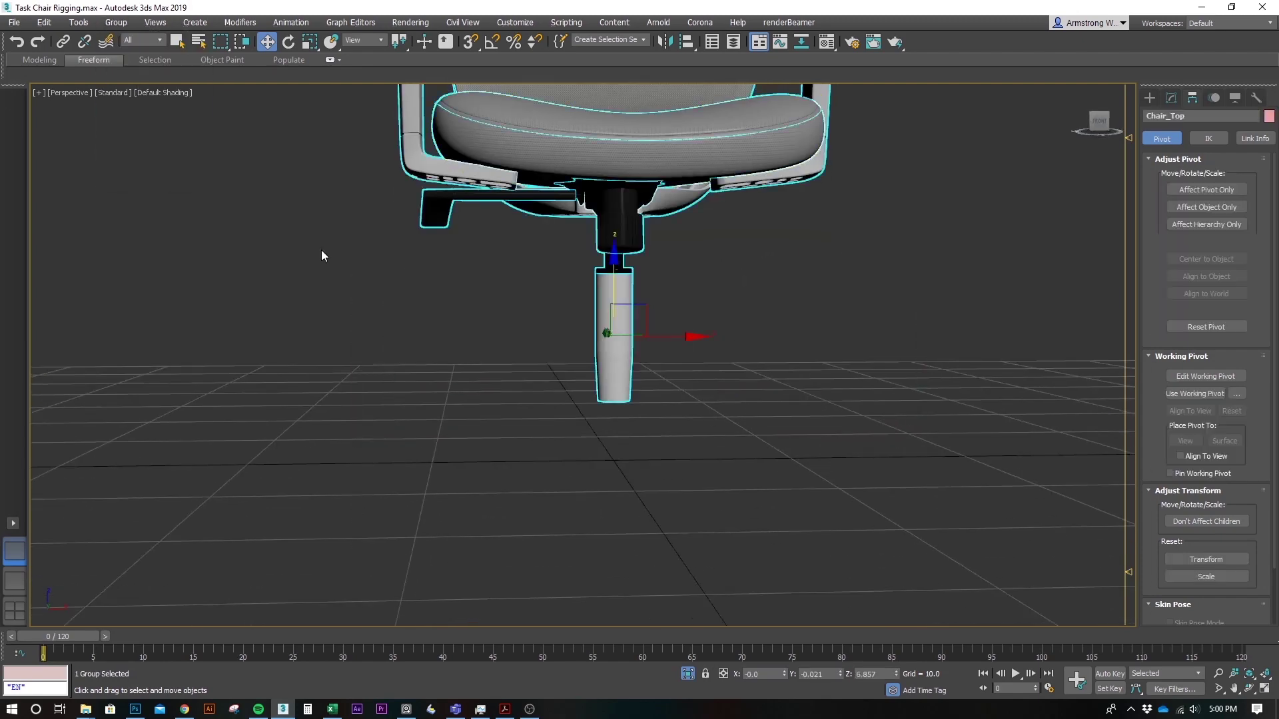
- Try rotating the closed Chair_Top group about its realigned pivot and undo the rotation
key("e")
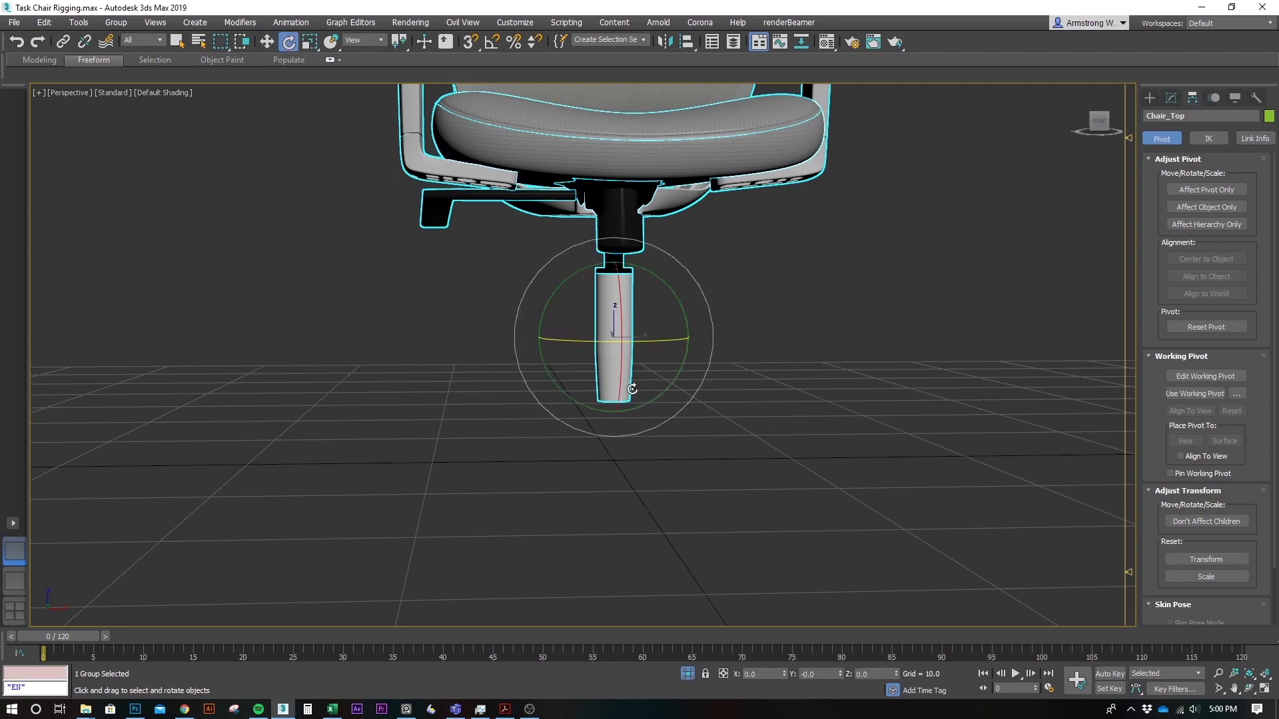
middle_click_drag(582, 445, 682, 143, "alt")
left_click_drag(657, 124, 621, 107)
key("ctrl+z")
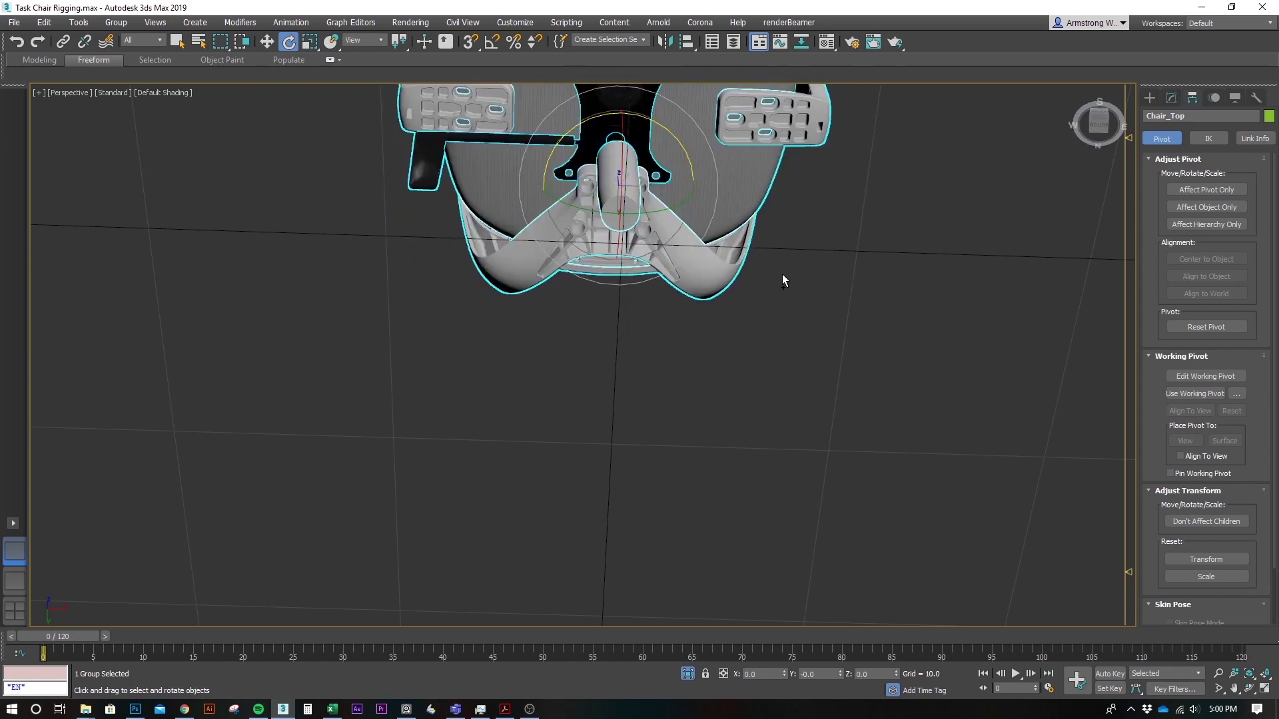
middle_click_drag(782, 274, 809, 406, "alt")
- Unhide all chair objects without unhiding all layers
right_click(808, 408)
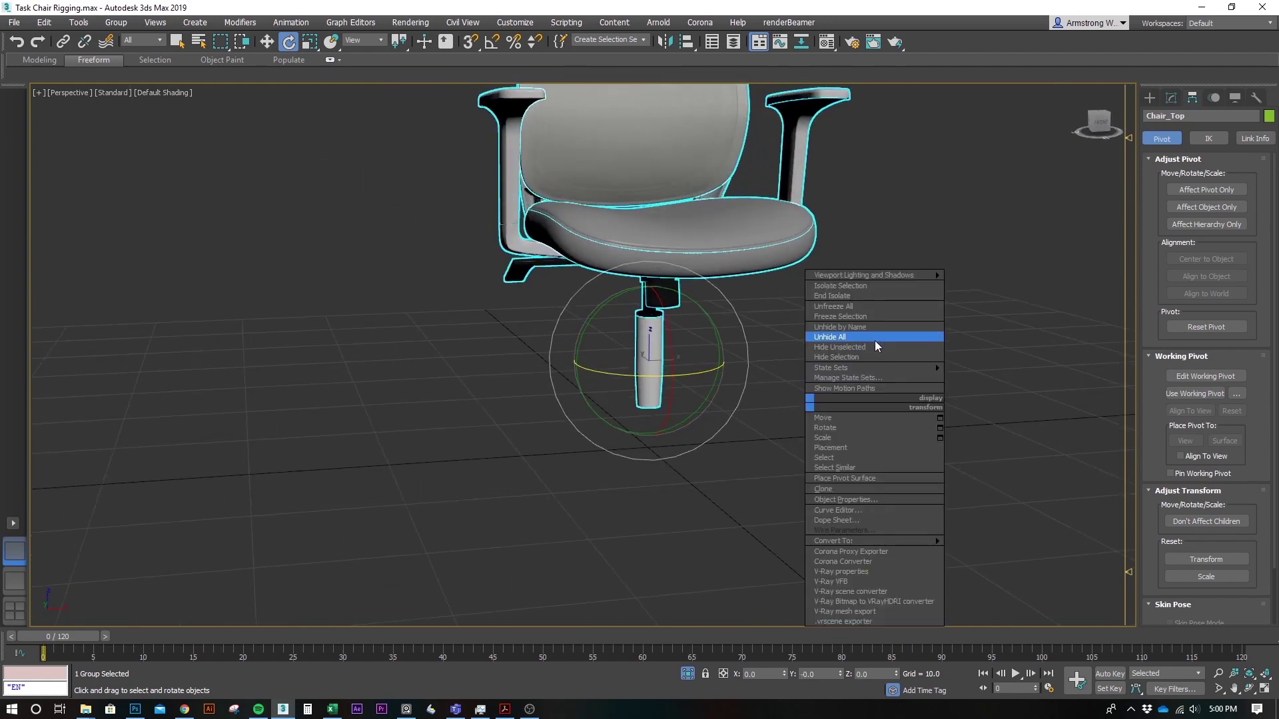
left_click(875, 337)
left_click(710, 395)
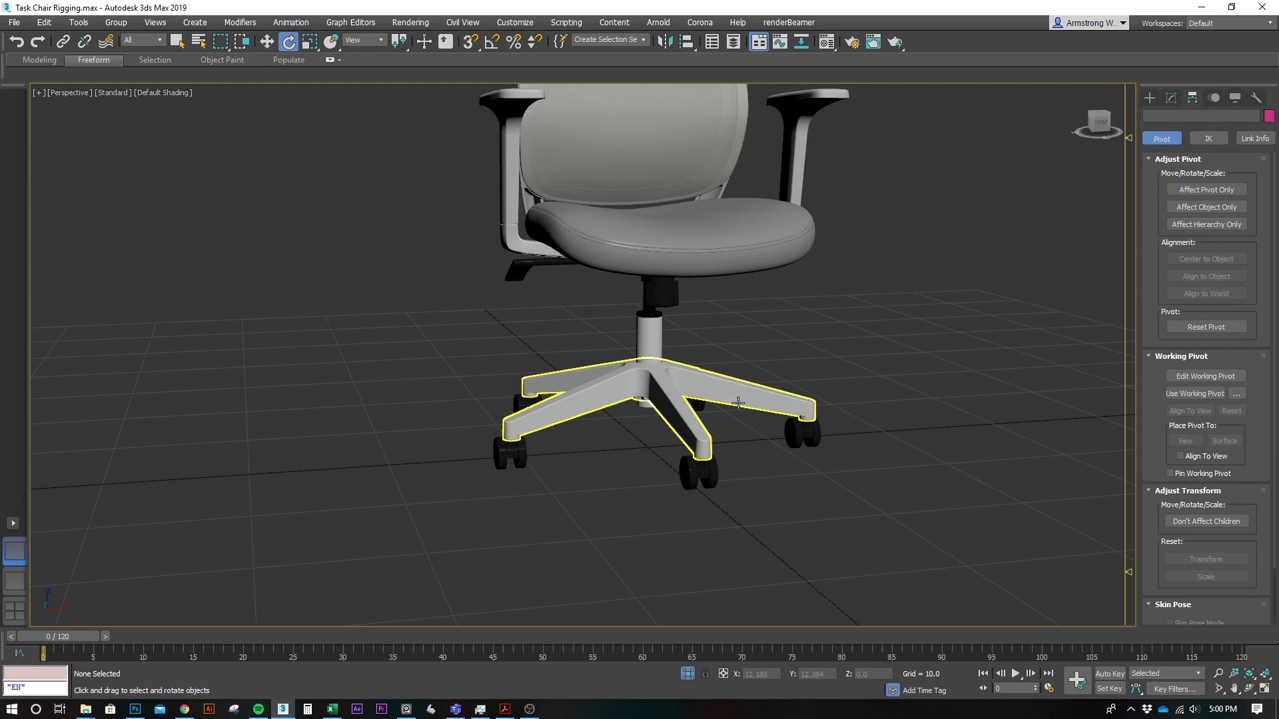
- Try rotating the Chair_Base group about its vertical axis and undo the rotation
left_click(645, 365)
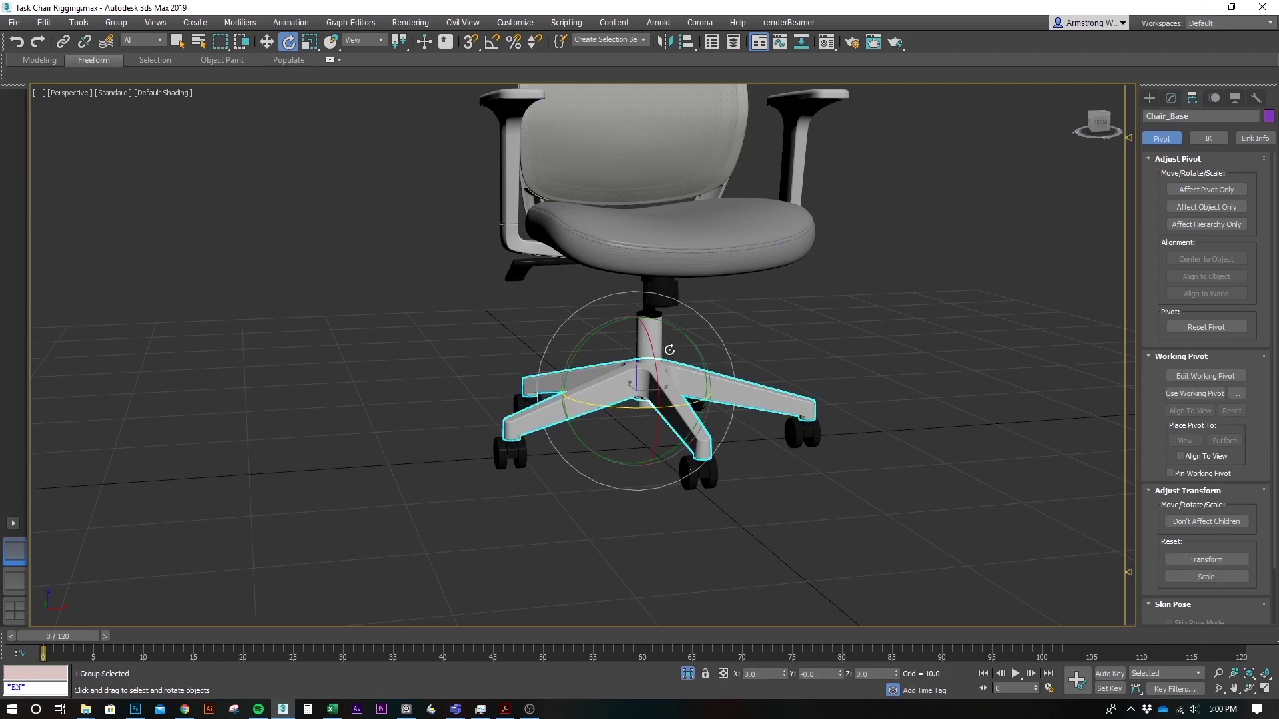
middle_click_drag(792, 356, 771, 429, "alt")
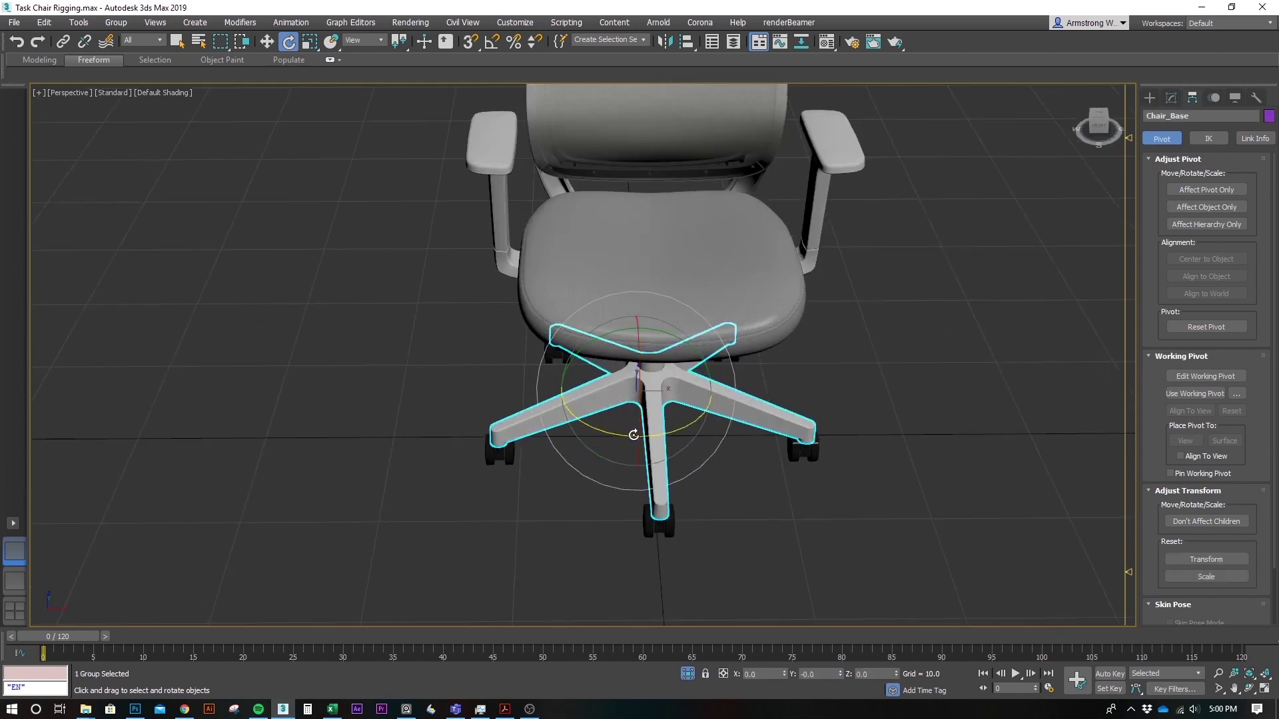
left_click_drag(633, 434, 790, 408)
key("ctrl+z")
- Isolate the Chair_Base group, try rotating it about its pivot as seen from above, and undo the rotation
key("alt+q")
middle_click_drag(777, 433, 773, 491, "alt")
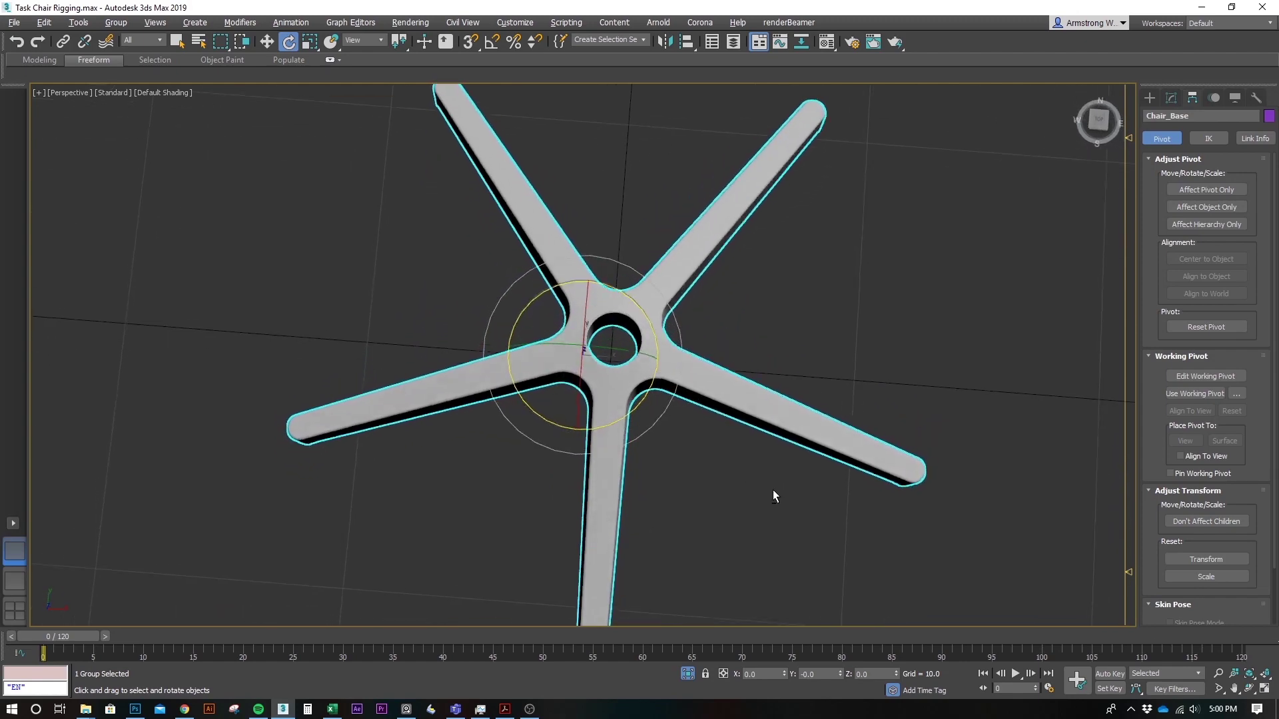
left_click_drag(648, 317, 714, 338)
key("ctrl+z")
- Unhide all chair objects while leaving hidden layers hidden
middle_click_drag(773, 374, 857, 277, "alt")
right_click(858, 277)
left_click(859, 273)
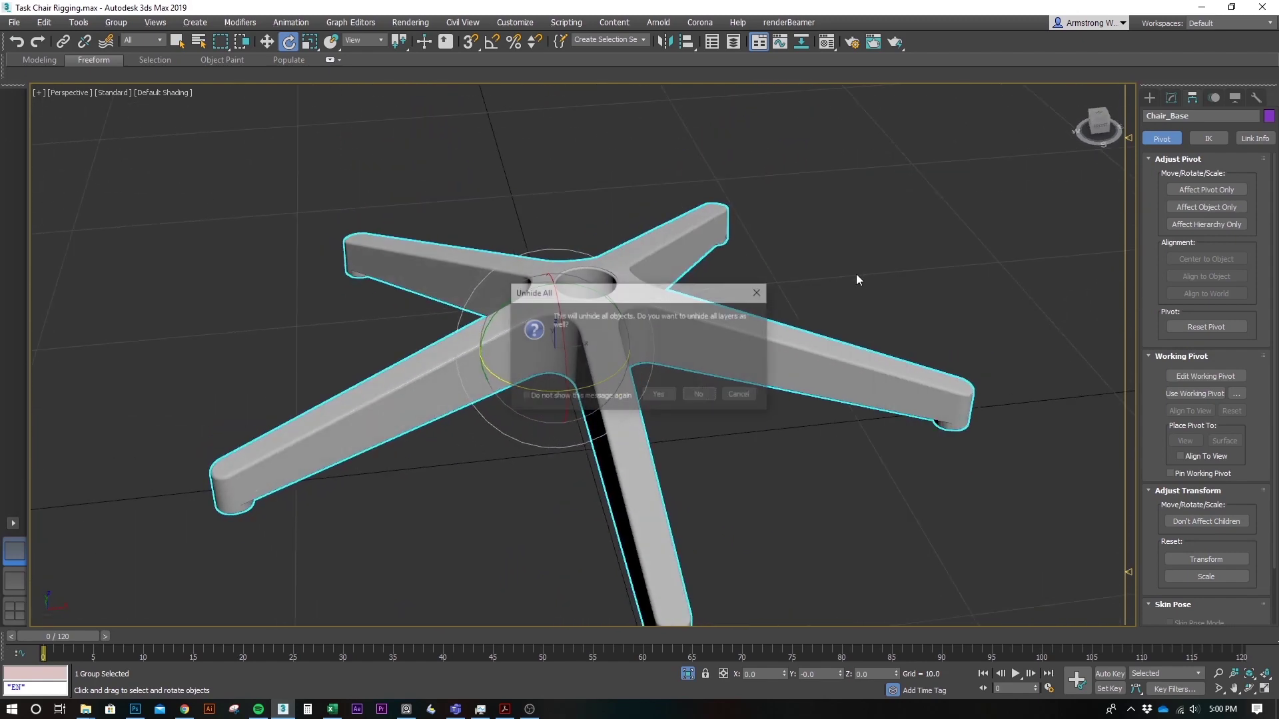
left_click(706, 395)
- Add the Chair_Top group to the Chair_Base selection and isolate the two groups together
left_click(583, 235, "ctrl")
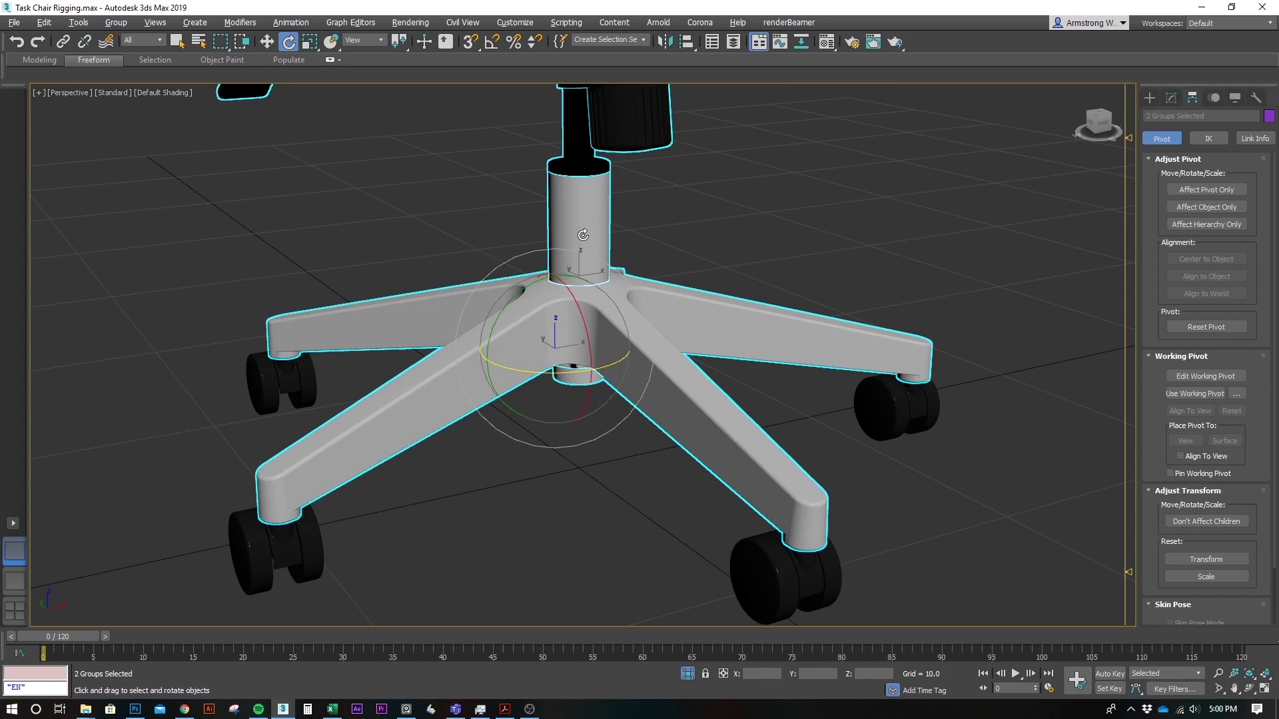
key("alt+q")
scroll(680, 317, "up", 1)
middle_click_drag(700, 433, 654, 381)
scroll(651, 433, "up", 4)
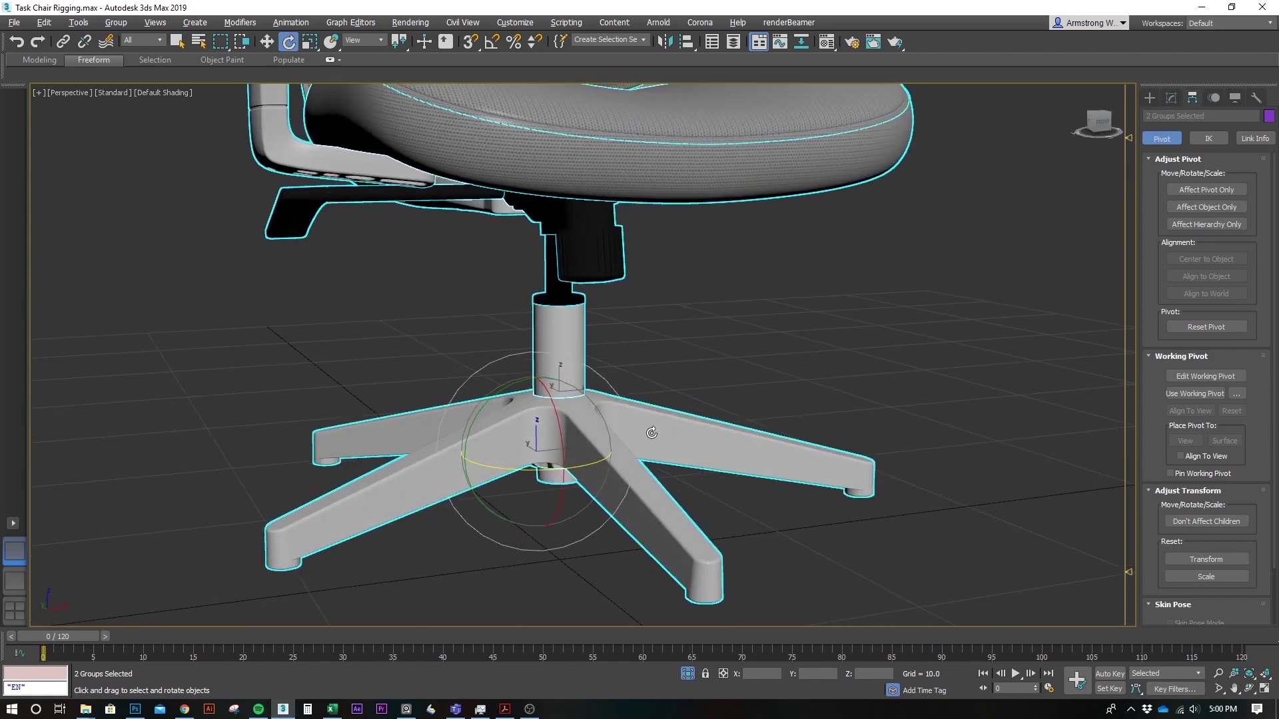
- Open the Chair_Base group and select its group helper
left_click(651, 432)
middle_click_drag(651, 433, 644, 506, "alt")
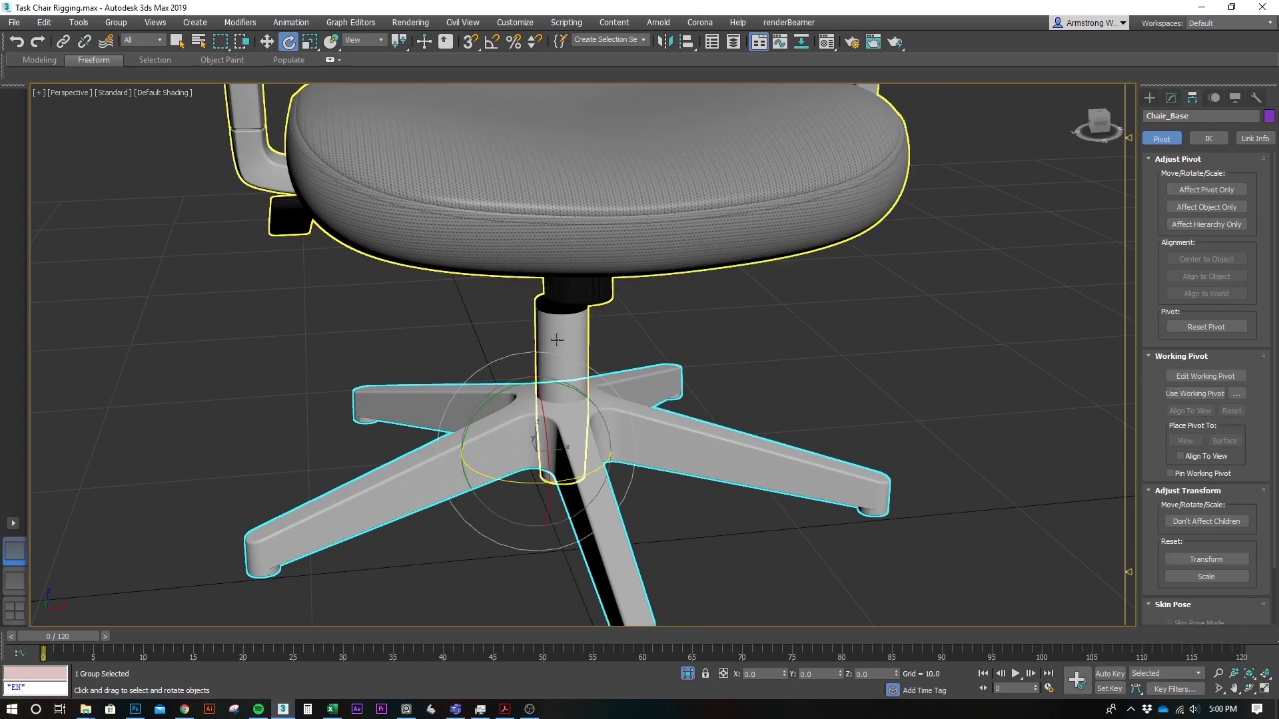
middle_click_drag(642, 454, 500, 499, "alt")
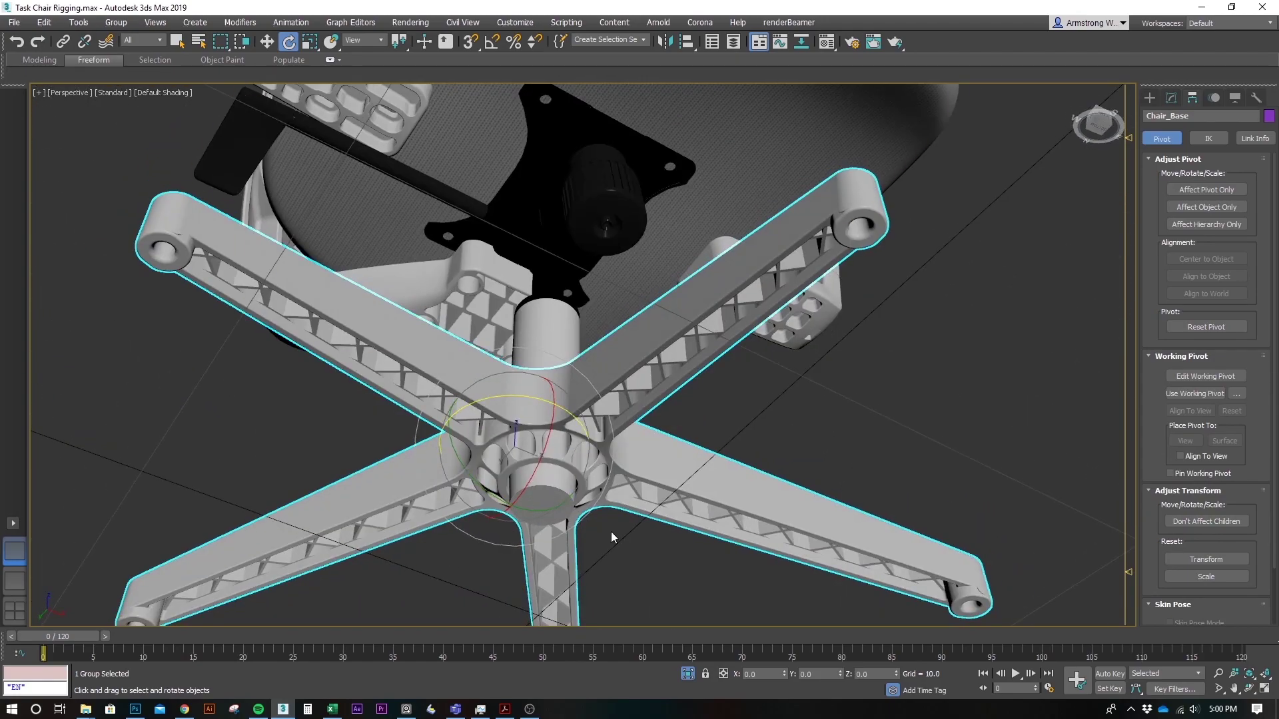
middle_click_drag(614, 538, 634, 328, "alt")
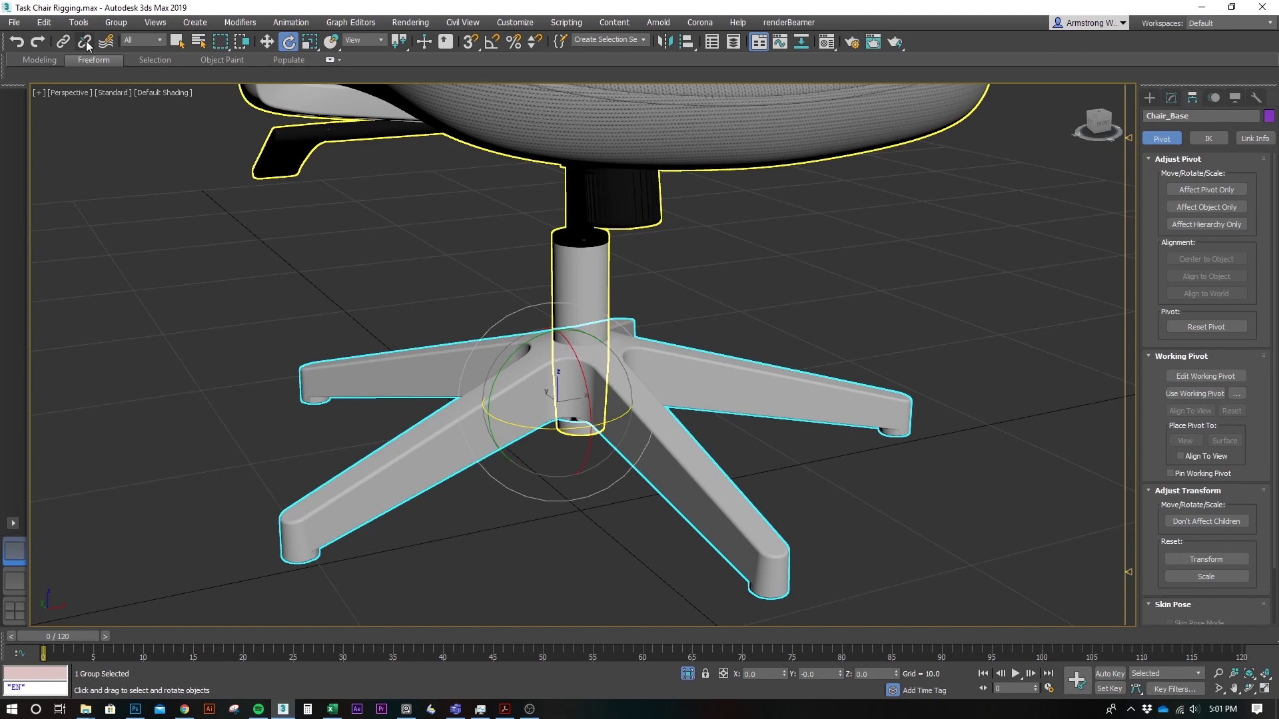
left_click(117, 22)
left_click(133, 80)
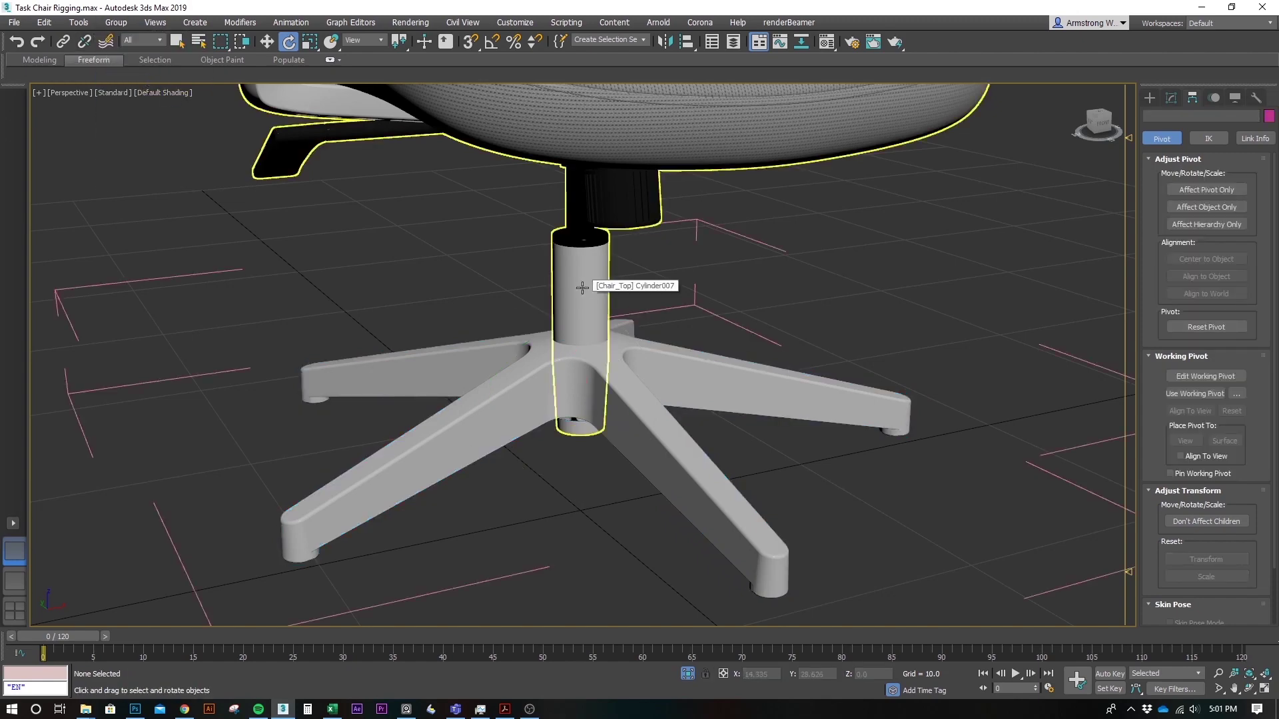
left_click(784, 251)
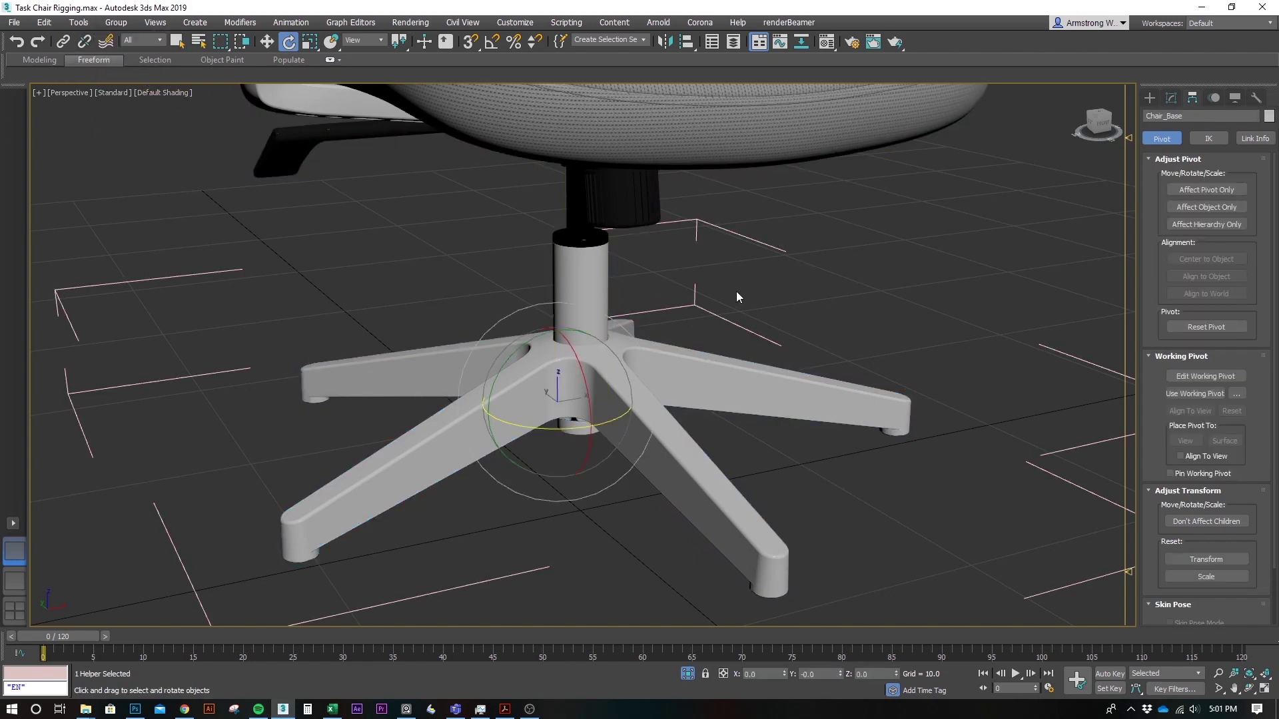
- Align only the Chair_Base helper's pivot in X, Y and Z to the pivot point of Cylinder007 in Chair_Top
left_click(1216, 190)
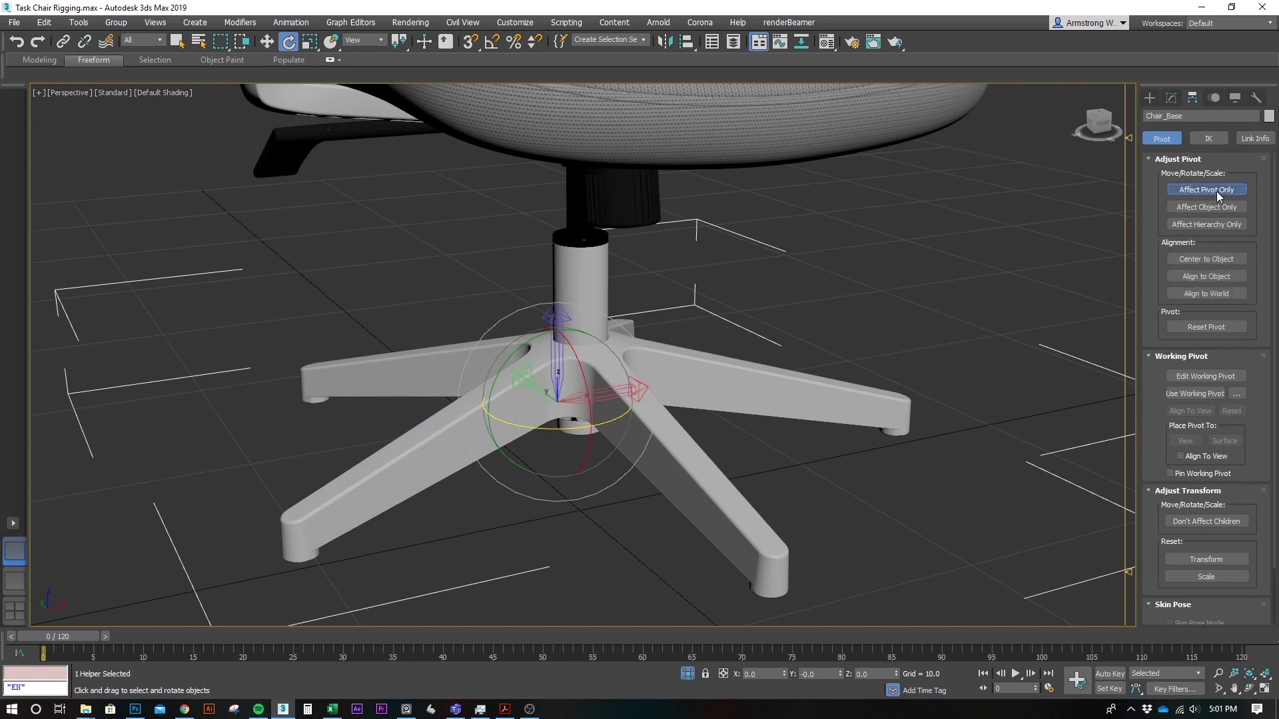
left_click(687, 42)
left_click(597, 304)
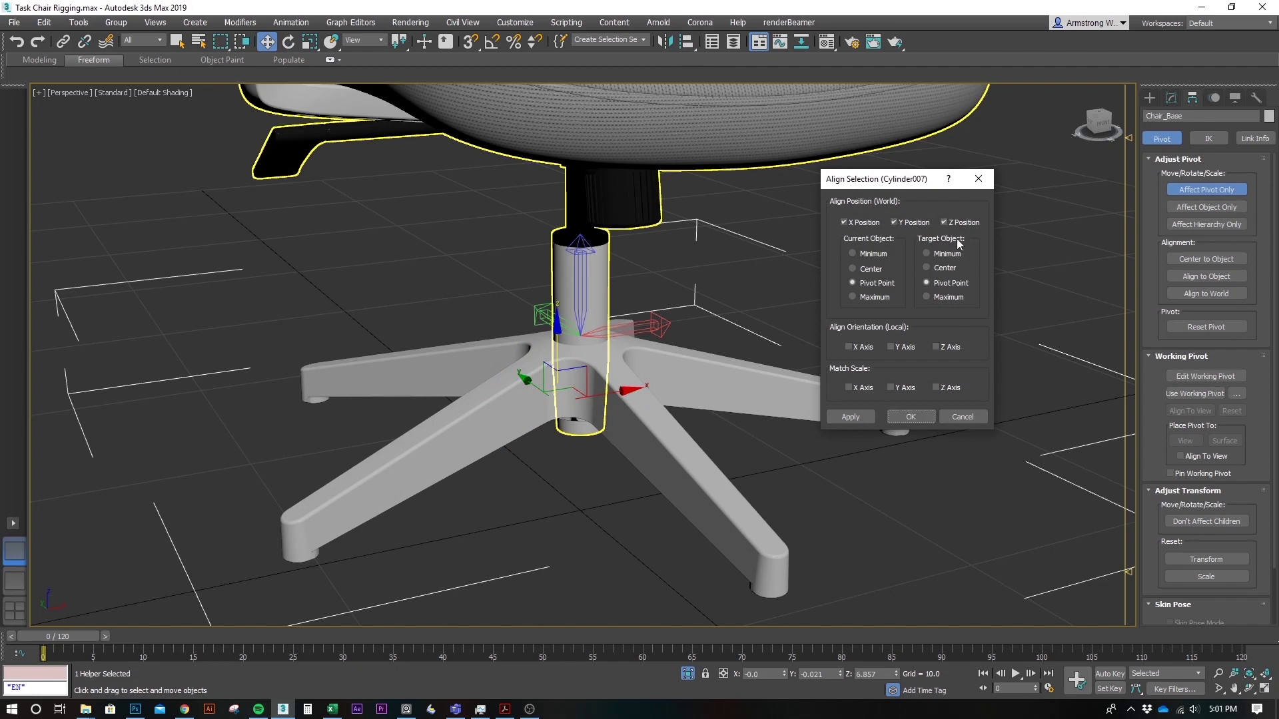
left_click(911, 417)
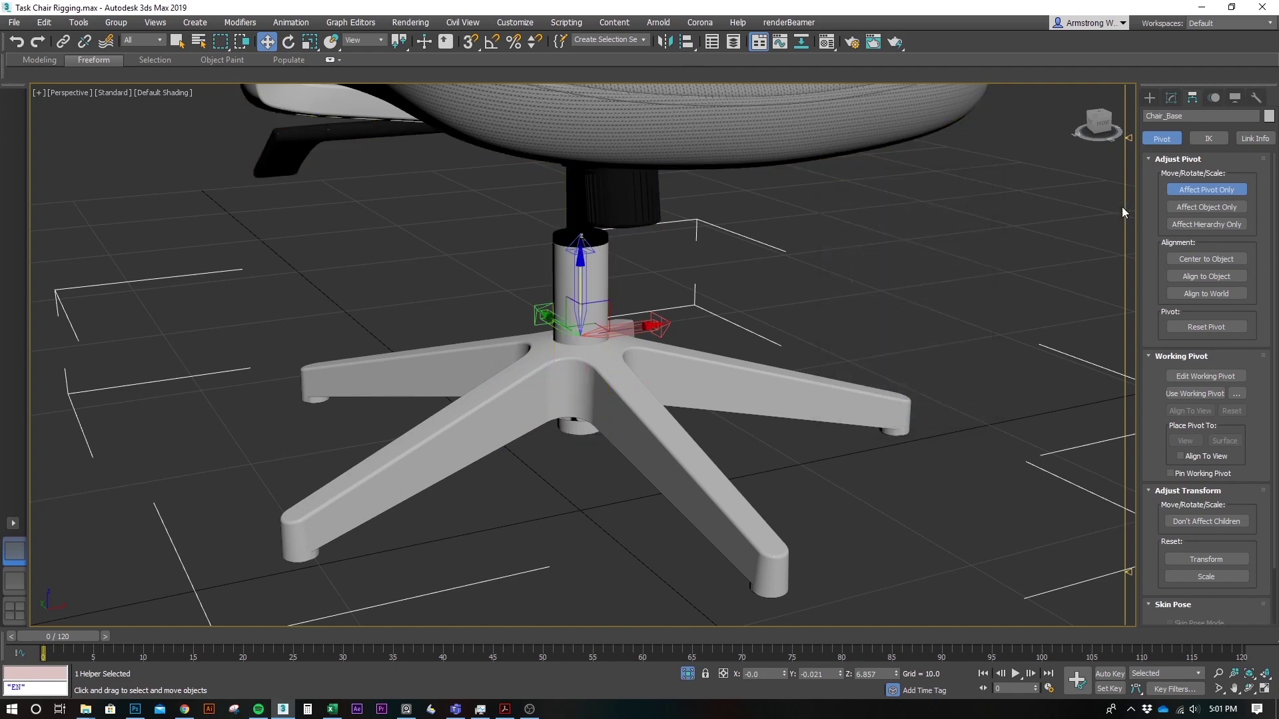
left_click(1189, 191)
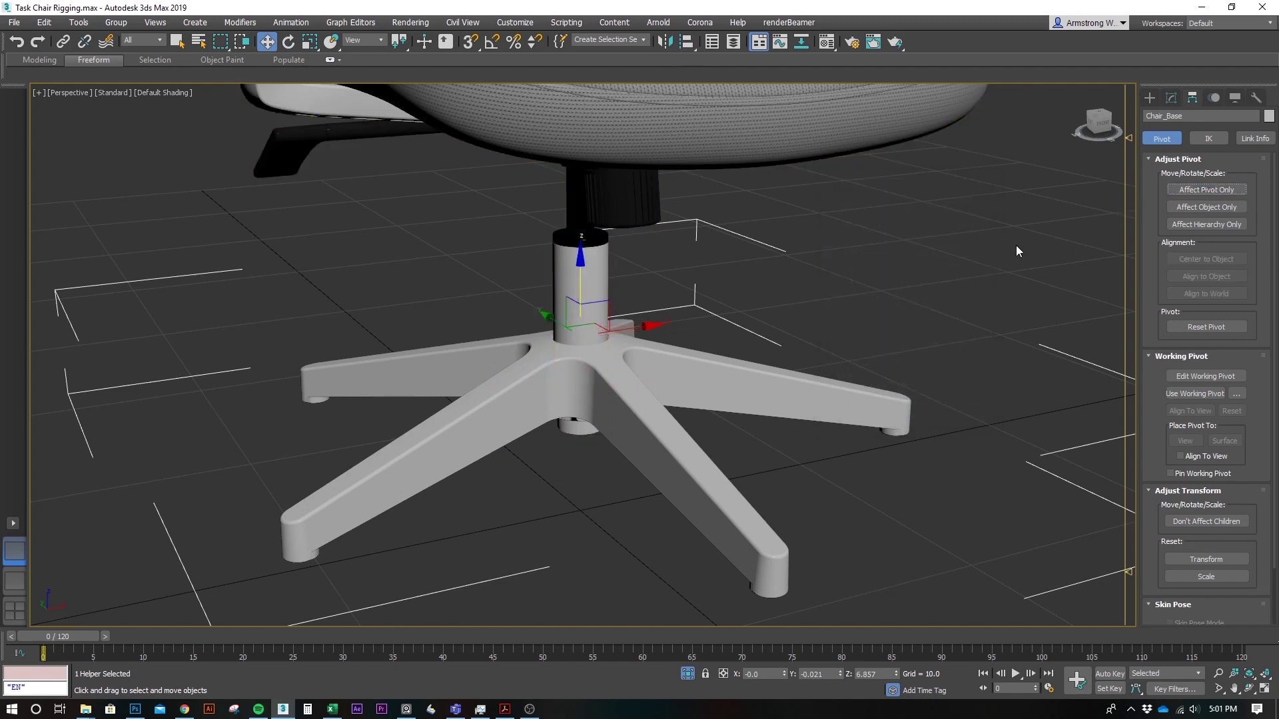
- Close the Chair_Base group
left_click(110, 23)
left_click(142, 110)
left_click(778, 422)
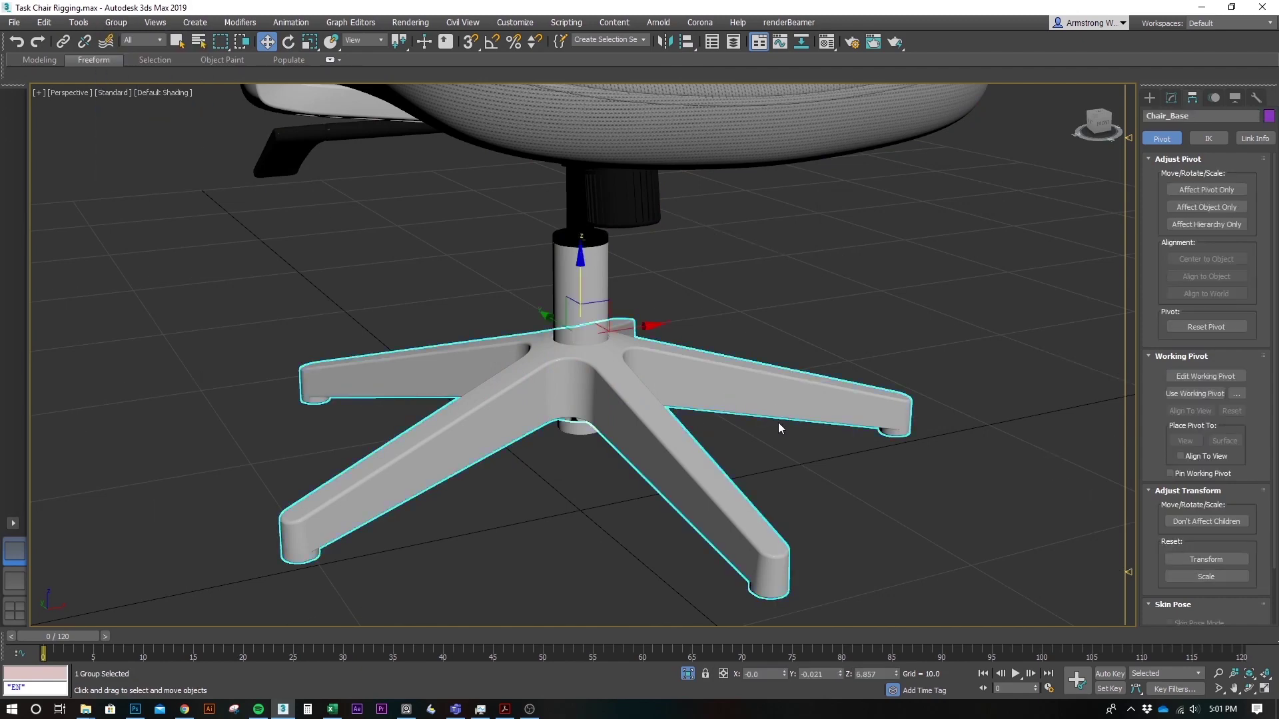
- Try rotating the closed Chair_Base group about its realigned pivot and cancel the rotation
key("e")
left_click_drag(576, 363, 769, 437)
right_click(769, 437)
middle_click_drag(769, 437, 658, 420, "alt")
left_click_drag(647, 474, 720, 345)
right_click(719, 346)
- Bring back all hidden chair objects without unhiding all layers
middle_click_drag(719, 345, 724, 494, "alt")
scroll(726, 519, "down", 3)
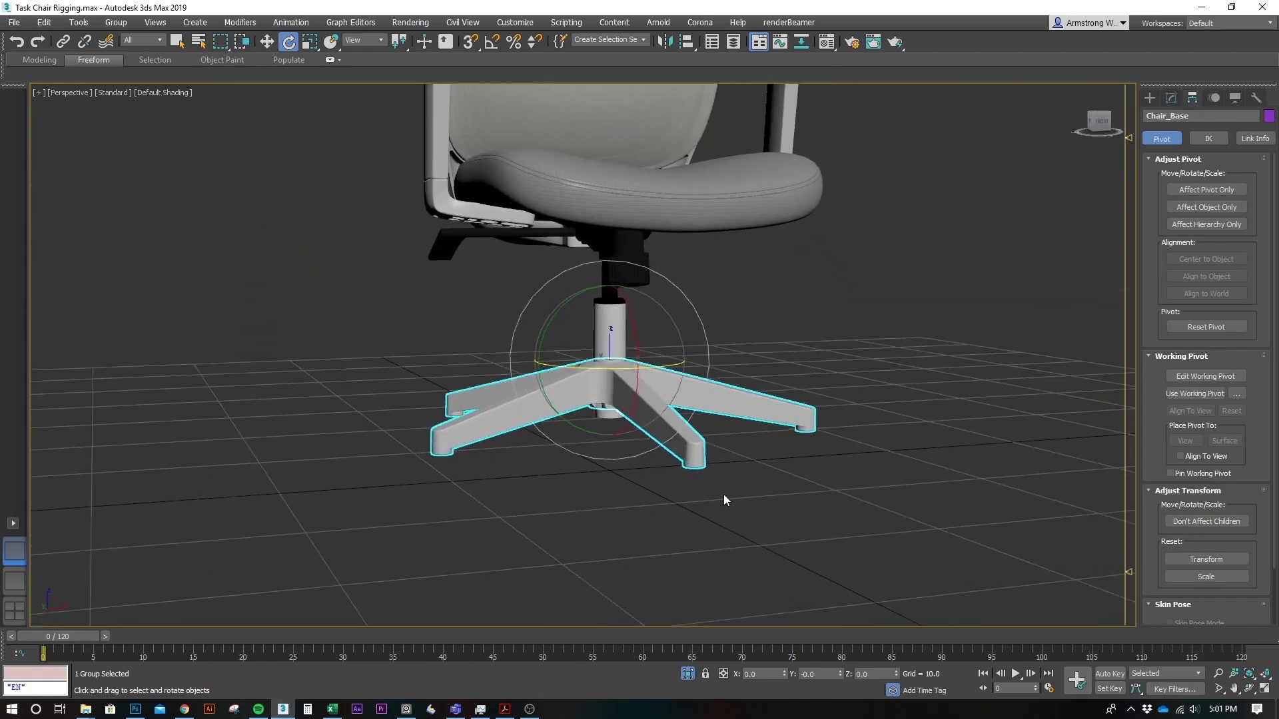
right_click(723, 495)
left_click(768, 410)
left_click(701, 396)
- Isolate the front Chair_Caster group and frame it in the Top view
left_click(693, 493)
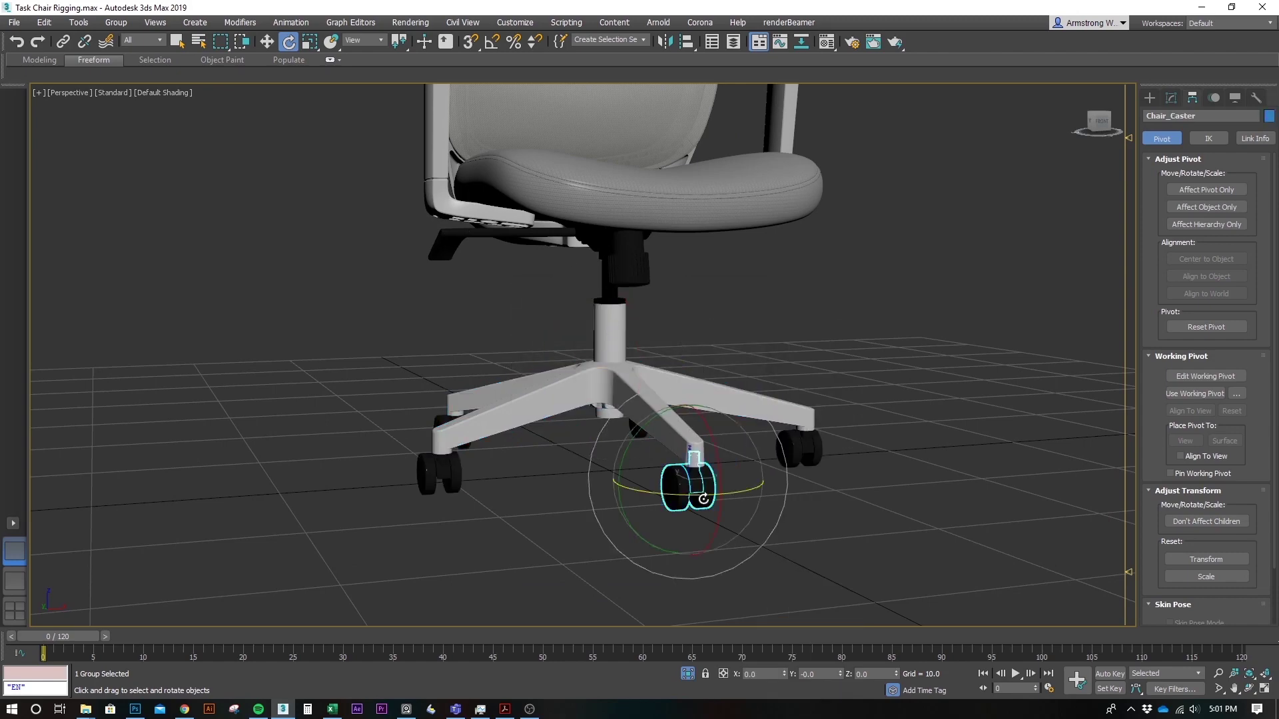
key("z")
mouse_move(714, 500)
middle_mouse_down("alt")
mouse_move(724, 531)
mouse_move(699, 388)
mouse_move(711, 488)
middle_mouse_up("alt")
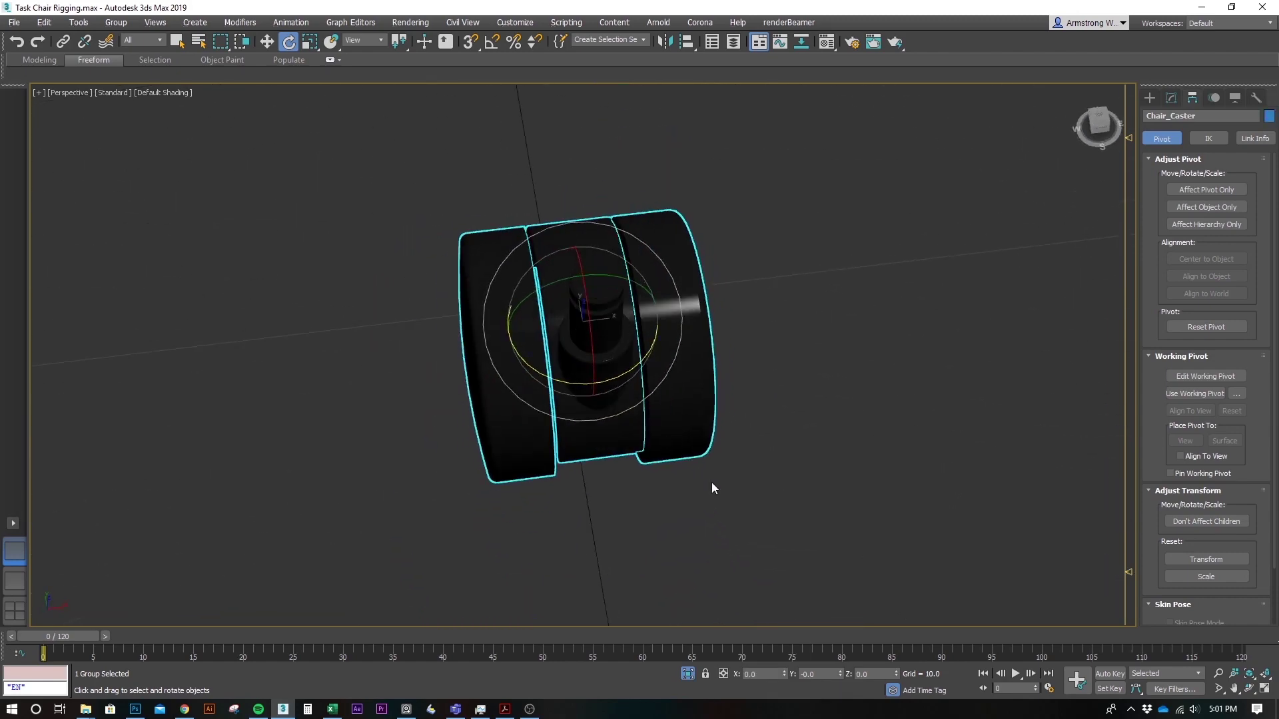
left_click(711, 488)
key("t")
key("z")
scroll(671, 494, "down", 3)
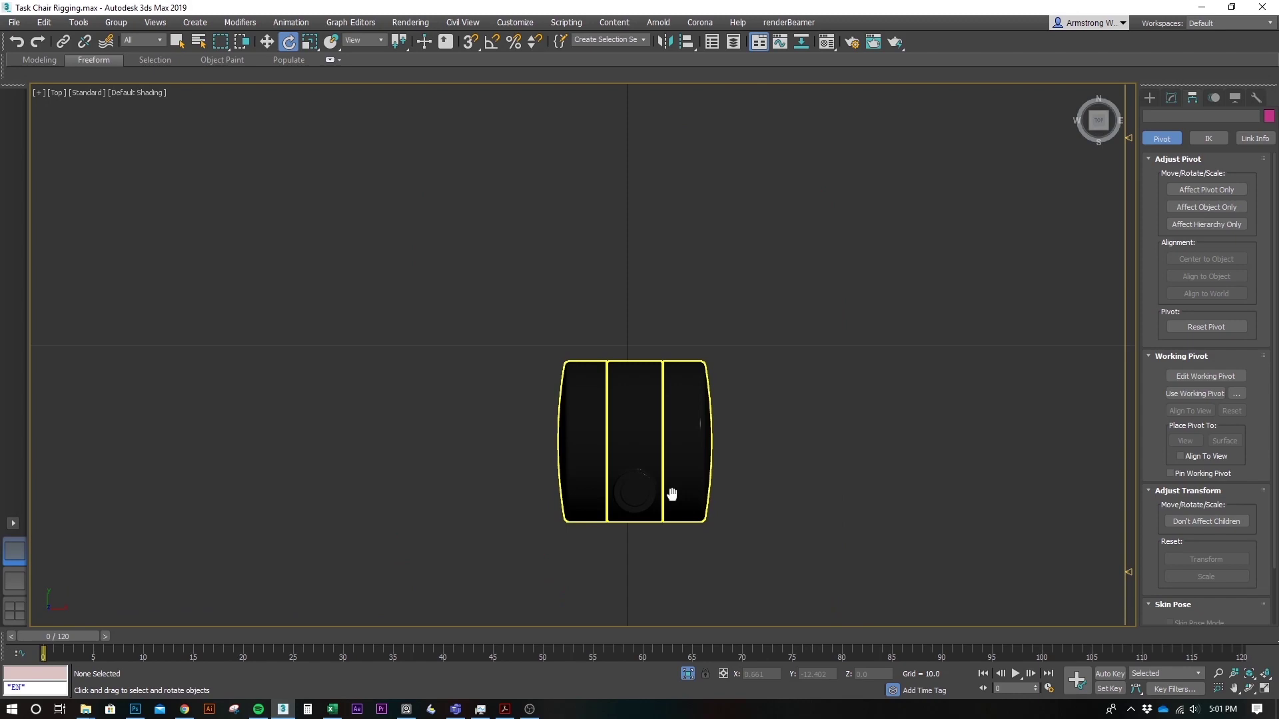
- Try rotating the Chair_Caster group about its pivot as seen from above and cancel the rotation
left_click(671, 494)
middle_click_drag(649, 447, 648, 363)
left_click_drag(682, 302, 686, 418)
right_click(685, 419)
scroll(636, 426, "up", 5)
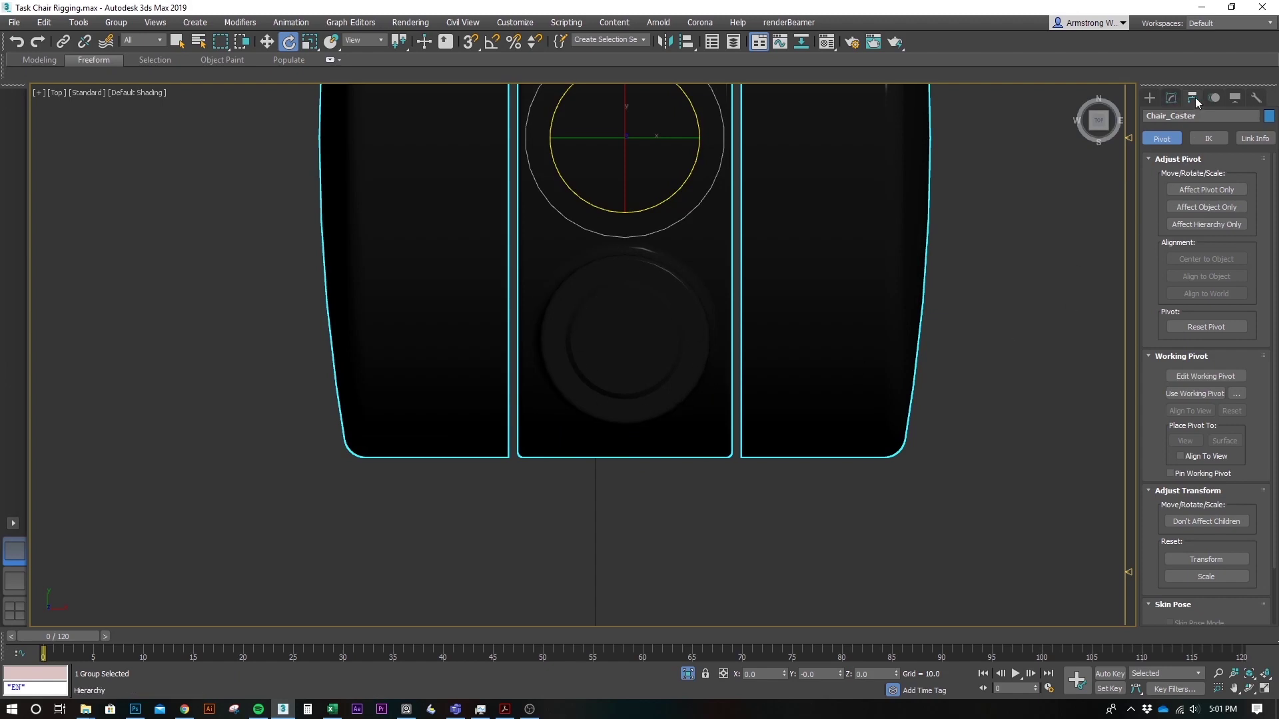
- Move only the Chair_Caster pivot along Y onto the center of the round stem
left_click(1209, 191)
middle_click_drag(853, 327, 809, 331)
key("w")
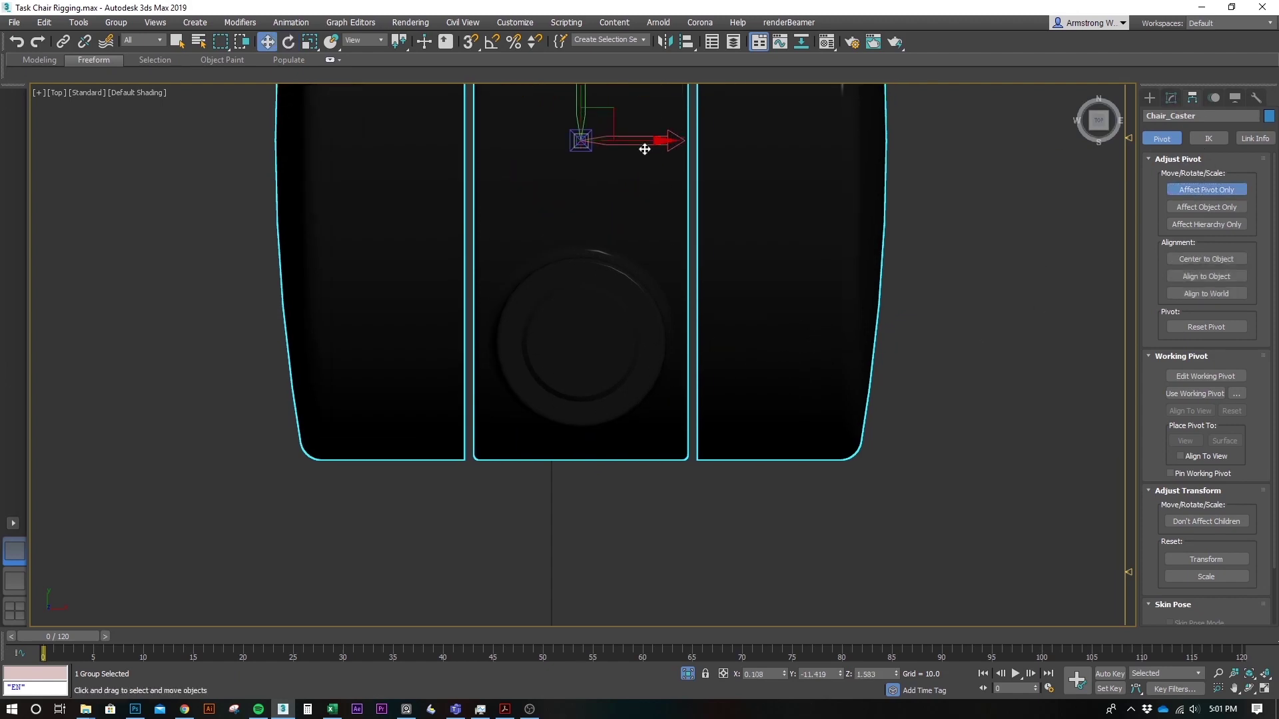
left_click_drag(582, 100, 571, 299)
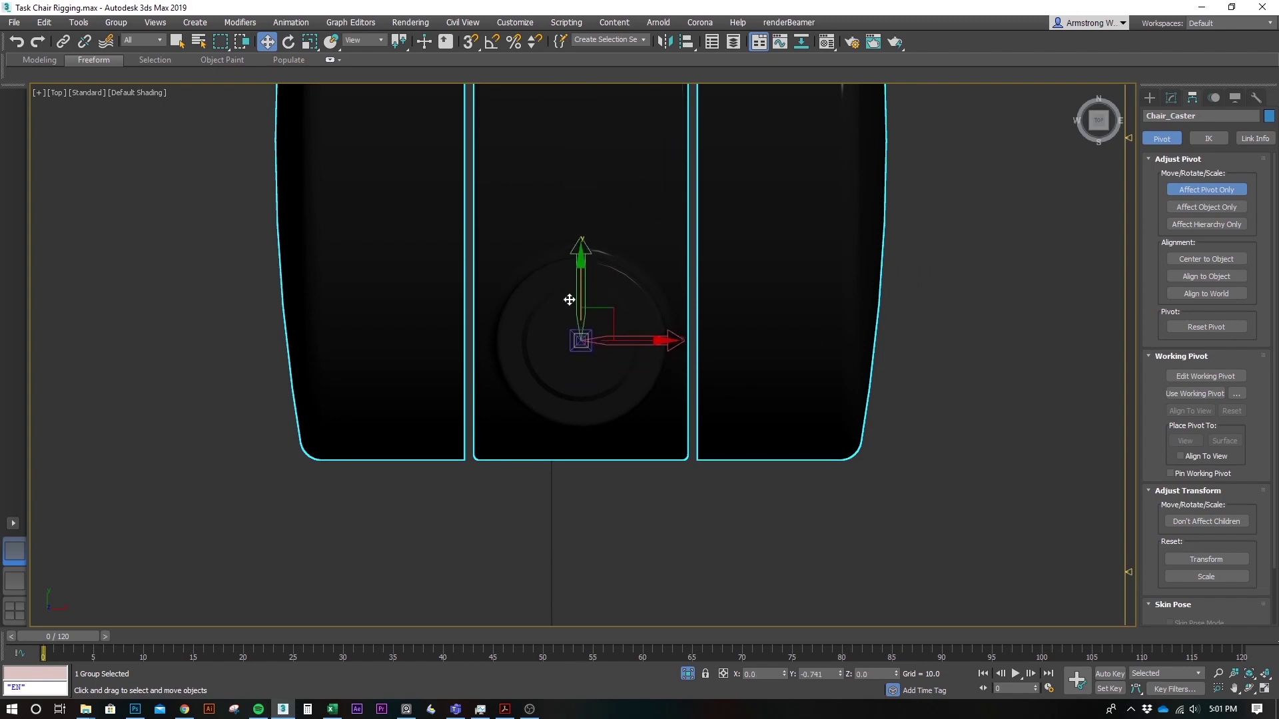
- Fine-tune the Chair_Caster pivot to the stem's center using wireframe and edged faces, and finish pivot editing
scroll(592, 358, "up", 4)
key("F3")
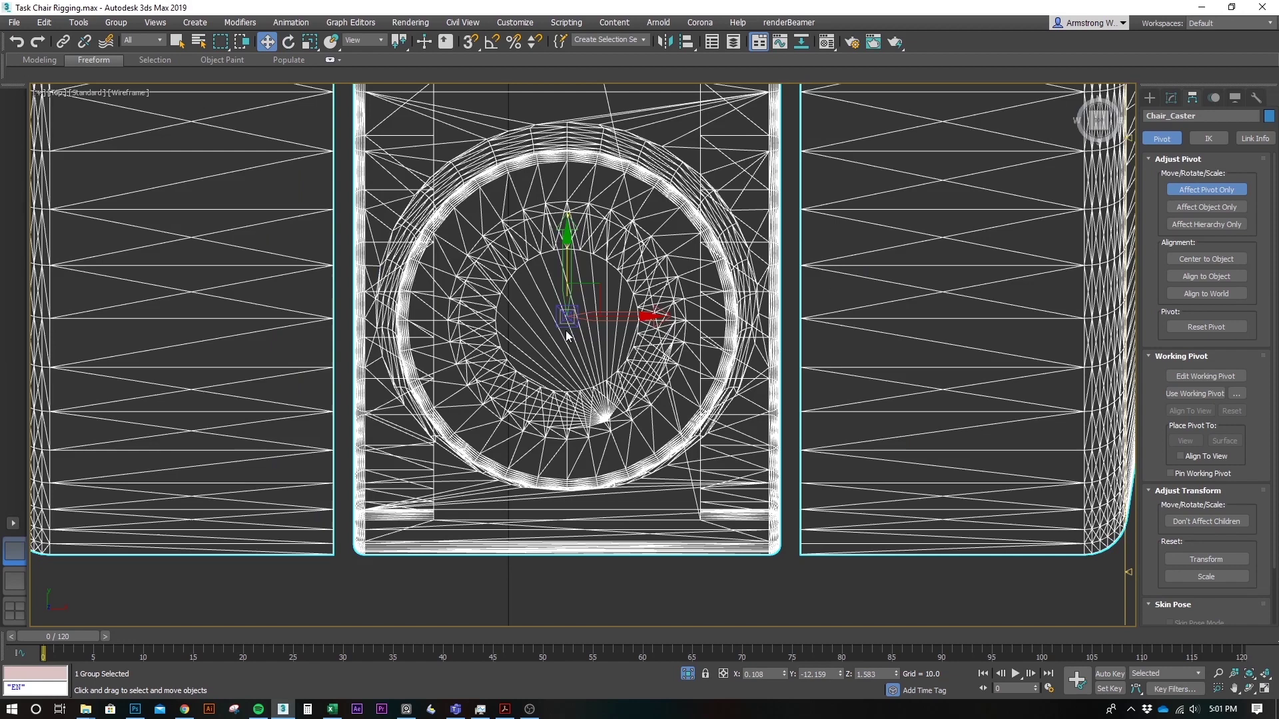
scroll(566, 330, "down", 2)
key("F4")
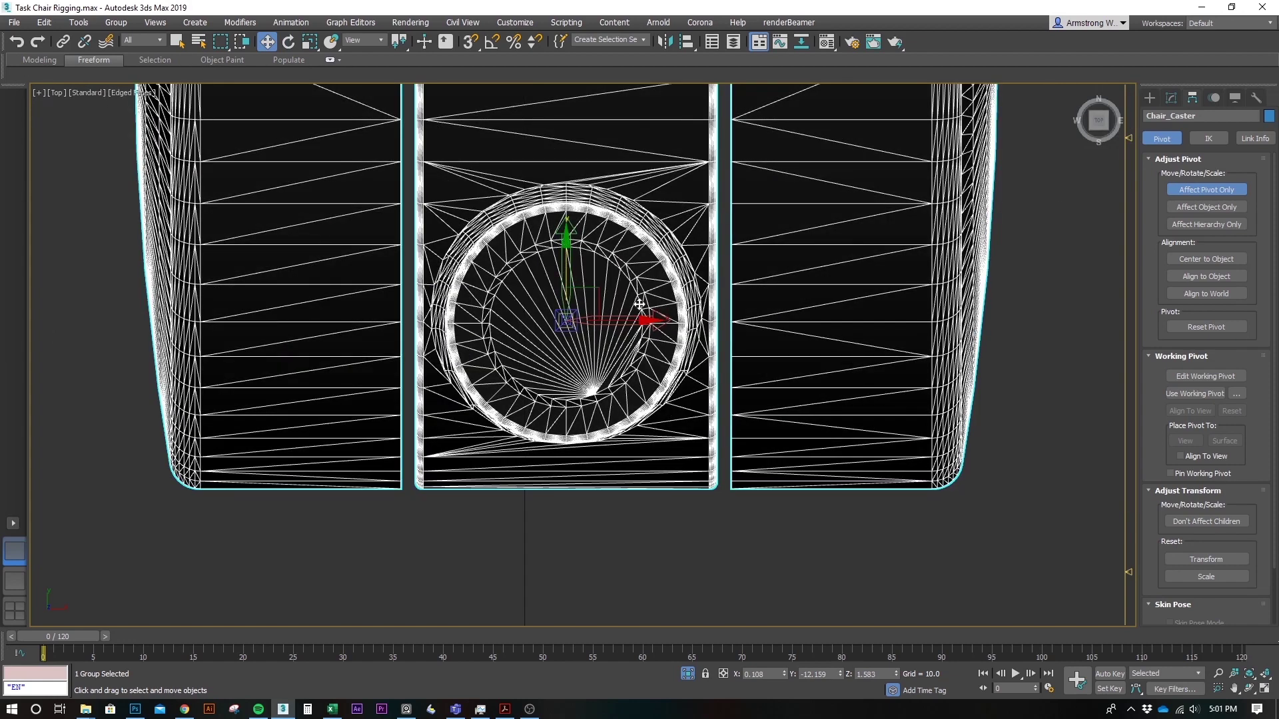
mouse_move(561, 243)
left_mouse_down()
mouse_move(565, 287)
mouse_move(574, 244)
left_mouse_up()
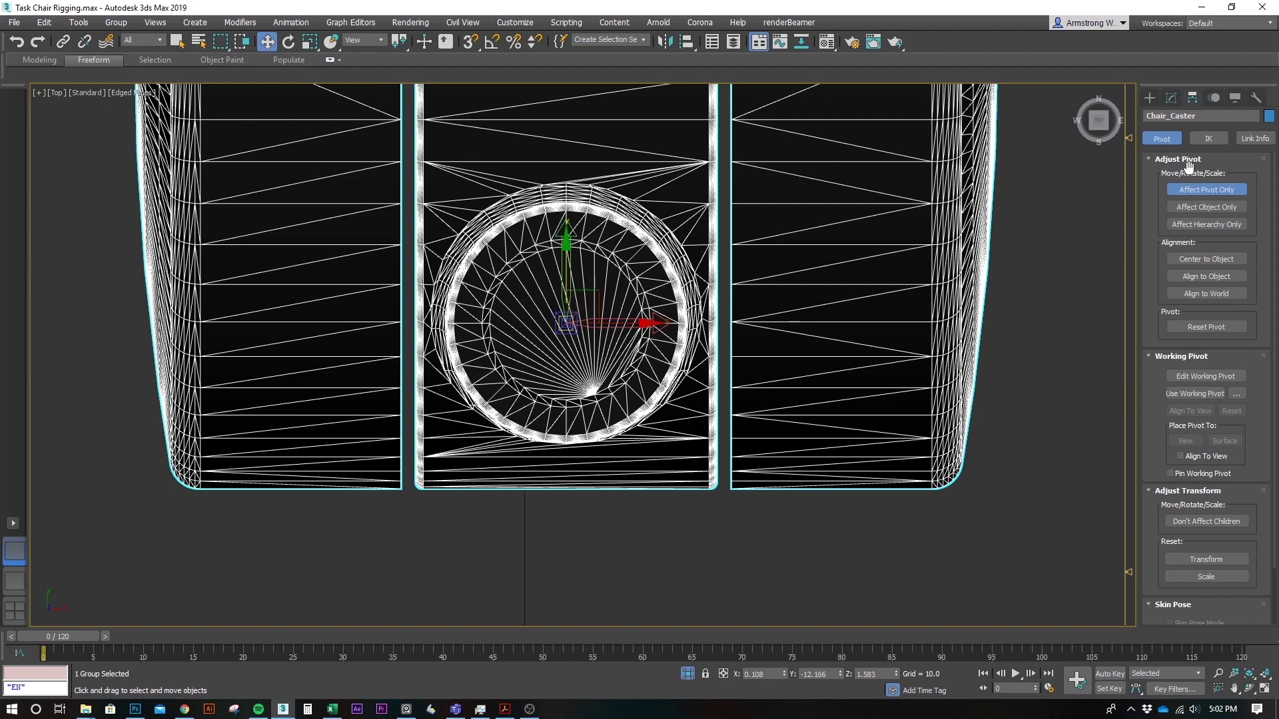
left_click(1206, 190)
- Return the Top view to default shading without edged faces
scroll(702, 366, "down", 5)
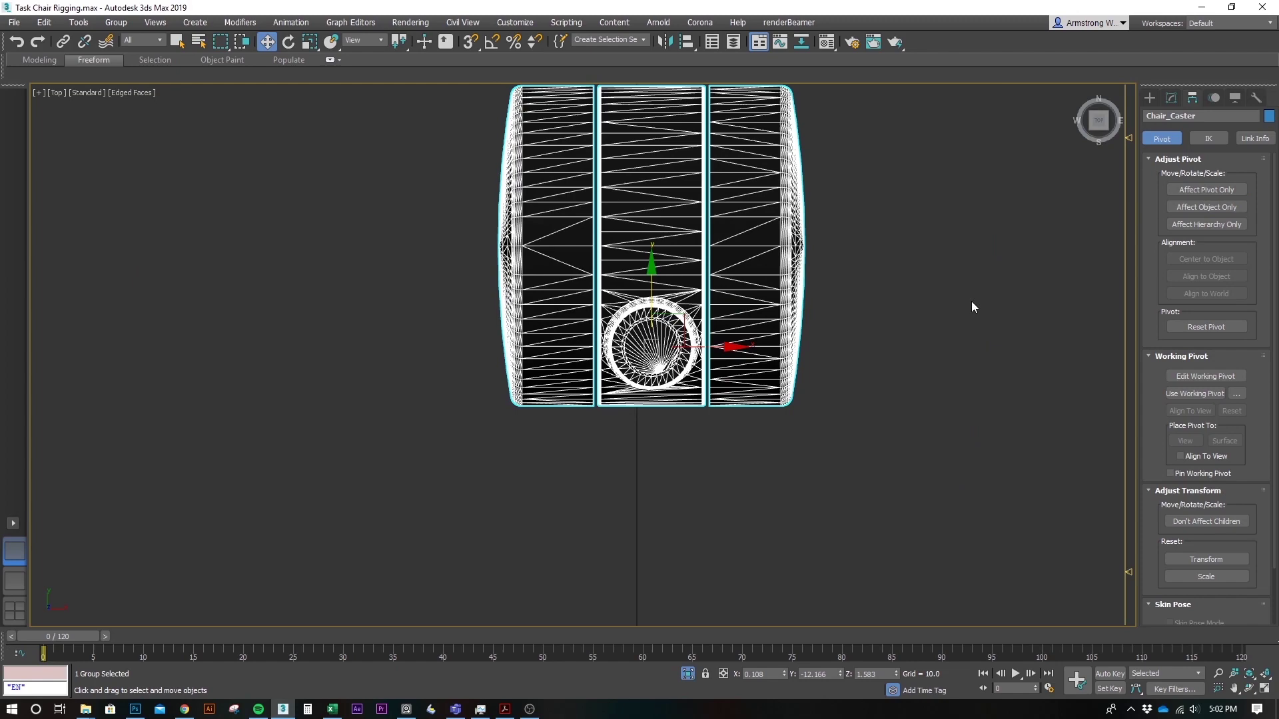
key("F3")
key("F3")
key("F4")
middle_click_drag(783, 344, 771, 343)
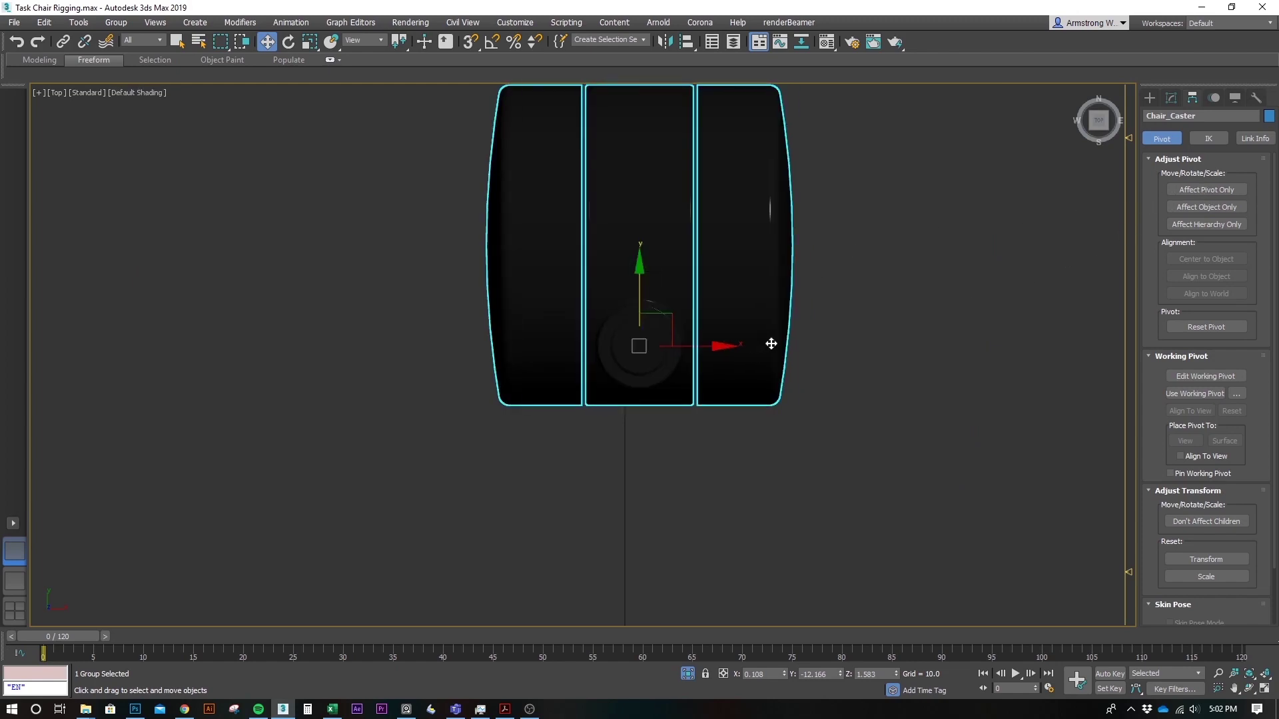
- Try rotating the Chair_Caster group about its repositioned pivot
key("e")
scroll(675, 299, "down", 2)
left_click_drag(689, 284, 885, 409)
- Switch to the Perspective view and unhide all chair objects without unhiding all layers
scroll(735, 415, "down", 4)
middle_click_drag(735, 415, 808, 373, "alt")
key("p")
right_click(821, 305)
left_click(869, 231)
left_click(747, 393)
middle_click_drag(924, 377, 857, 481)
left_click(857, 480)
middle_click_drag(733, 273, 729, 367)
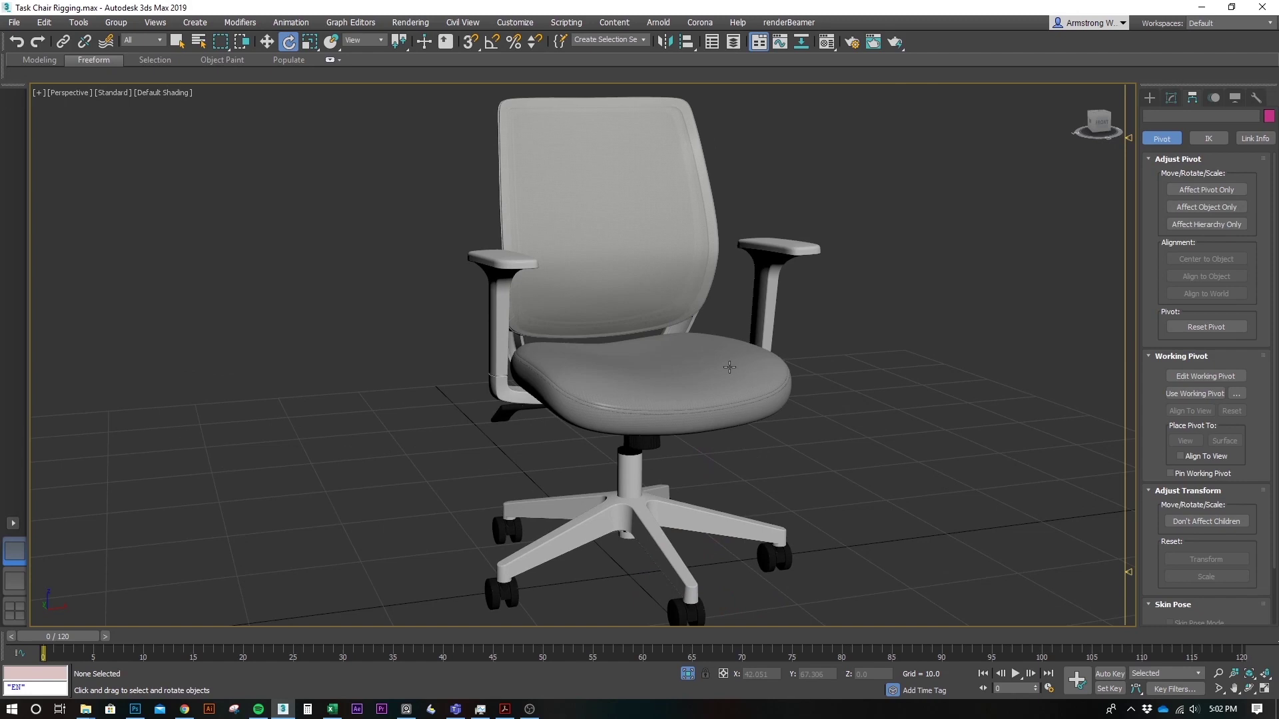
- Try raising the Chair_Top group along Z and undo the move
left_click(726, 369)
middle_click_drag(737, 477, 743, 437)
key("w")
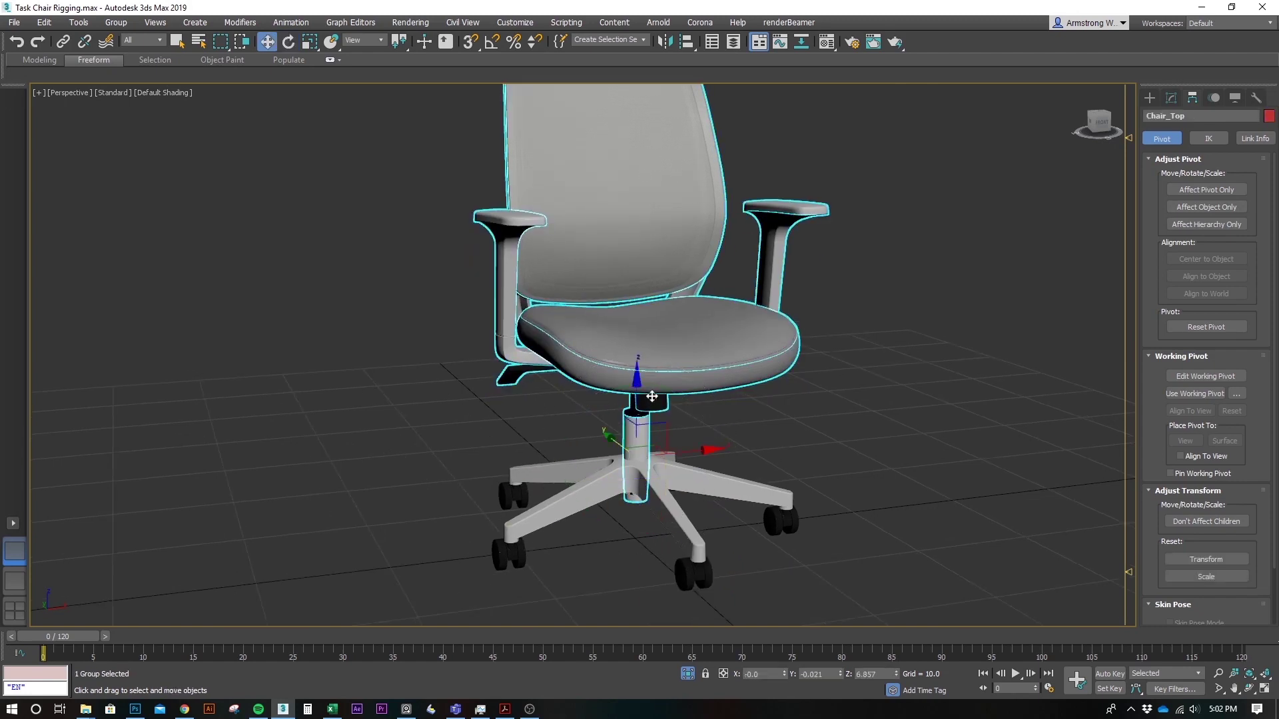
left_click_drag(636, 374, 661, 197)
key("ctrl+z")
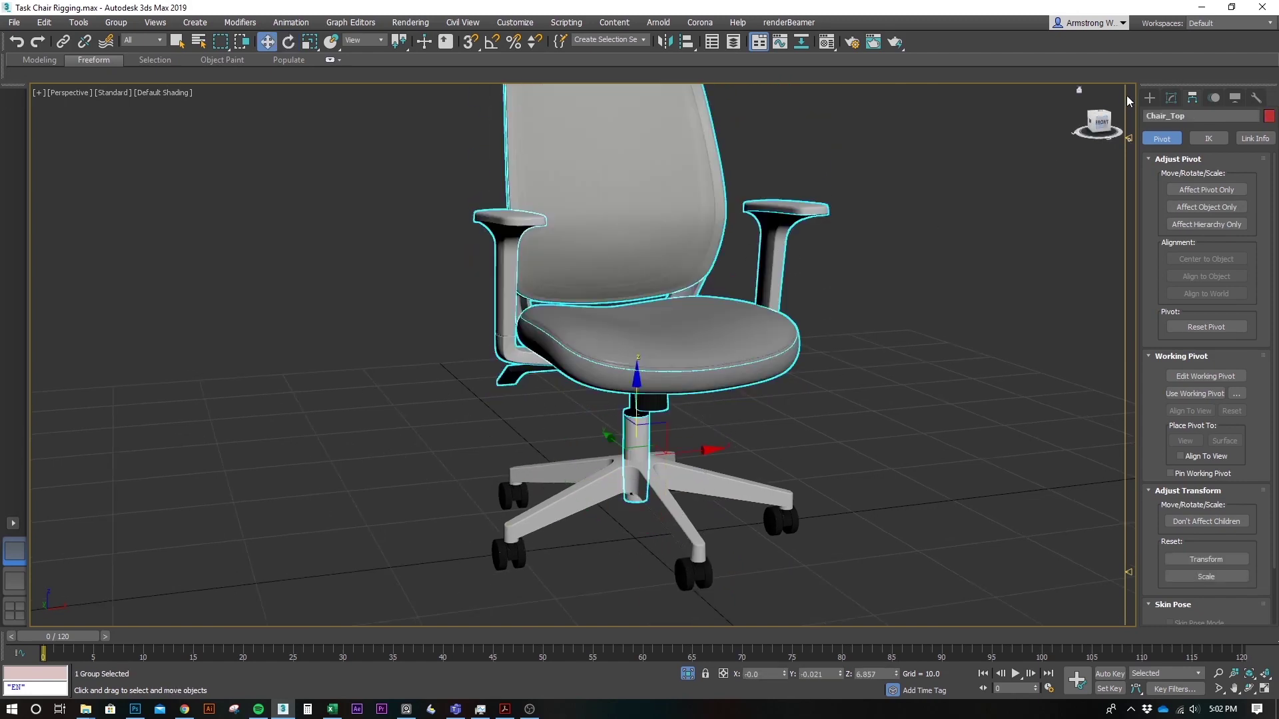
left_click(1149, 98)
left_click(1180, 179)
scroll(746, 322, "down", 3)
middle_click_drag(745, 323, 724, 361, "alt")
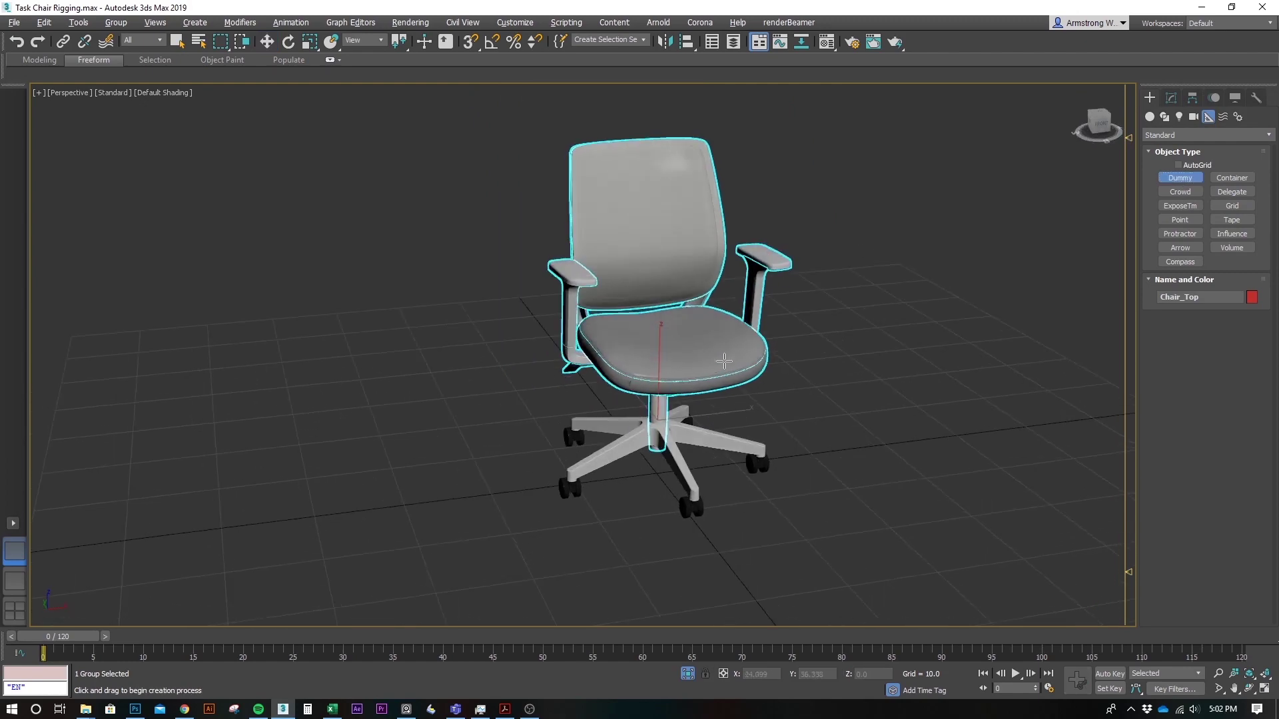
middle_click_drag(724, 485, 722, 524, "alt")
key("w")
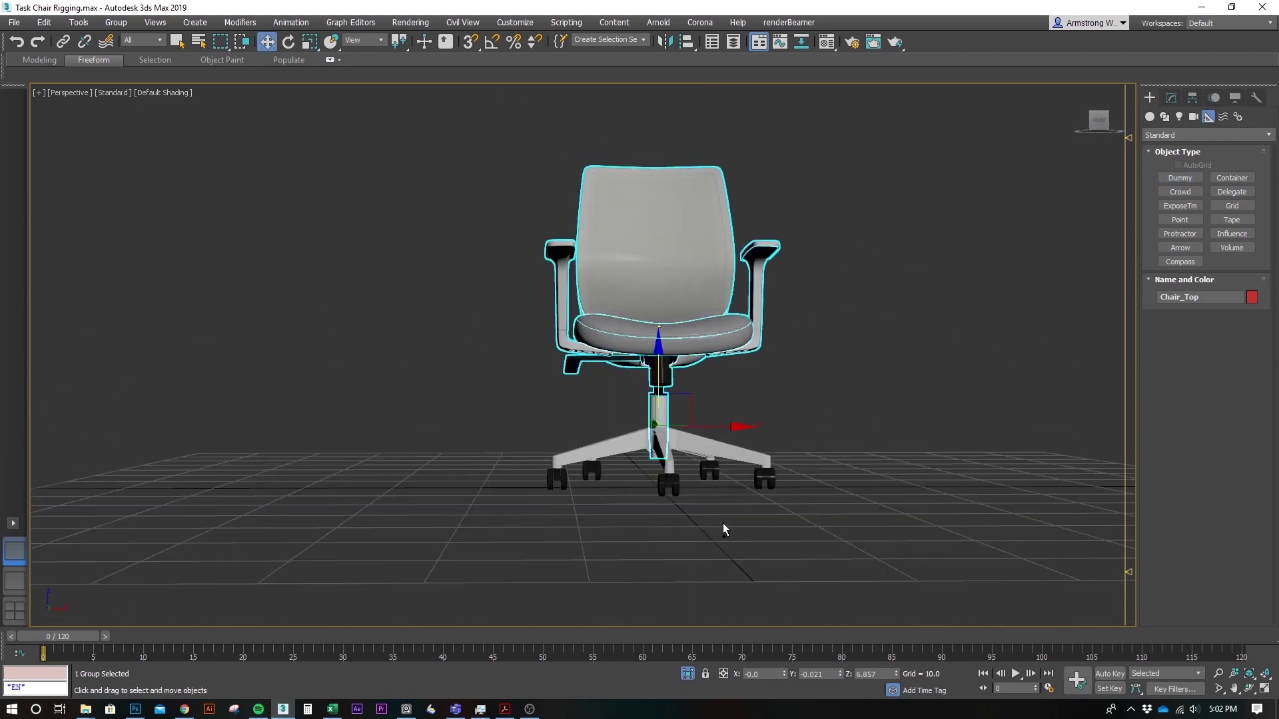
- Isolate the Chair_Base group from the rest of the chair
middle_click_drag(725, 441, 746, 515, "alt")
left_click(696, 460)
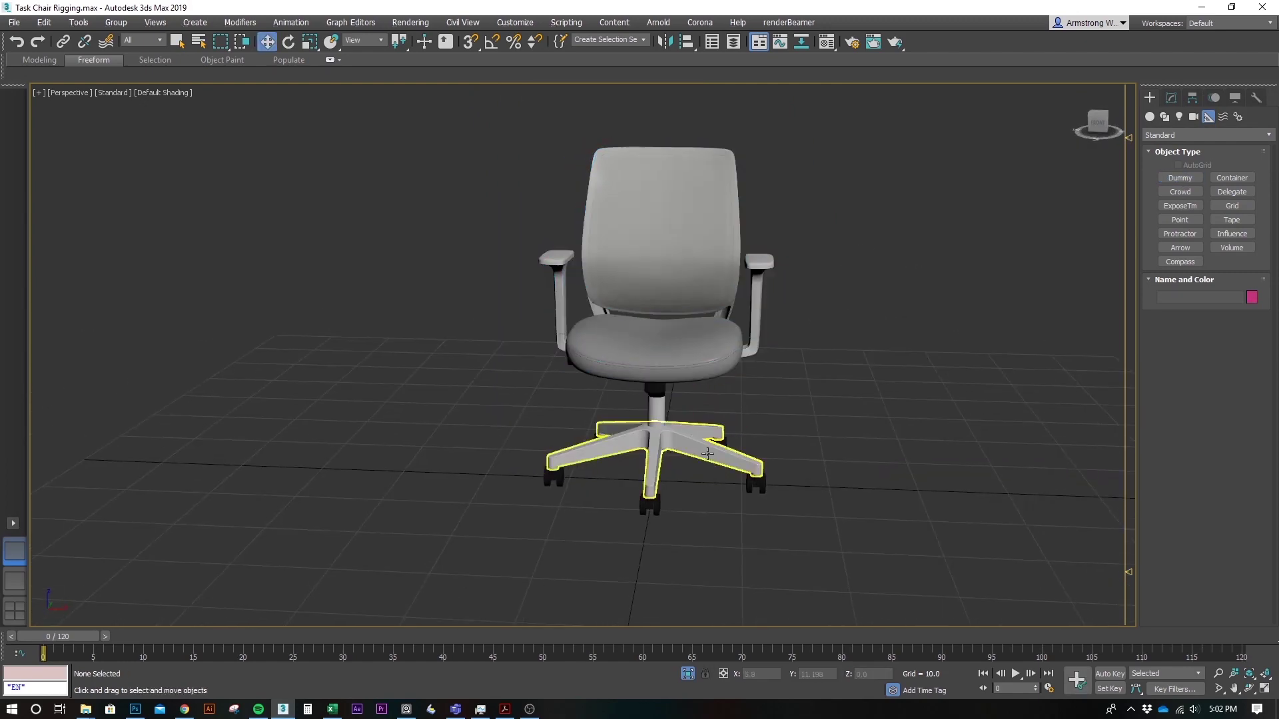
key("alt+q")
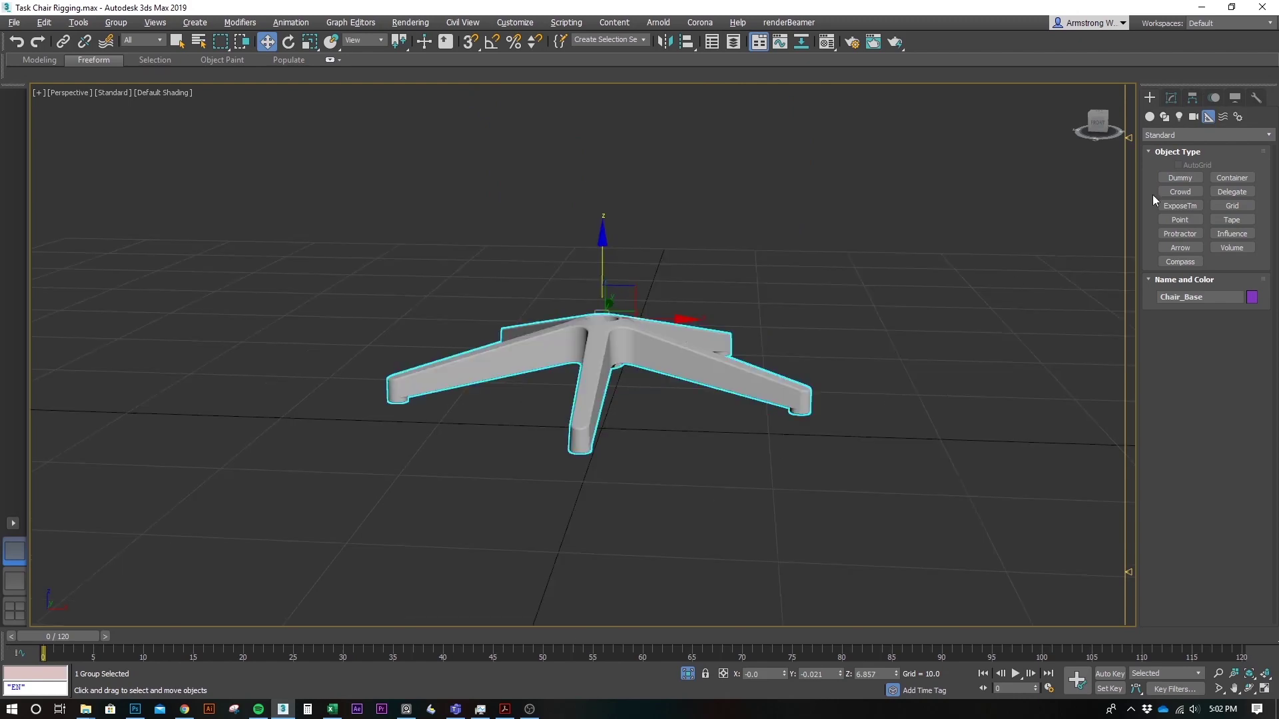
- Create a large dummy helper in the Top view, centered on the base's hub hole and spanning most of the legs
key("t")
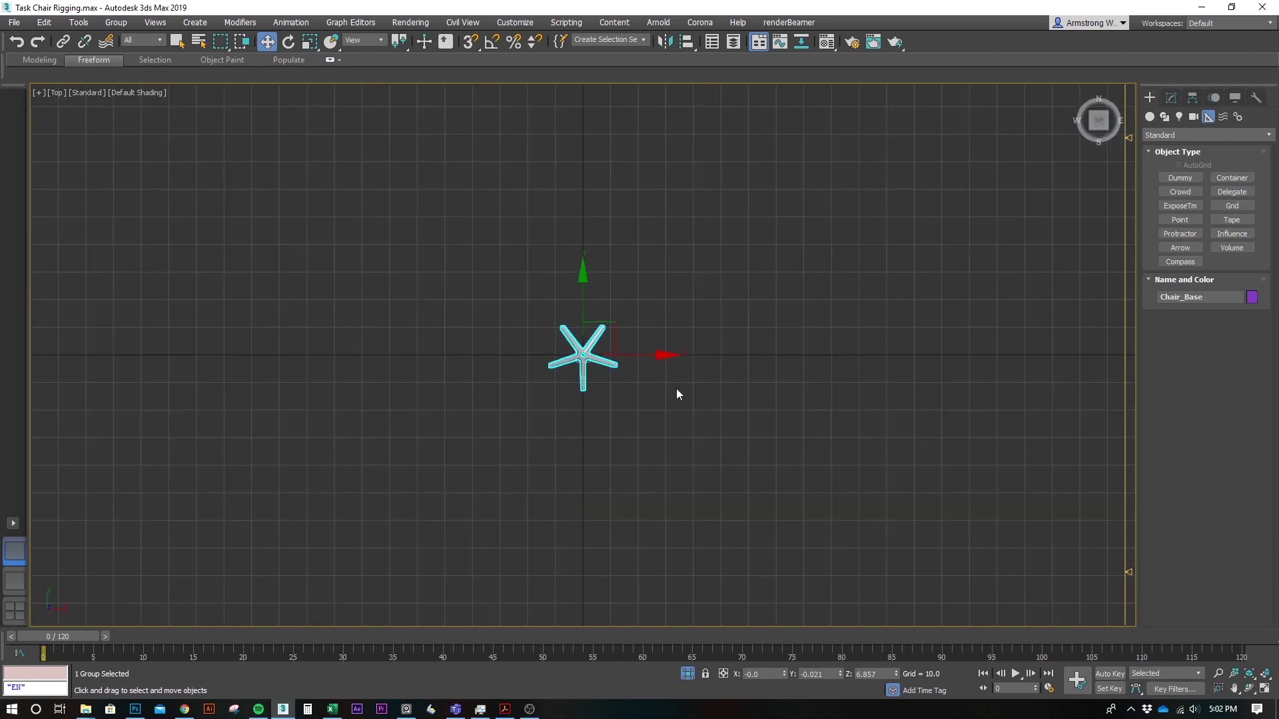
key("z")
middle_click_drag(633, 378, 667, 411)
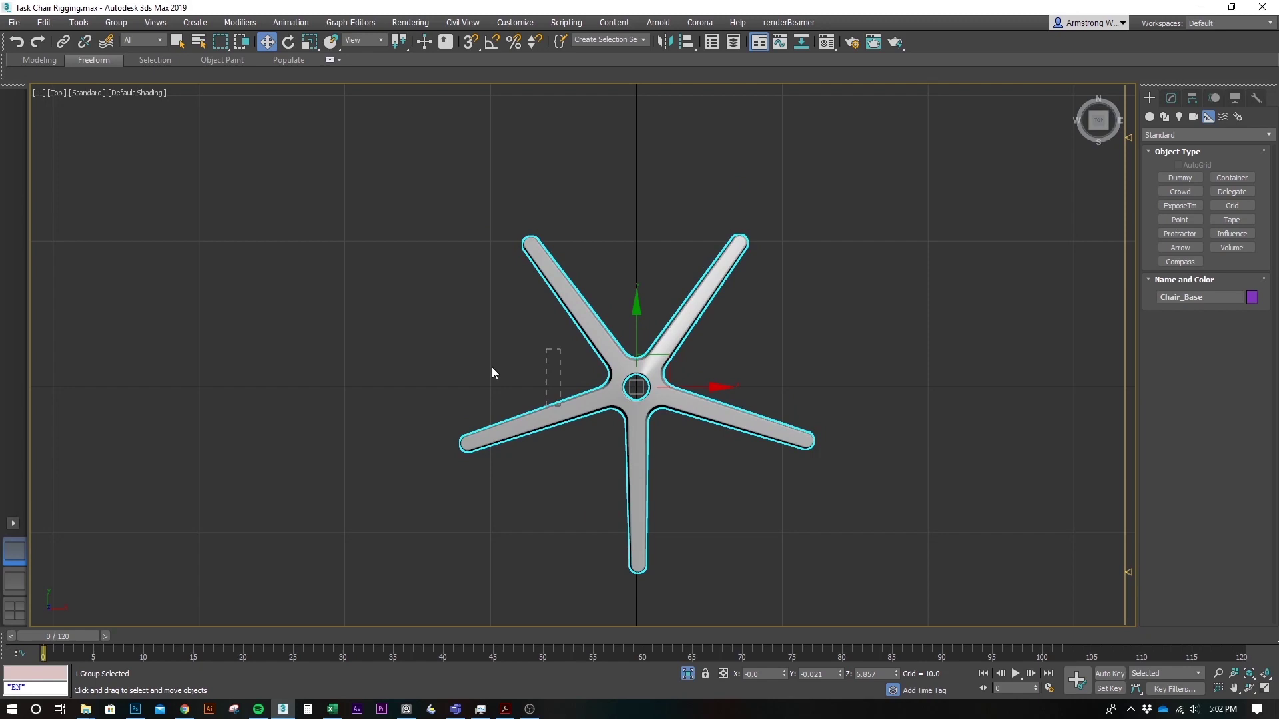
left_click(1180, 178)
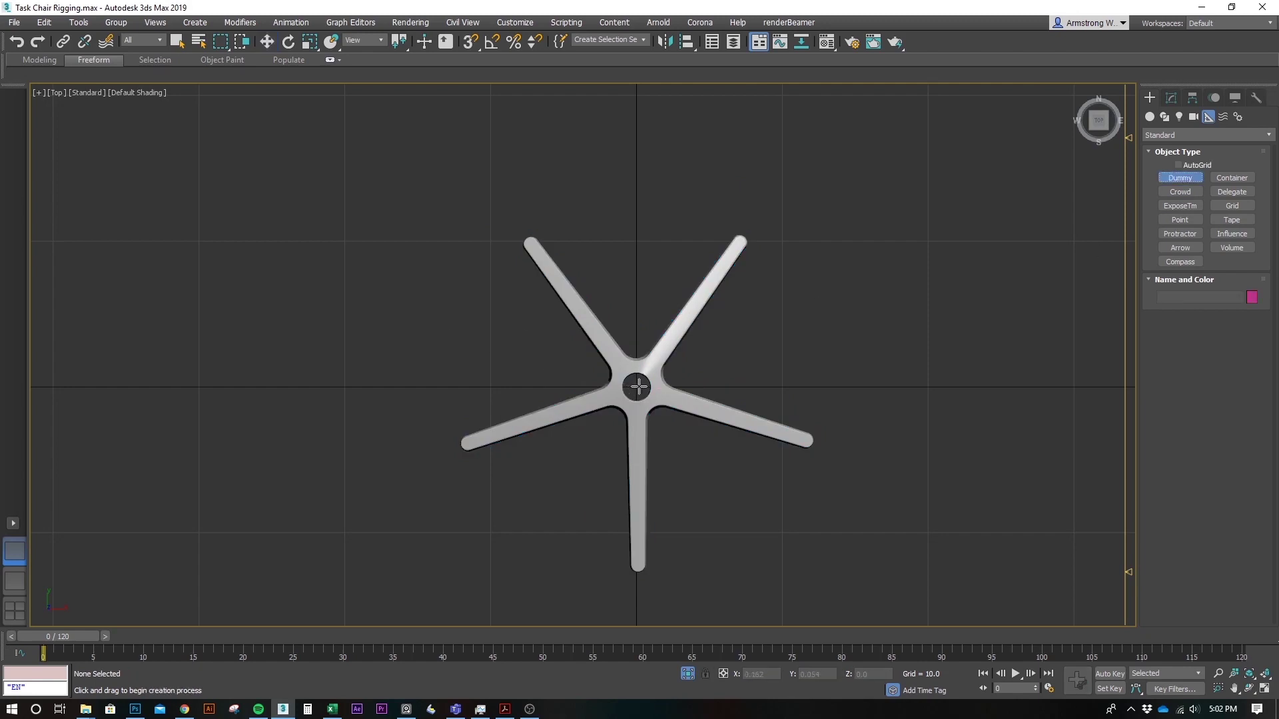
left_click_drag(638, 387, 552, 244)
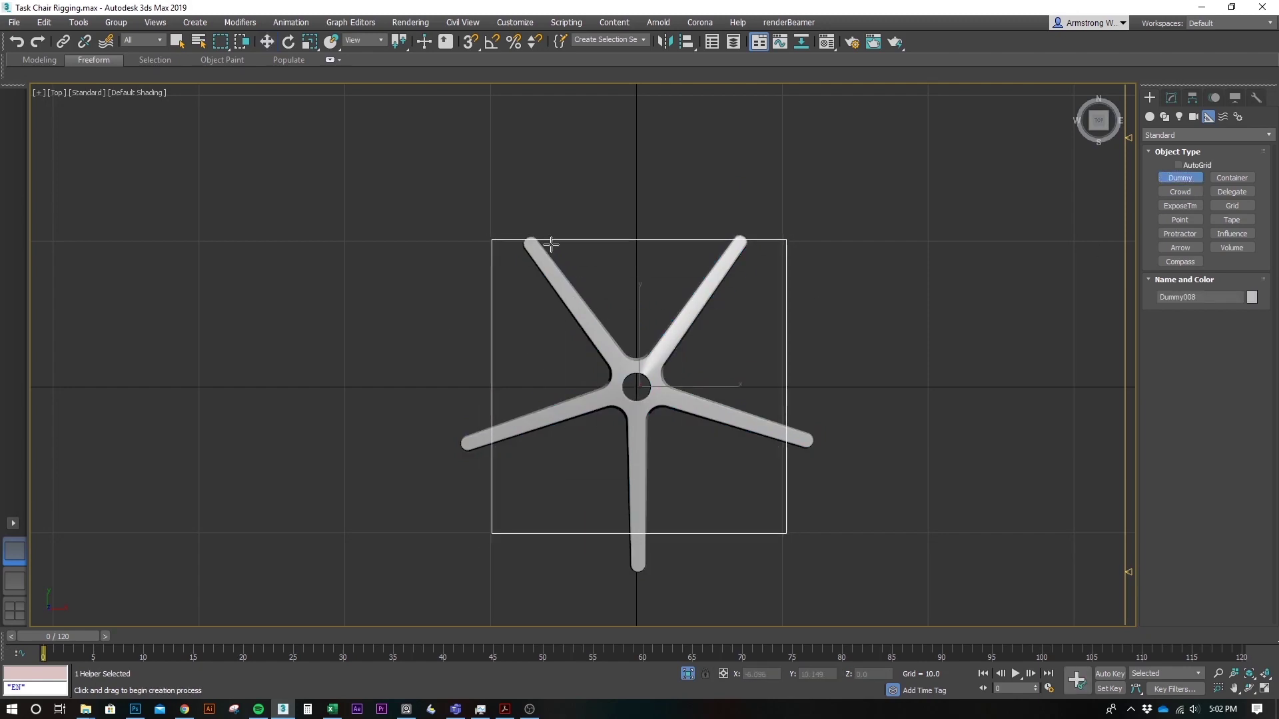
- Try aligning the large dummy to the base mesh, pivot point to pivot point in X, Y and Z
left_click(689, 42)
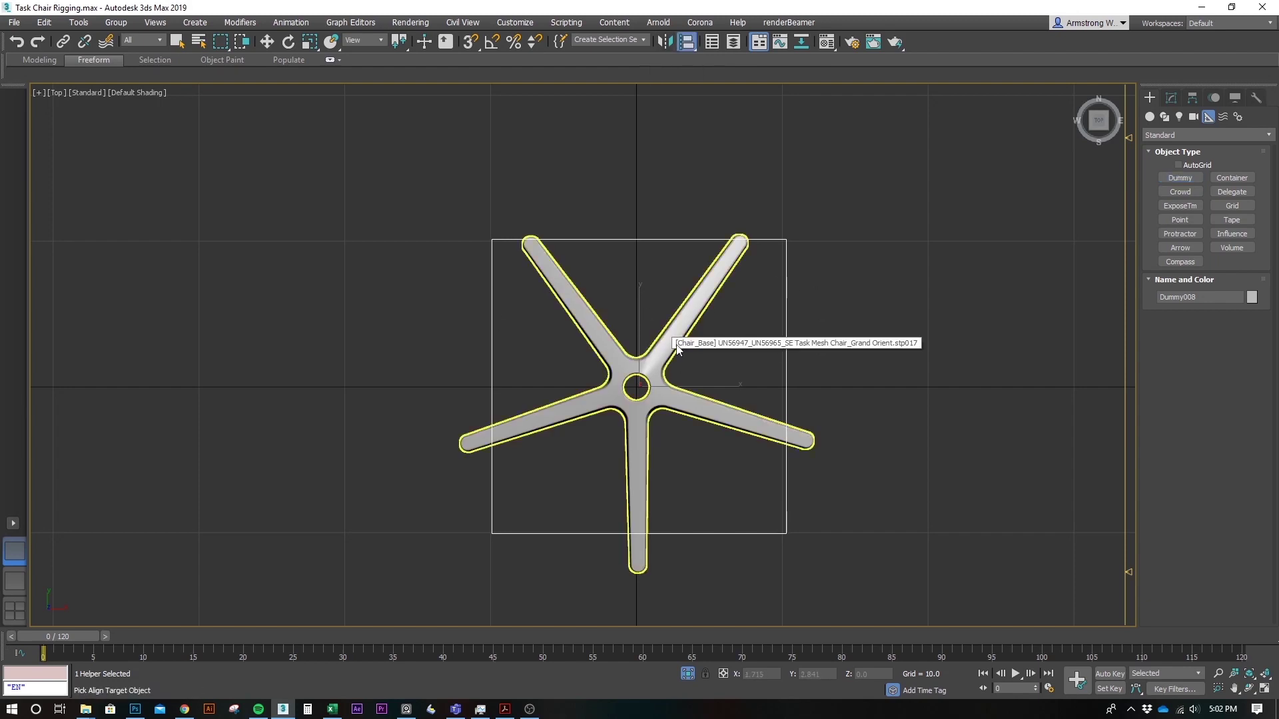
left_click(658, 417)
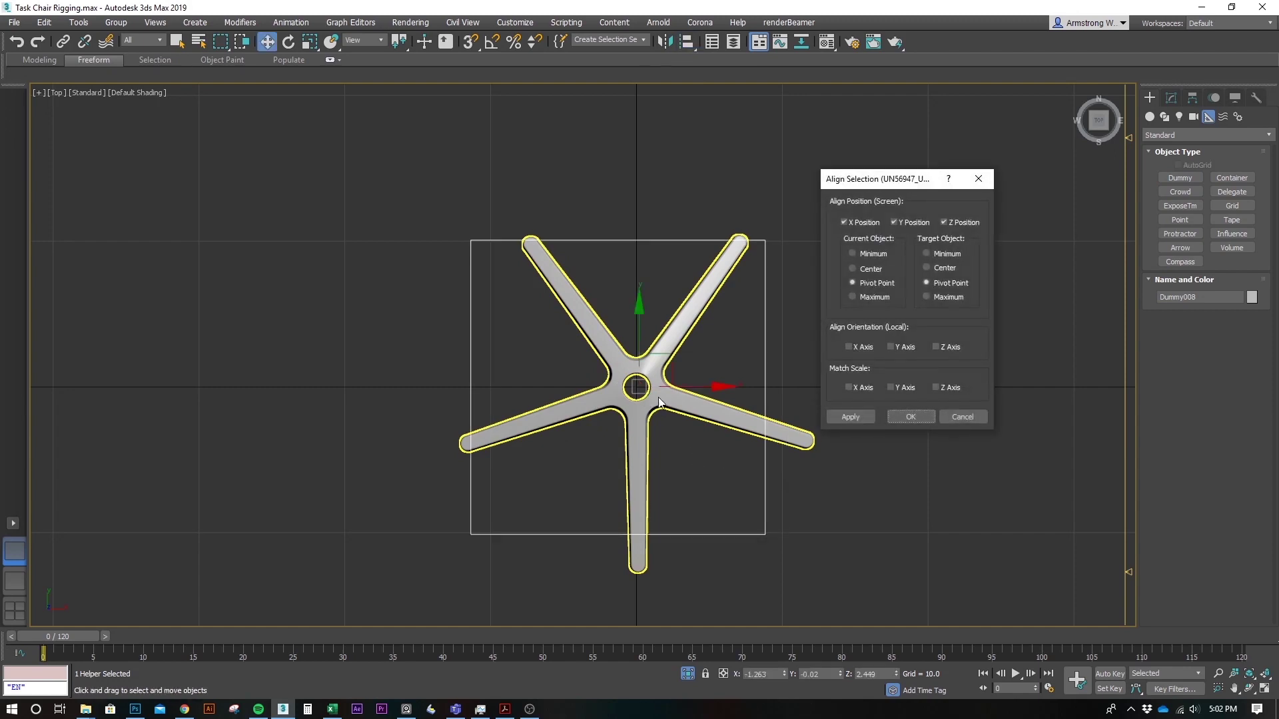
left_click(910, 417)
scroll(659, 393, "up", 5)
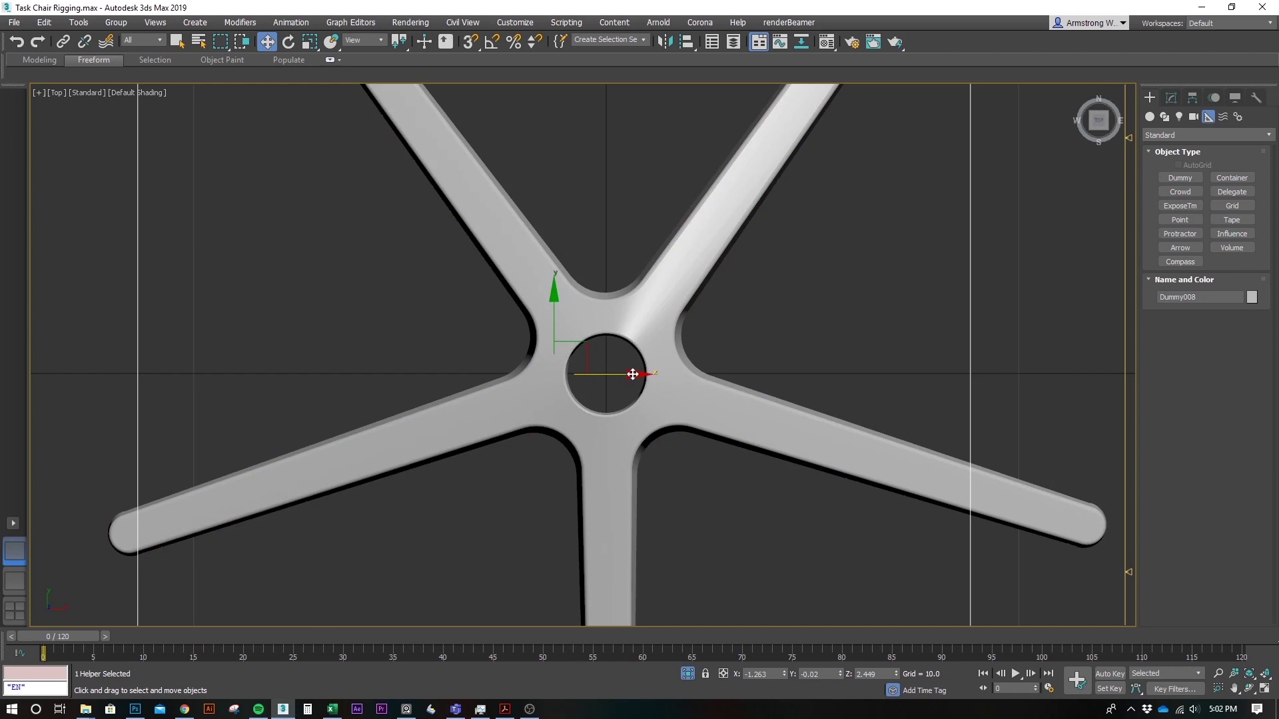
scroll(673, 378, "down", 5)
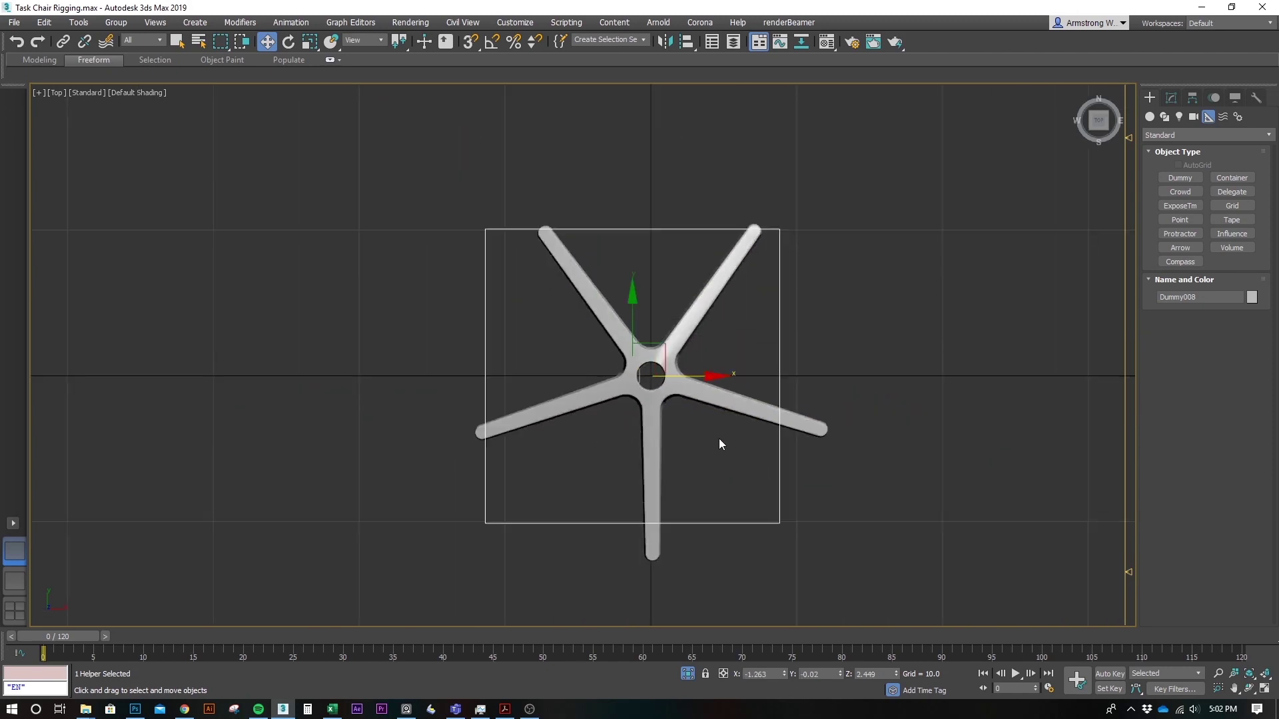
scroll(708, 426, "up", 2)
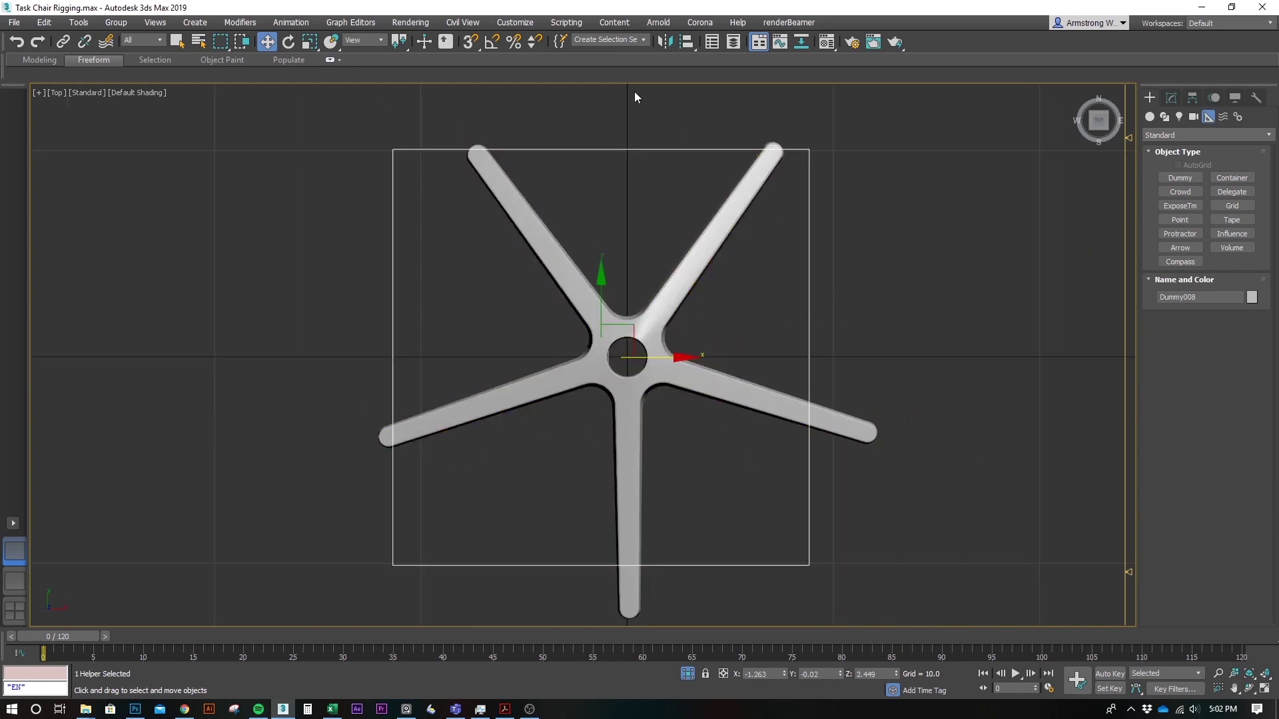
left_click(664, 41)
left_click(677, 460)
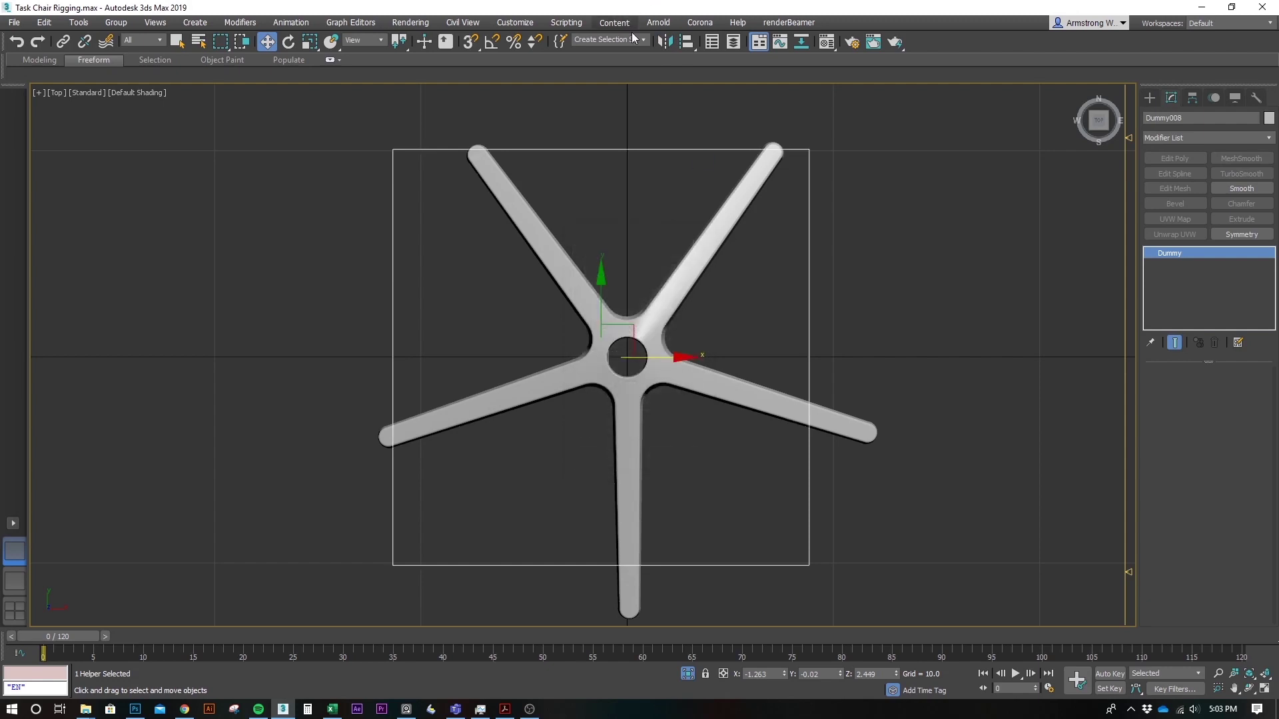
left_click(686, 42)
left_click(710, 243)
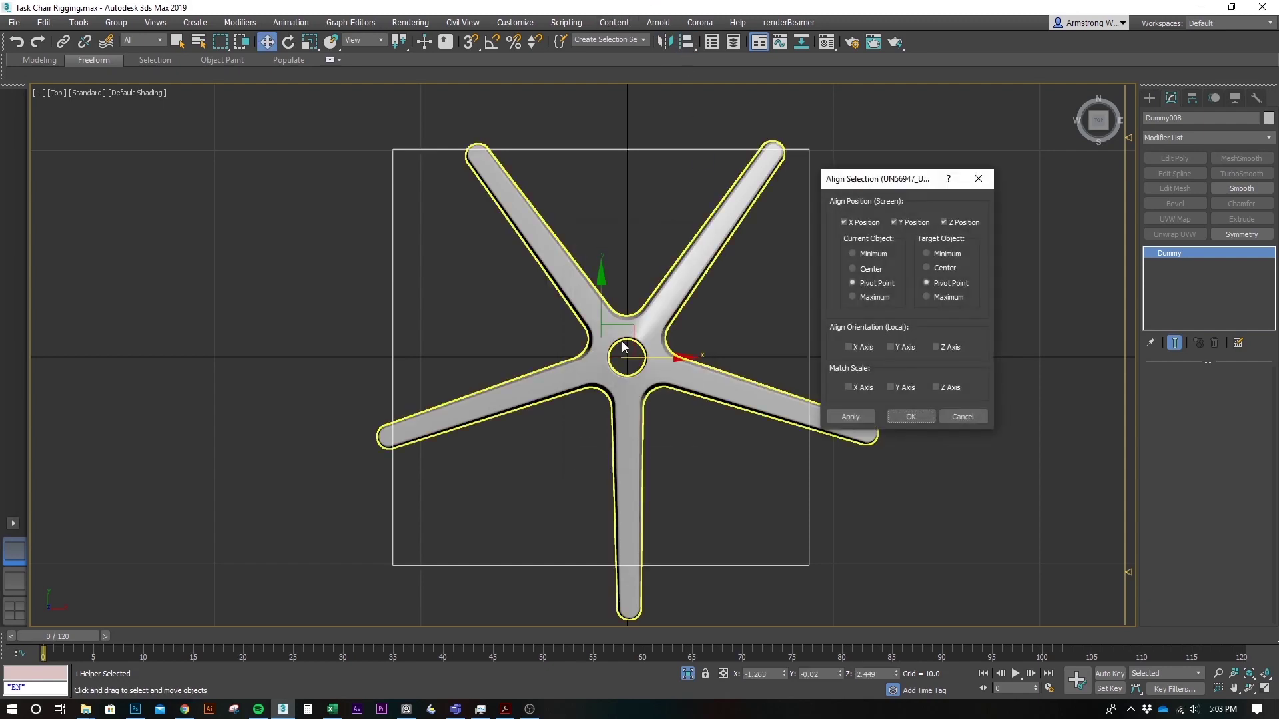
left_click(961, 416)
- Open the Chair_Base group and align the dummy to the group's own pivot point in X, Y and Z position
left_click_drag(869, 372, 843, 465)
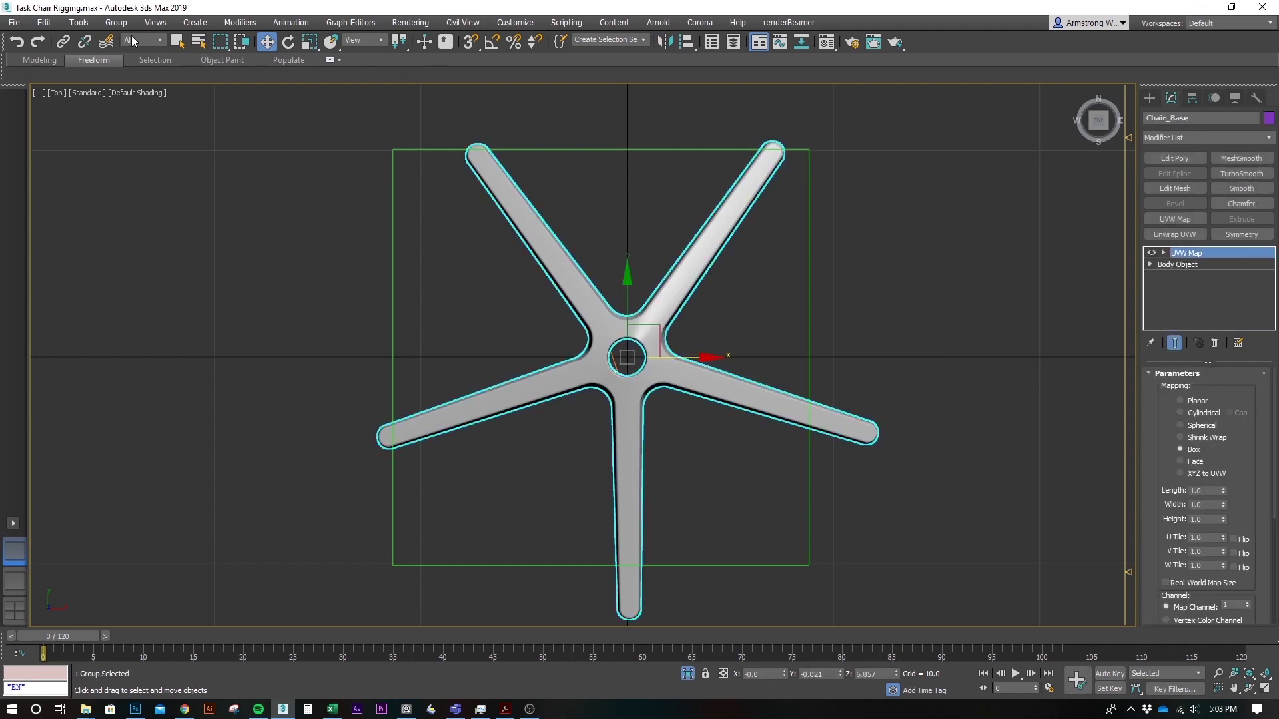
left_click(116, 22)
left_click(124, 79)
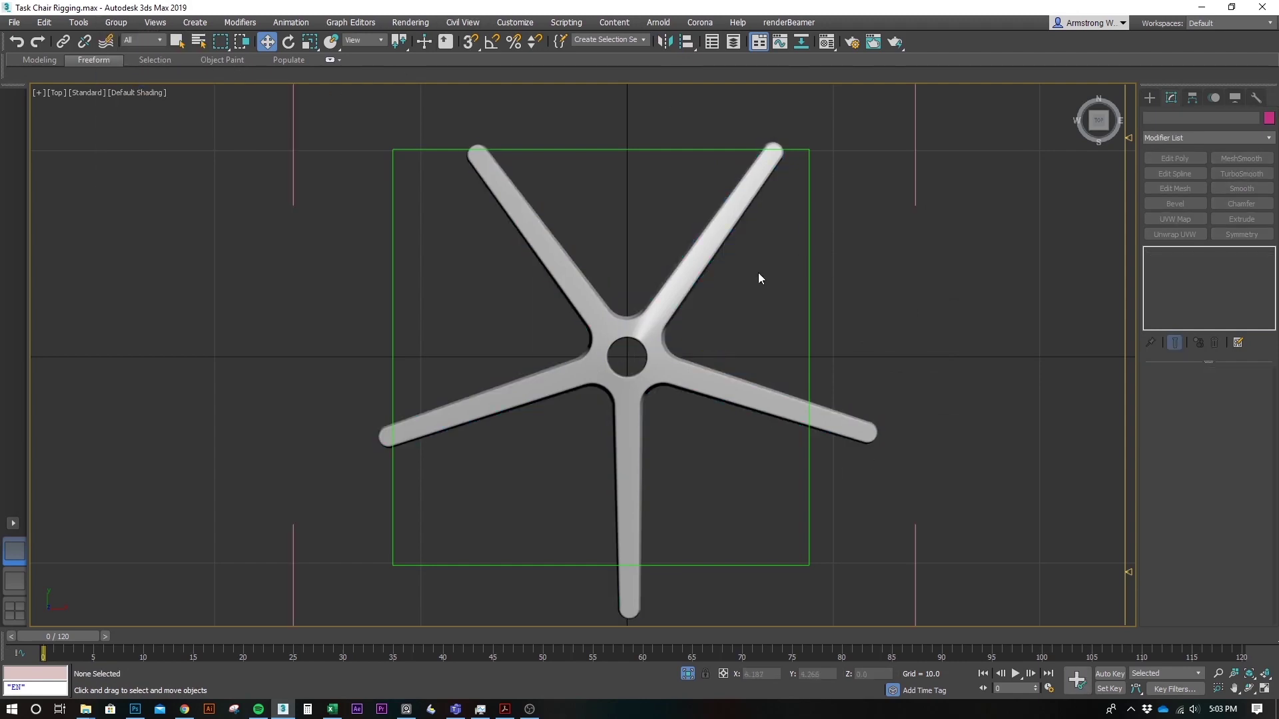
left_click_drag(875, 319, 874, 315)
left_click(685, 42)
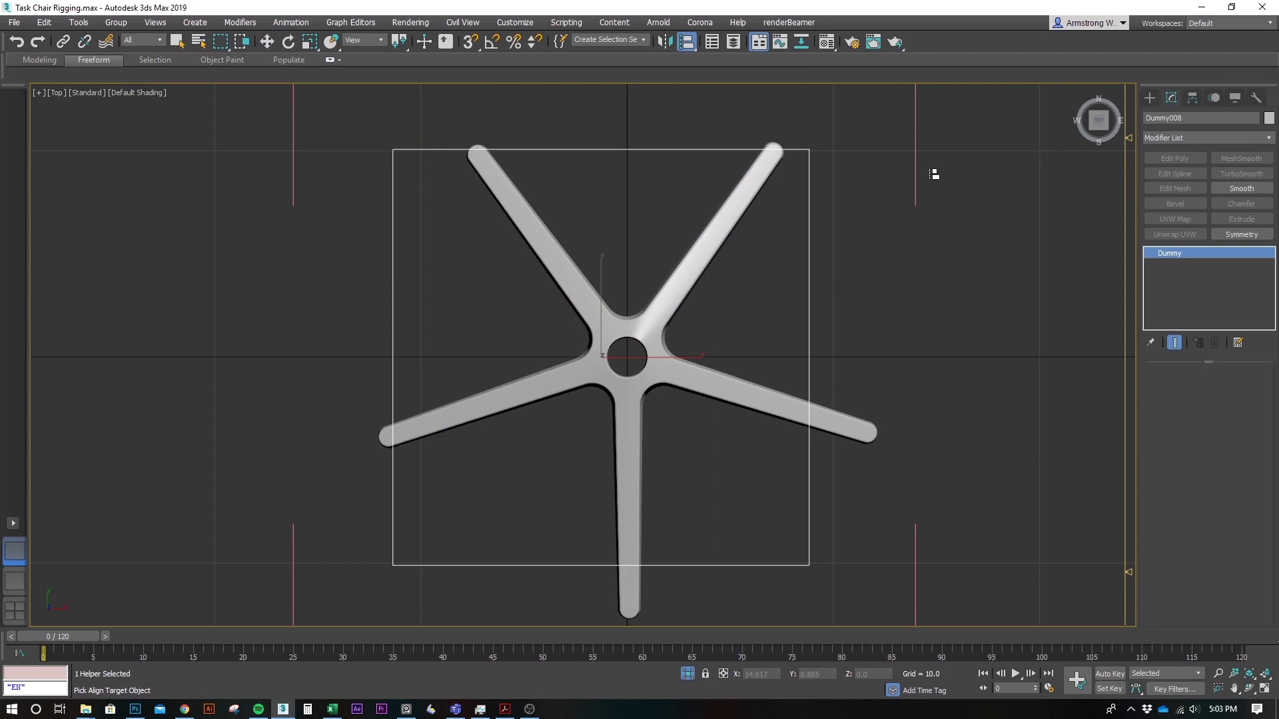
left_click(914, 178)
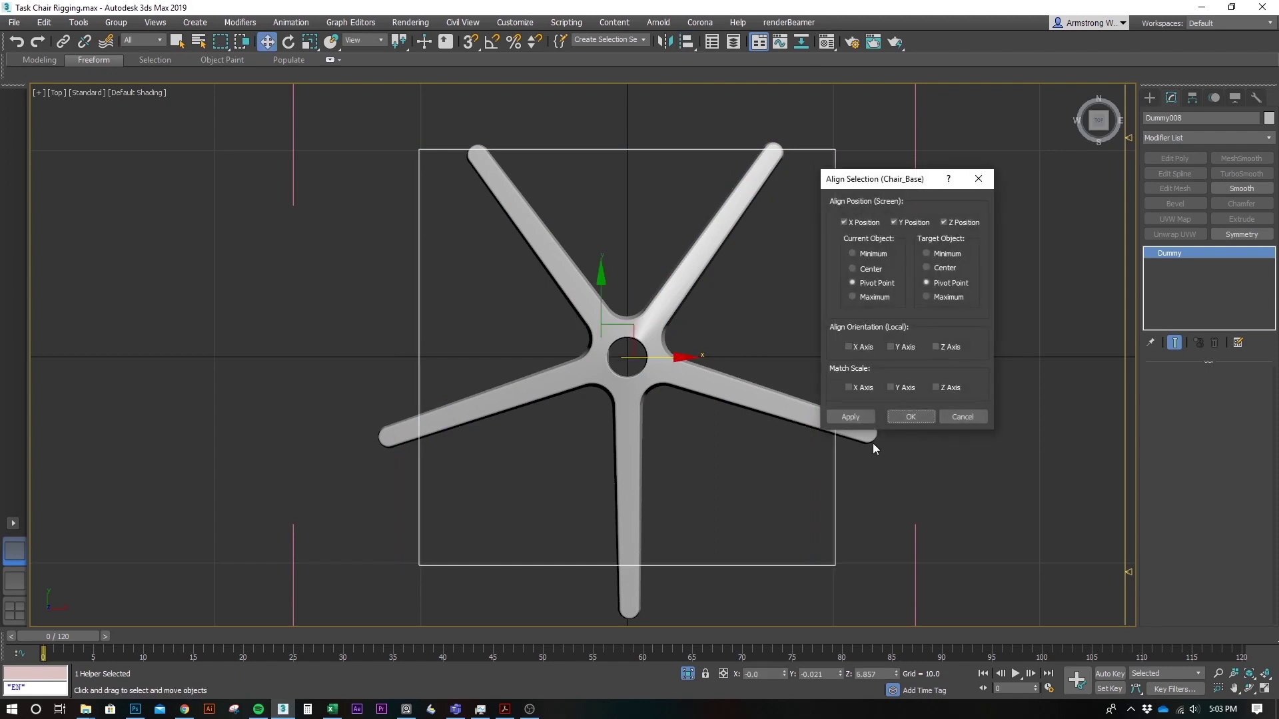
left_click(916, 418)
scroll(877, 387, "down", 5)
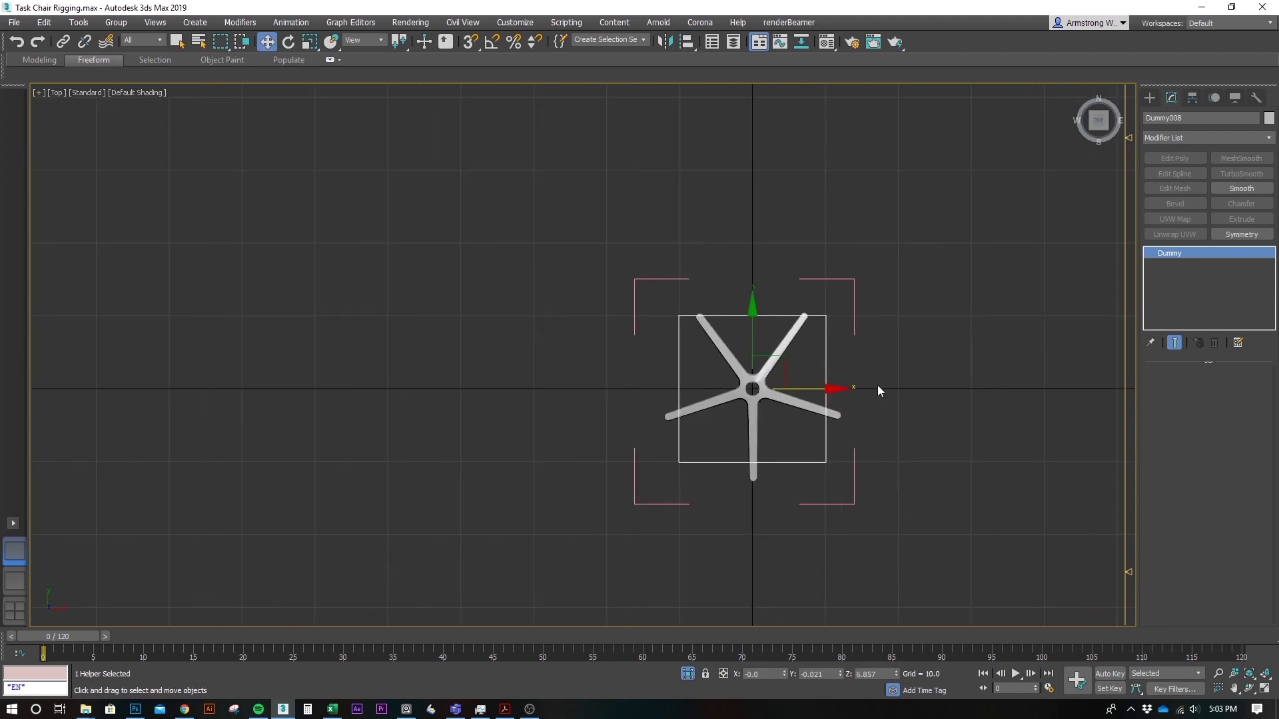
- Select all visible objects and close the Chair_Base group
key("ctrl+a")
left_click(116, 23)
left_click(150, 109)
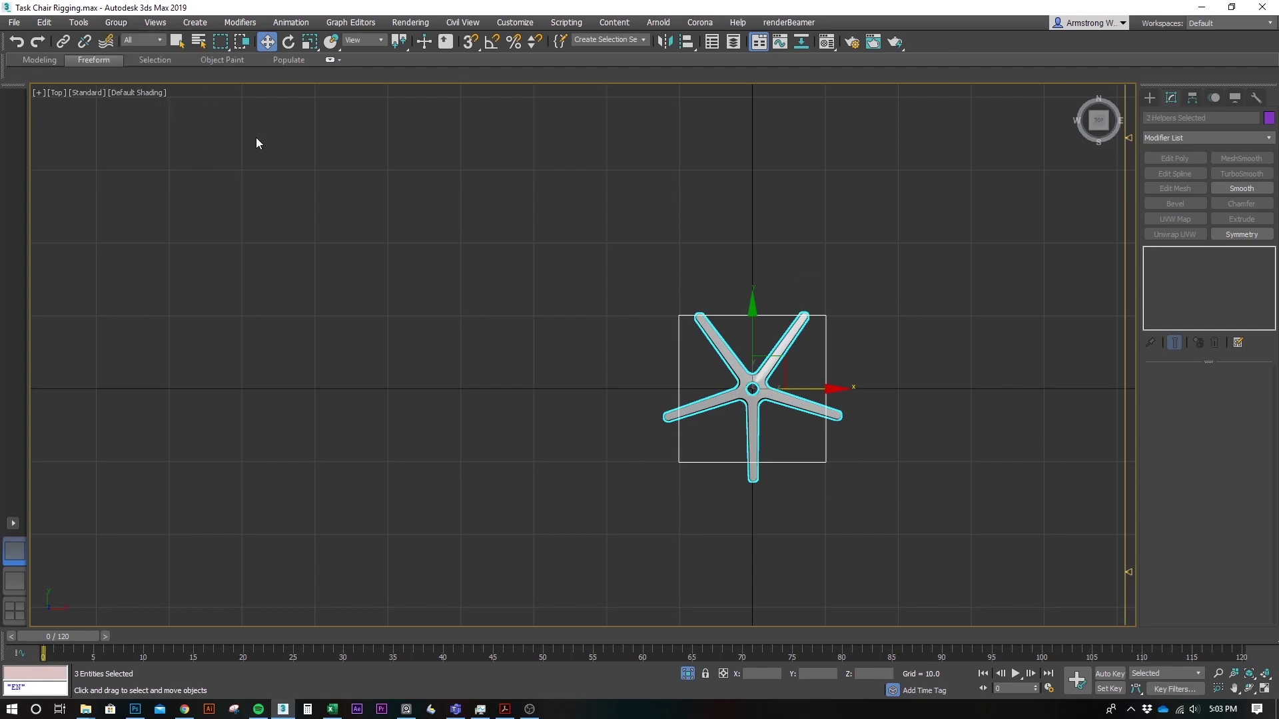
left_click(256, 138)
- Try drawing a small dummy helper inside the base's center hole in the Top view
middle_click_drag(899, 296, 793, 453, "alt")
left_click(827, 436)
key("z")
scroll(789, 370, "down", 2)
left_click(793, 453)
left_click(1156, 100)
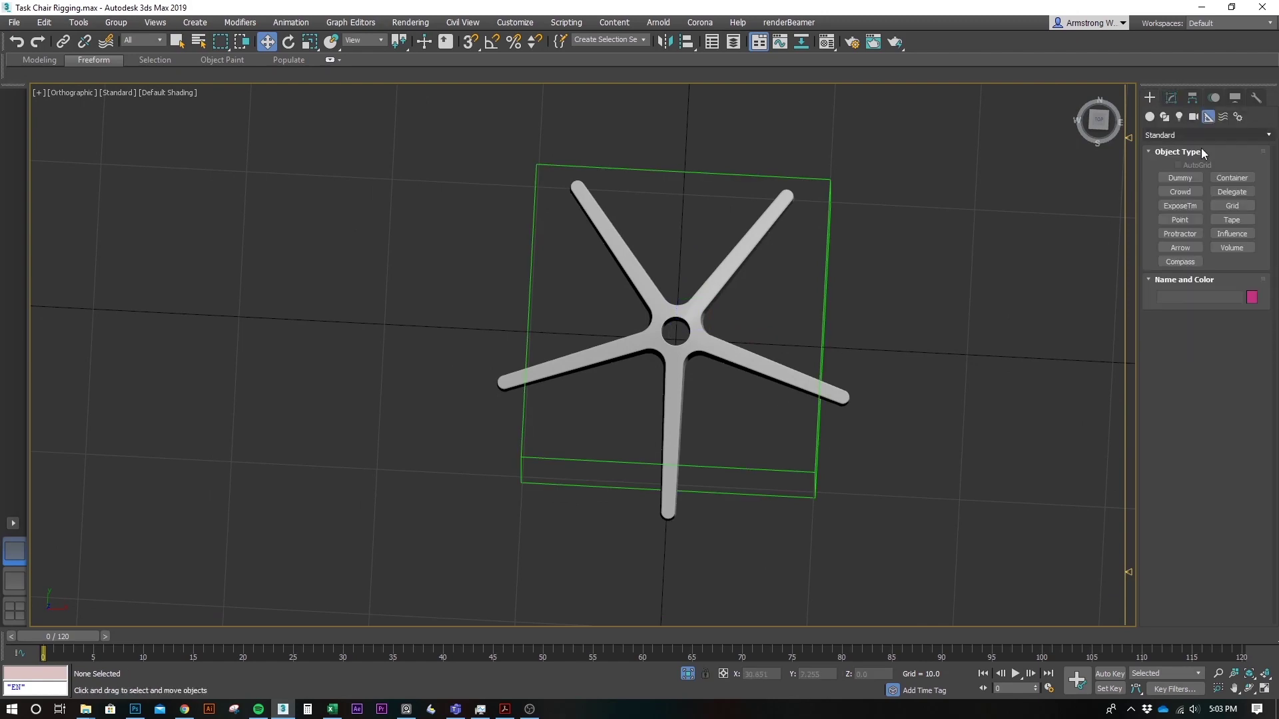
key("t")
key("x")
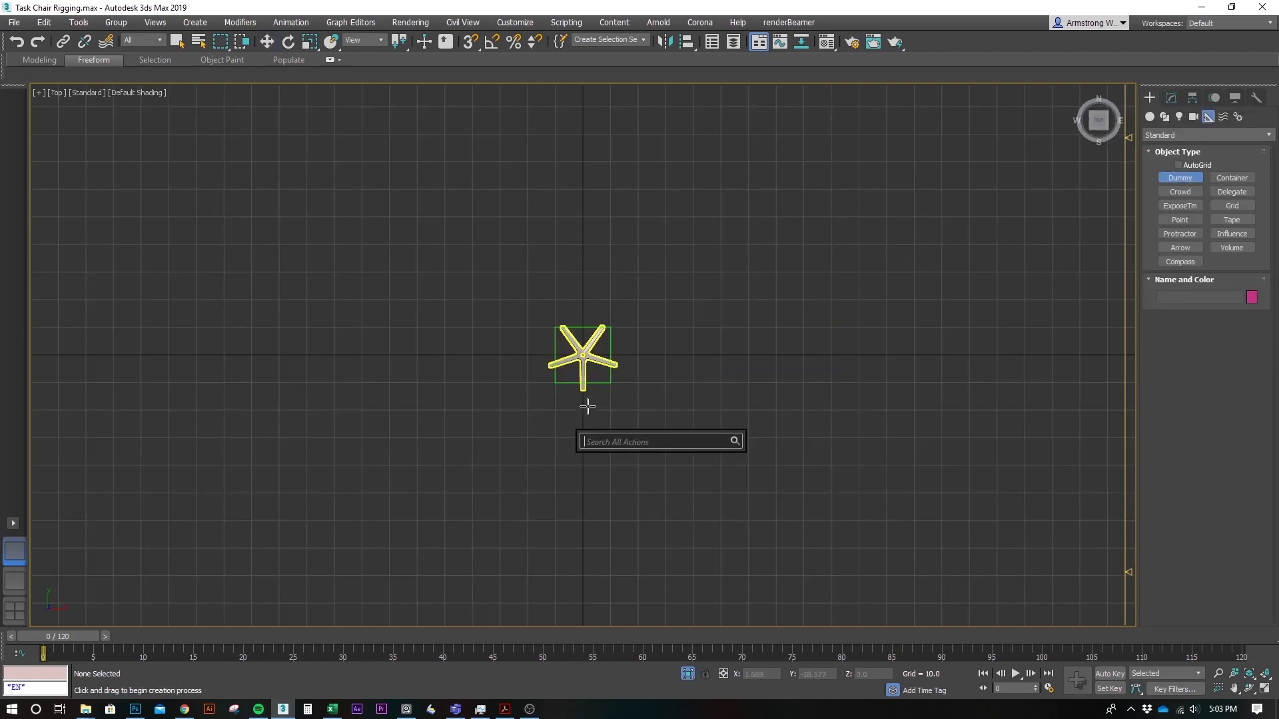
scroll(579, 357, "up", 12)
scroll(596, 341, "up", 2)
left_click_drag(636, 360, 659, 391)
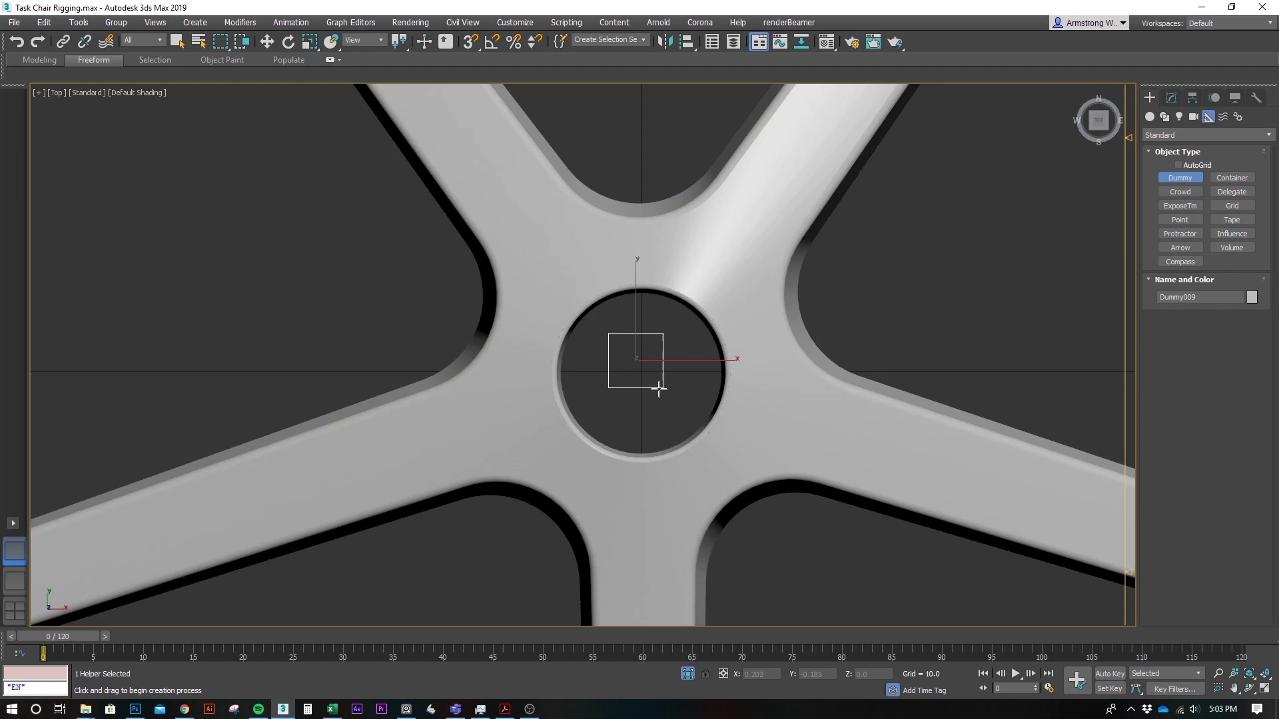
scroll(692, 413, "down", 5)
key("w")
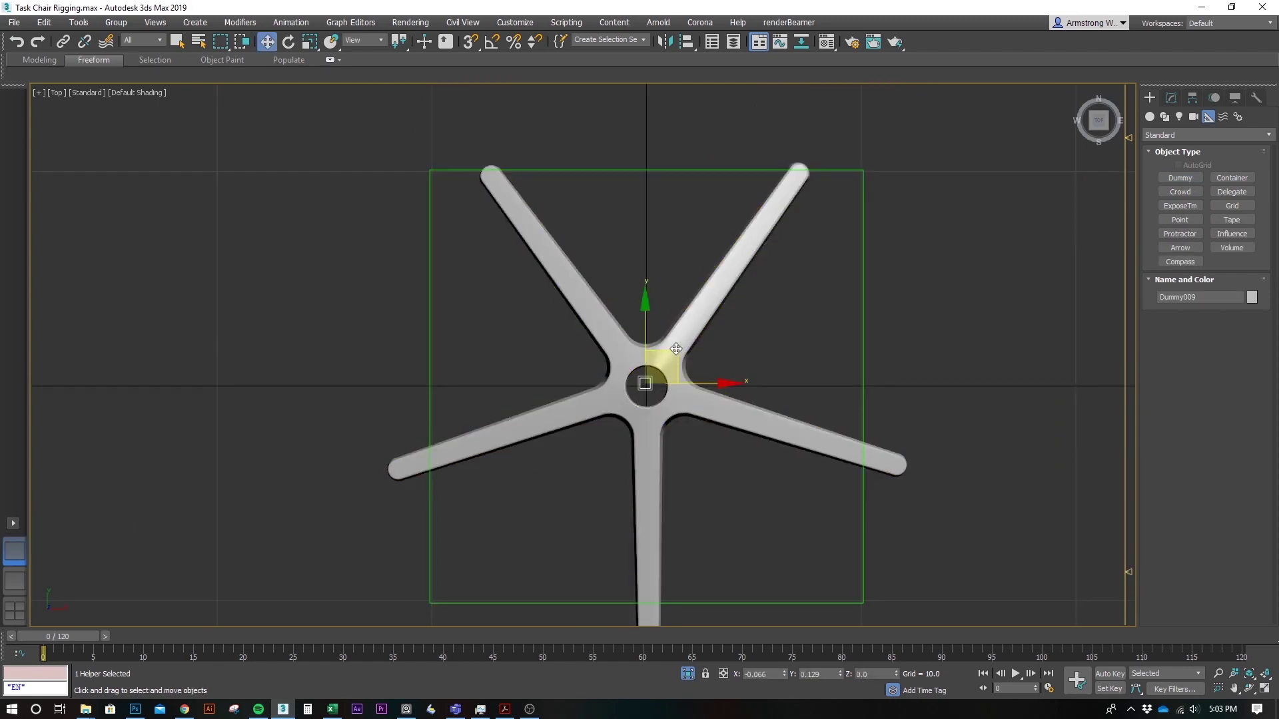
- Examine the small dummy inside the hub against the large dummy enclosing the base
middle_click_drag(678, 352, 721, 368, "alt")
scroll(676, 415, "down", 4)
scroll(705, 411, "down", 4)
scroll(720, 367, "up", 4)
mouse_move(757, 453)
middle_mouse_down("alt")
mouse_move(762, 421)
mouse_move(770, 439)
middle_mouse_up("alt")
left_click_drag(767, 462, 656, 539)
scroll(748, 465, "down", 2)
middle_click_drag(753, 495, 660, 366, "alt")
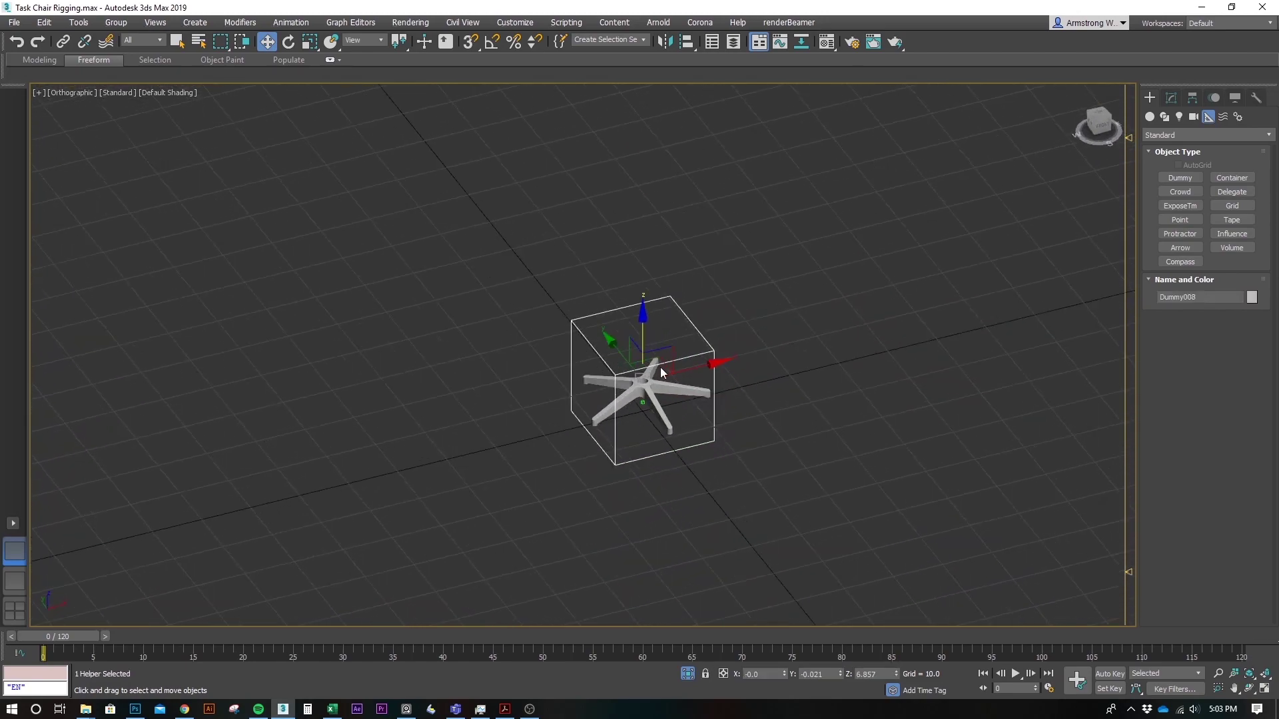
scroll(656, 448, "up", 10)
scroll(654, 482, "up", 5)
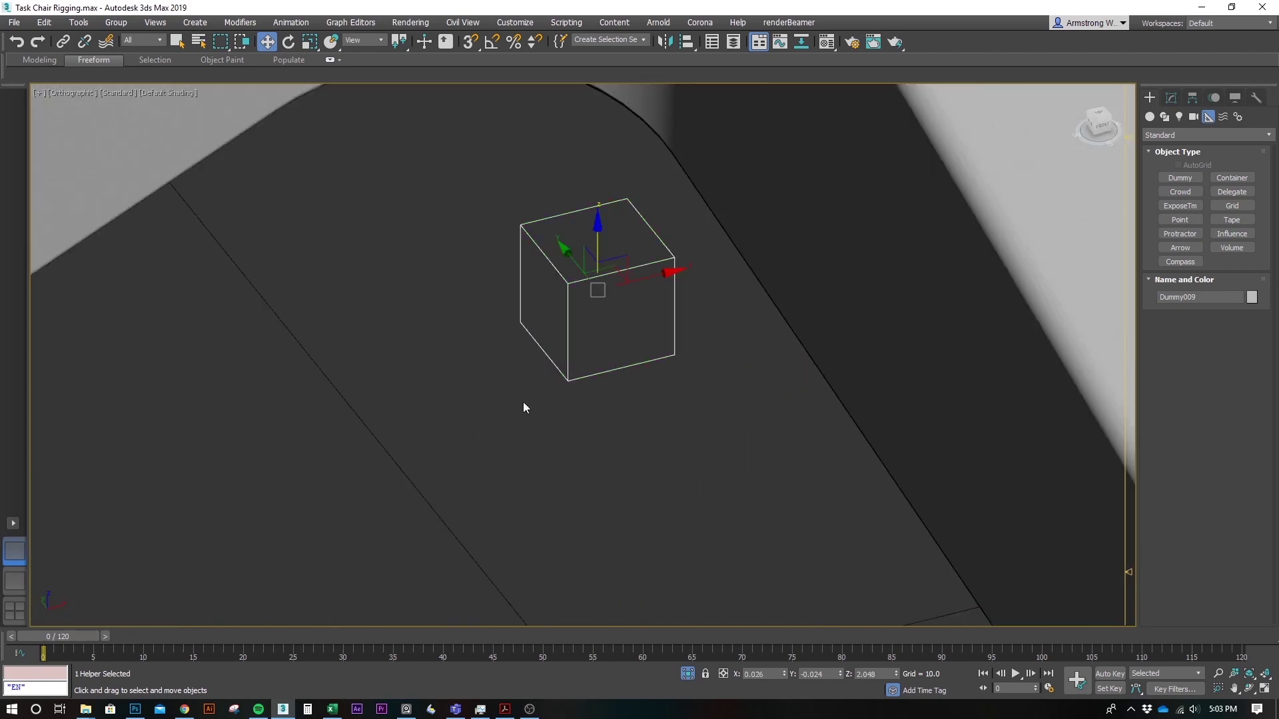
scroll(546, 416, "down", 8)
left_click(558, 421)
scroll(580, 430, "down", 6)
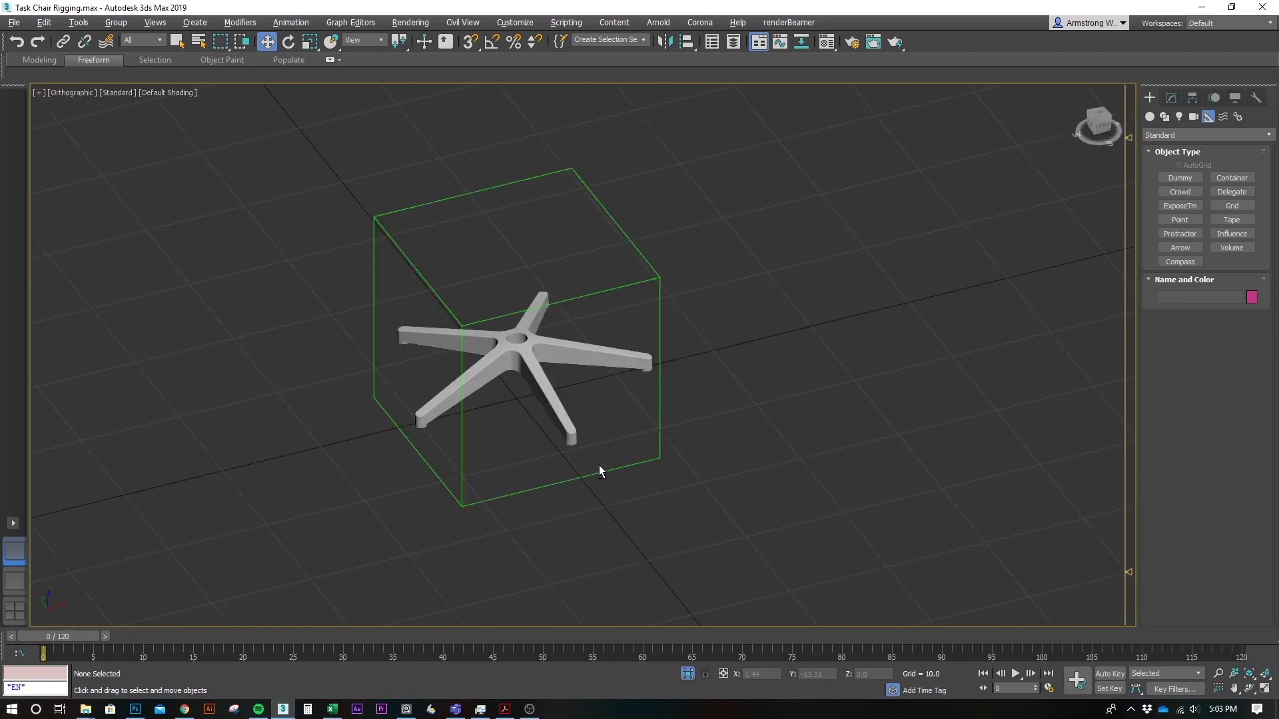
- Try rotating the large dummy about its vertical axis and undo the rotation
scroll(606, 463, "up", 5)
left_click(748, 336)
middle_click_drag(748, 336, 718, 412, "alt")
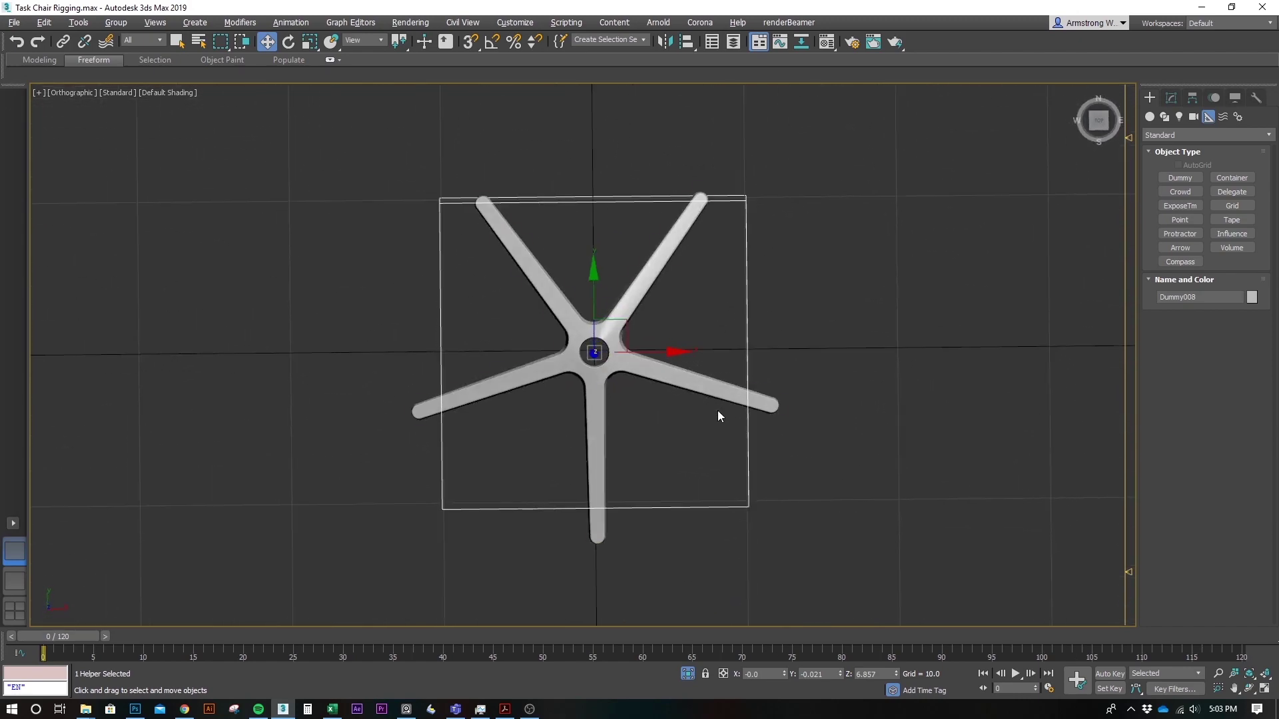
scroll(728, 385, "up", 3)
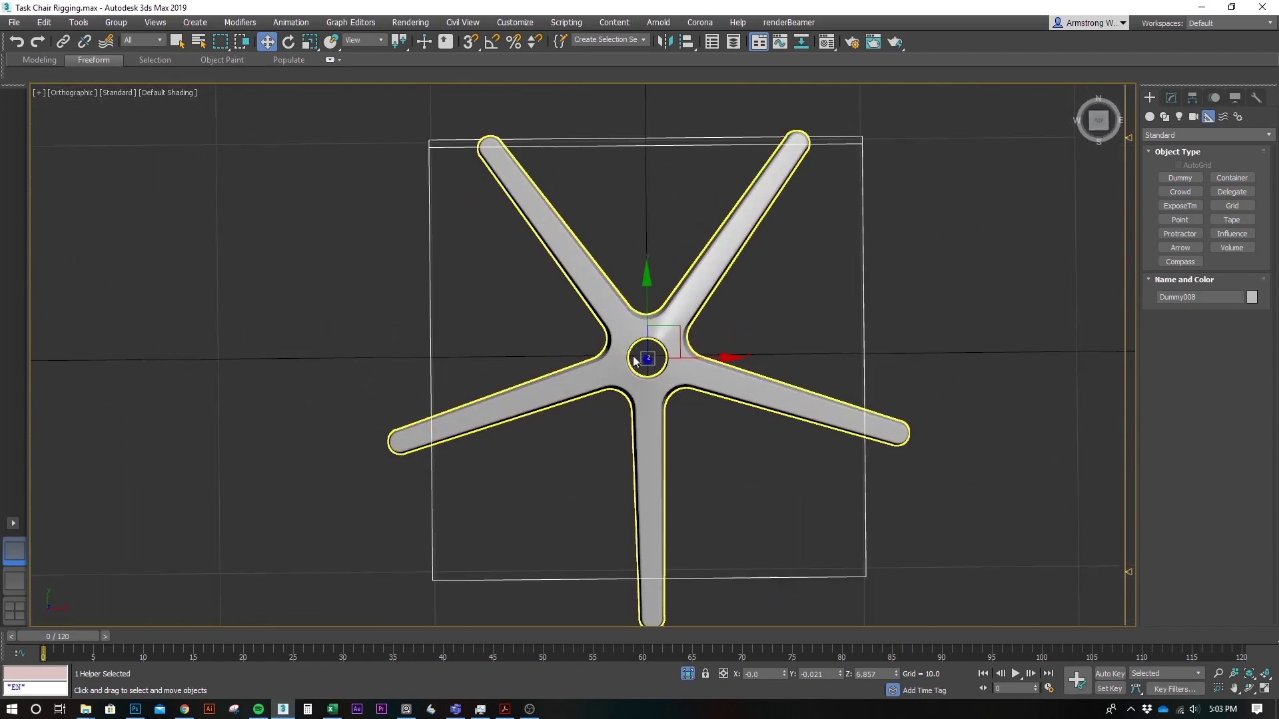
left_click(806, 323)
left_click(865, 346)
key("e")
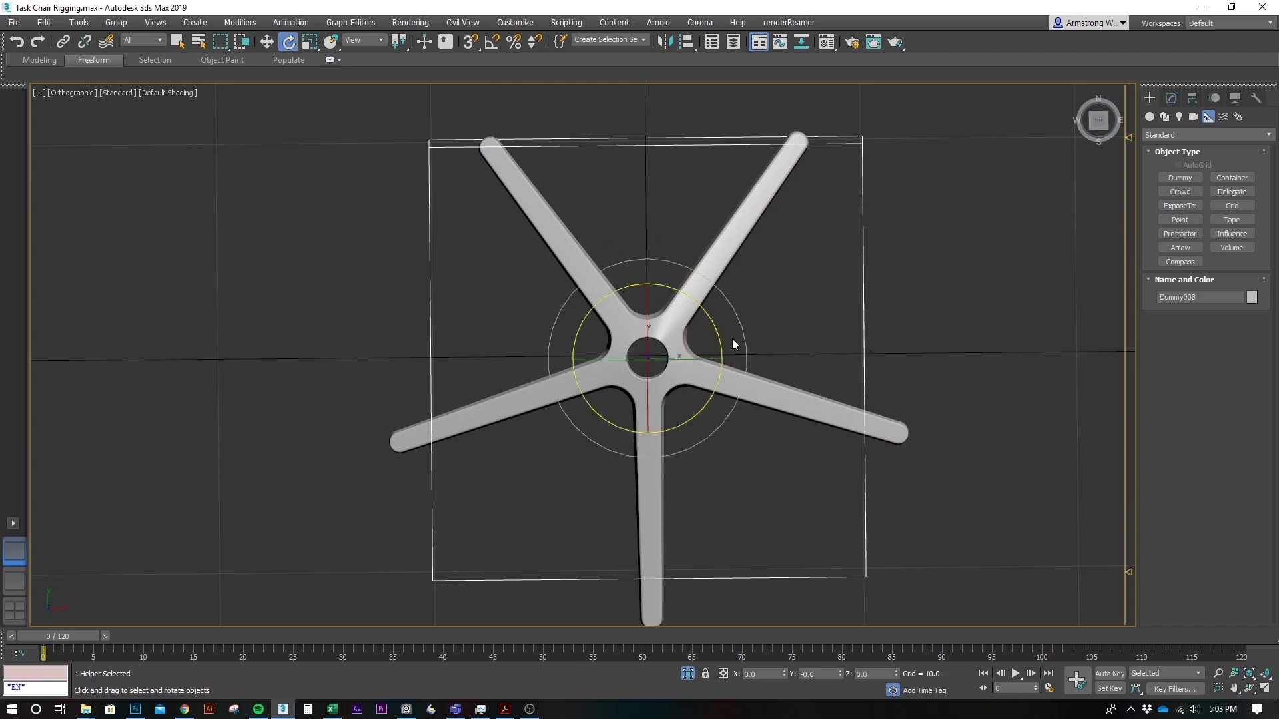
left_click_drag(715, 330, 692, 273)
key("ctrl+z")
- Link the Chair_Base group to the large dummy as its parent
left_click(985, 290)
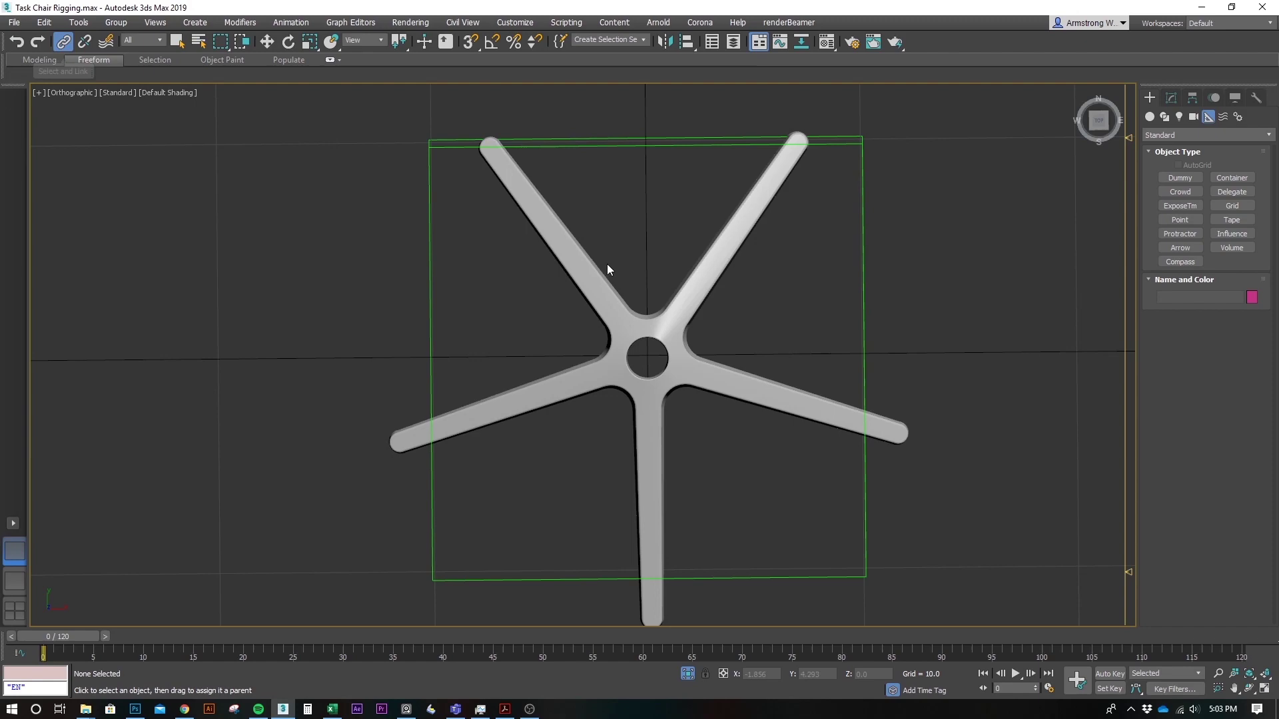
left_click(672, 321)
left_click_drag(783, 321, 867, 314)
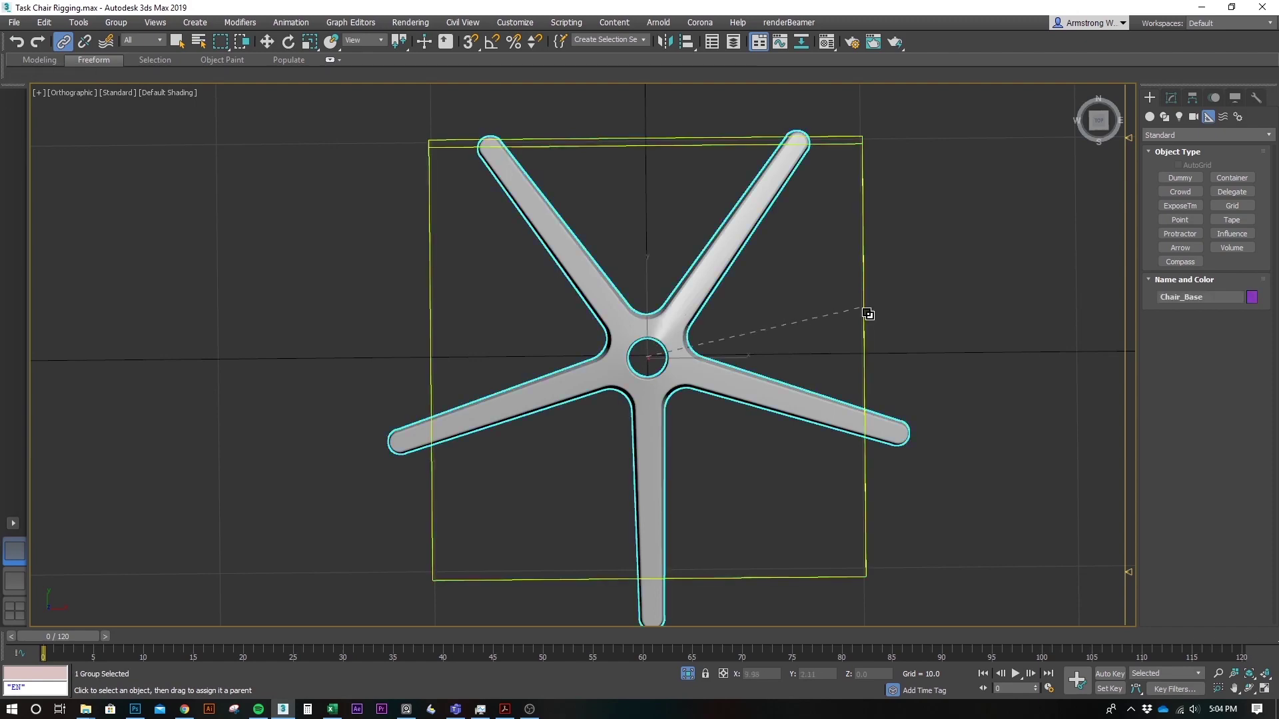
- Try rotating Dummy_Base about Z together with its linked chair base and undo the rotation
middle_click_drag(874, 351, 829, 344, "alt")
scroll(811, 270, "down", 3)
key("t")
key("z")
key("e")
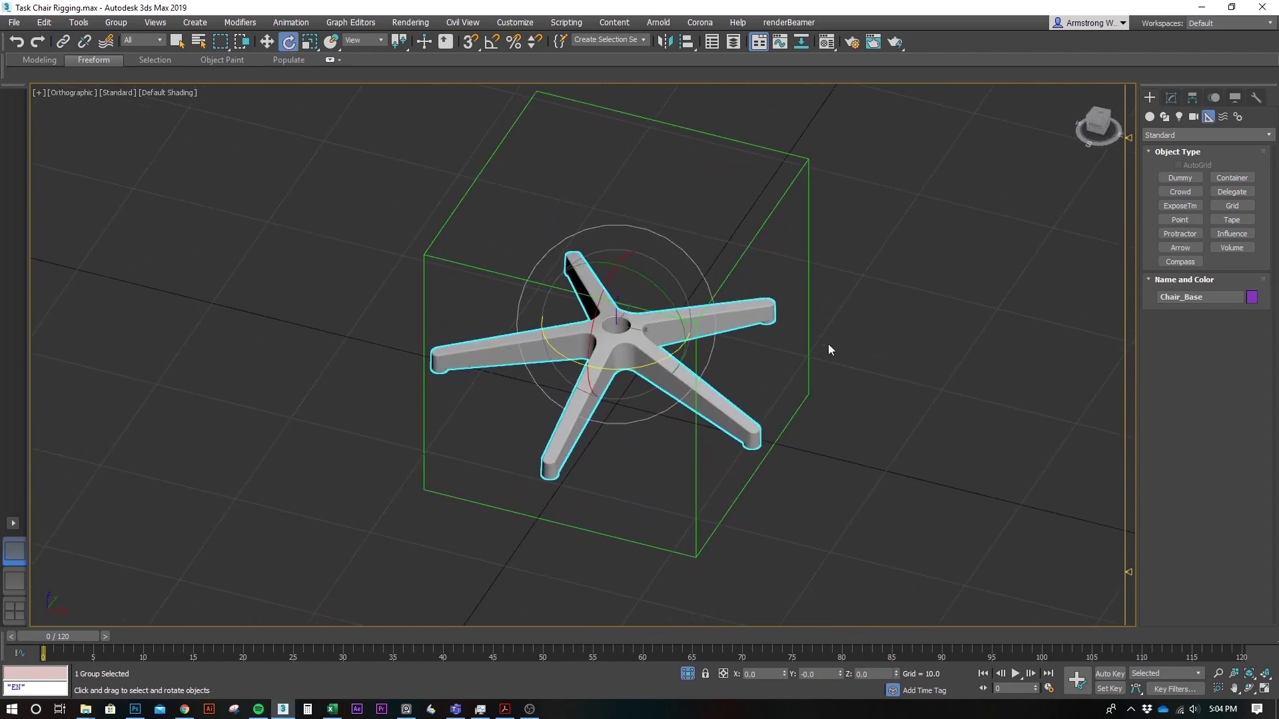
left_click_drag(802, 373, 801, 372)
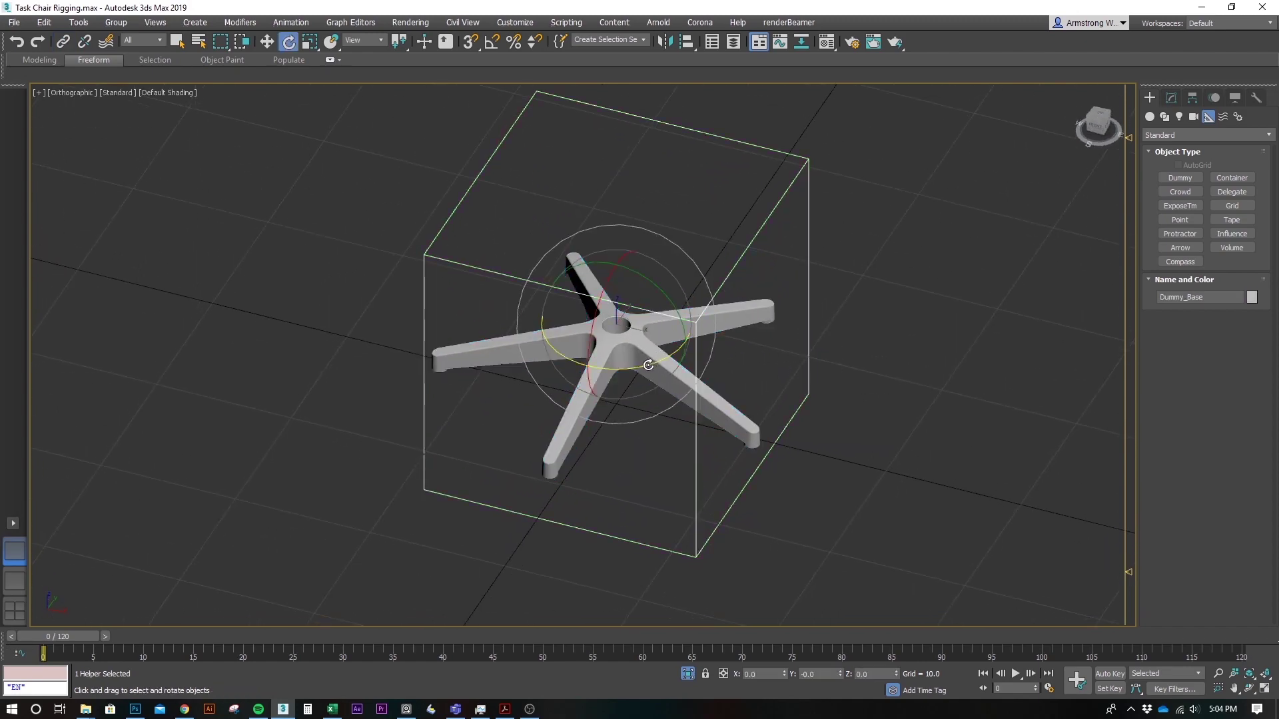
left_click_drag(648, 365, 761, 405)
key("ctrl+z")
- Unhide all of the hidden chair objects around the base
right_click(835, 412)
left_click(865, 347)
left_click(699, 397)
middle_click_drag(877, 361, 870, 536, "alt")
middle_click_drag(871, 536, 758, 502, "alt")
middle_click_drag(758, 502, 774, 412)
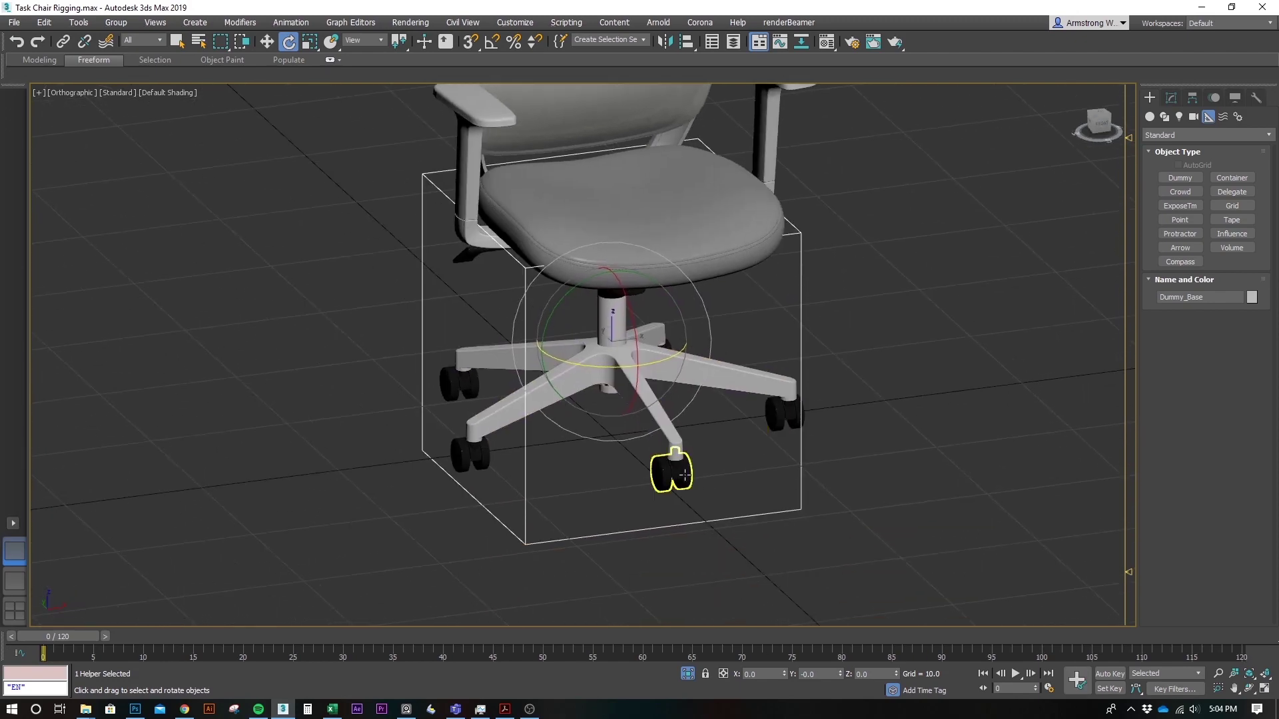
- Isolate the Chair_Caster group under the front leg of the chair base
key("q")
left_click(684, 475)
middle_click_drag(684, 474, 684, 503, "alt")
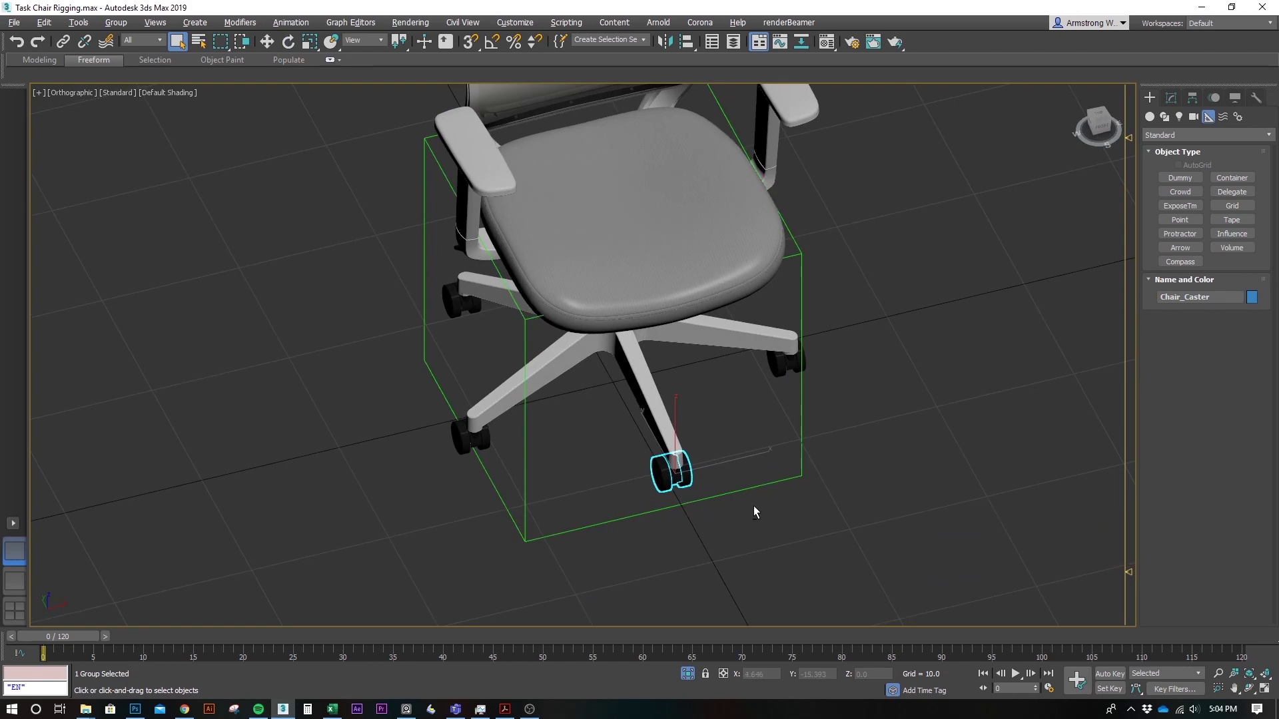
key("alt+q")
middle_click_drag(765, 526, 792, 539, "alt")
- Create a dummy helper slightly larger than the isolated caster and move it over the caster in the top view
left_click(957, 367)
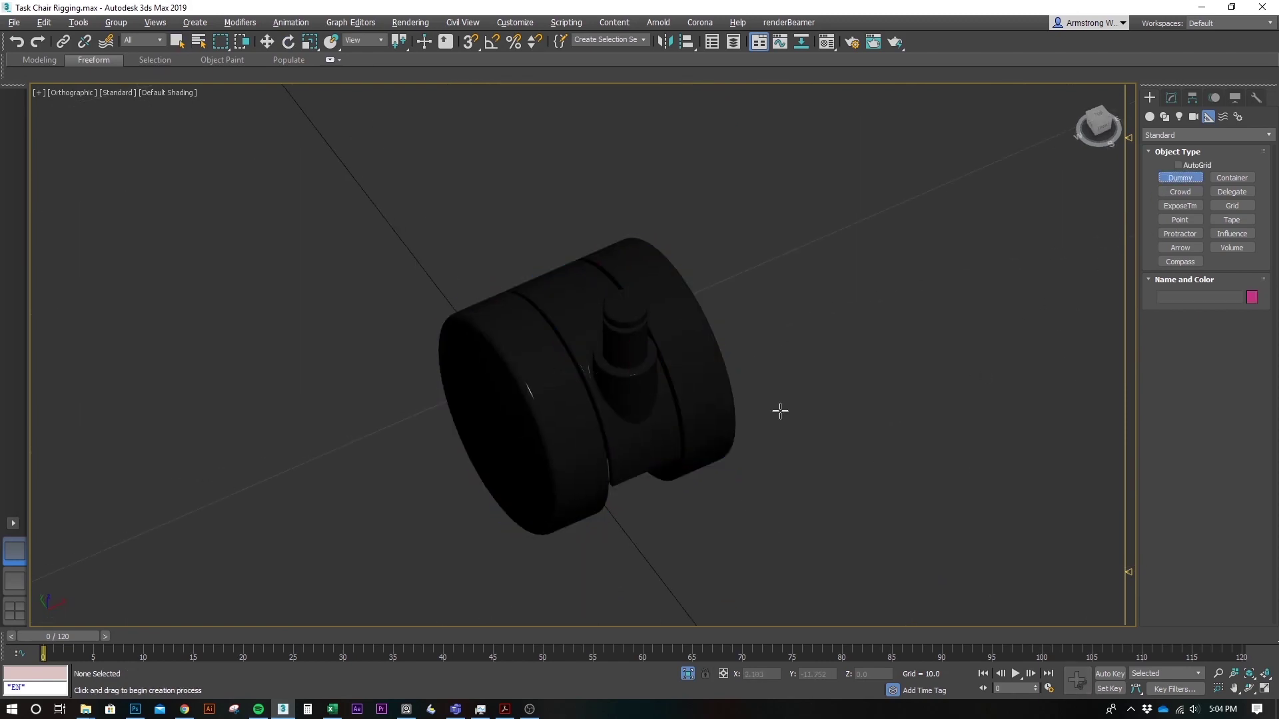
key("t")
key("z")
scroll(611, 411, "down", 4)
left_click_drag(530, 355, 652, 489)
key("w")
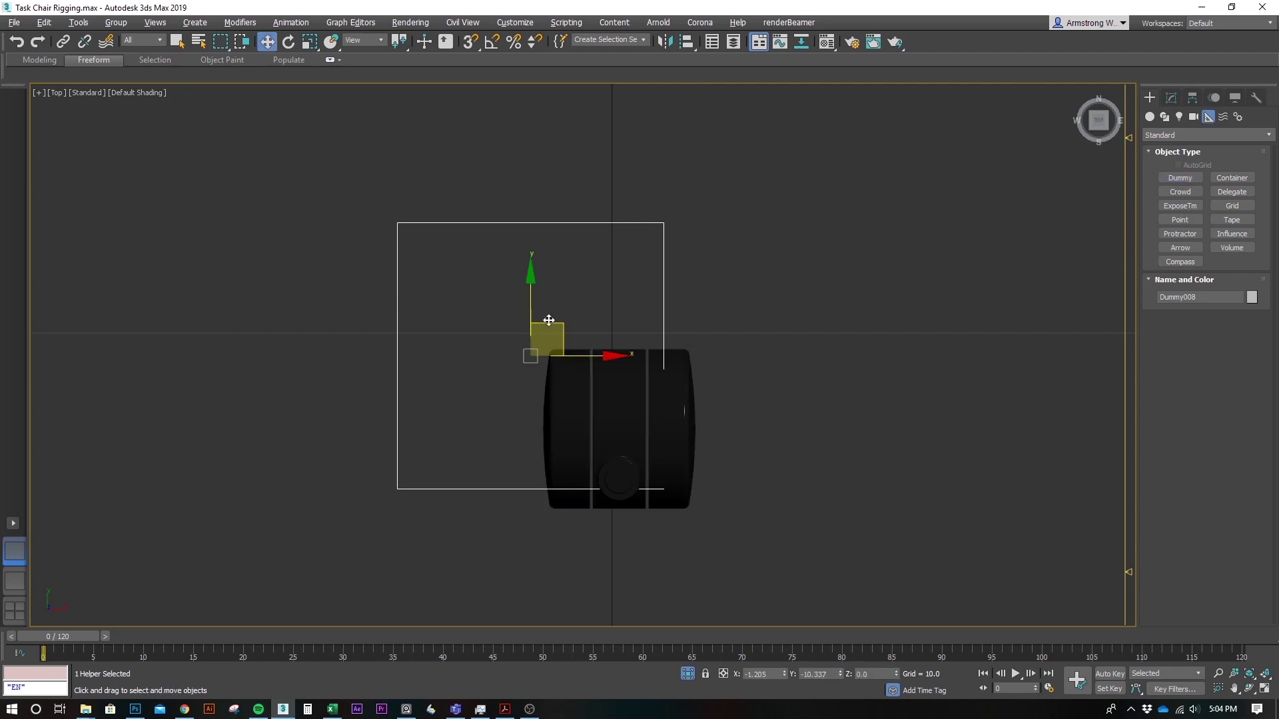
left_click_drag(548, 321, 647, 350)
- Open the Chair_Caster group to expose its group helper for picking
left_click(623, 432)
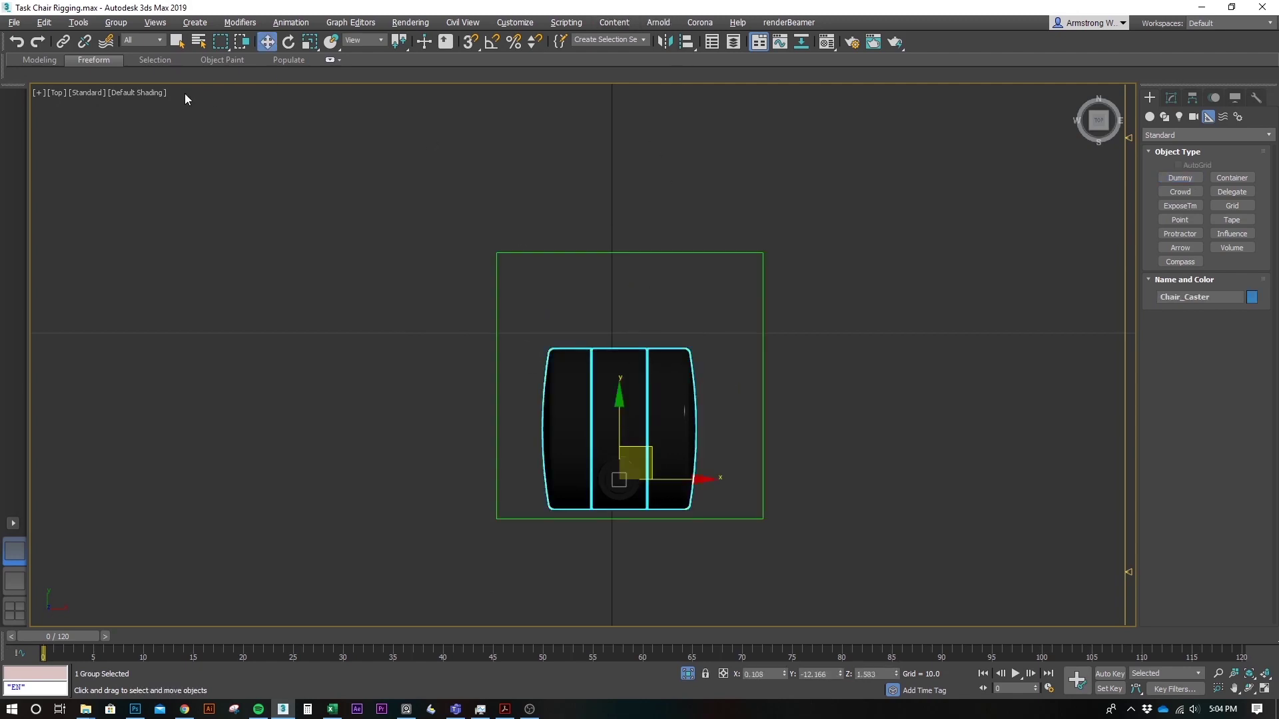
left_click(115, 22)
left_click(141, 81)
left_click(513, 172)
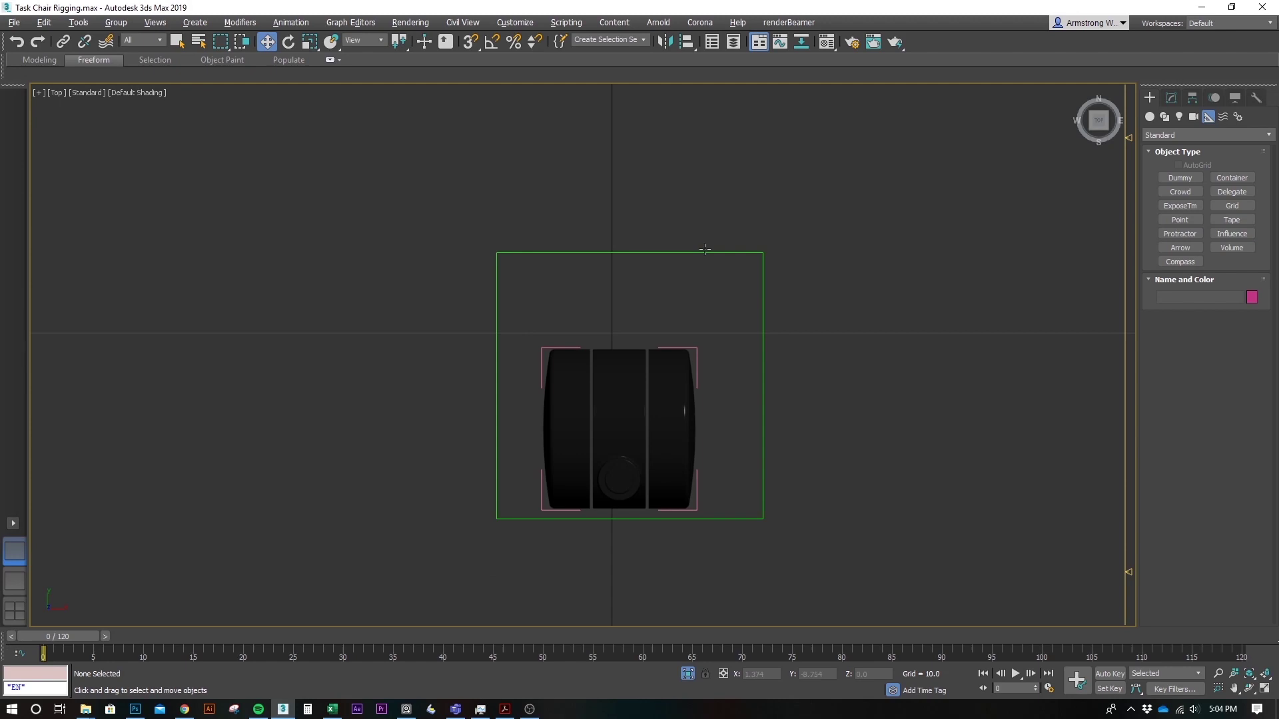
- Rename the new dummy Dummy_Caster and align it to the pivot of the Chair_Caster group
left_click_drag(706, 266, 708, 267)
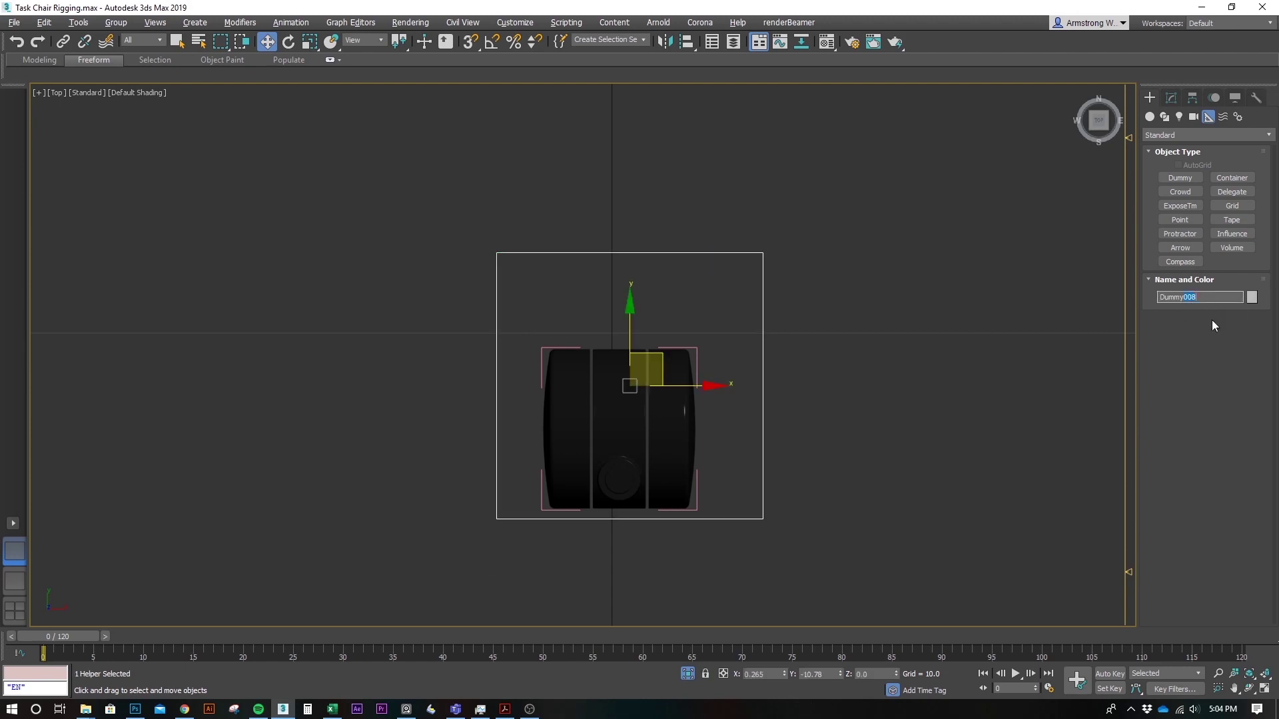
left_click(686, 42)
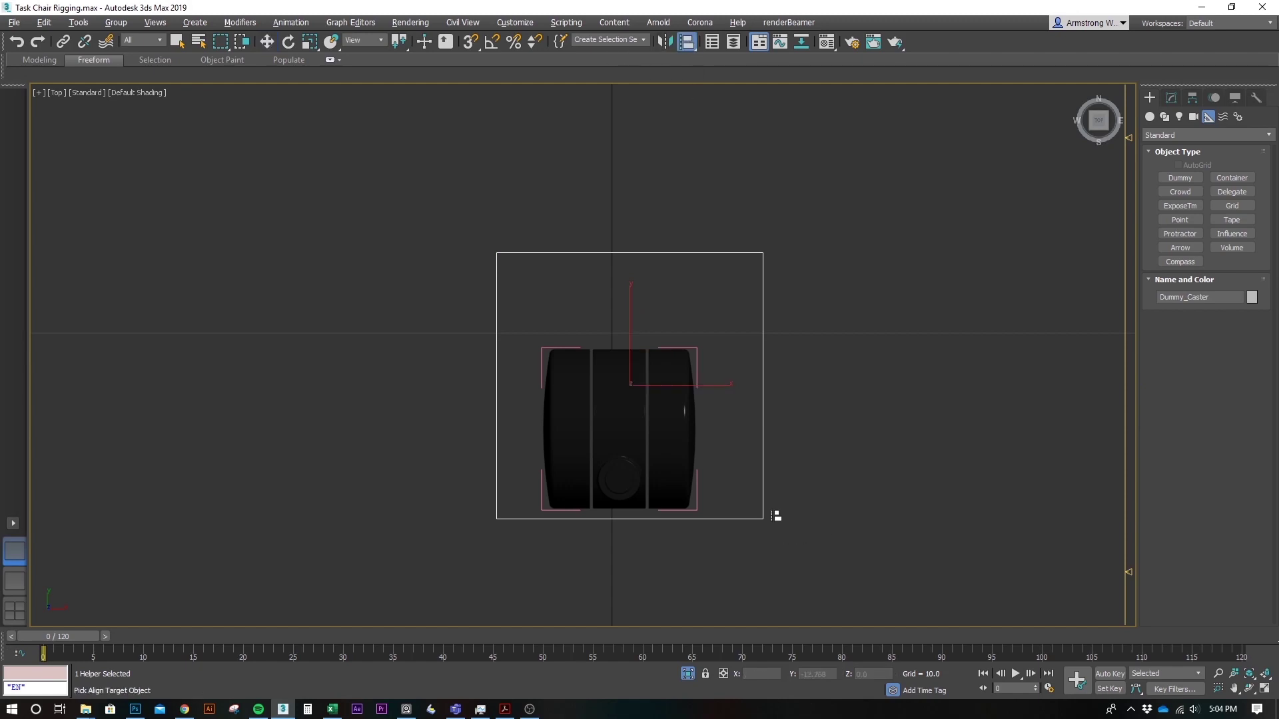
left_click(695, 359)
left_click(911, 417)
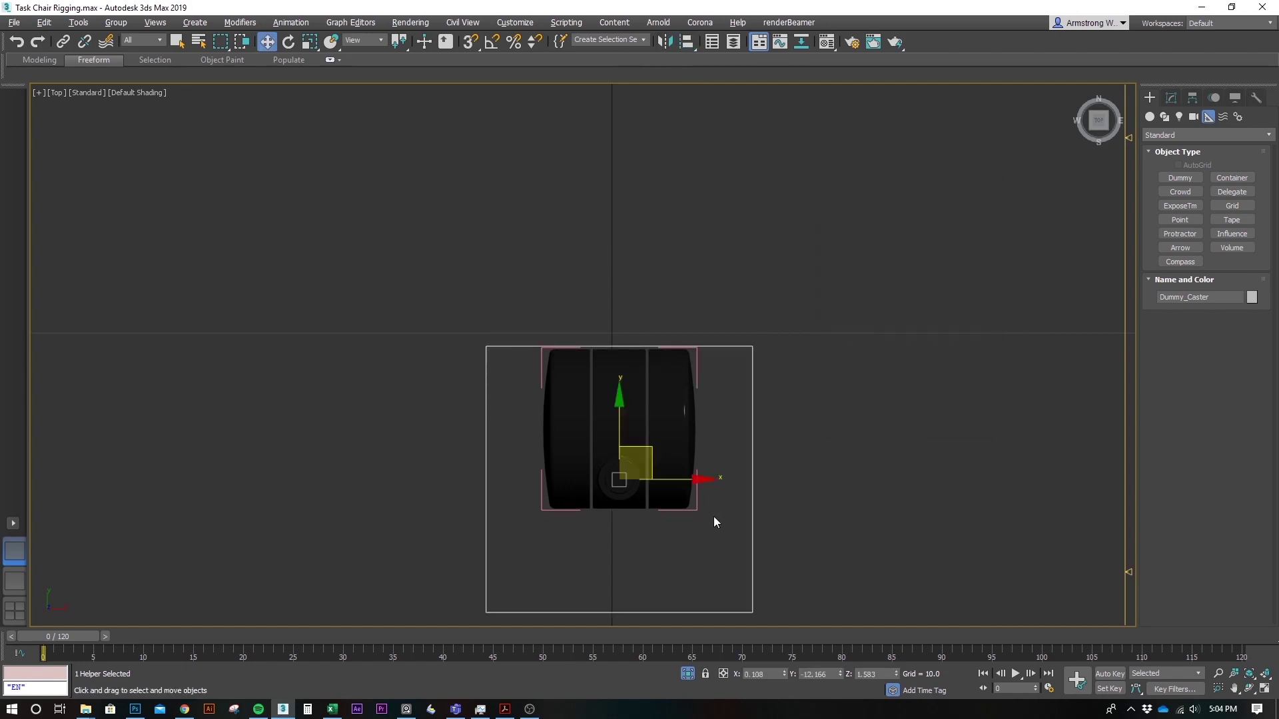
- Select all of the caster's parts and close the open Chair_Caster group
left_click_drag(715, 522, 456, 322)
left_click(116, 22)
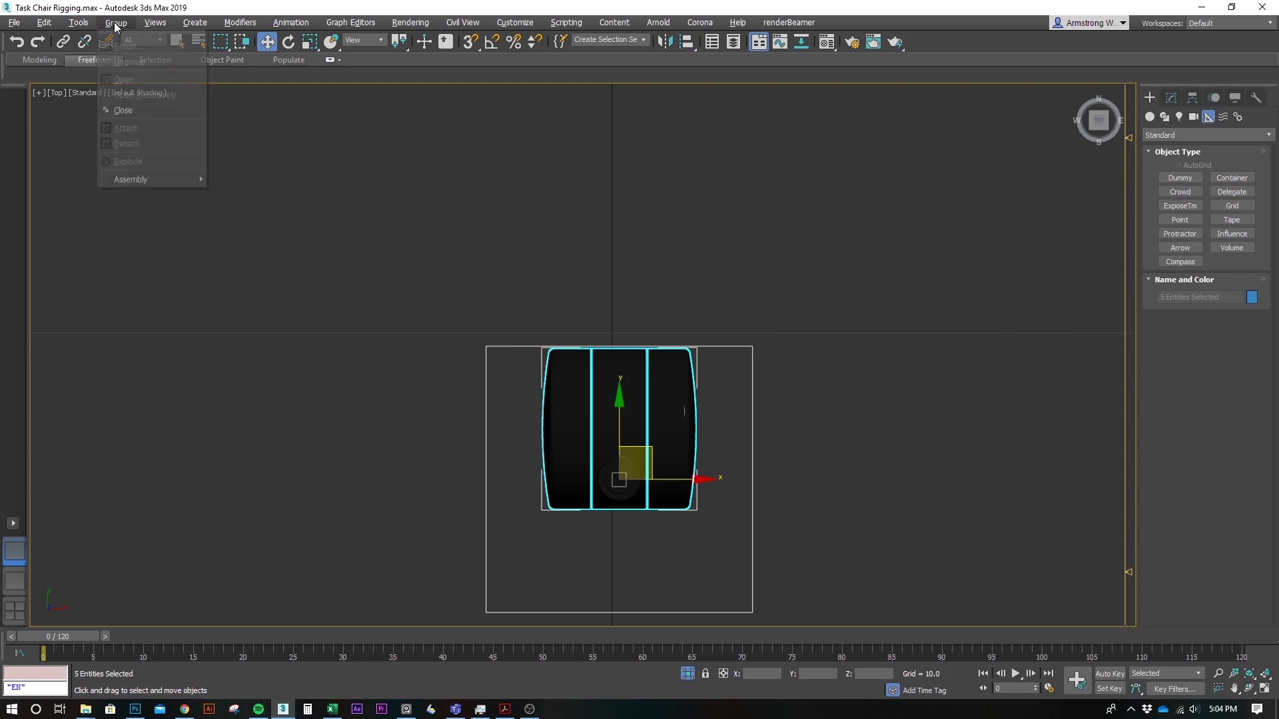
left_click(157, 111)
middle_click_drag(692, 608, 634, 497)
- Link the Chair_Caster group to Dummy_Caster as its parent
left_click(560, 377)
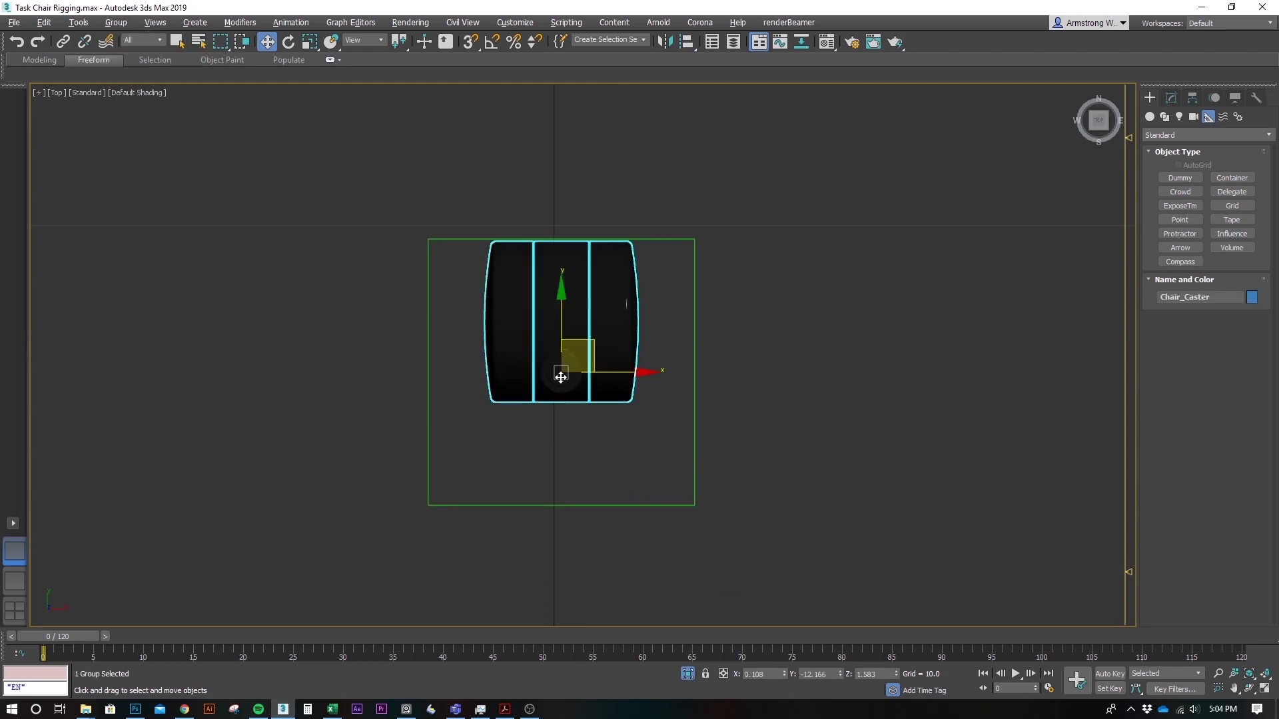
scroll(706, 346, "up", 4)
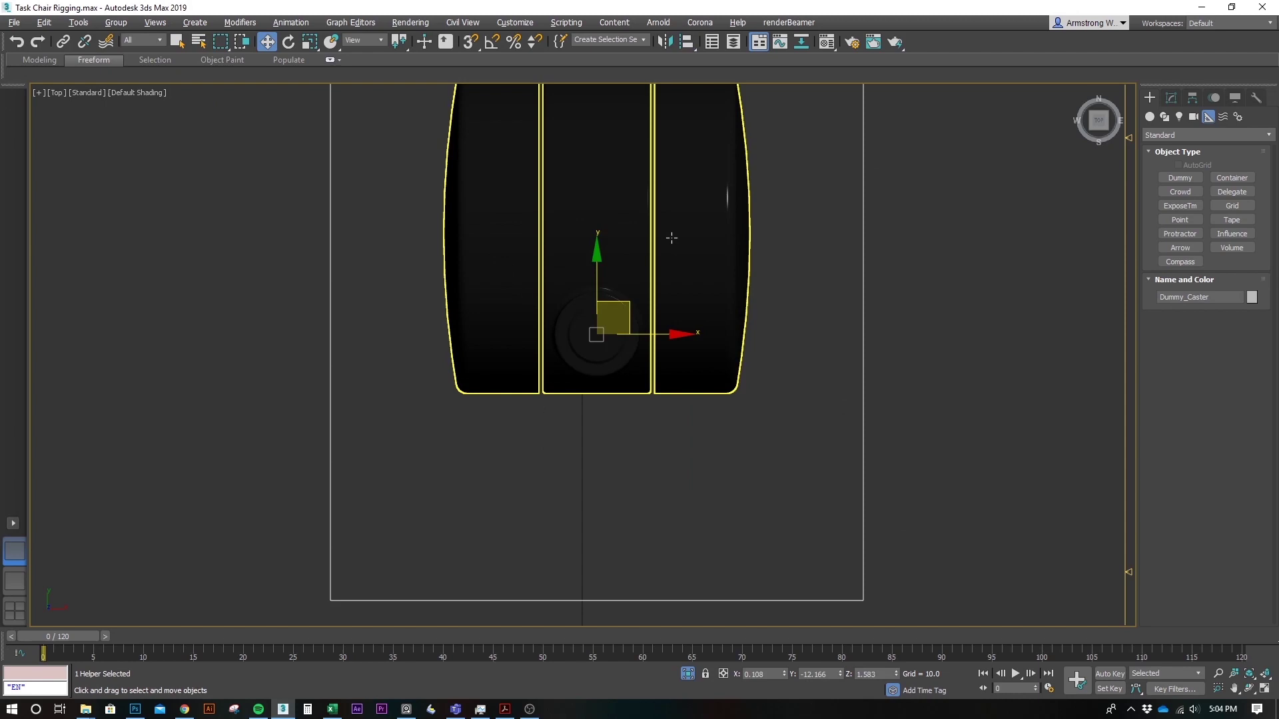
left_click(863, 327)
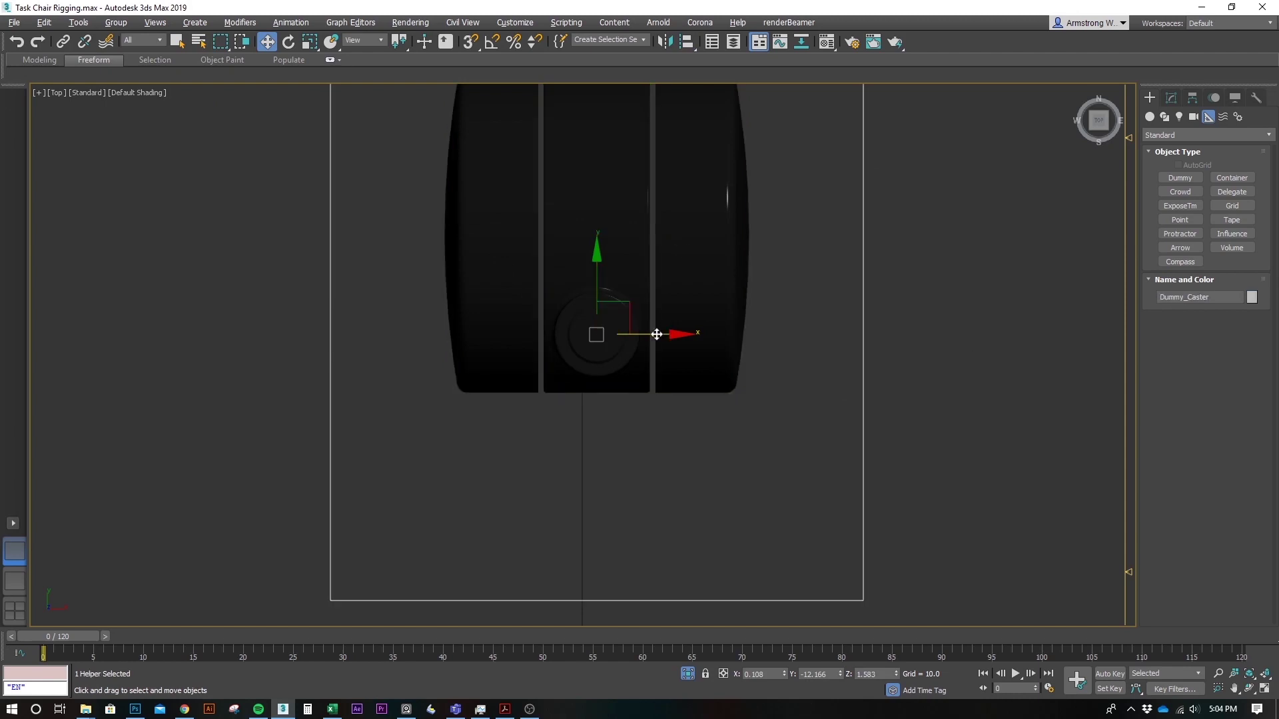
left_click(63, 42)
scroll(403, 348, "down", 4)
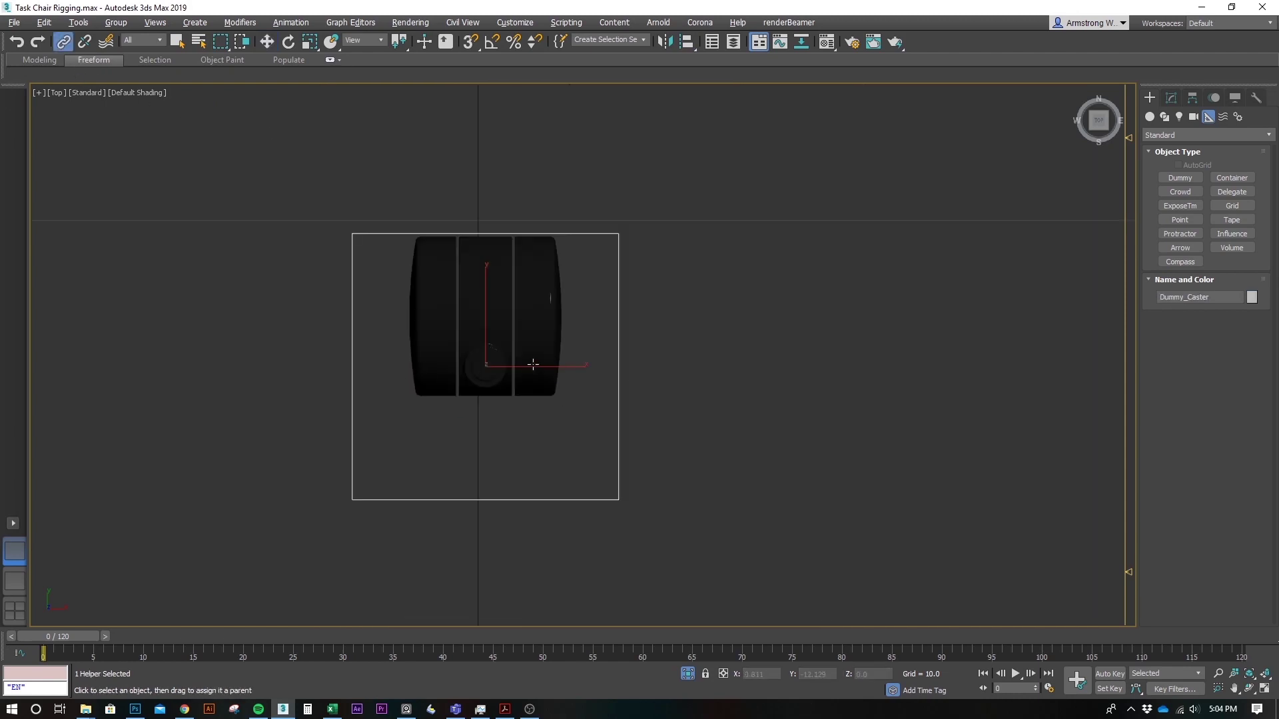
left_click(544, 313)
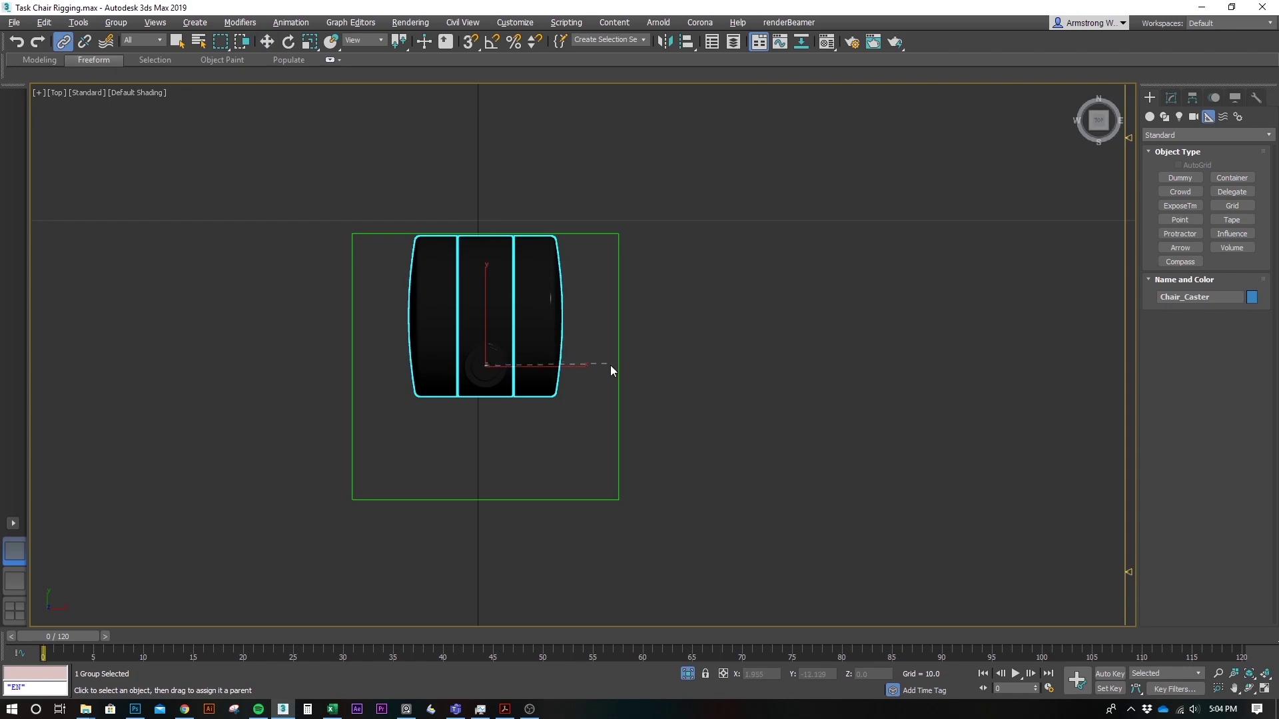
left_click_drag(611, 367, 614, 367)
key("w")
- Try rotating Dummy_Caster about its vertical axis together with its linked caster
left_click(618, 499)
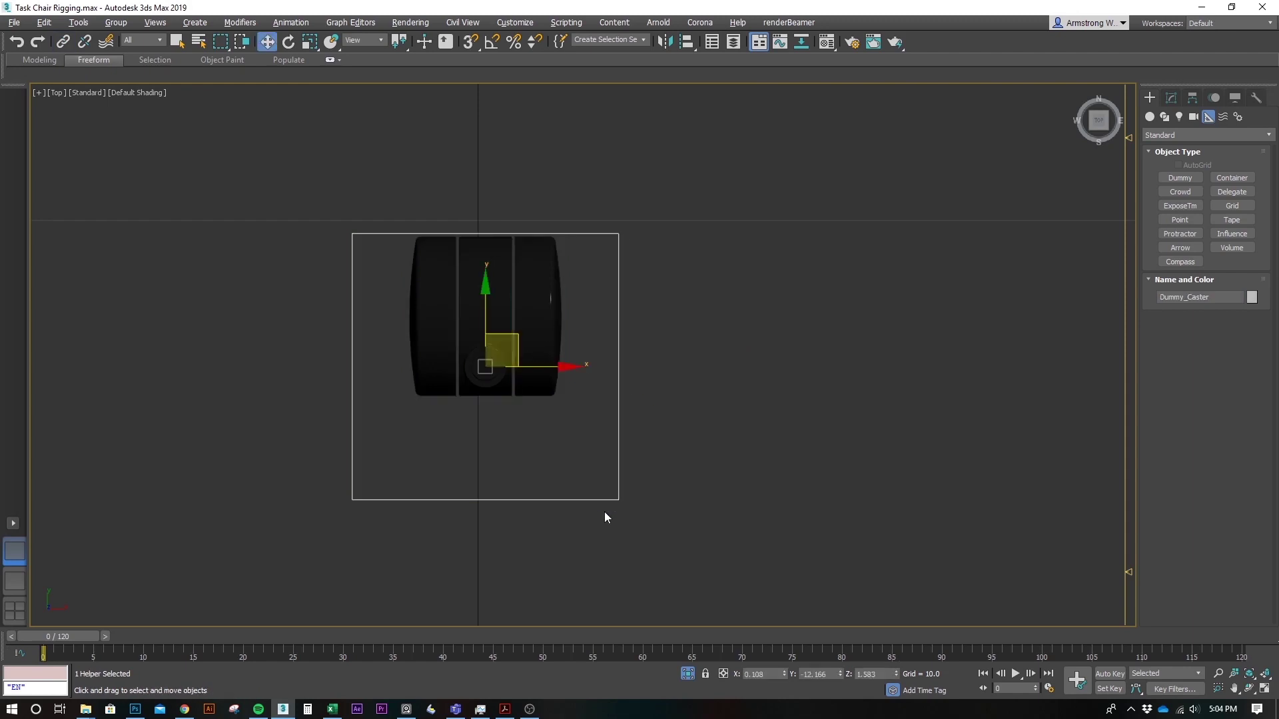
key("e")
left_click_drag(546, 320, 605, 448)
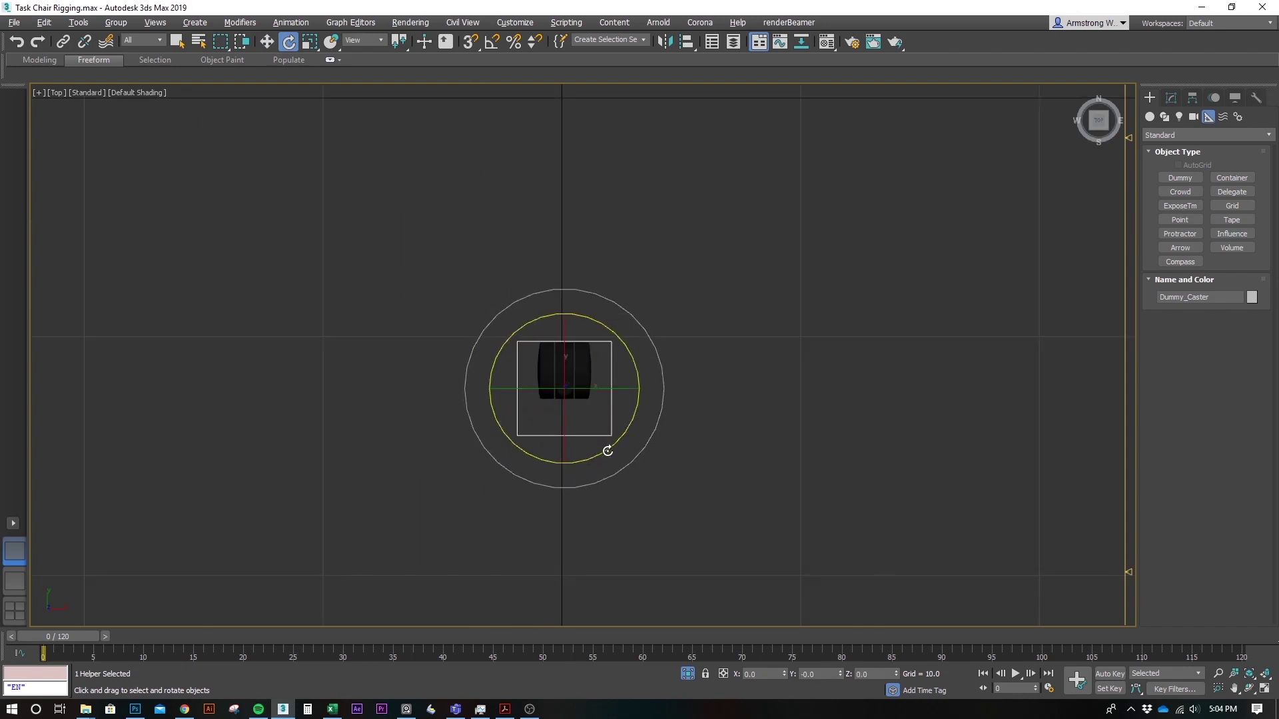
- Unhide all objects without unhiding the layers, and clear the selection
middle_click_drag(606, 448, 681, 385, "alt")
right_click(705, 368)
left_click(757, 308)
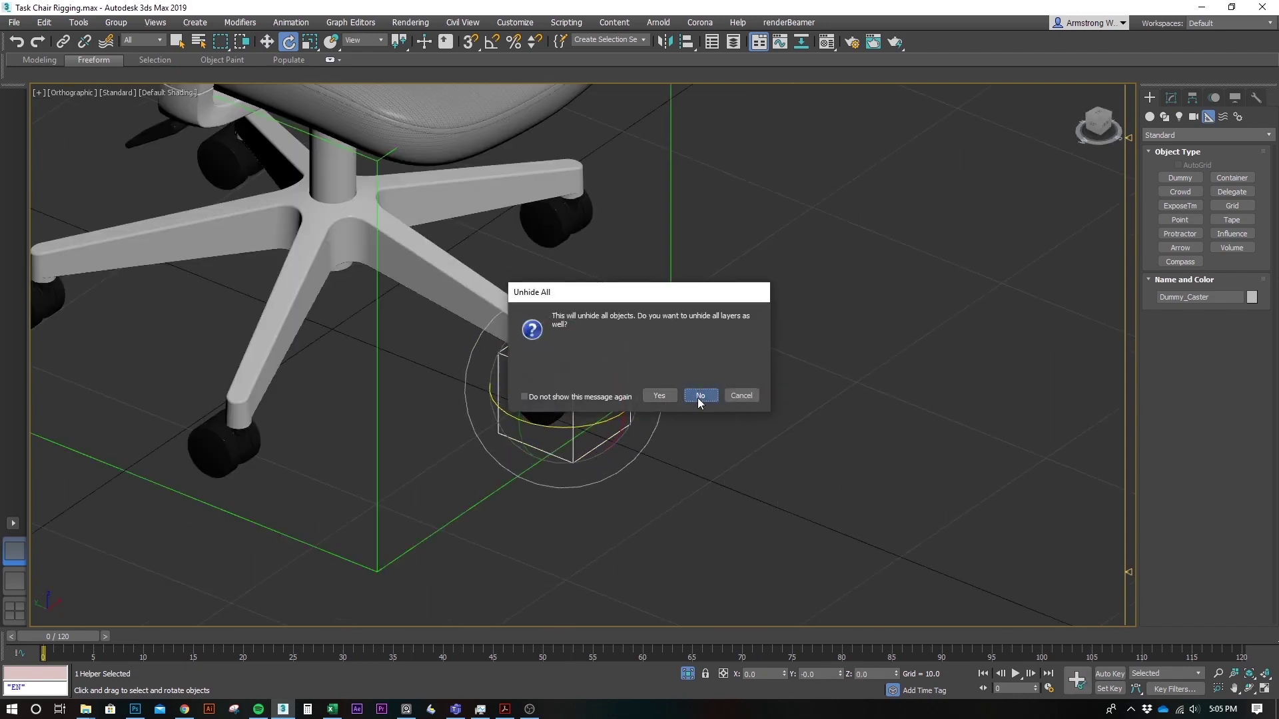
left_click(697, 397)
middle_click_drag(758, 400, 743, 400, "alt")
left_click(784, 518)
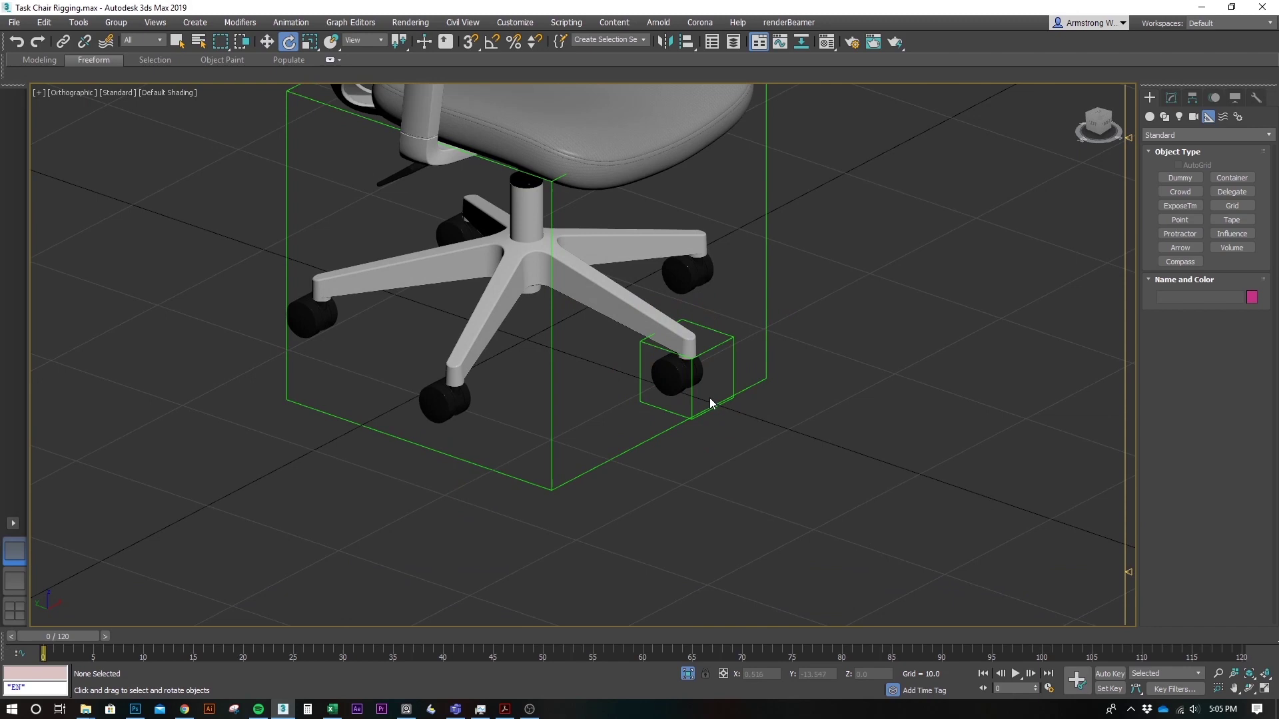
- Delete the four unrigged casters under the other legs, keeping only the caster with the dummy
scroll(638, 388, "up", 3)
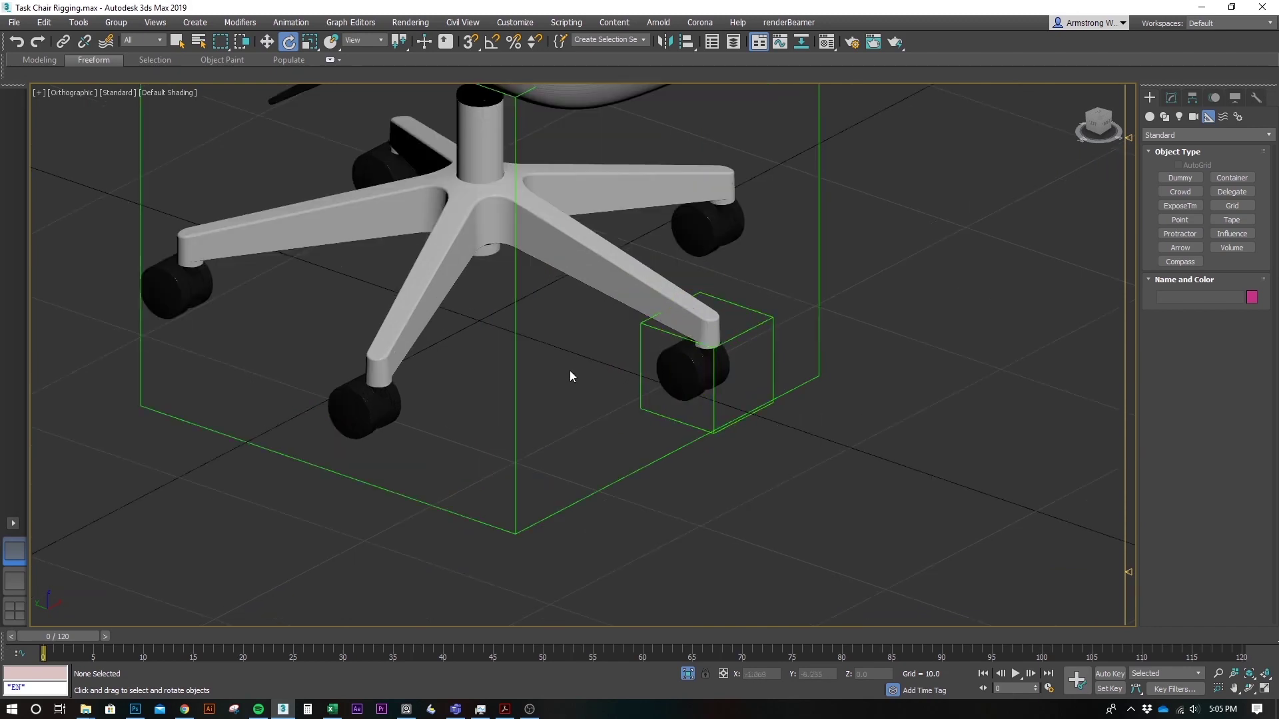
left_click(375, 426)
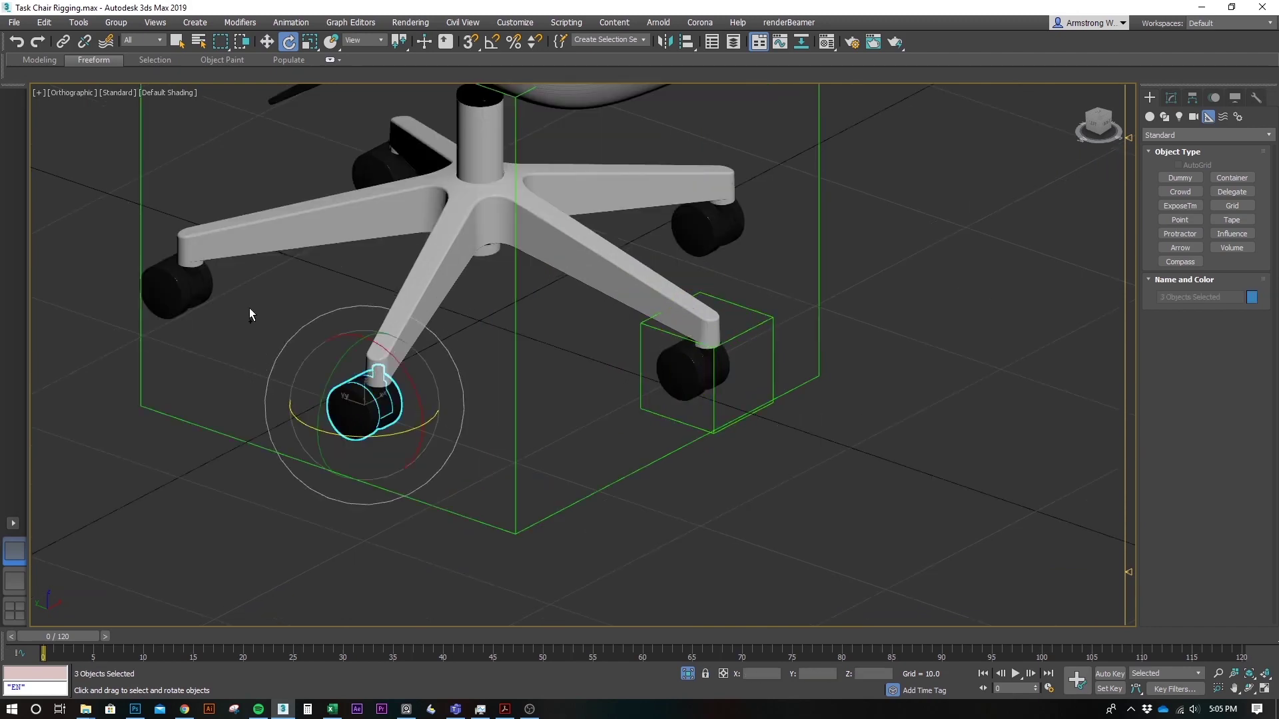
middle_click_drag(321, 329, 342, 381)
scroll(426, 501, "up", 3)
middle_click_drag(424, 533, 320, 474, "alt")
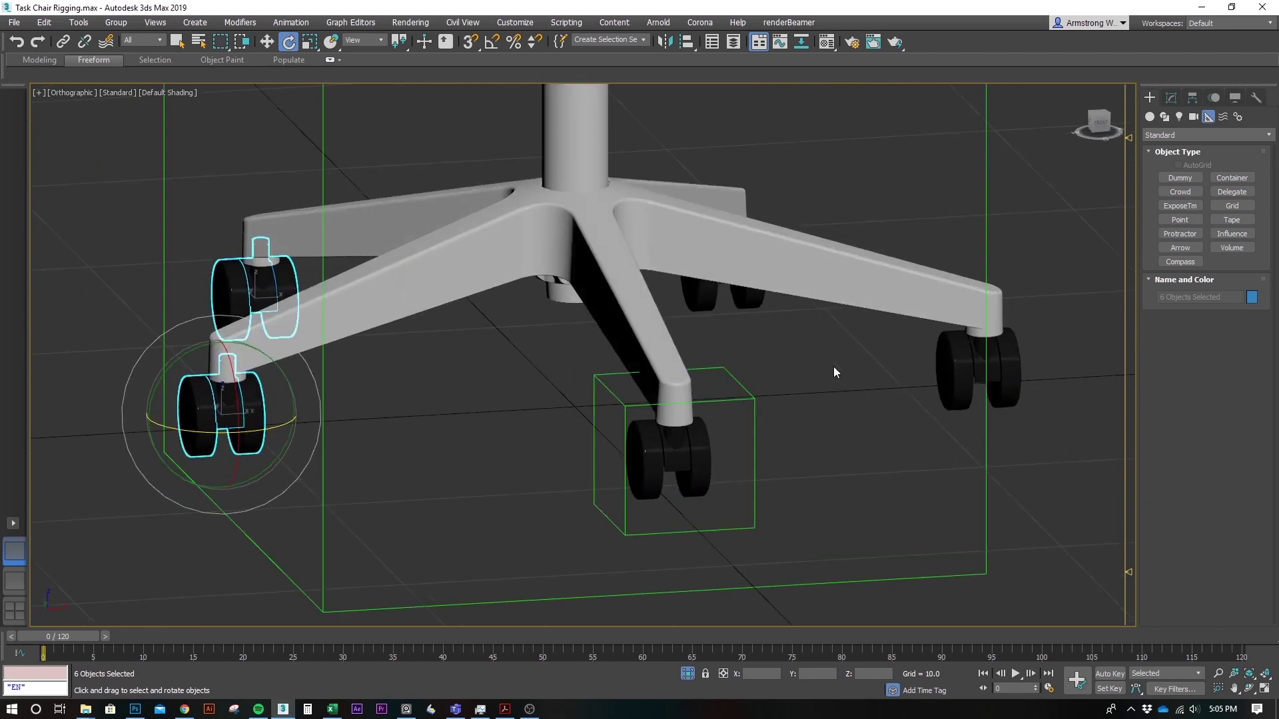
middle_click_drag(876, 373, 597, 385)
middle_click_drag(729, 383, 712, 400, "alt")
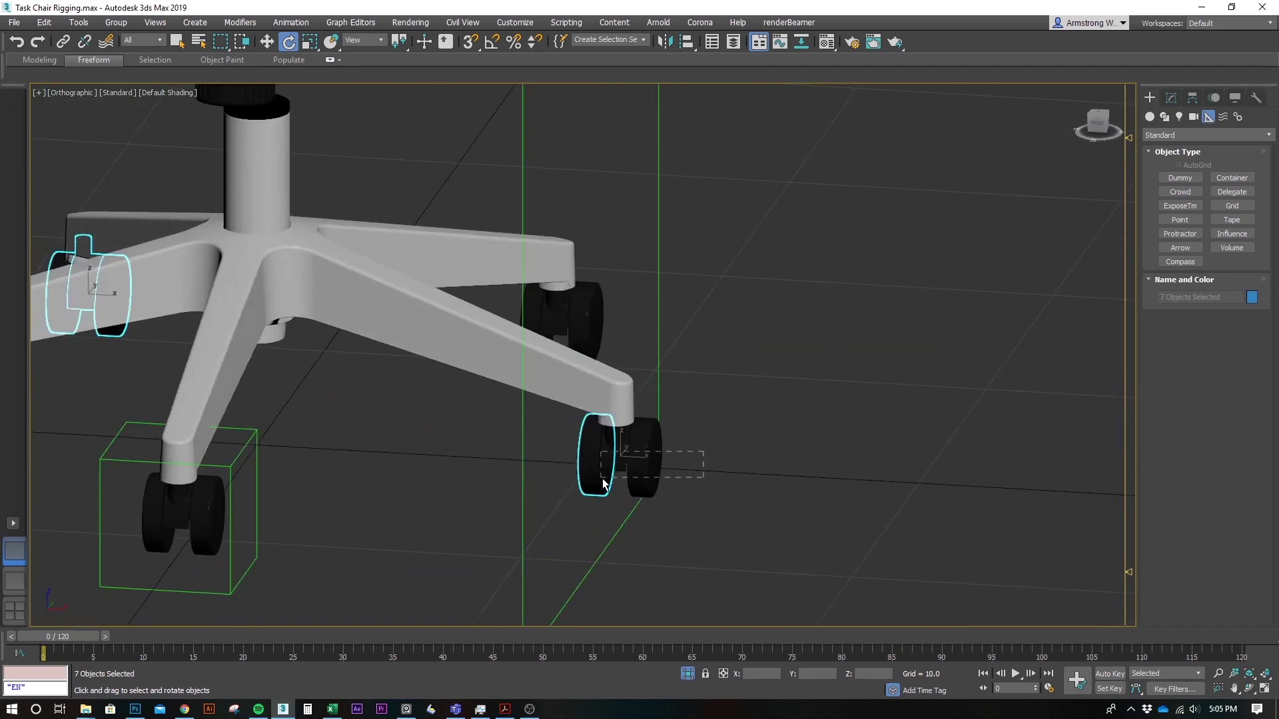
left_click_drag(603, 479, 604, 481, "ctrl")
middle_click_drag(651, 534, 638, 493, "alt")
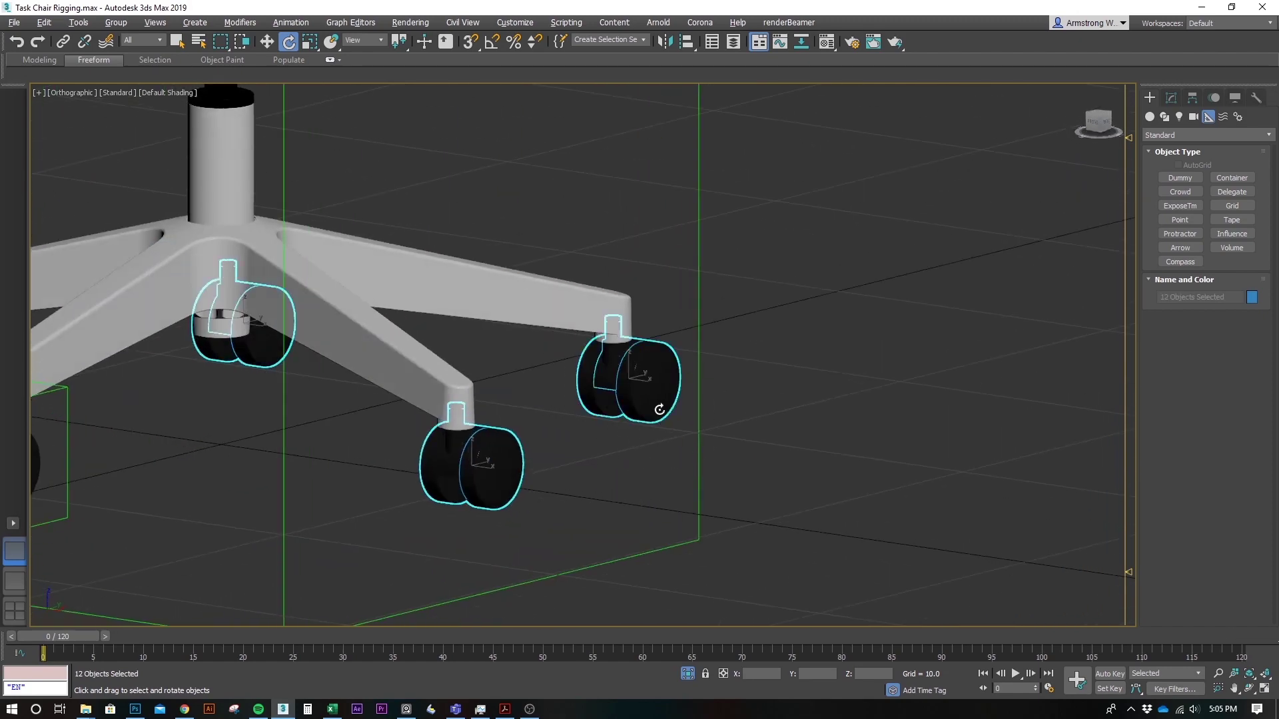
middle_click_drag(660, 409, 645, 421, "alt")
key("Delete")
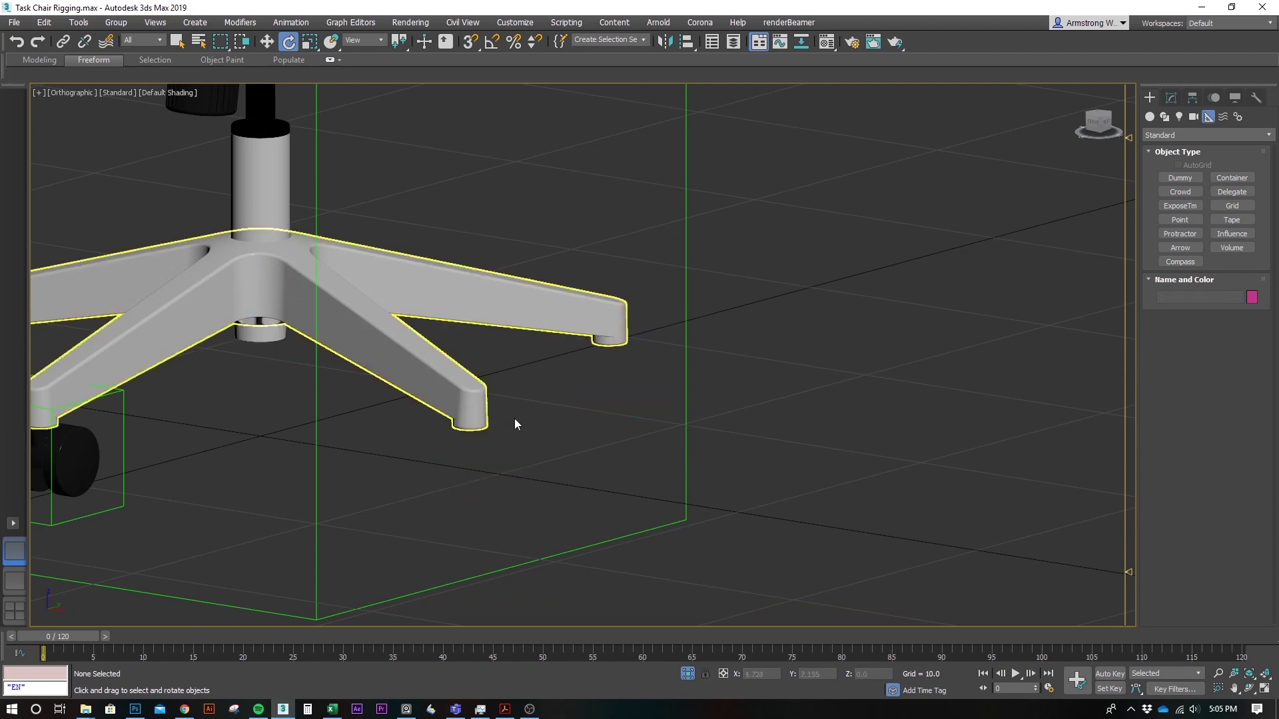
- Clone the caster and its dummy together as one instance, offset along X toward the neighbouring leg
middle_click_drag(515, 423, 452, 414, "alt")
left_click(248, 442)
key("w")
key("z")
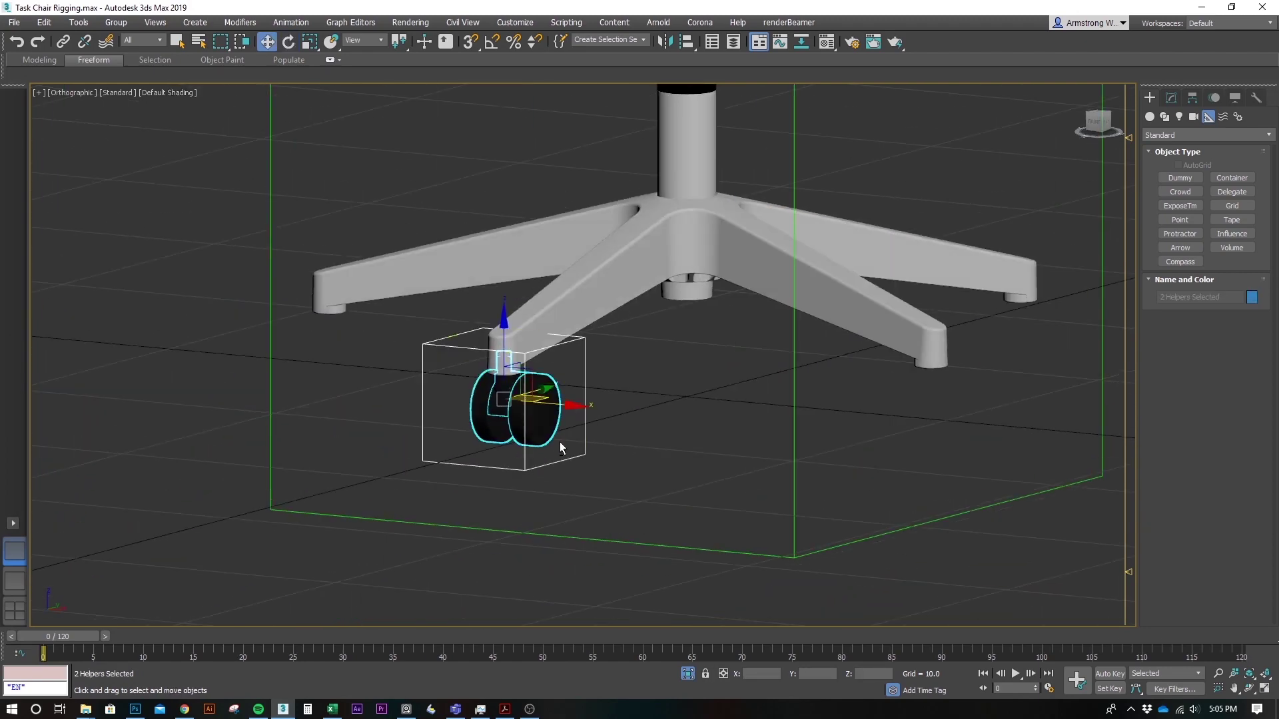
middle_click_drag(559, 441, 593, 412, "alt")
mouse_move(579, 405)
left_mouse_down("shift")
mouse_move(233, 408)
mouse_move(229, 395)
left_mouse_up("shift")
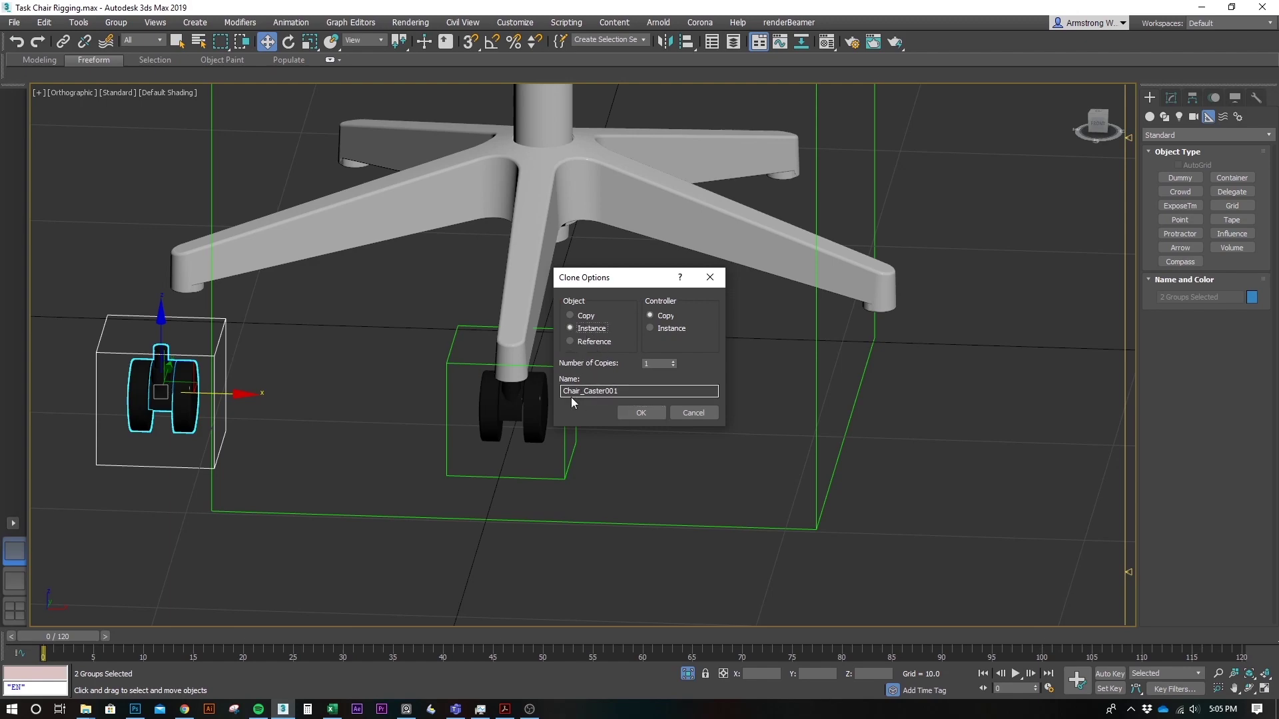
left_click(640, 412)
- Select Dummy_Caster001 and move it with its caster close to the end of the neighbouring leg
mouse_move(309, 414)
middle_mouse_down()
mouse_move(619, 365)
mouse_move(674, 378)
middle_mouse_up()
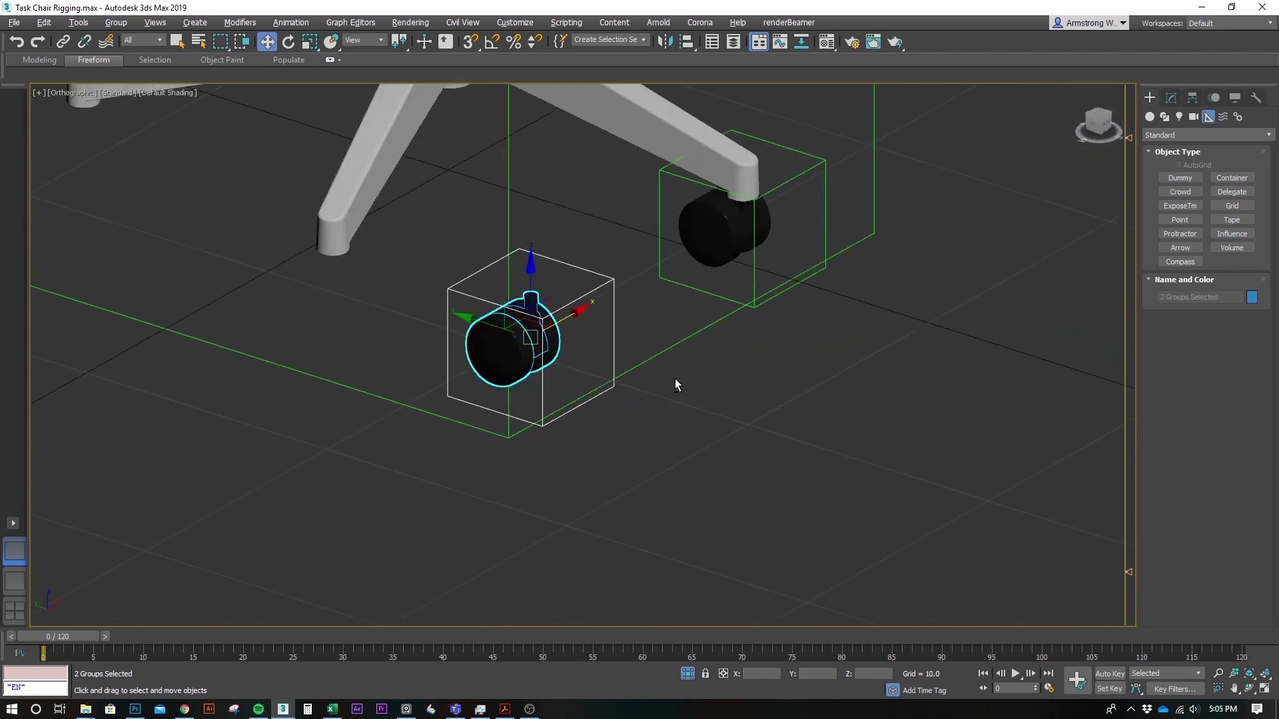
left_click_drag(673, 378, 606, 368)
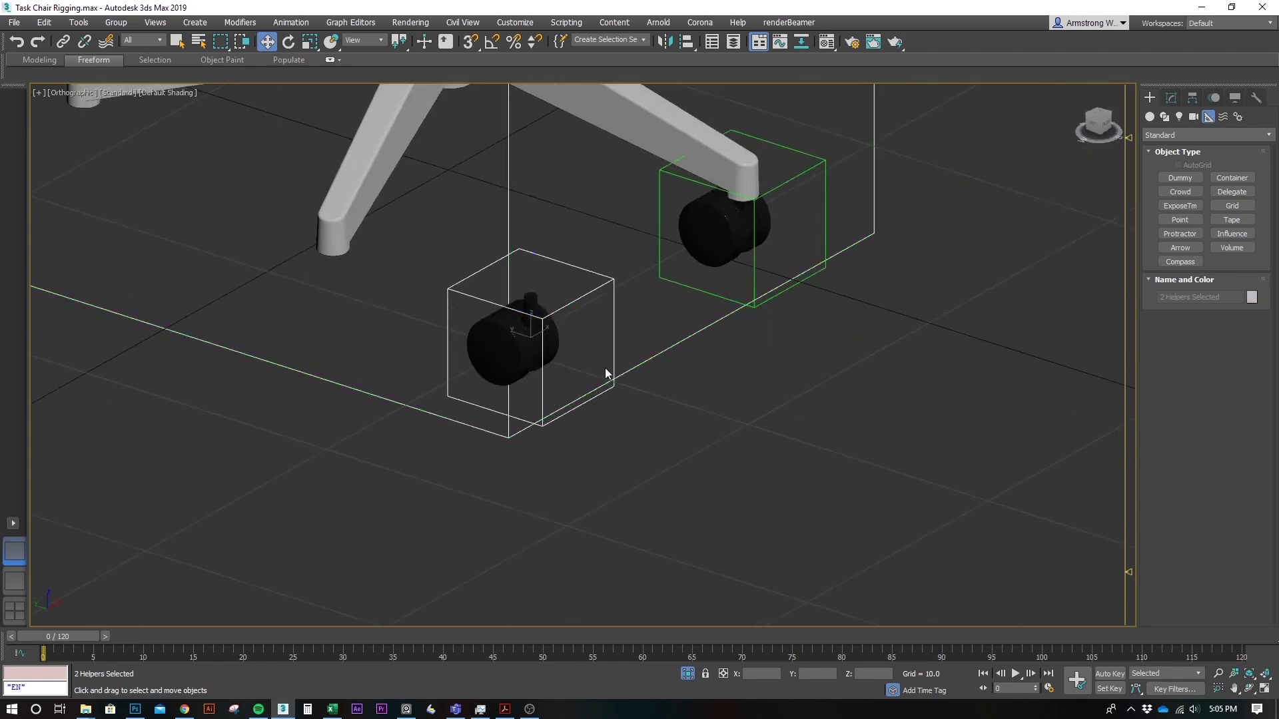
left_click(564, 331)
left_click_drag(475, 320, 329, 291)
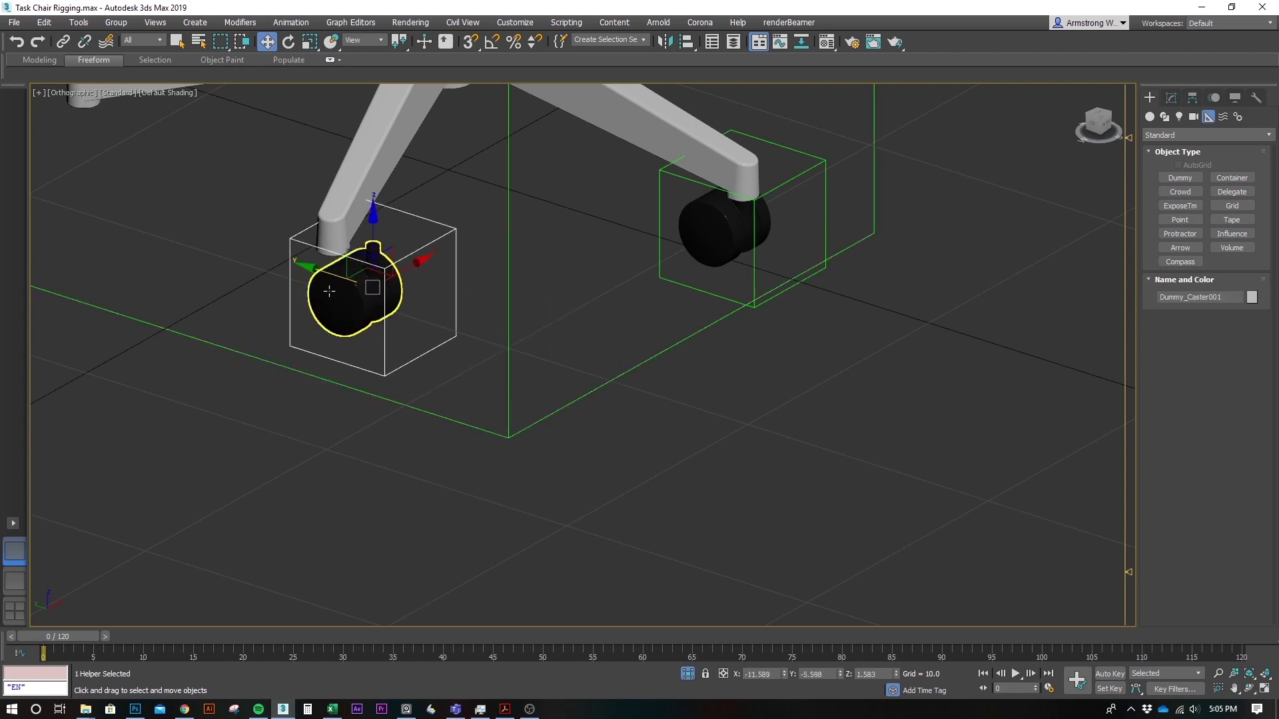
- Center Dummy_Caster001 on the neighbouring leg's caster socket using the bottom view in wireframe, and restore shading
key("b")
key("z")
scroll(712, 377, "down", 4)
middle_click_drag(712, 377, 602, 273)
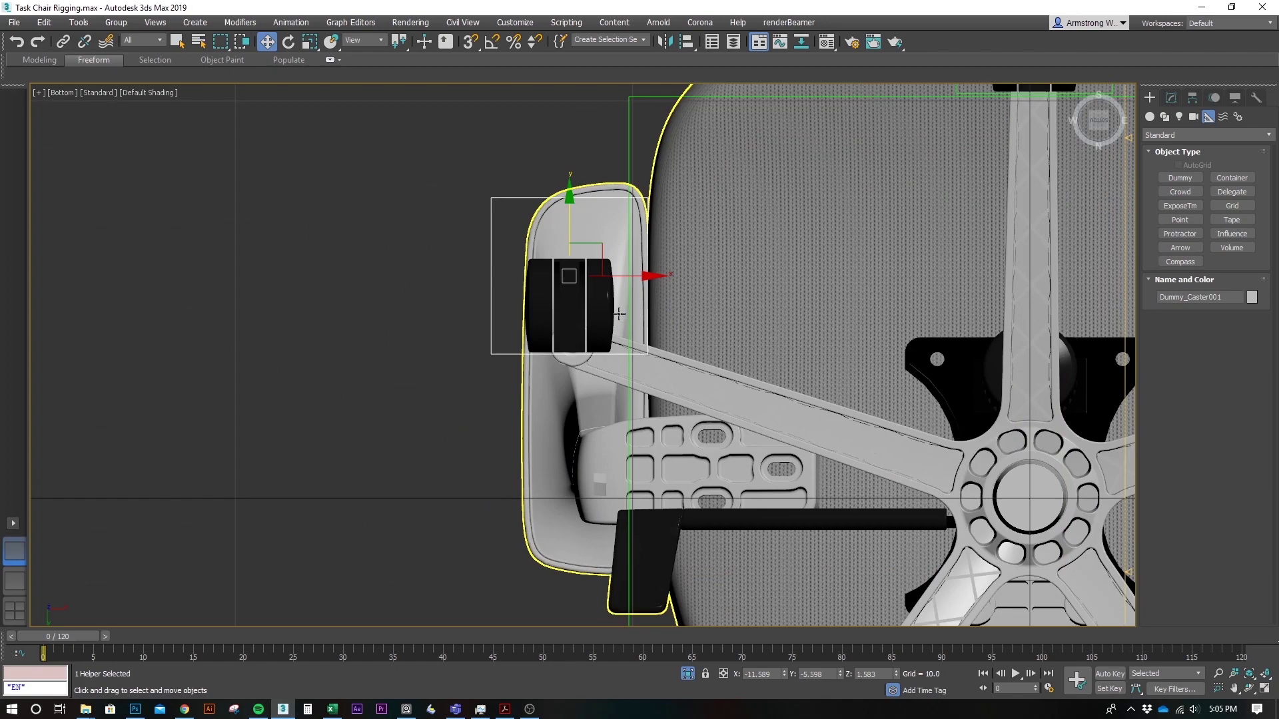
scroll(621, 315, "up", 3)
key("F3")
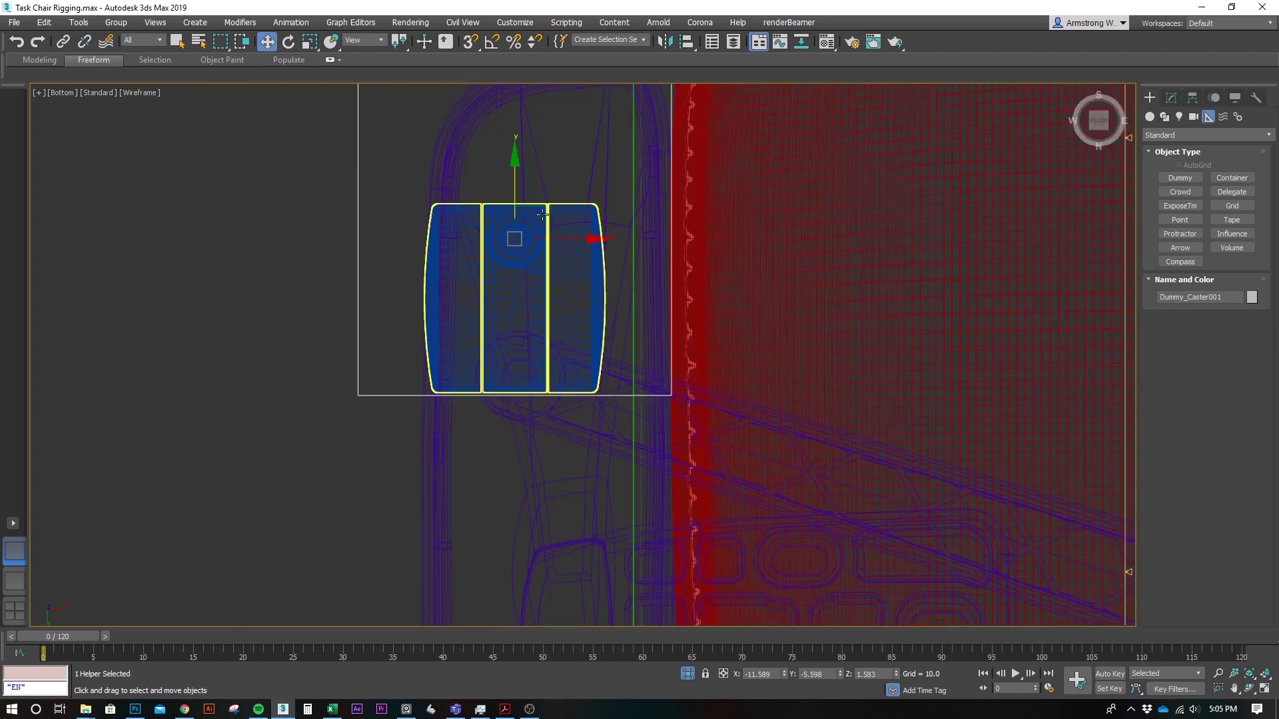
mouse_move(543, 208)
left_mouse_down()
mouse_move(464, 381)
mouse_move(560, 387)
mouse_move(513, 377)
left_mouse_up()
scroll(526, 400, "up", 5)
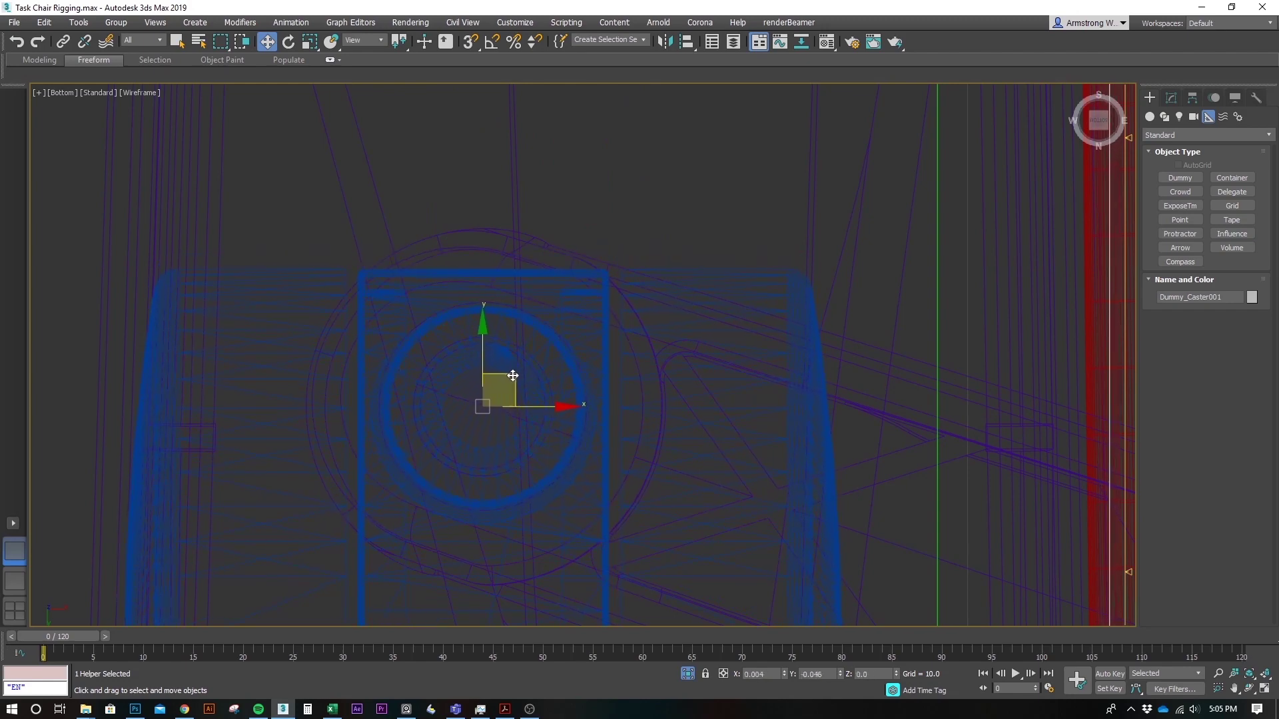
key("F3")
scroll(516, 383, "down", 8)
- Try moving an object beside the newly placed caster and undo the move
mouse_move(516, 383)
middle_mouse_down("alt")
mouse_move(673, 559)
mouse_move(673, 583)
mouse_move(611, 450)
middle_mouse_up("alt")
scroll(512, 404, "up", 2)
scroll(586, 451, "up", 3)
left_click_drag(597, 432, 528, 456)
key("ctrl+z")
- Clone the Chair_Caster001 group with its dummy once toward the next empty leg
left_click(539, 447)
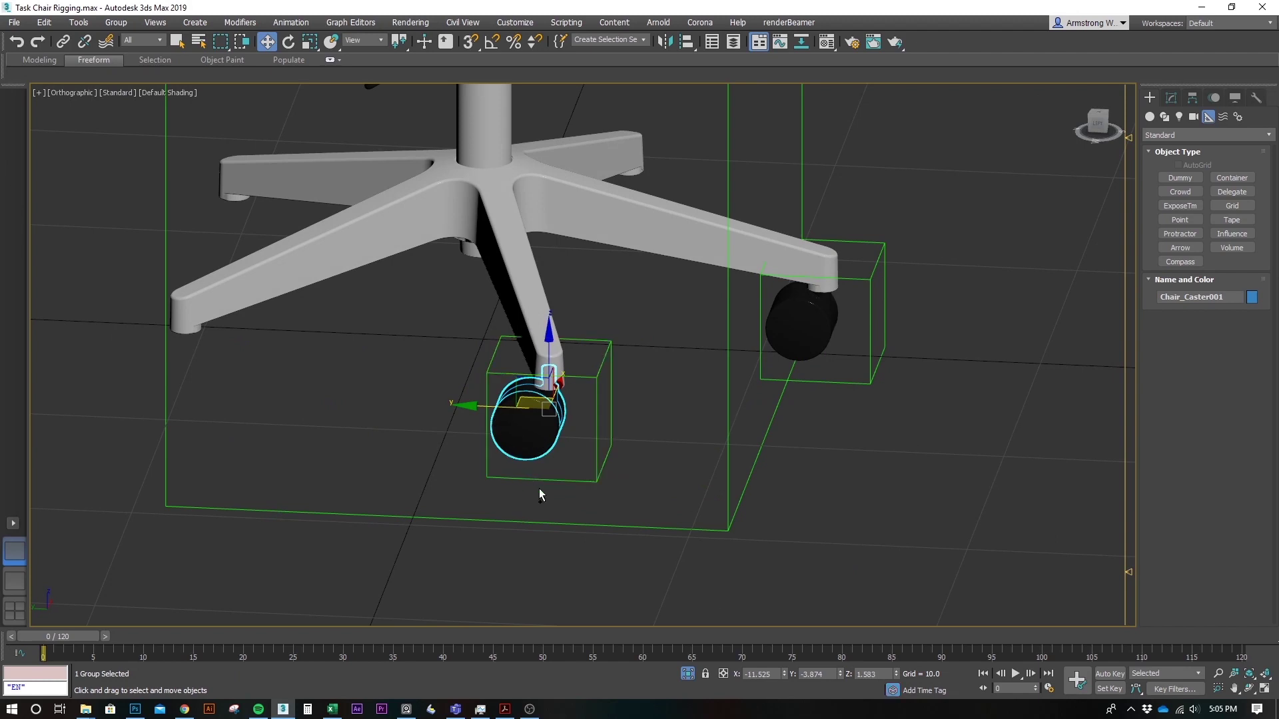
mouse_move(472, 410)
left_mouse_down("shift")
mouse_move(84, 390)
mouse_move(101, 391)
left_mouse_up("shift")
left_click(637, 412)
- Position the copied caster and its dummy over the next leg's socket using the bottom view in wireframe
mouse_move(466, 506)
middle_mouse_down("alt")
mouse_move(461, 433)
mouse_move(482, 410)
middle_mouse_up("alt")
key("b")
scroll(570, 365, "up", 8)
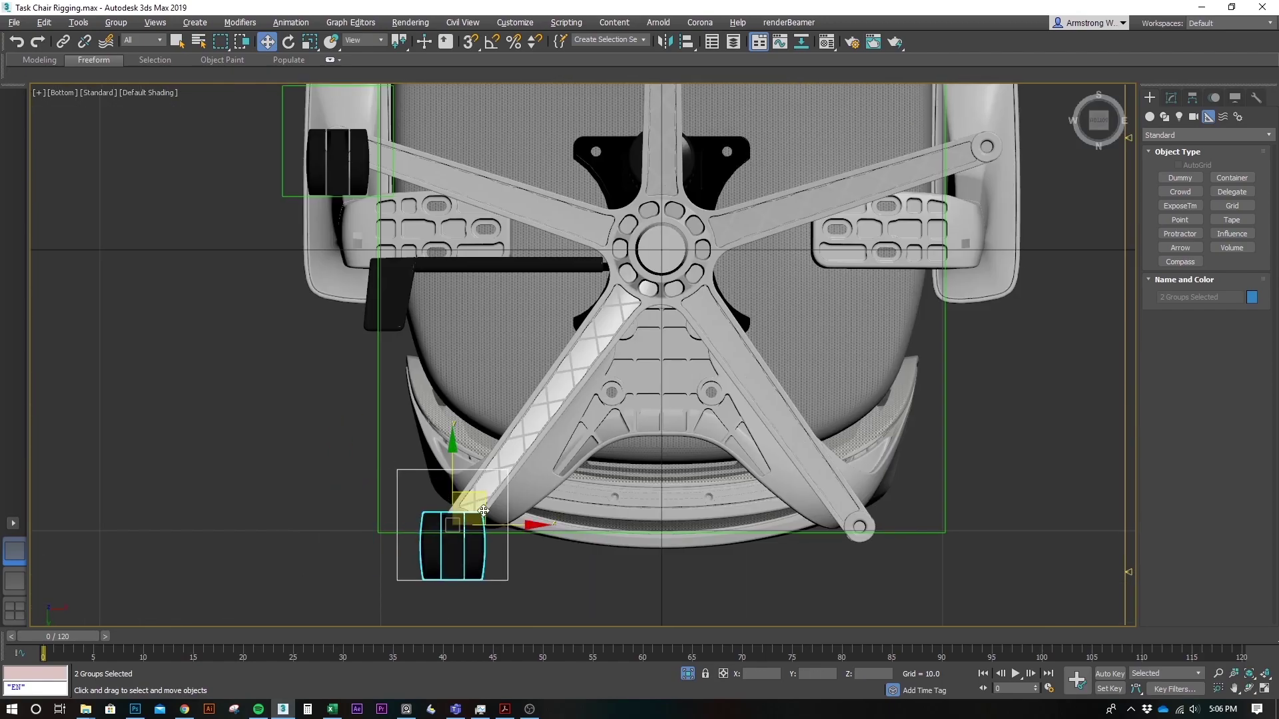
key("F3")
key("z")
scroll(537, 419, "up", 3)
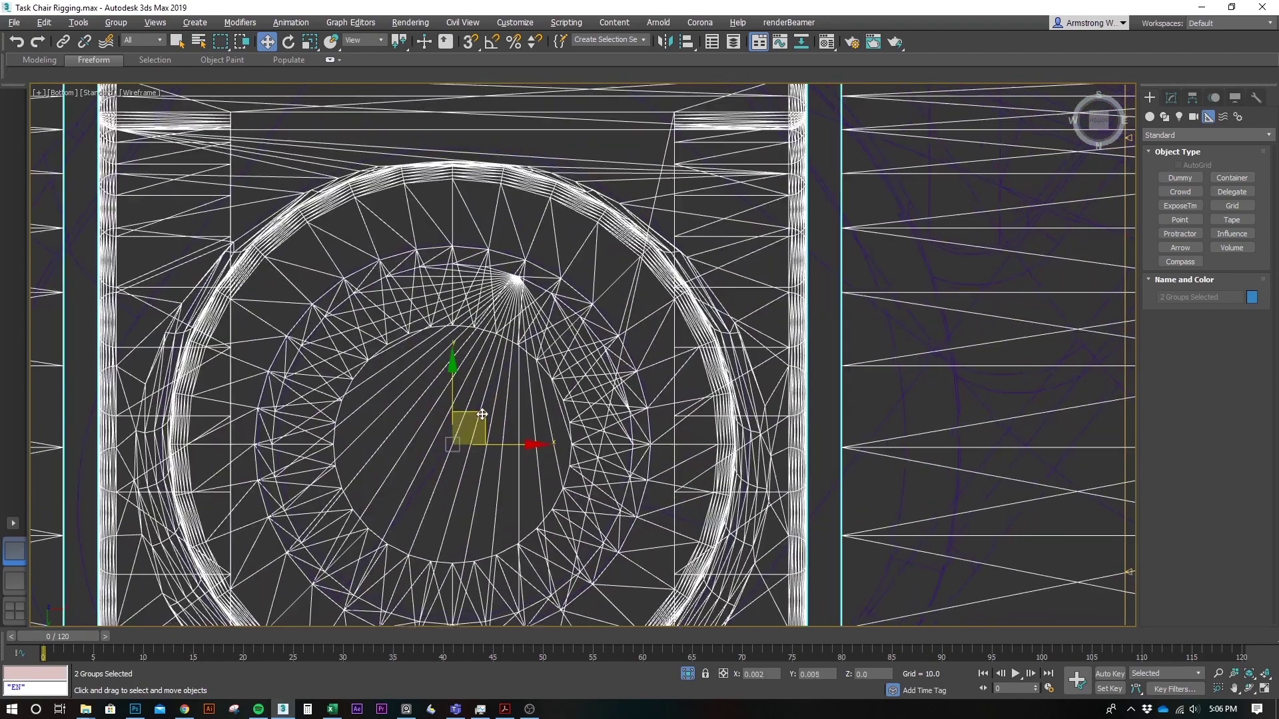
- Center the remaining caster copy with its dummy precisely on its leg socket in the wireframe bottom view
scroll(616, 486, "down", 5)
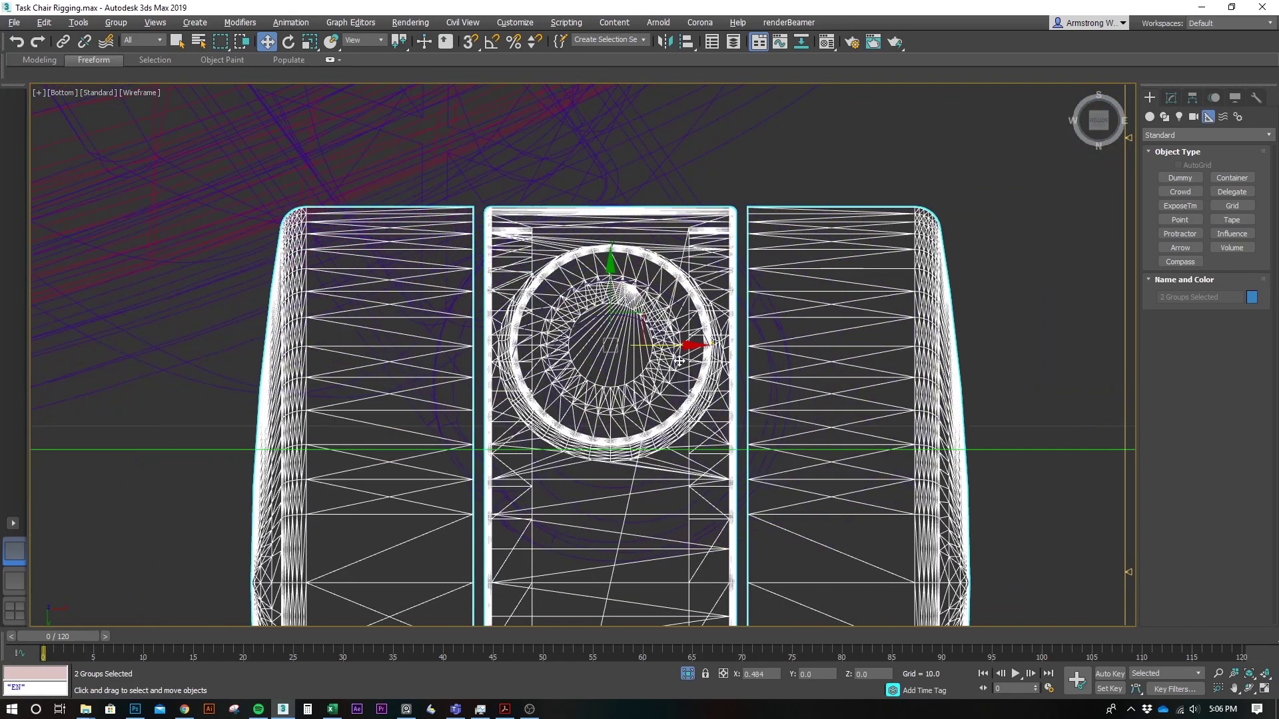
left_click_drag(640, 317, 643, 353)
scroll(642, 353, "up", 5)
left_click_drag(603, 398, 596, 405)
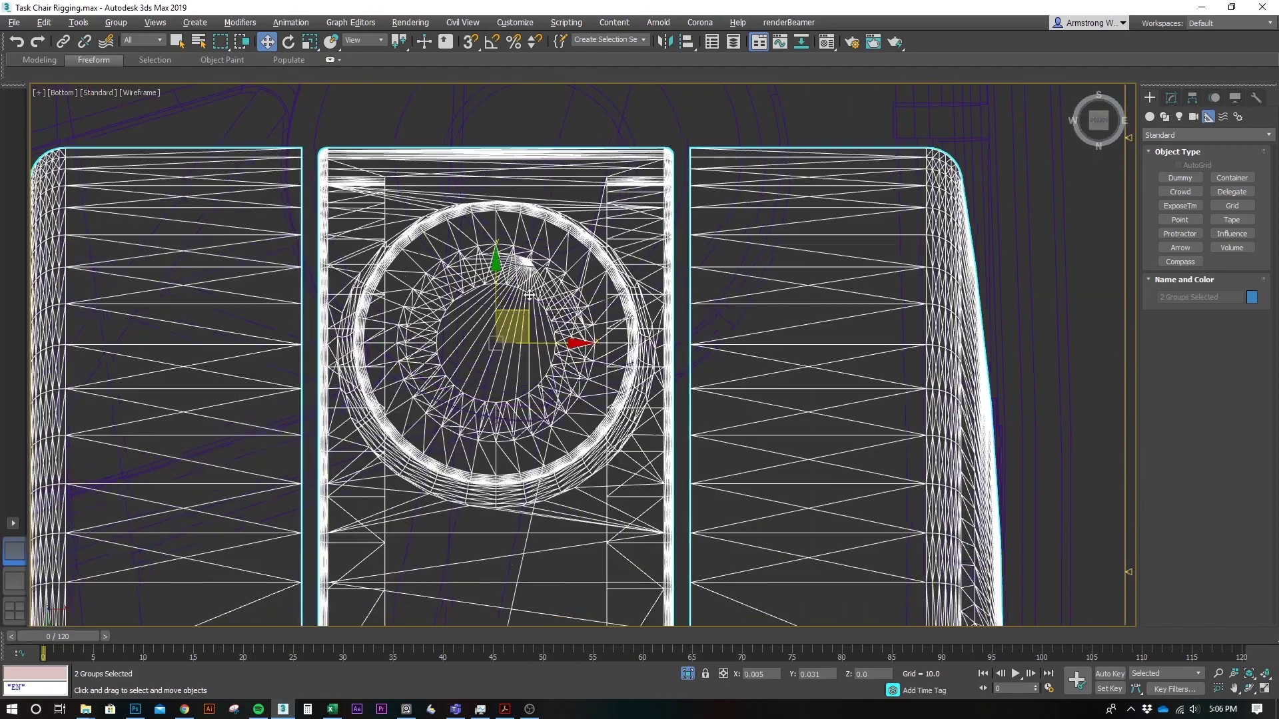
scroll(574, 268, "up", 4)
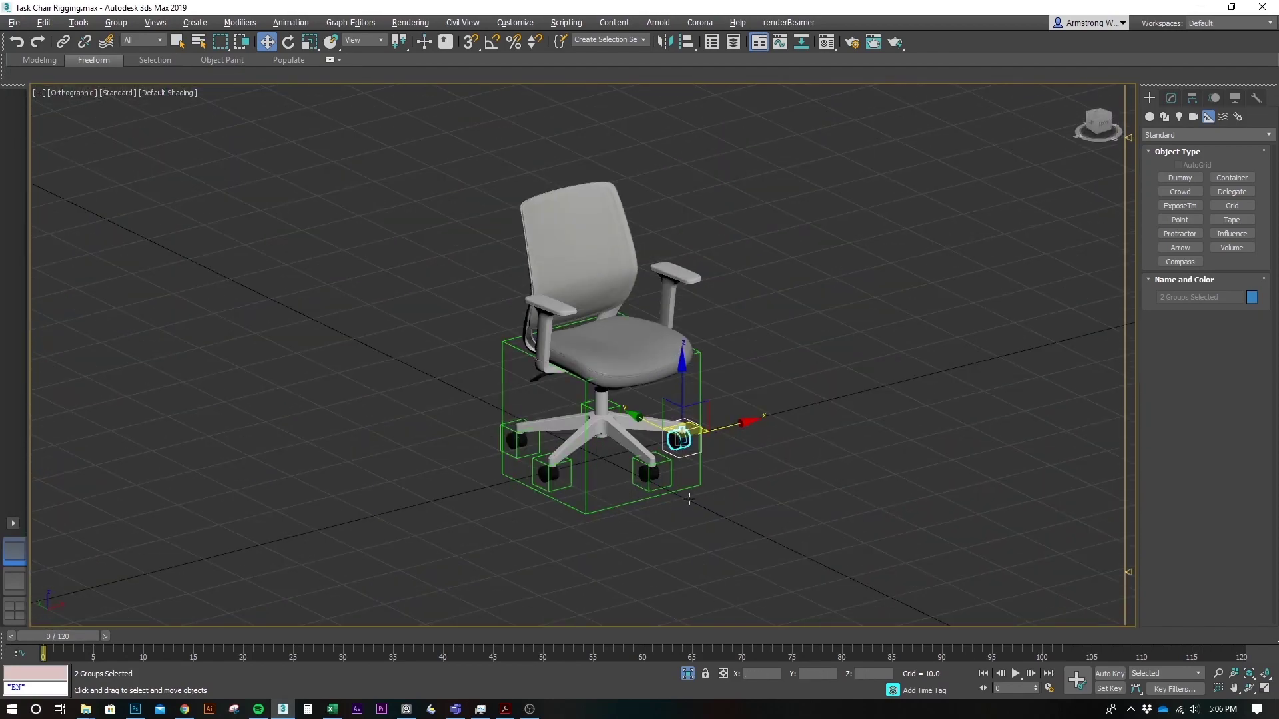
- Try moving the dummy of the last placed caster, undo the move, and select Dummy_Caster
scroll(693, 473, "up", 3)
scroll(689, 458, "up", 5)
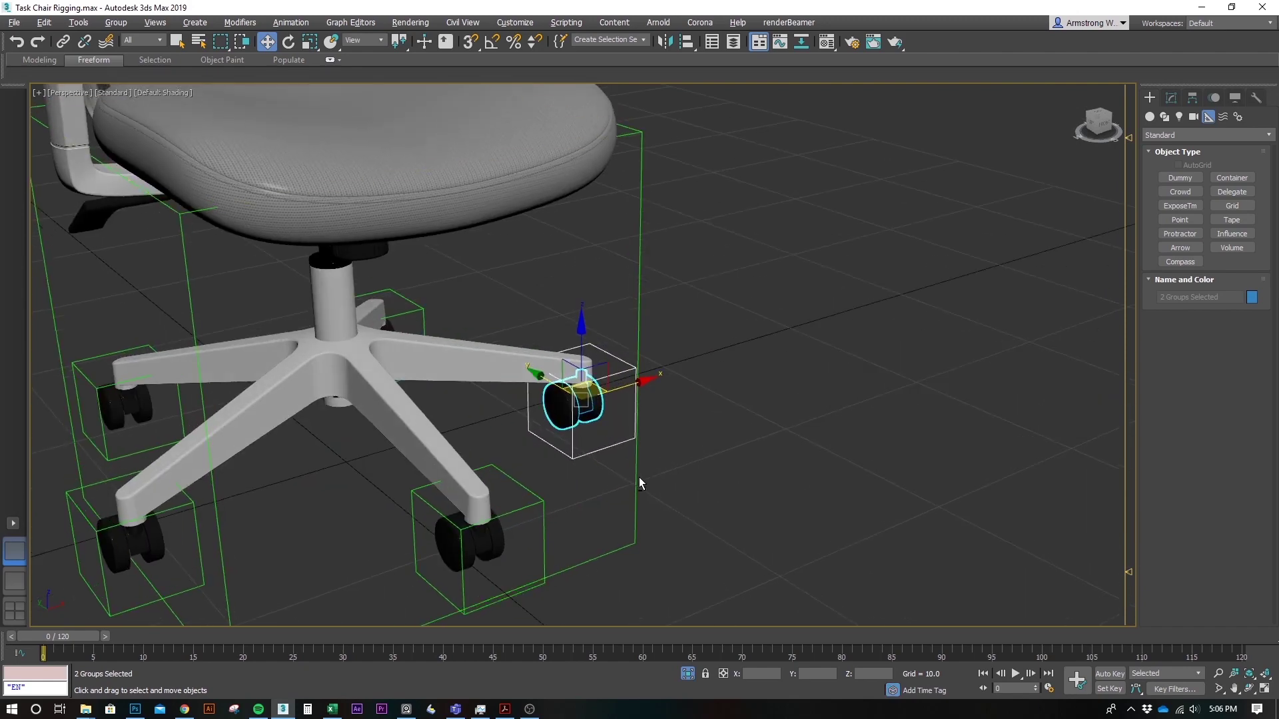
left_click(717, 374)
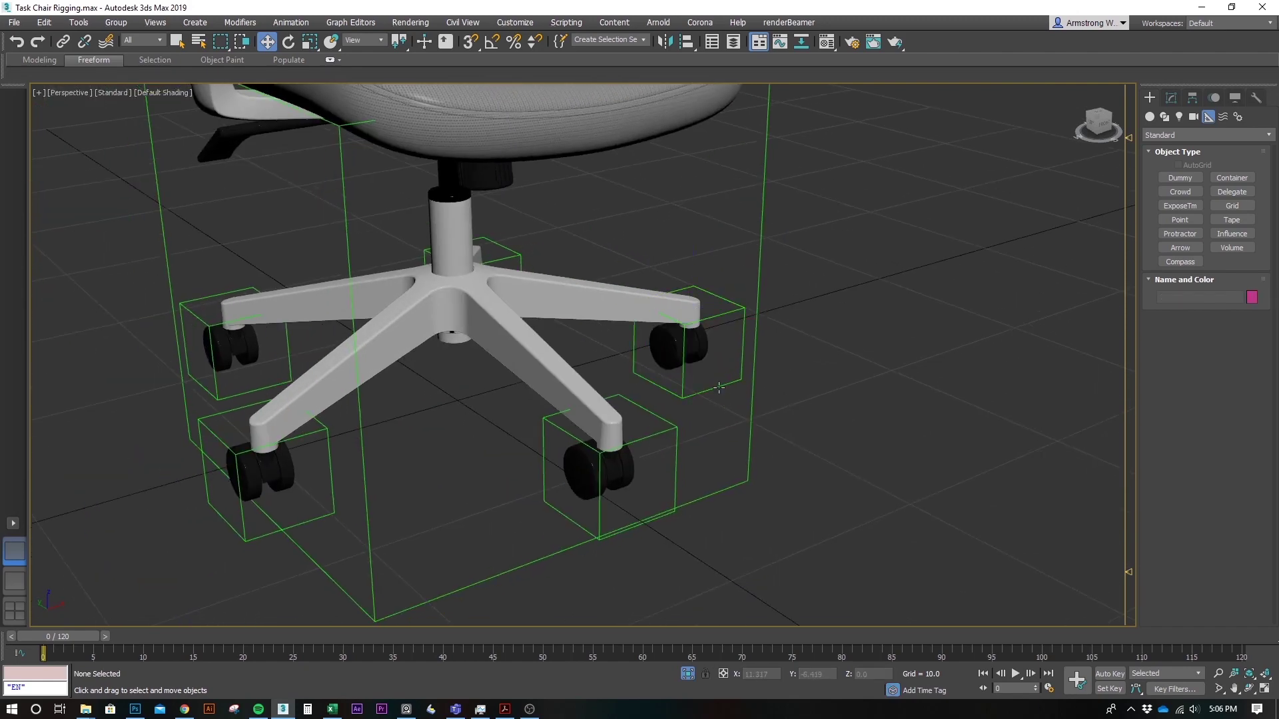
left_click(718, 388)
left_click_drag(745, 327, 797, 308)
key("ctrl+z")
left_click(674, 466)
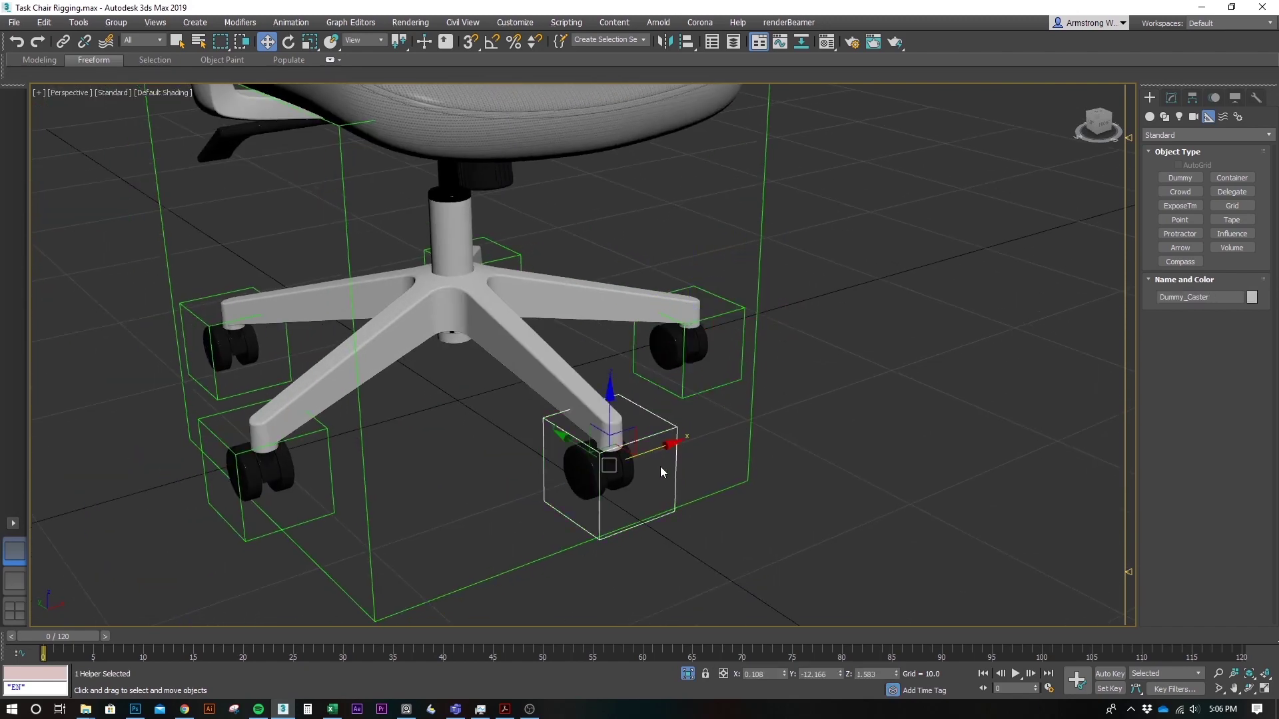
- Try moving Dummy_Base sideways with the chair base and undo the move
scroll(705, 433, "down", 10)
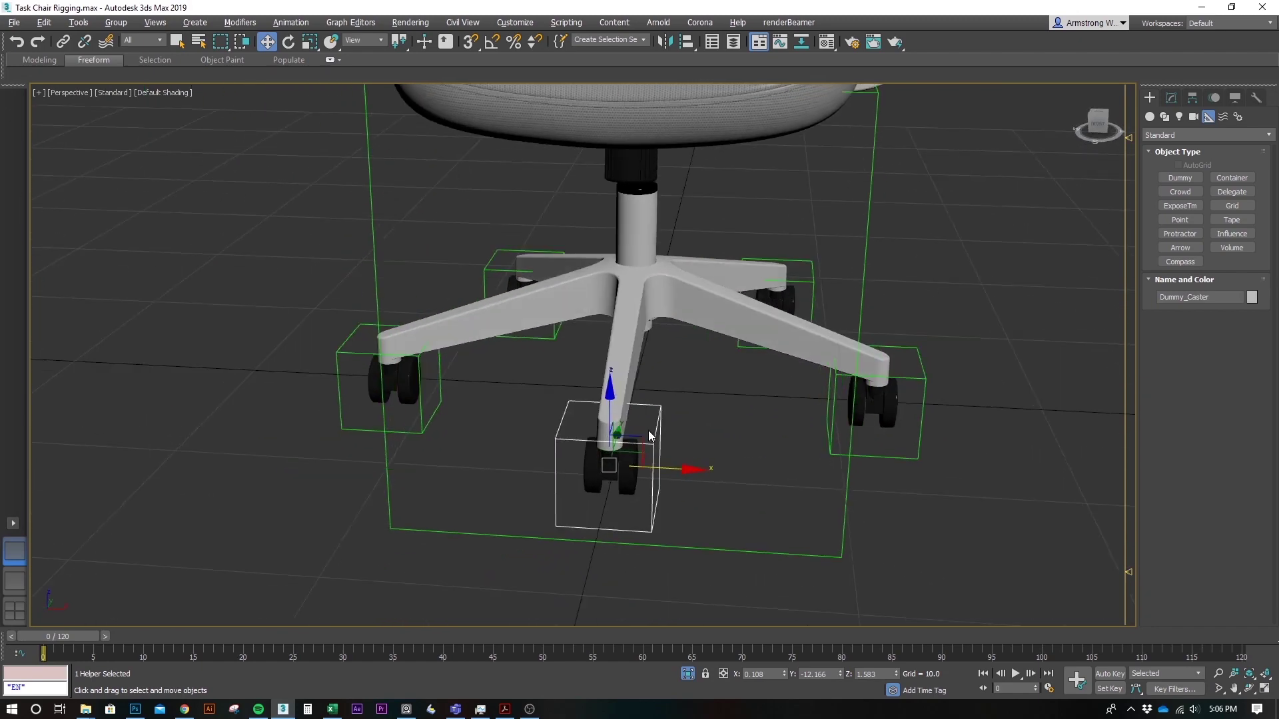
scroll(719, 392, "up", 3)
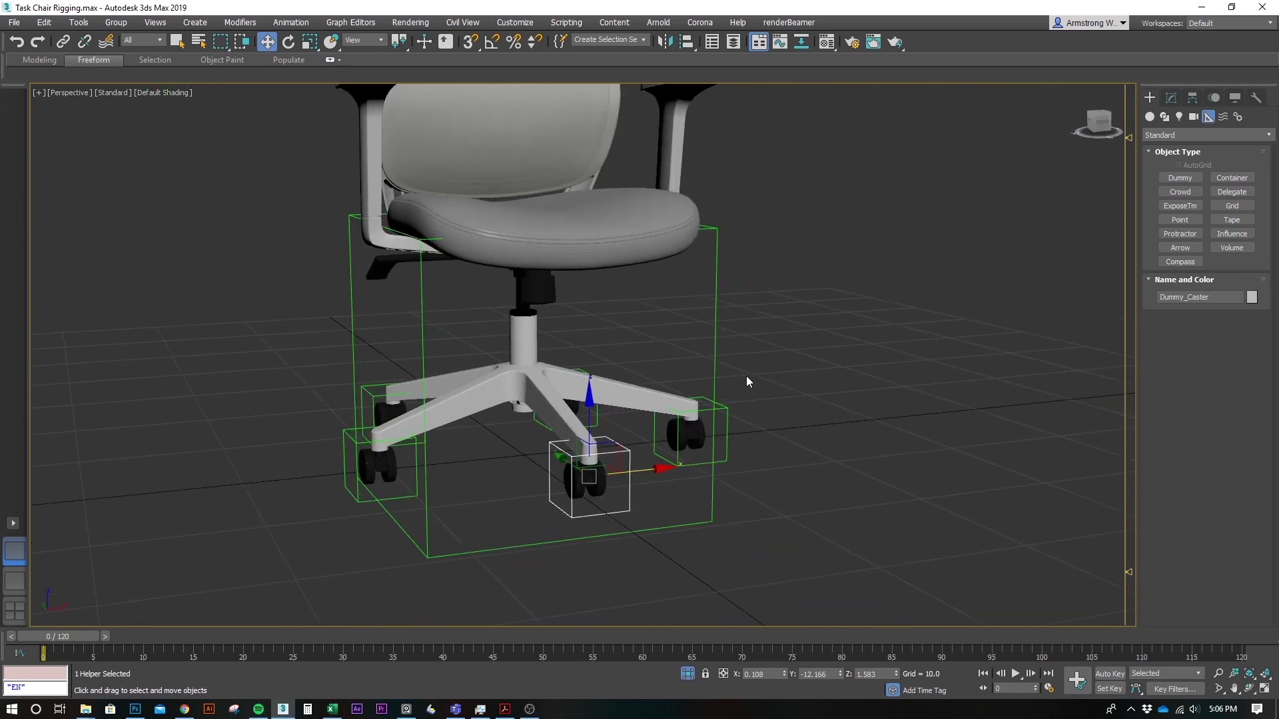
middle_click_drag(633, 329, 685, 386)
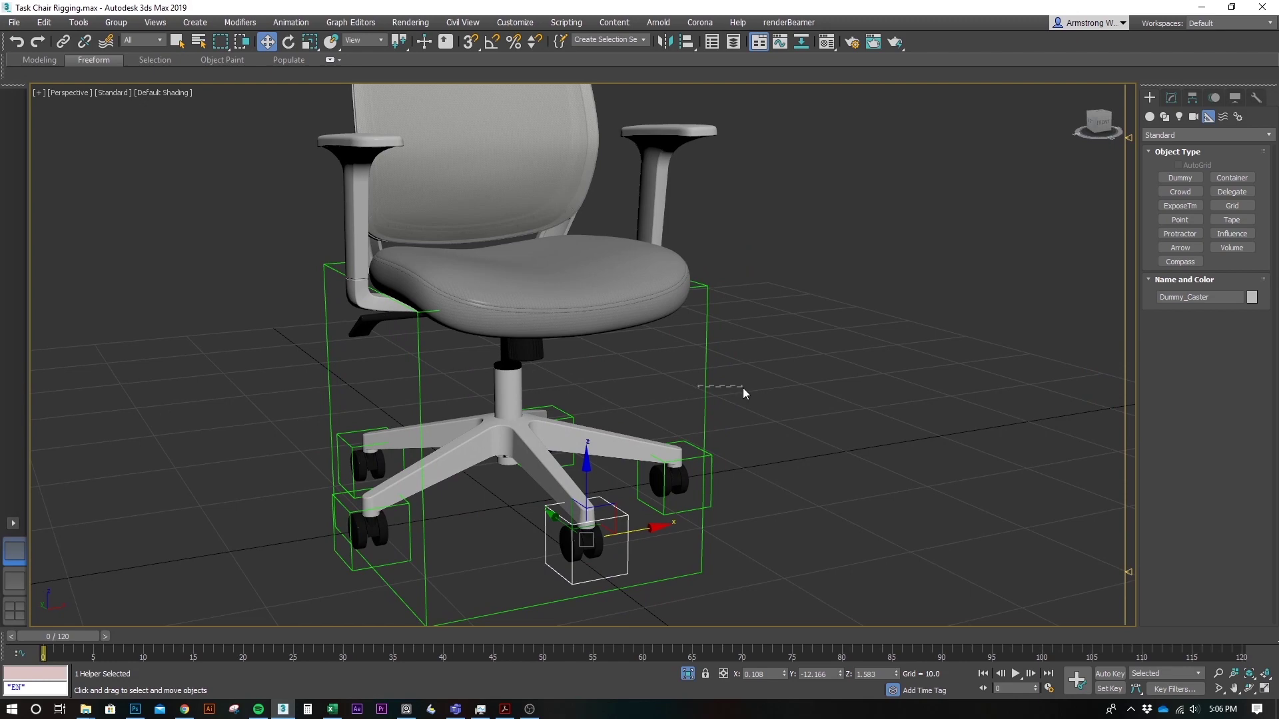
left_click(705, 389)
left_click_drag(575, 406, 742, 397)
key("ctrl+z")
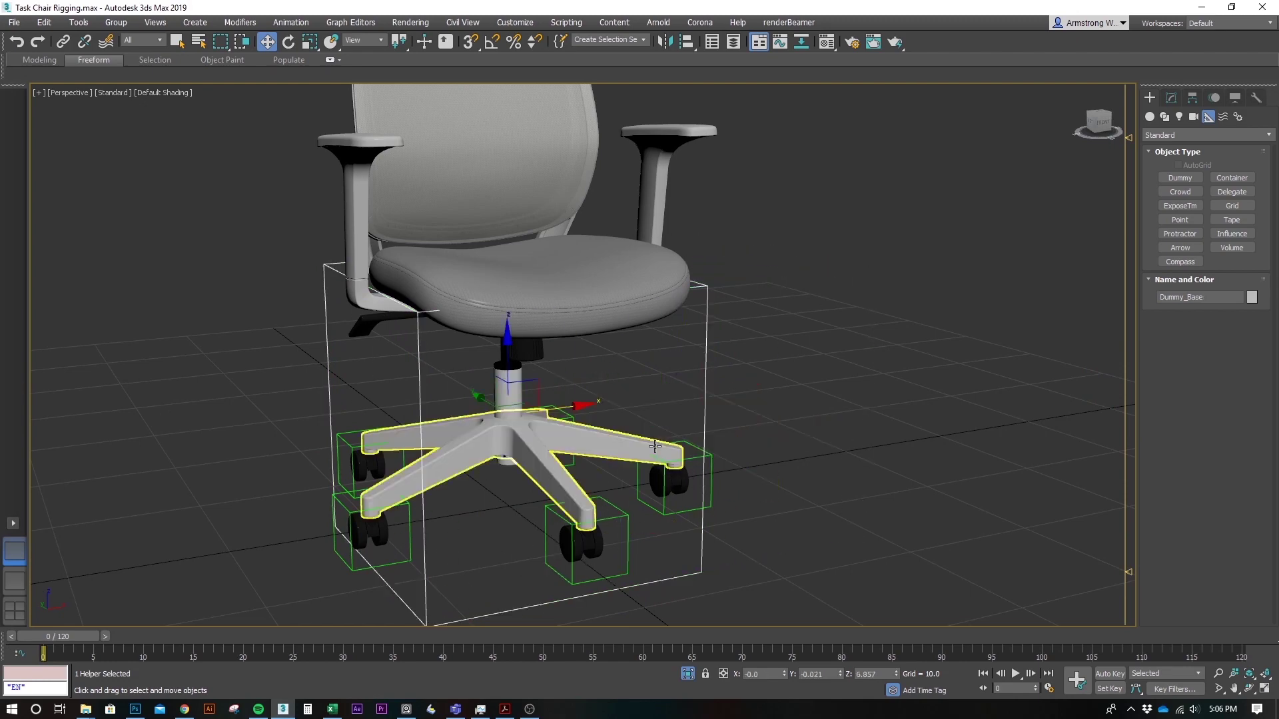
- Create a large Dummy helper over the chair in the front view, set its X position to 0 and lower it to about Z 24.6
middle_click_drag(670, 478, 672, 513)
middle_click_drag(636, 393, 643, 459)
left_click(578, 305)
key("f")
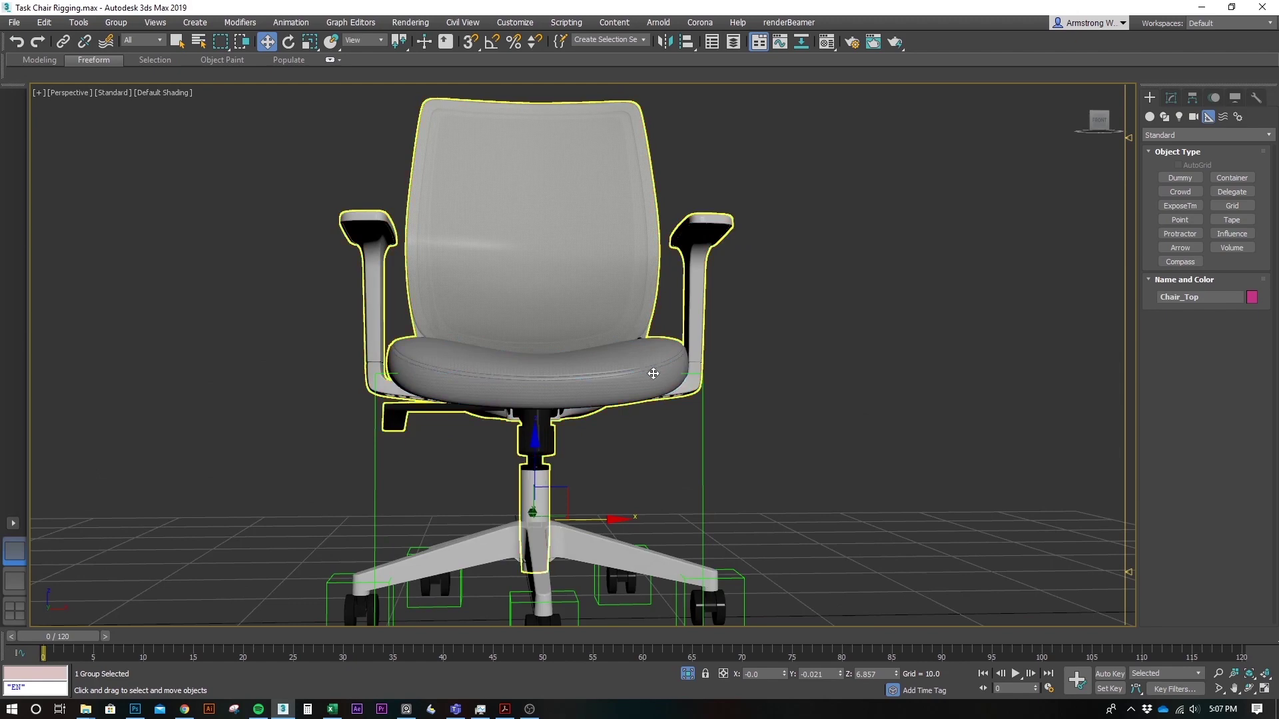
left_click(1180, 178)
scroll(567, 424, "down", 4)
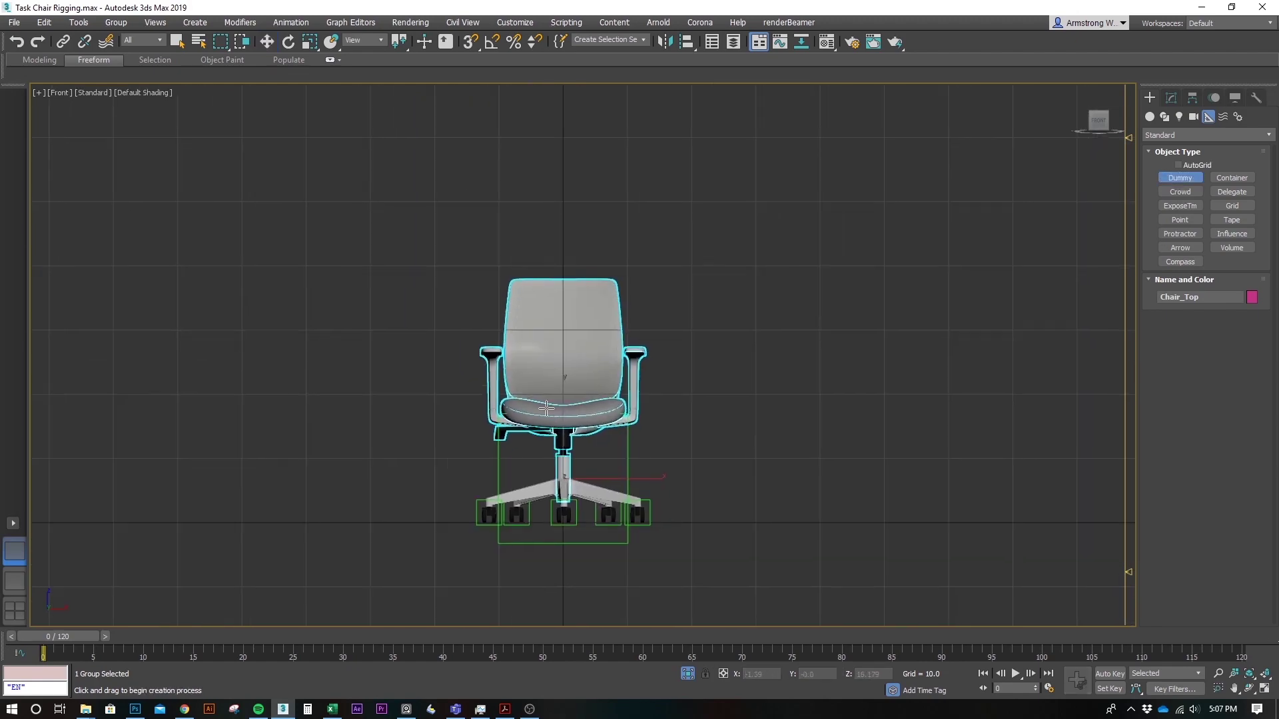
left_click_drag(442, 348, 510, 504)
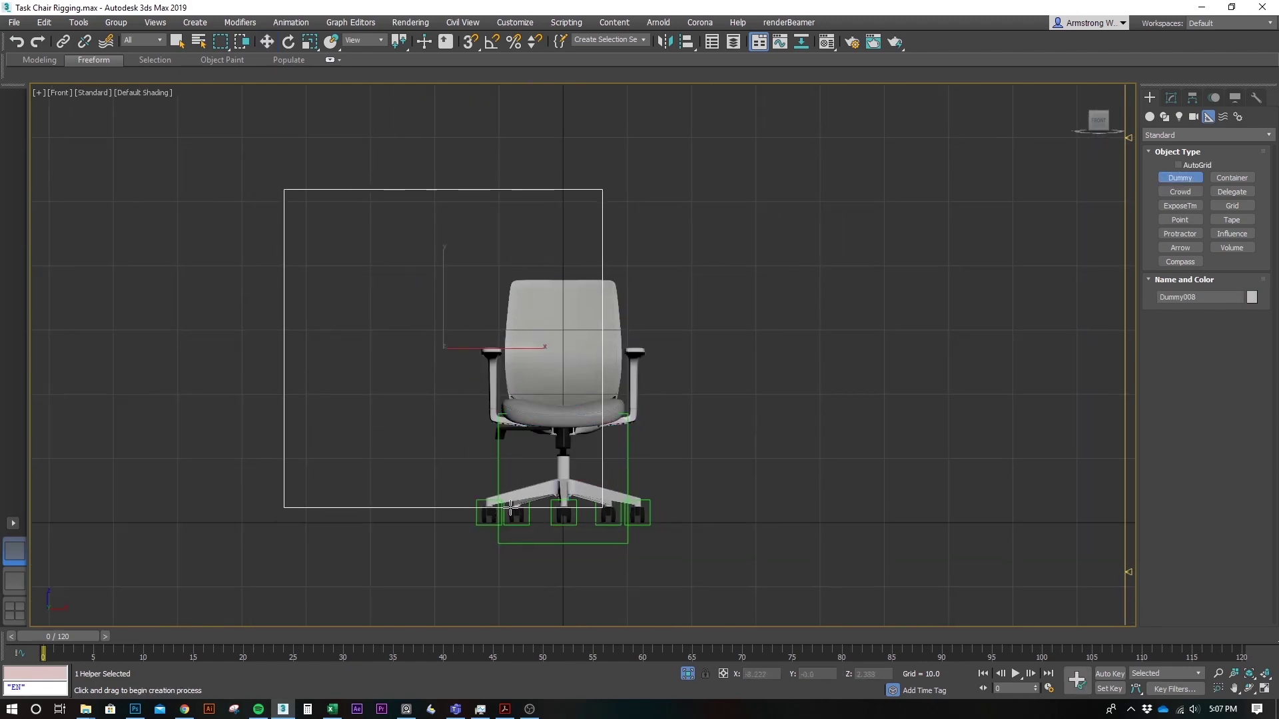
key("w")
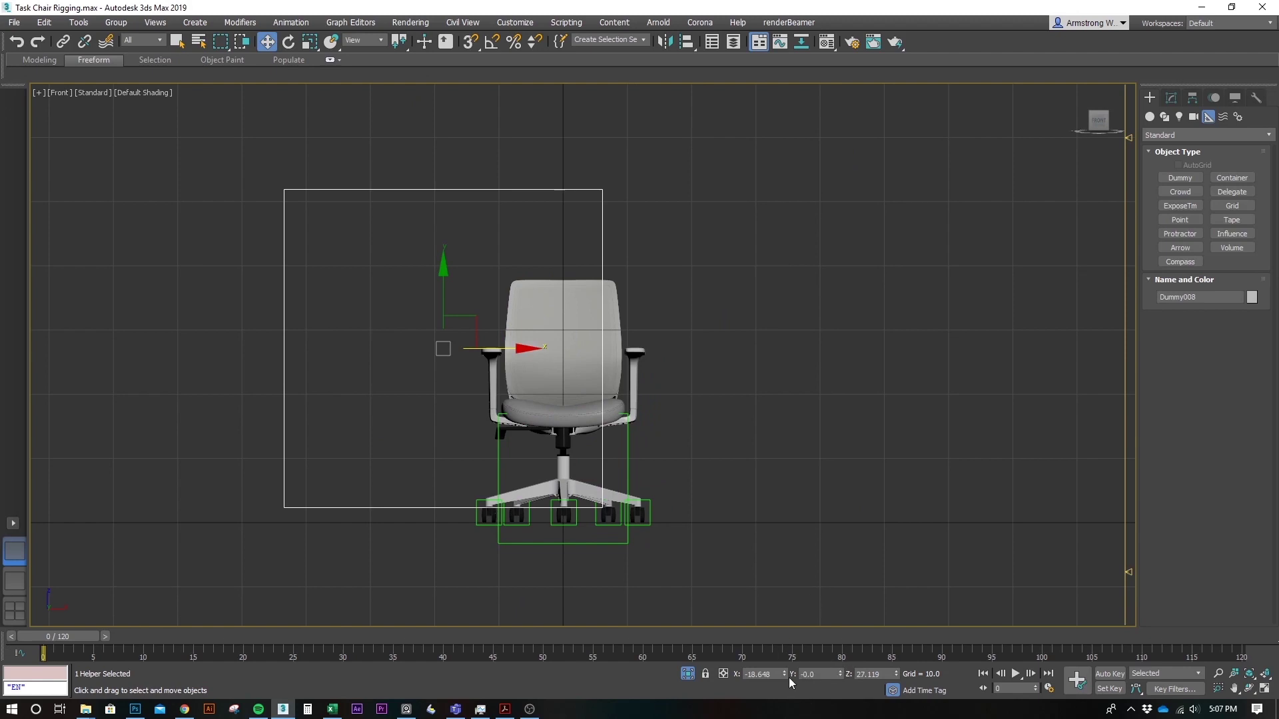
right_click(784, 676)
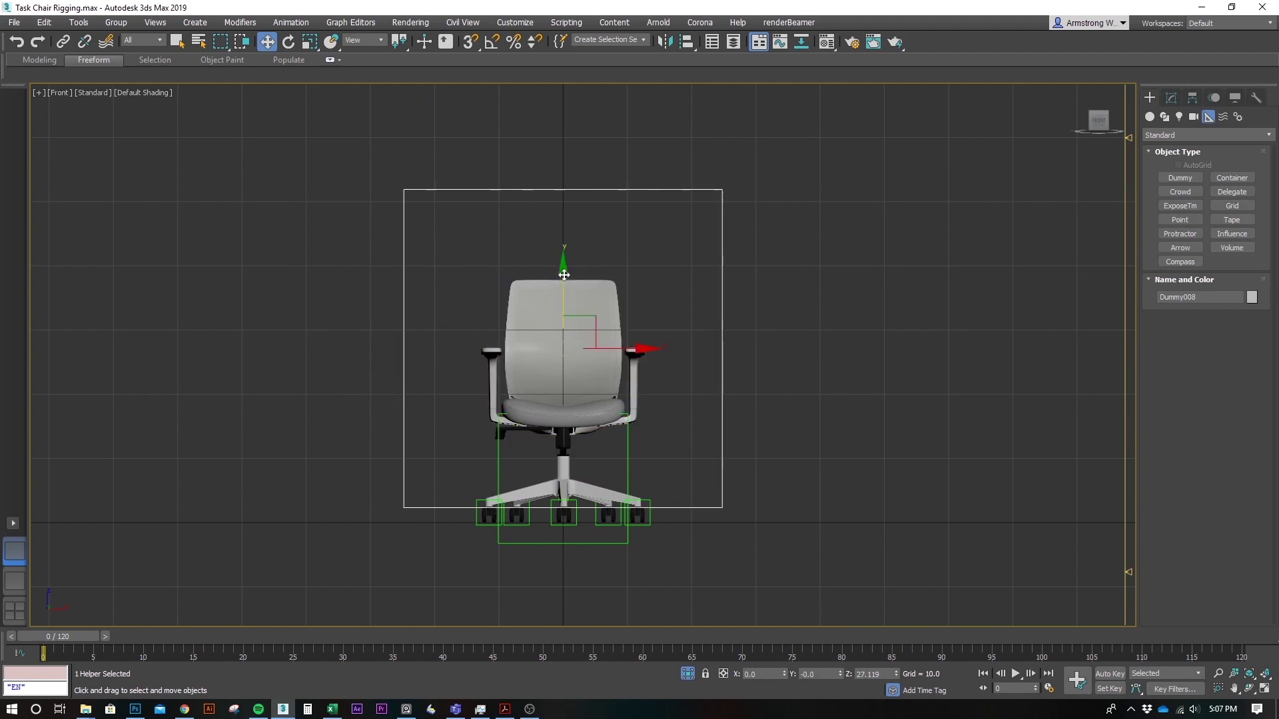
mouse_move(564, 275)
left_mouse_down()
mouse_move(564, 302)
mouse_move(565, 291)
left_mouse_up()
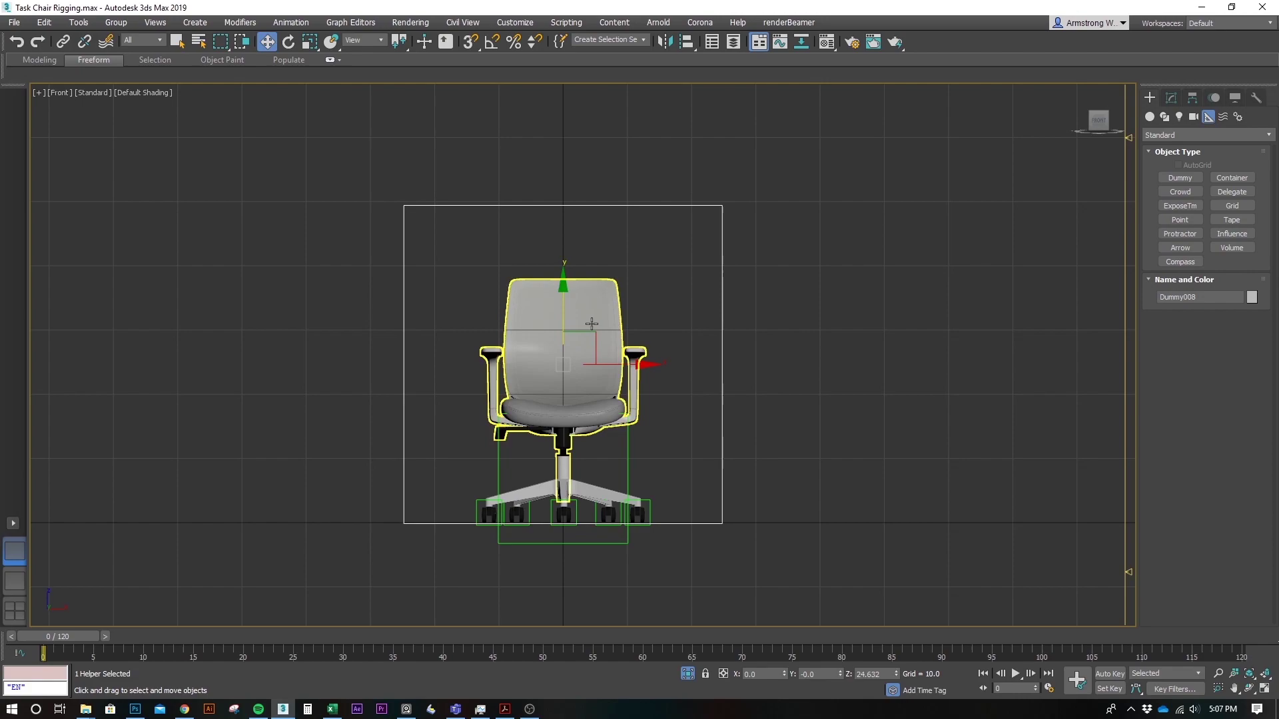
- Align the large dummy to the chair top's pivot point in X, Y and Z position, pivot to pivot
middle_click_drag(591, 324, 623, 334, "alt")
scroll(623, 335, "up", 5)
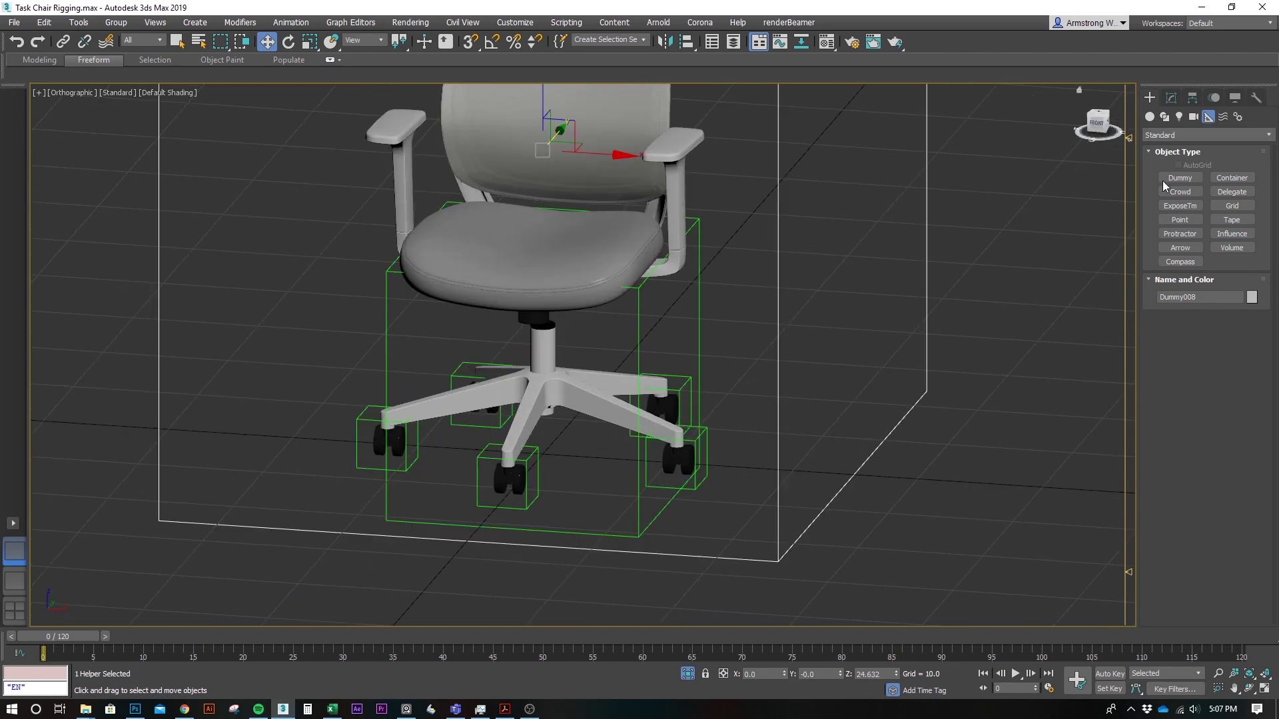
left_click(686, 42)
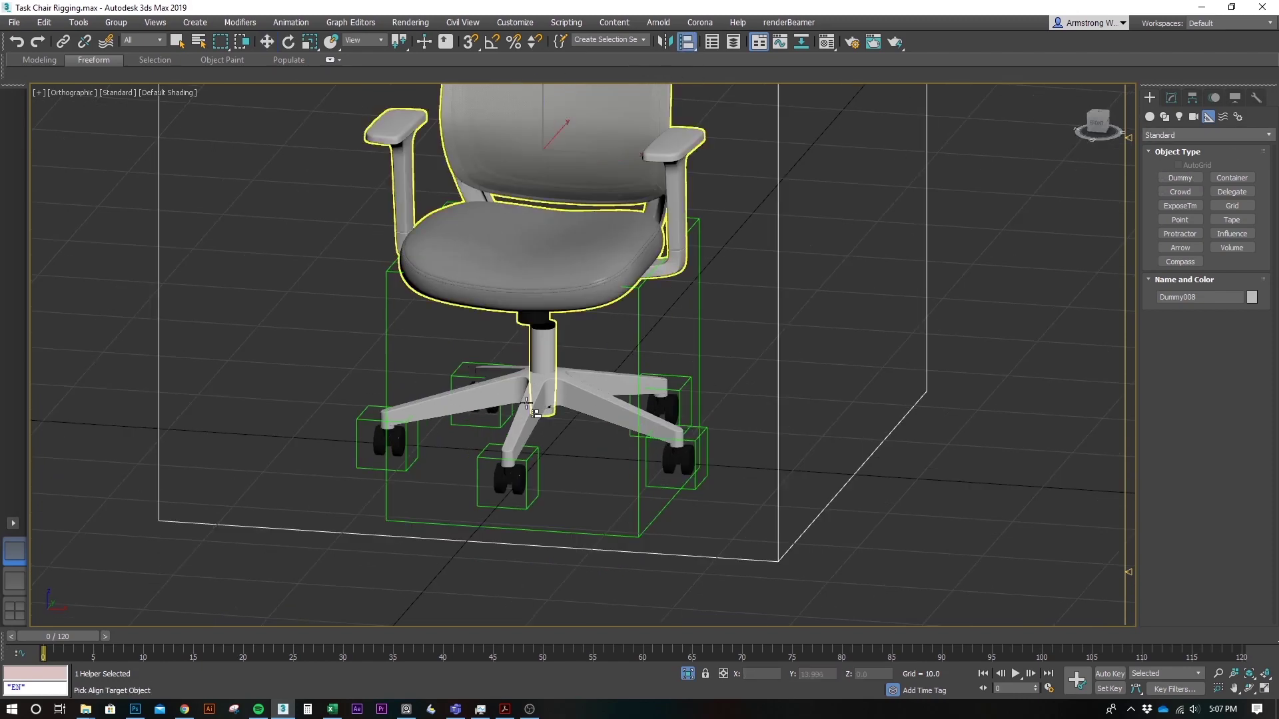
left_click(548, 356)
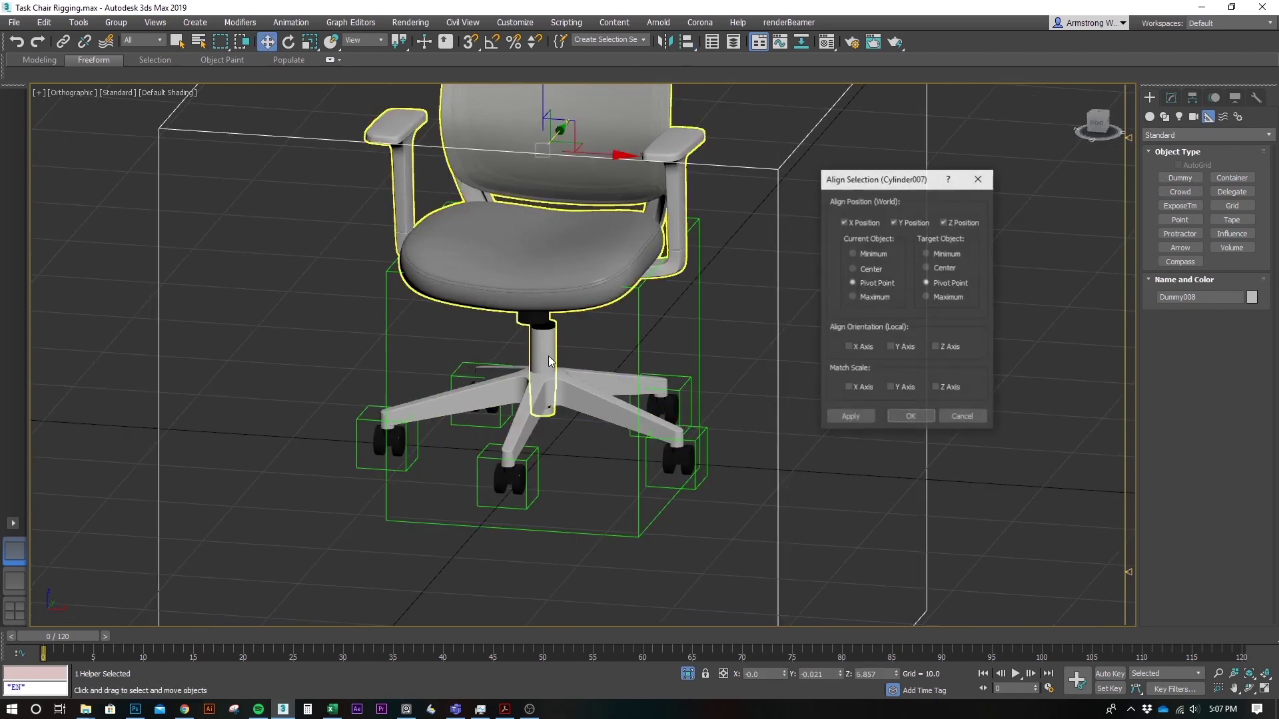
left_click(954, 415)
scroll(628, 471, "down", 4)
middle_click_drag(628, 471, 657, 410, "alt")
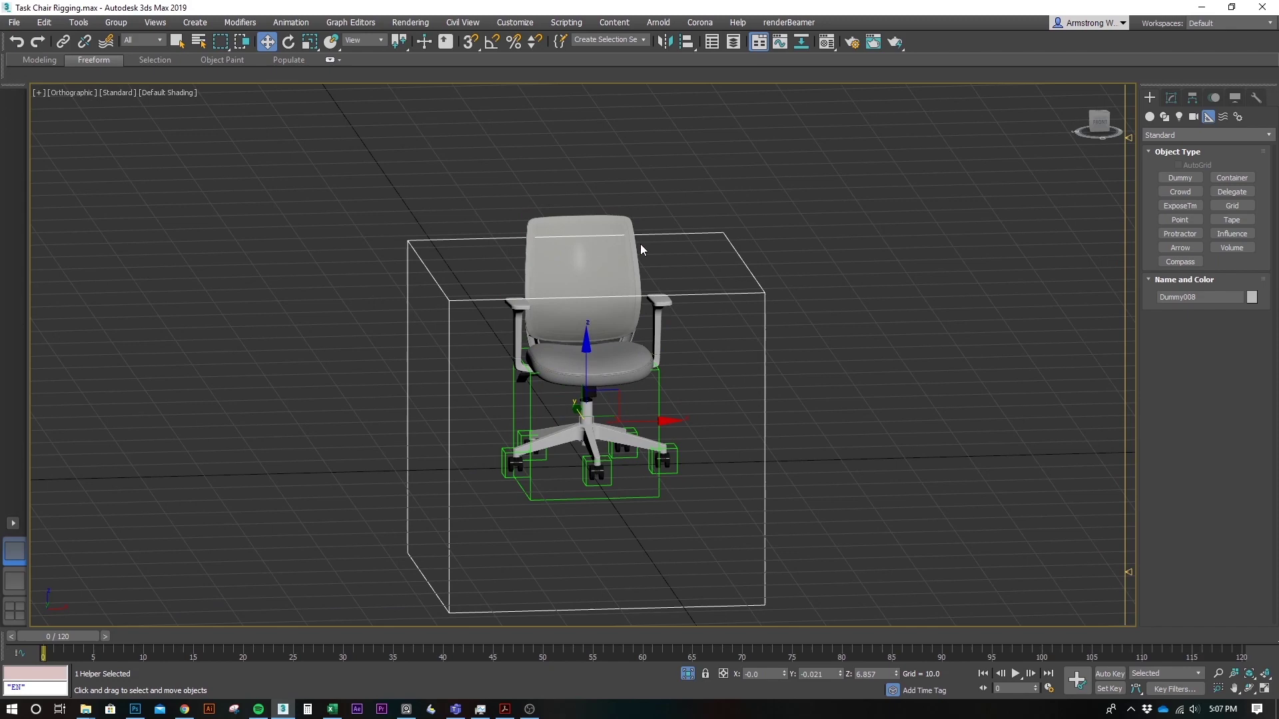
- Link the Chair_Top group to the large dummy and rename that dummy Dummy_Chair_Master
middle_click_drag(632, 199, 619, 181, "alt")
left_click(618, 181)
left_click(596, 231)
key("shift+z")
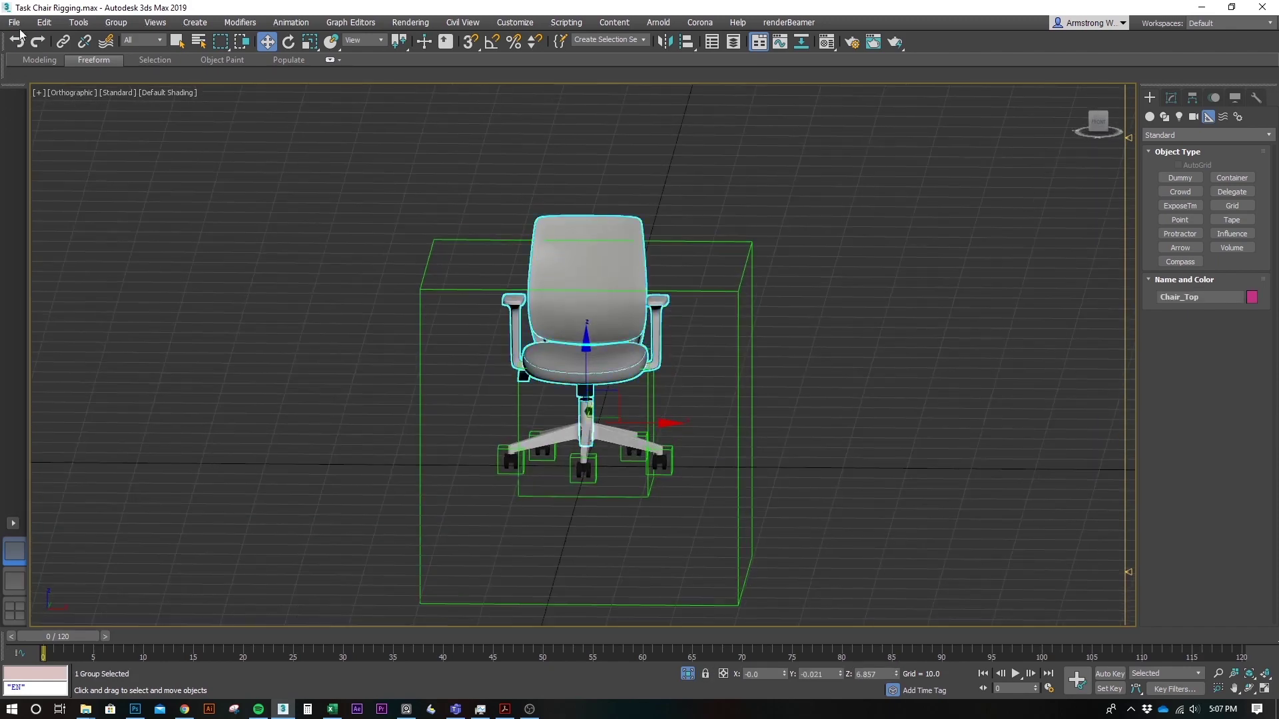
left_click(63, 41)
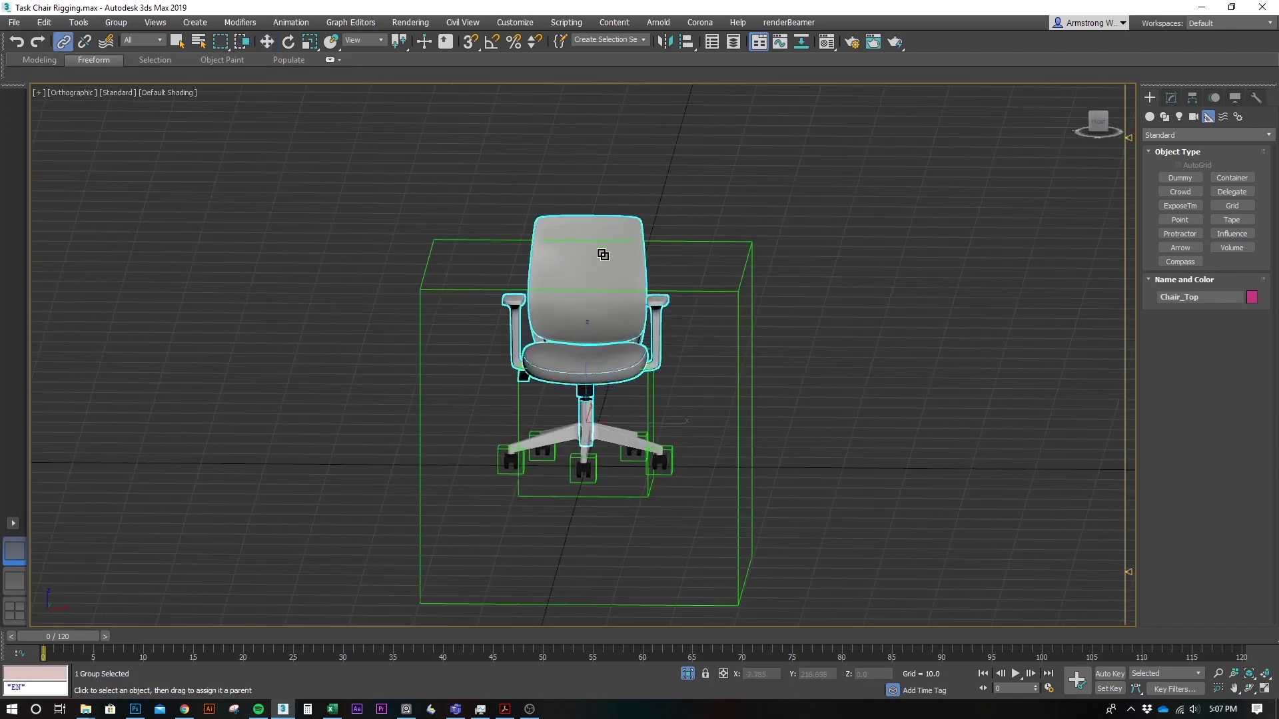
left_click_drag(732, 274, 748, 276)
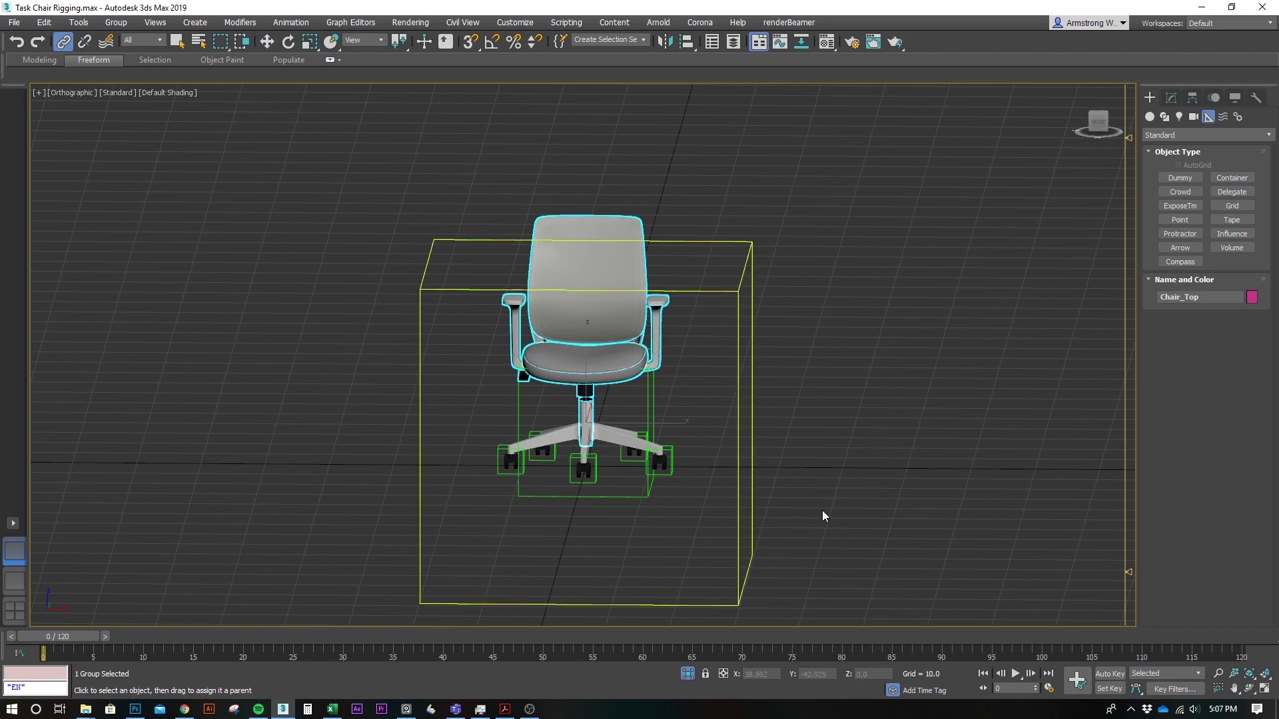
key("w")
left_click(752, 537)
left_click_drag(1205, 294, 1177, 296)
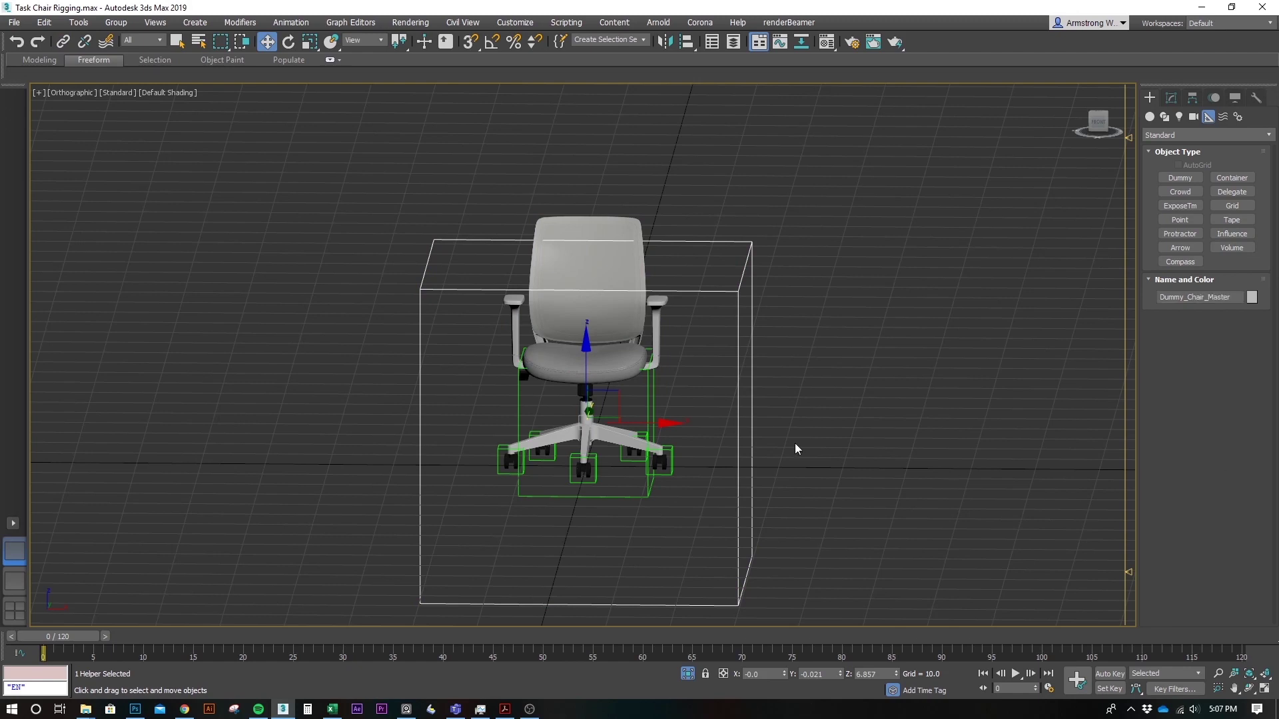
- Try moving Dummy_Chair_Master along X to test the chair top link, undoing each move
left_click(721, 430)
key("ctrl+z")
left_click_drag(665, 424, 905, 431)
key("ctrl+z")
middle_click_drag(630, 476, 666, 420)
middle_click_drag(667, 419, 694, 427, "alt")
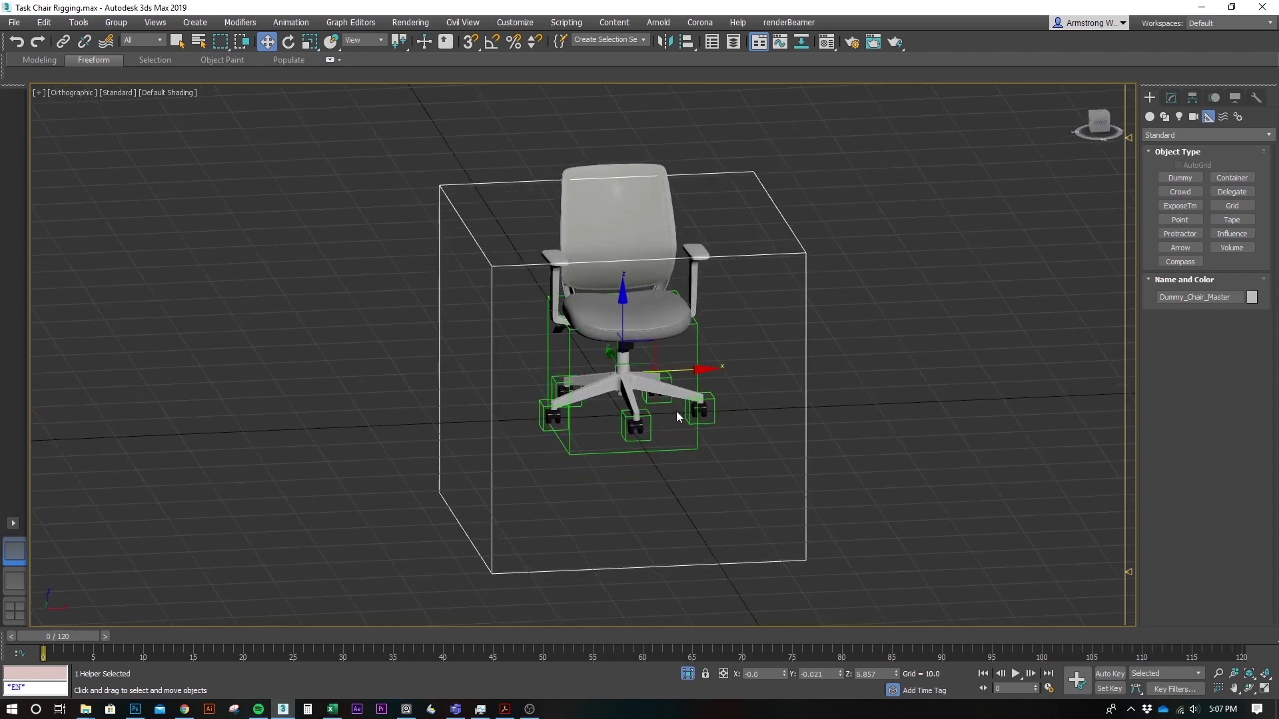
scroll(676, 411, "up", 3)
left_click_drag(669, 369, 845, 343)
key("ctrl+z")
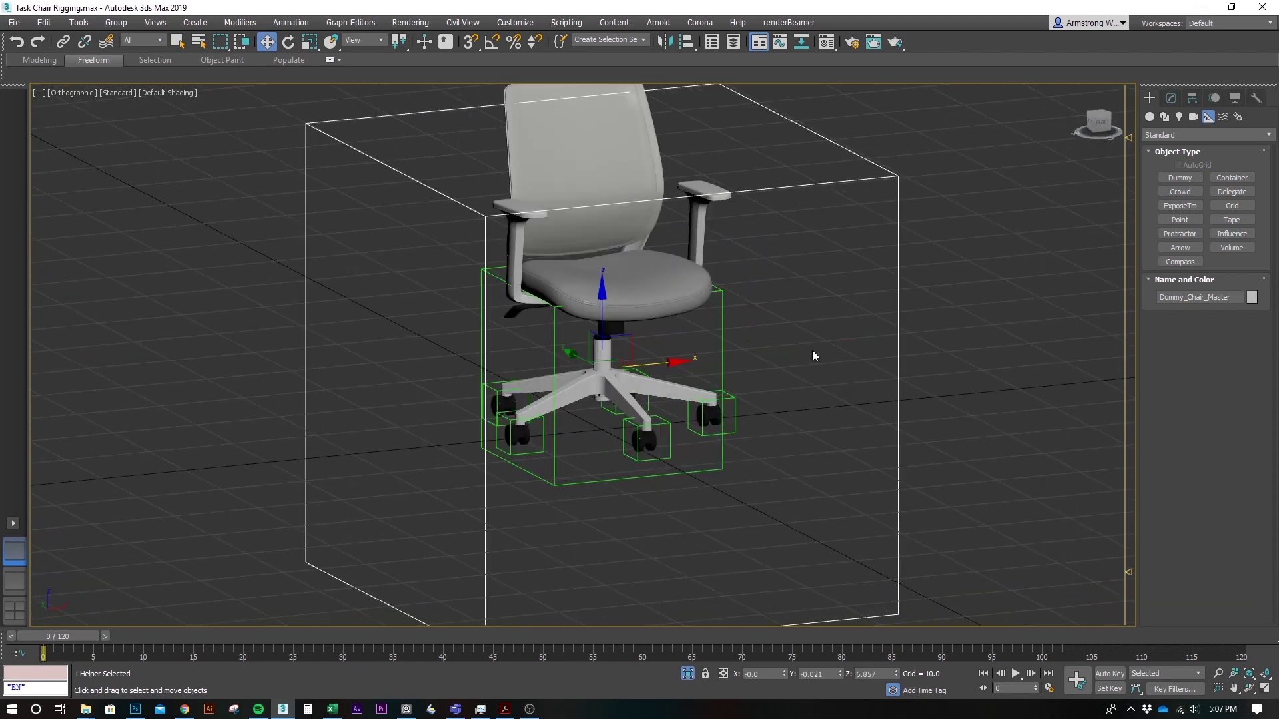
- Try moving Dummy_Base about 20 units along X and cancel the move
left_click(729, 357)
left_click_drag(750, 351, 893, 343)
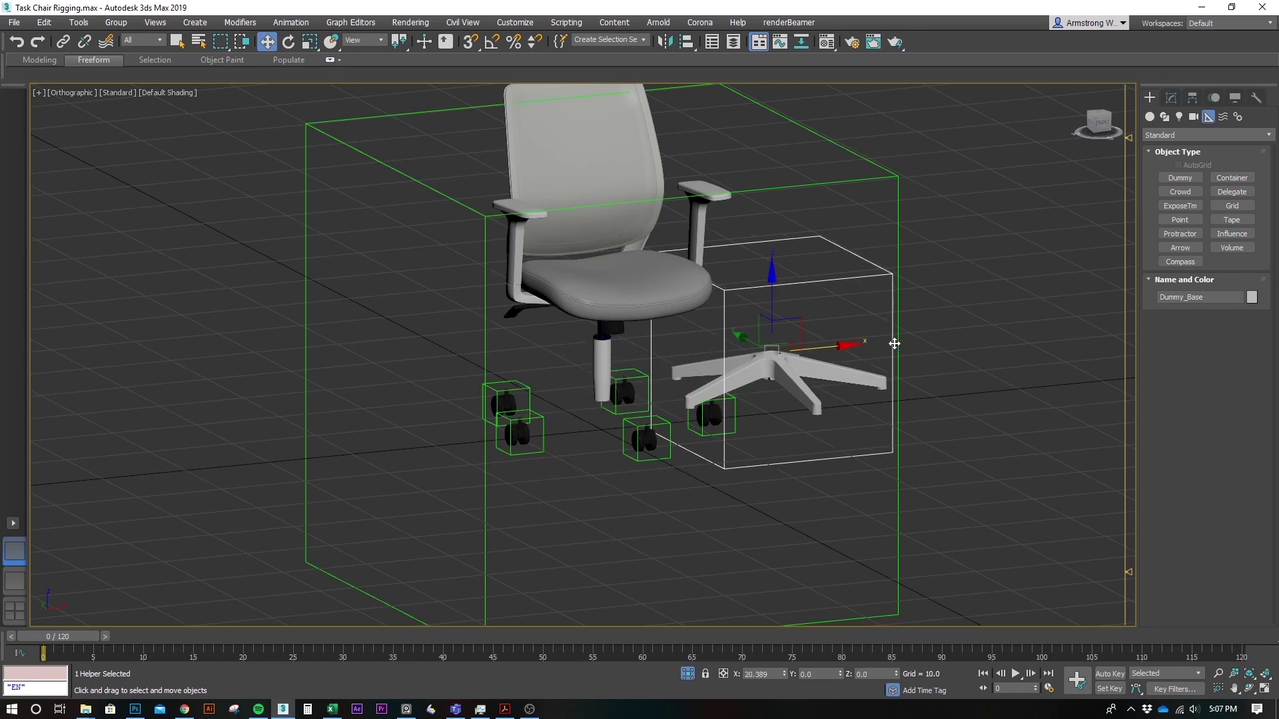
right_click(893, 344)
- Link Dummy_Base to Dummy_Chair_Master
middle_click_drag(739, 398, 736, 397)
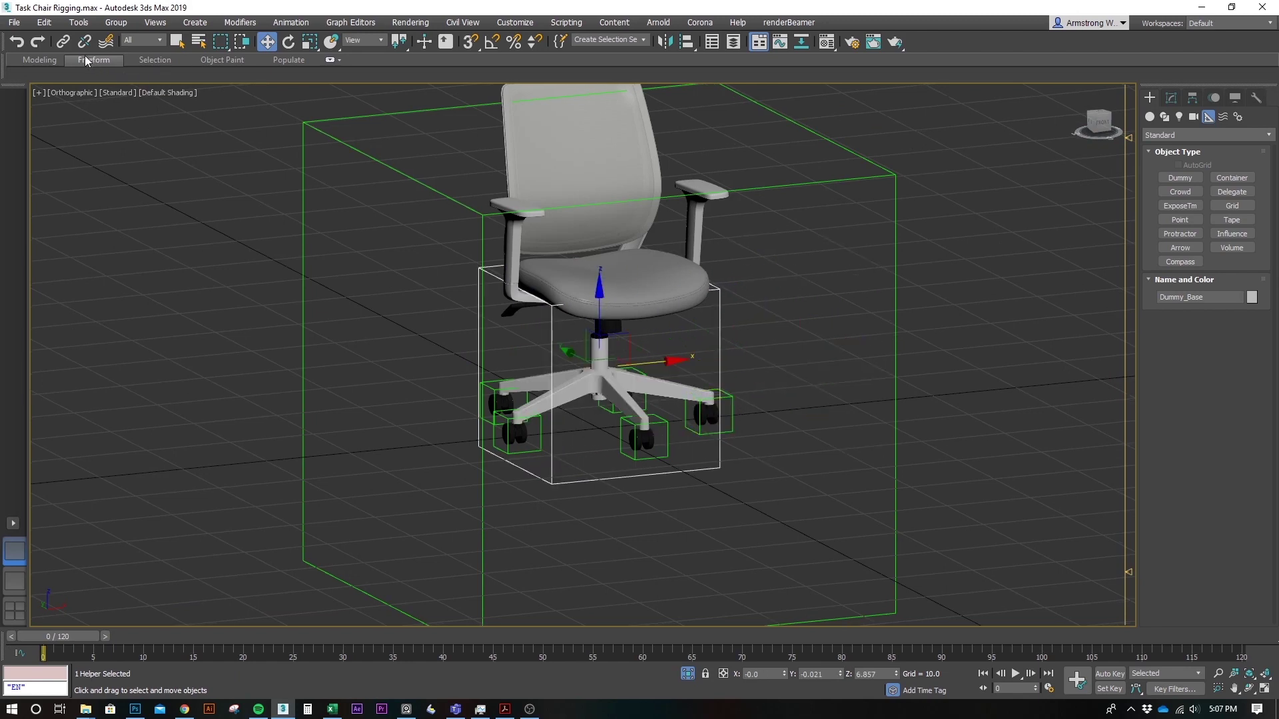
left_click(65, 41)
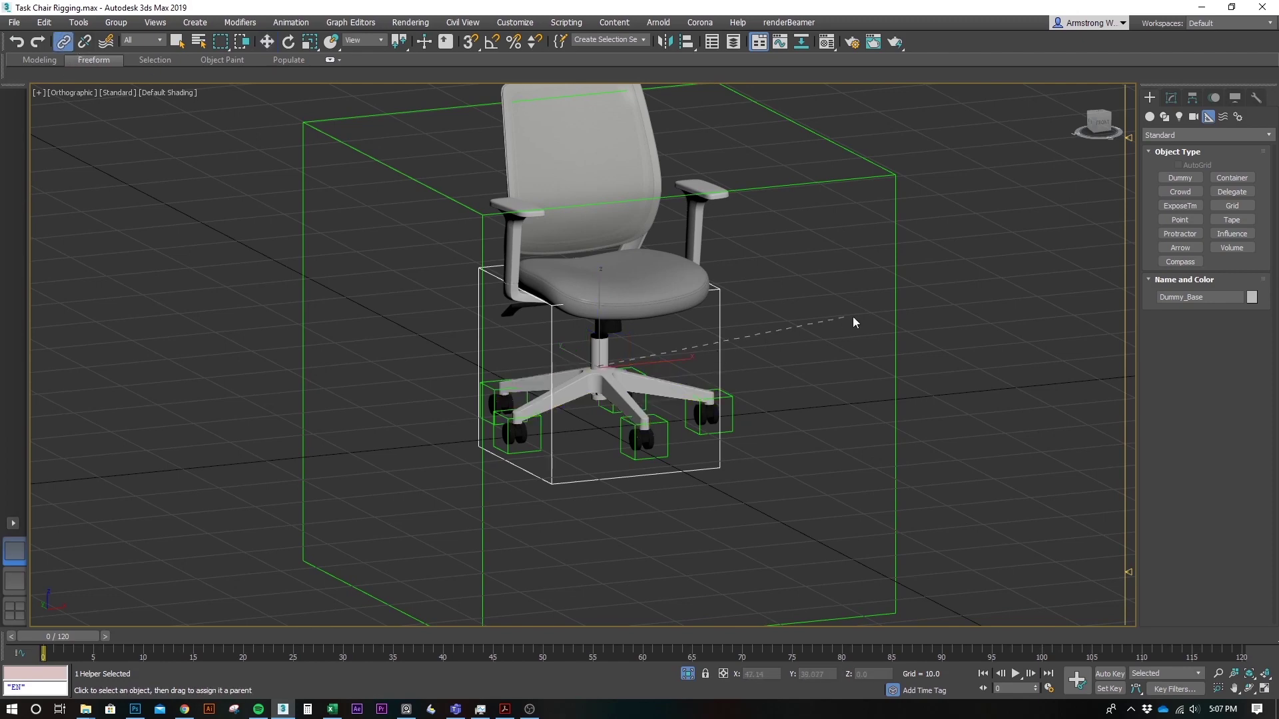
left_click_drag(855, 322, 901, 317)
key("w")
middle_click_drag(942, 332, 885, 355)
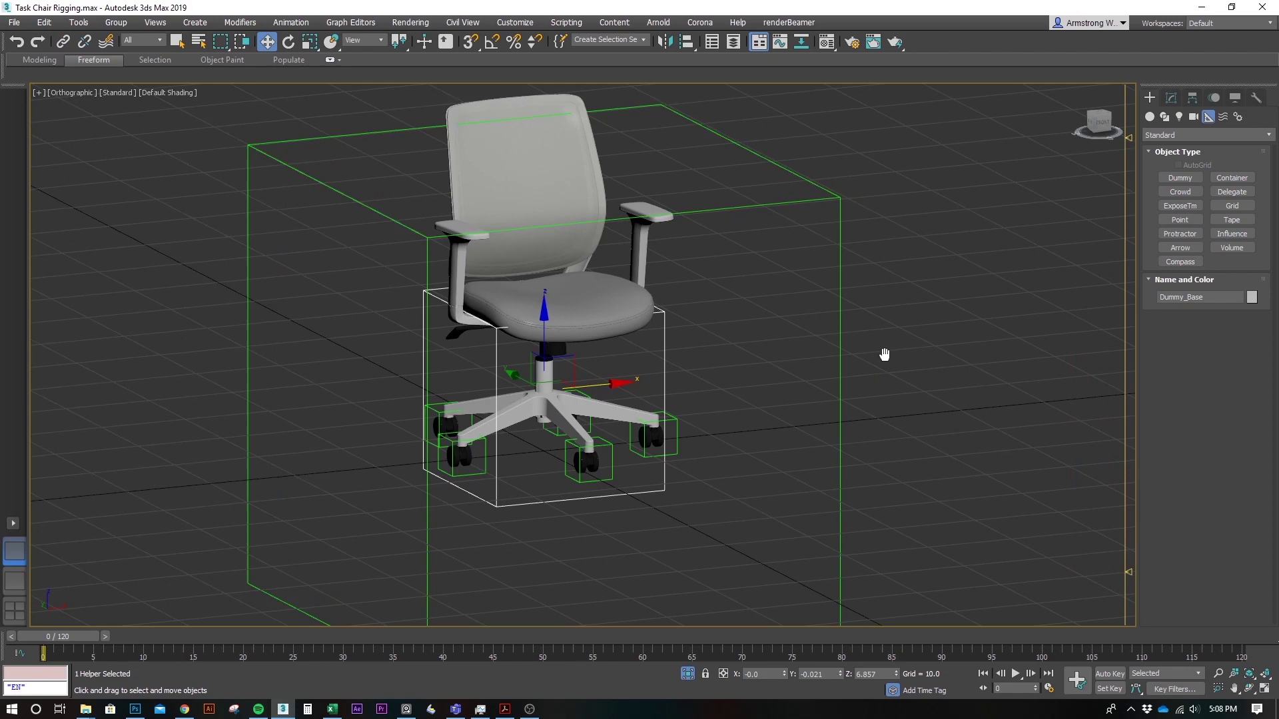
- Test the base link by moving Dummy_Chair_Master along X twice, undoing each move
left_click(839, 388)
middle_click_drag(801, 399, 792, 334)
left_click_drag(610, 326, 872, 307)
key("ctrl+z")
middle_click_drag(843, 340, 810, 428)
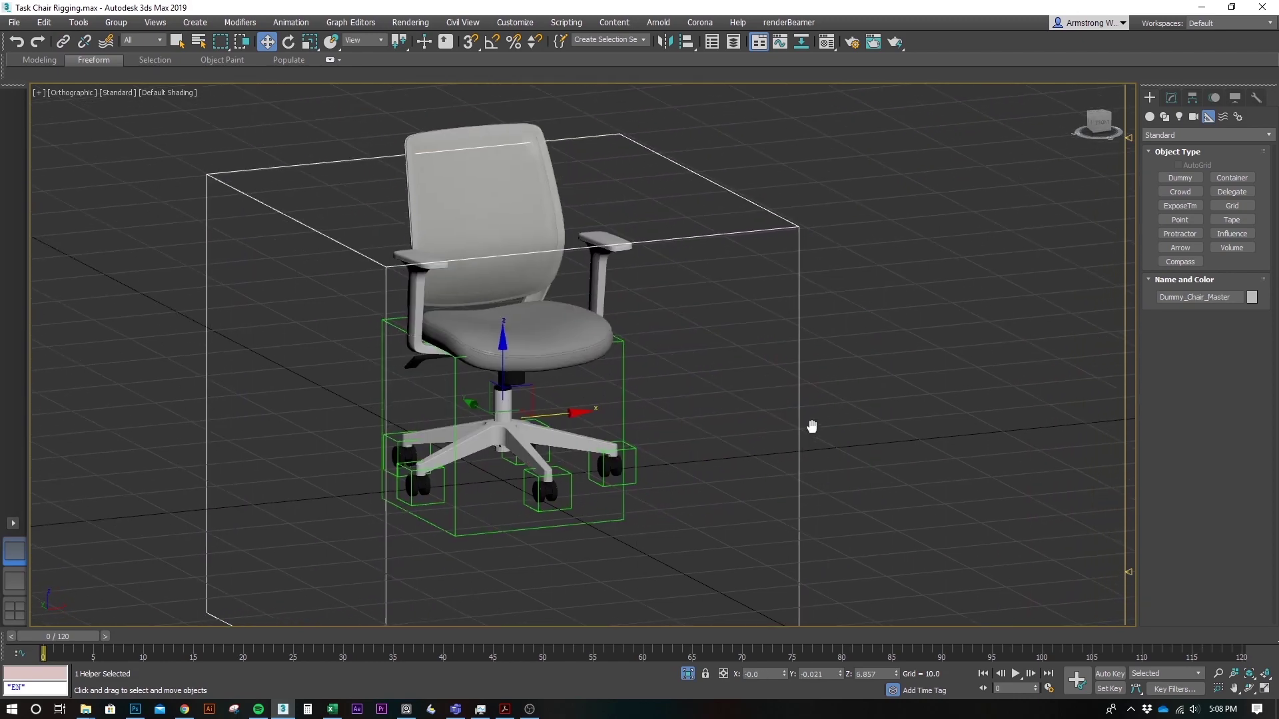
middle_click_drag(705, 461, 749, 394)
middle_click_drag(750, 395, 741, 416, "alt")
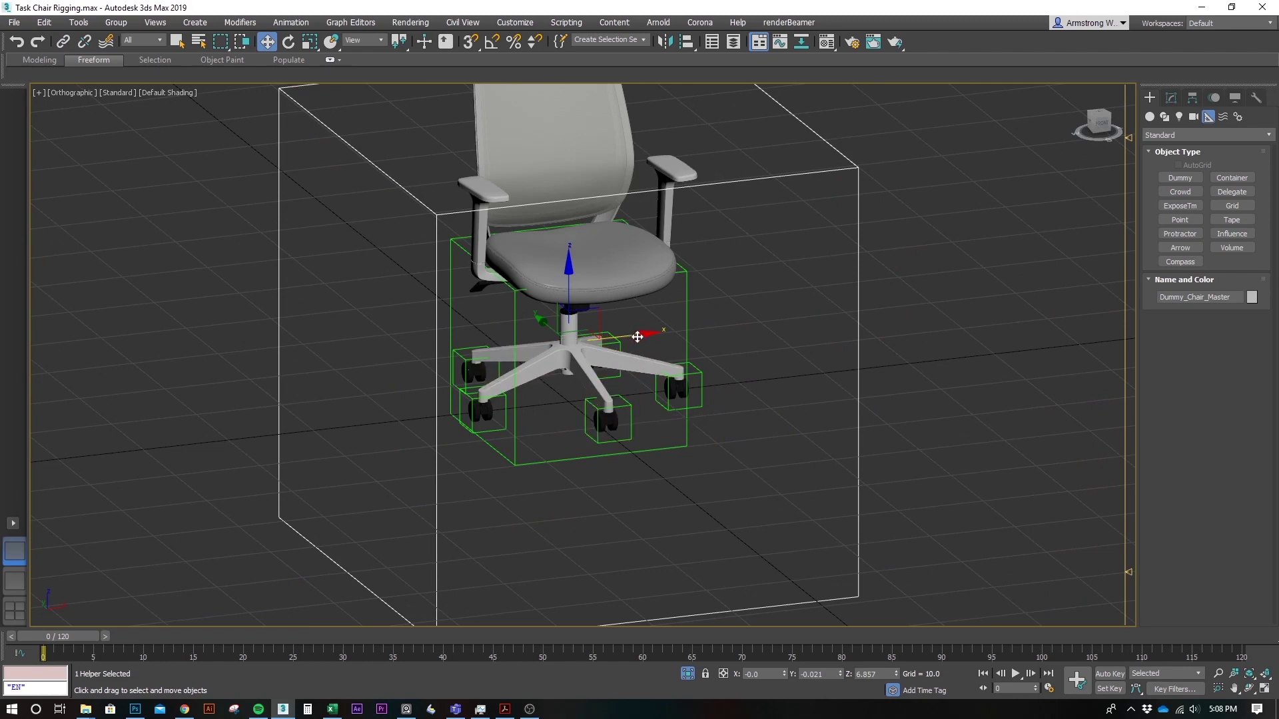
left_click_drag(633, 337, 859, 313)
key("ctrl+z")
- Try rotating the front caster's dummy about -72 degrees around Z
middle_click_drag(833, 365, 828, 393)
middle_click_drag(734, 410, 756, 391, "alt")
left_click(648, 432)
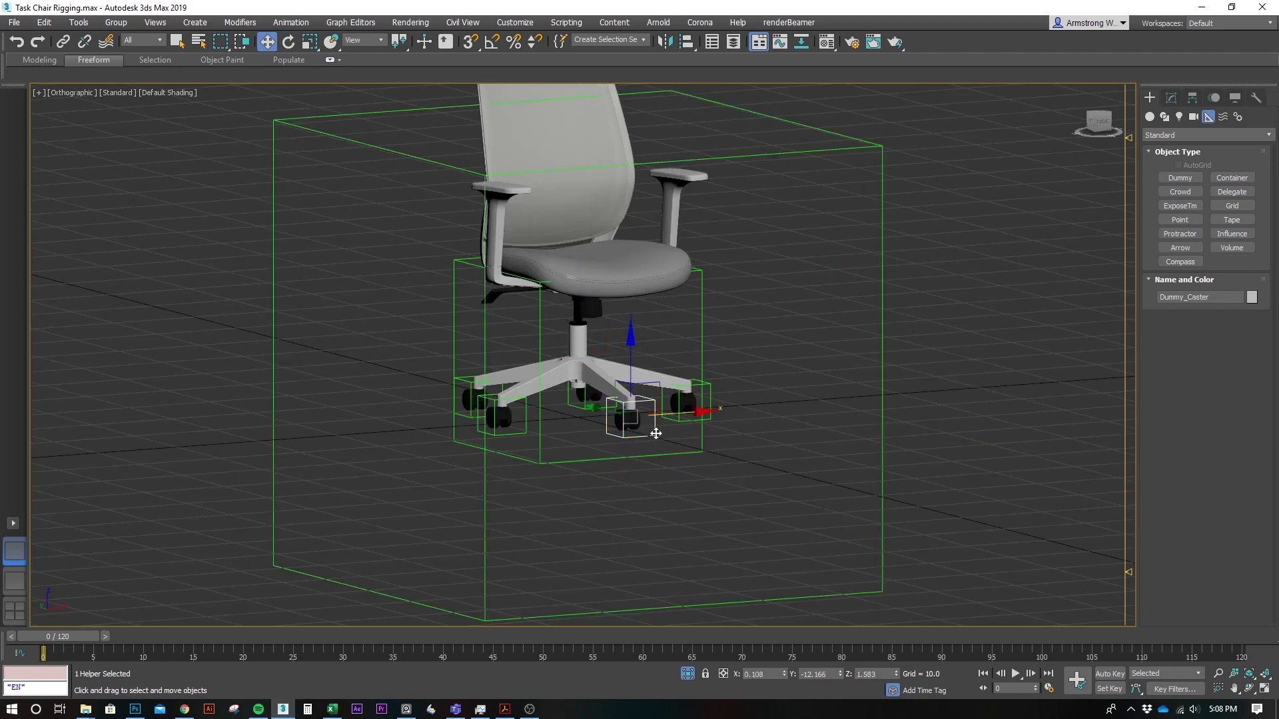
scroll(651, 428, "up", 5)
scroll(656, 424, "down", 2)
left_click(820, 391)
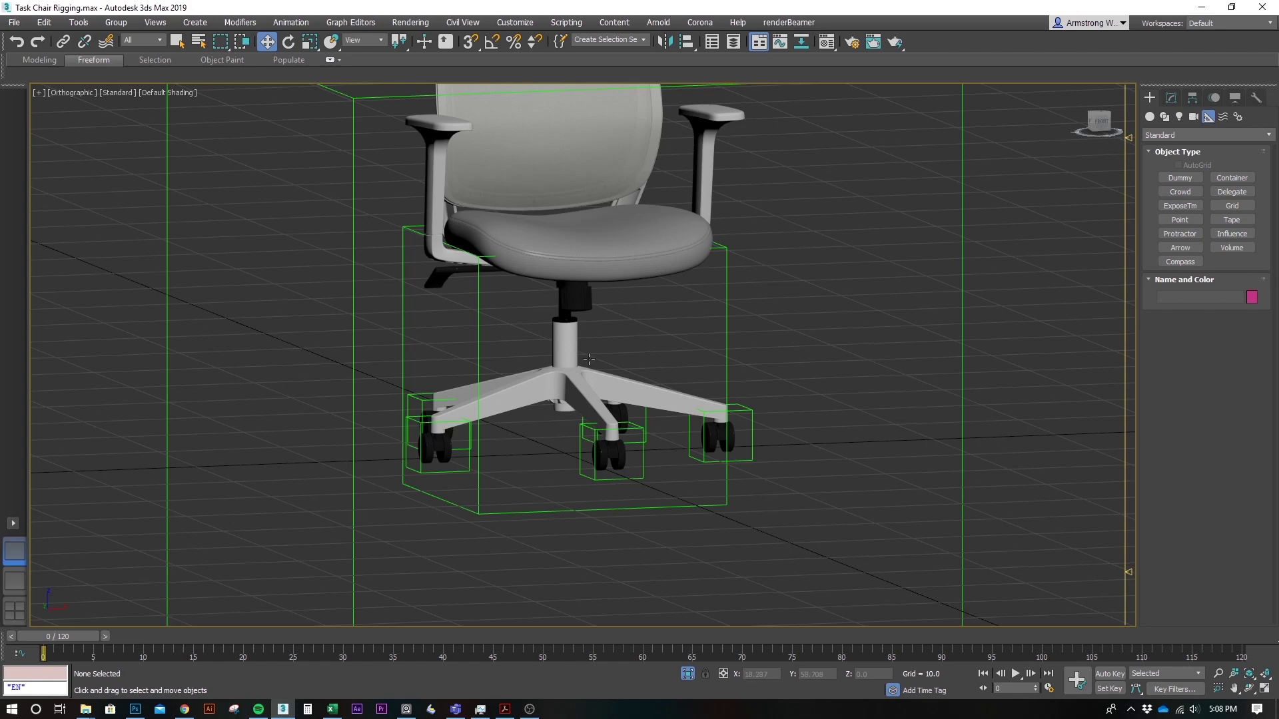
middle_click_drag(684, 383, 694, 376, "alt")
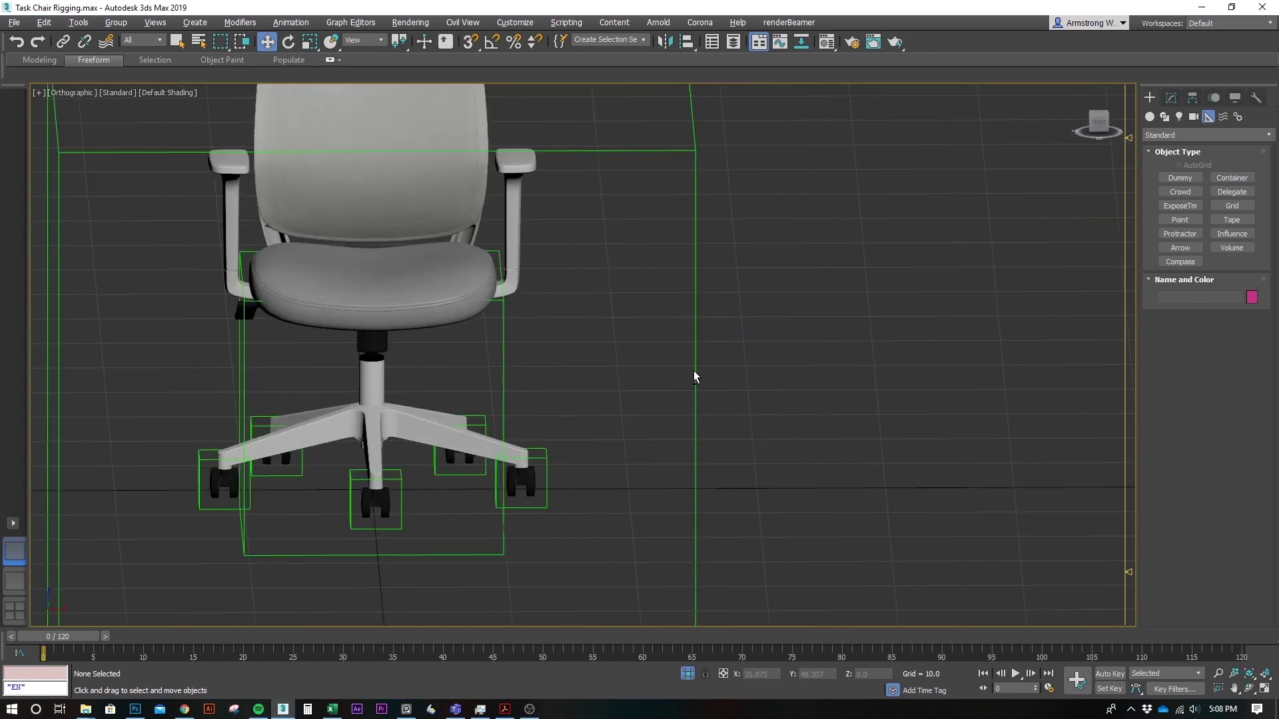
middle_click_drag(499, 370, 726, 330)
left_click(629, 477)
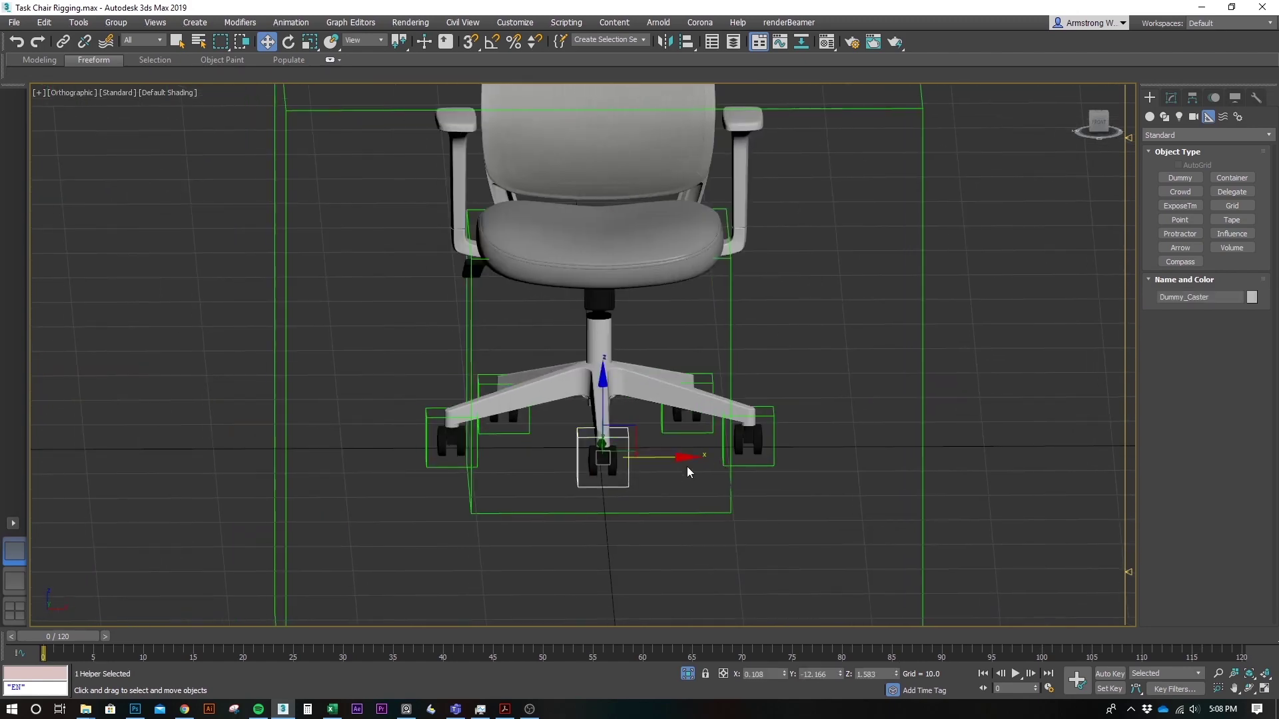
key("e")
left_click_drag(623, 471, 556, 475)
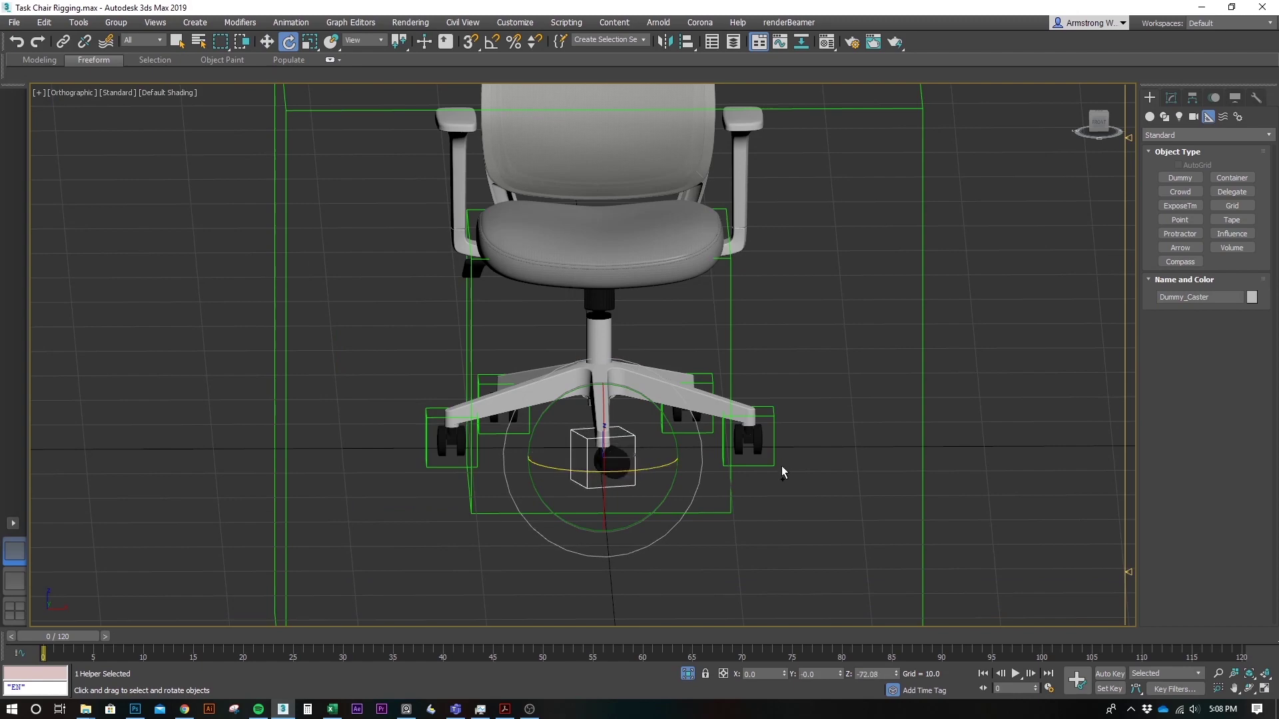
- Try rotating all five caster dummies together around Z, and clear the selection
middle_click_drag(777, 467, 733, 474, "alt")
left_click(779, 482, "ctrl")
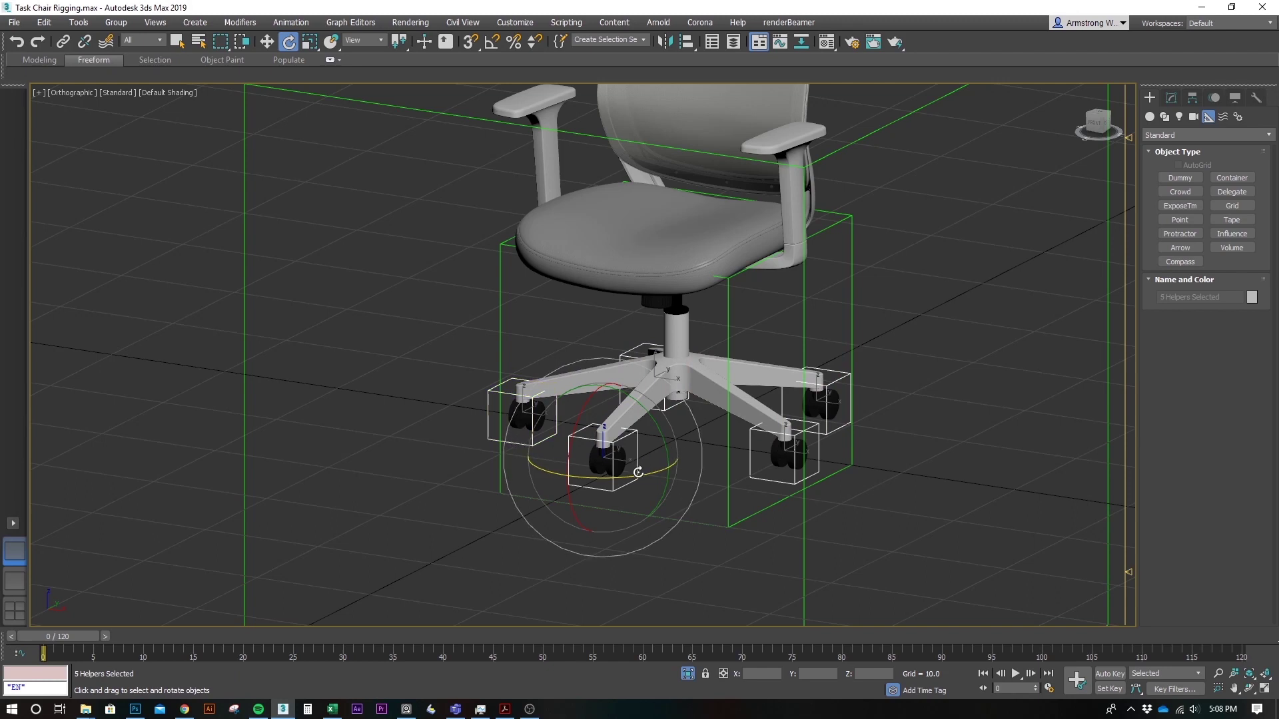
mouse_move(637, 472)
left_mouse_down()
mouse_move(702, 474)
mouse_move(682, 493)
mouse_move(685, 470)
mouse_move(706, 478)
mouse_move(442, 457)
mouse_move(673, 457)
mouse_move(508, 479)
mouse_move(765, 469)
mouse_move(540, 471)
mouse_move(625, 468)
left_mouse_up()
left_click(909, 492)
middle_click_drag(940, 442, 862, 449)
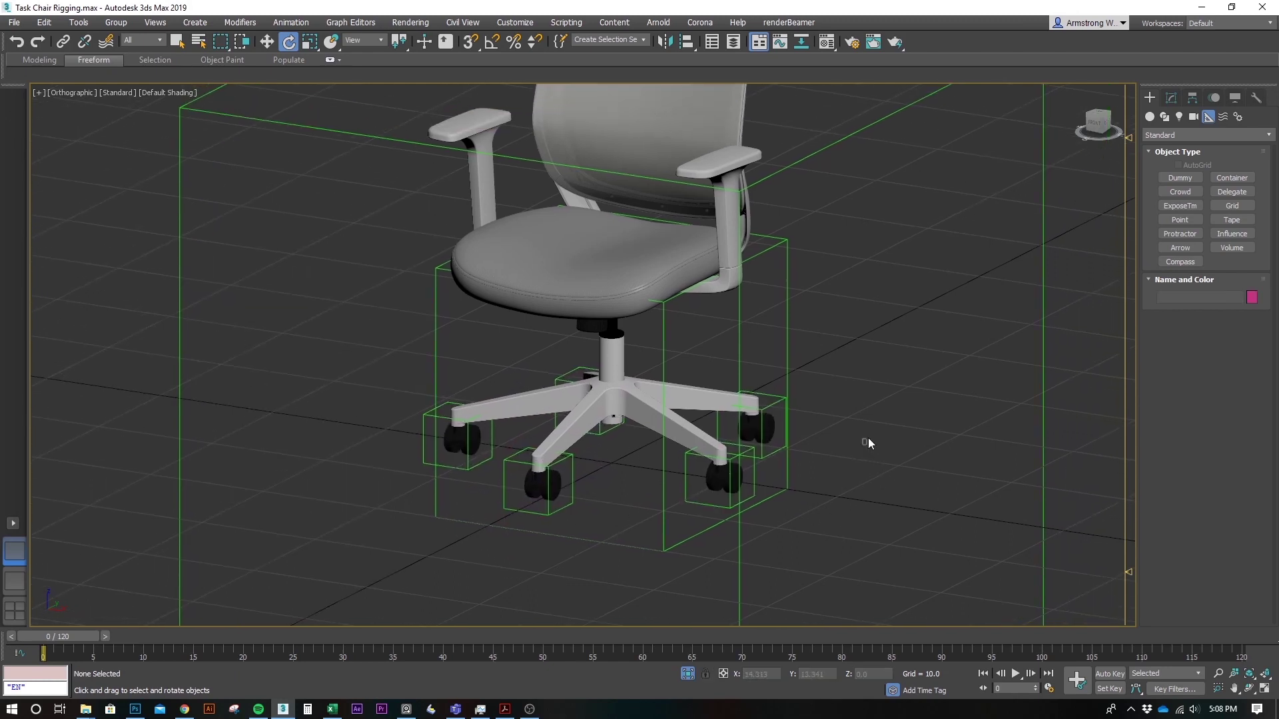
- Draw a circle spline on the ground beside the chair base, centred at about X 21.3, Y 1.1
left_click(1150, 117)
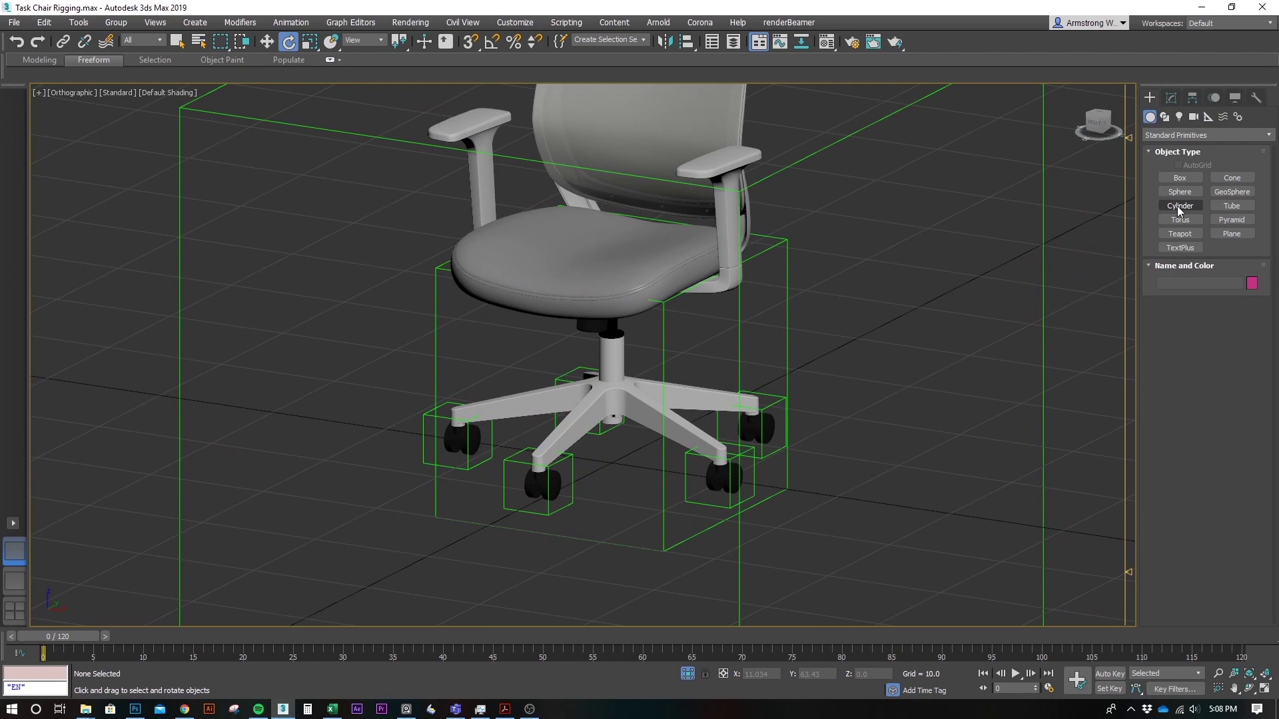
left_click(1164, 116)
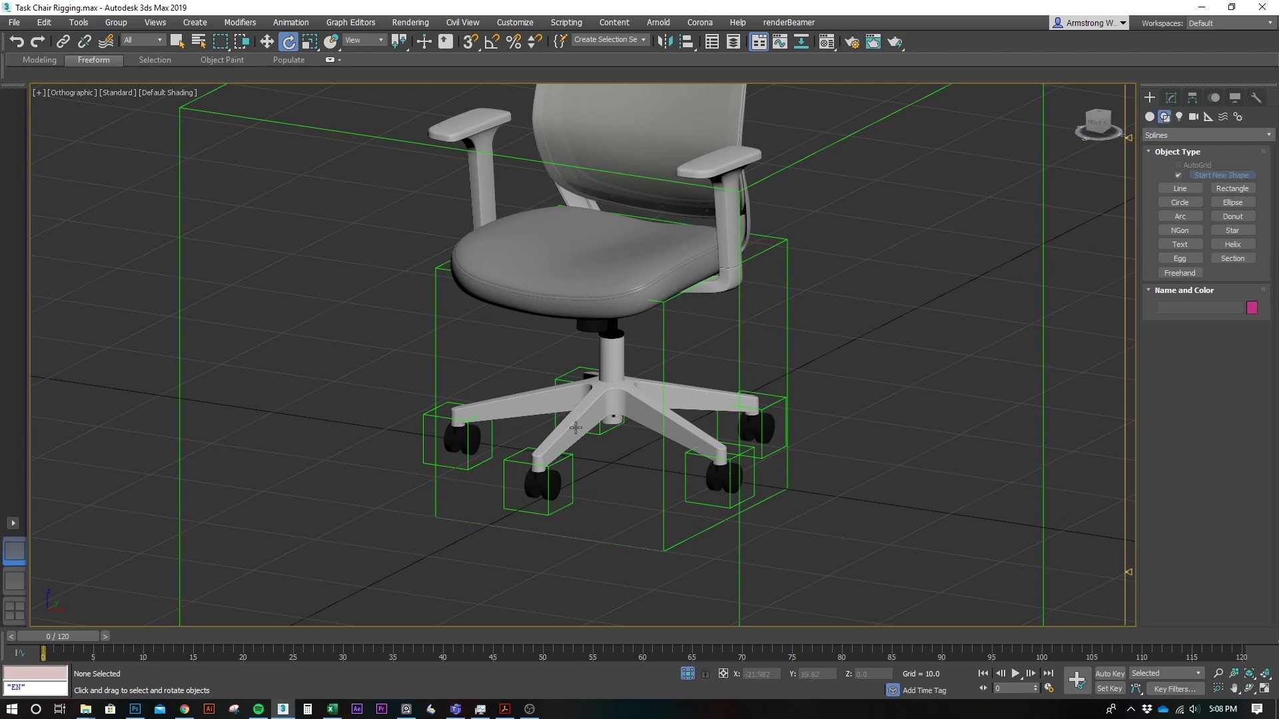
left_click(1180, 201)
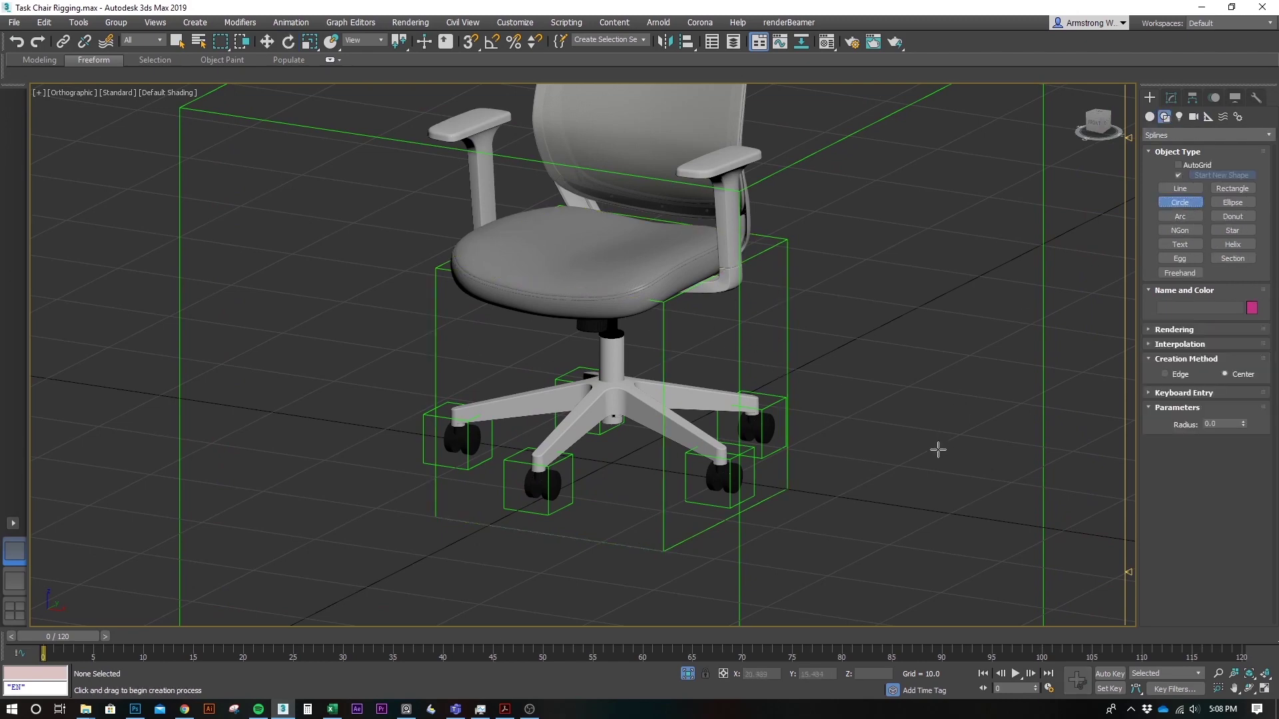
middle_click_drag(937, 448, 892, 400)
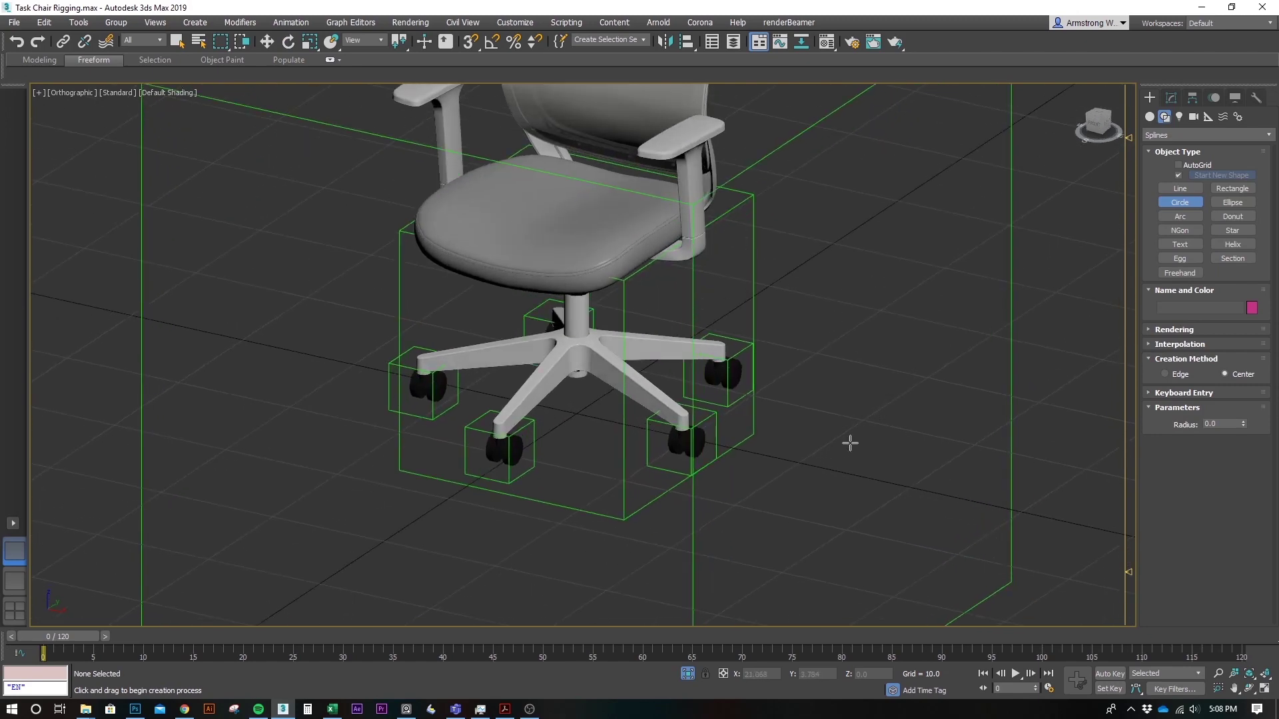
scroll(799, 385, "down", 5)
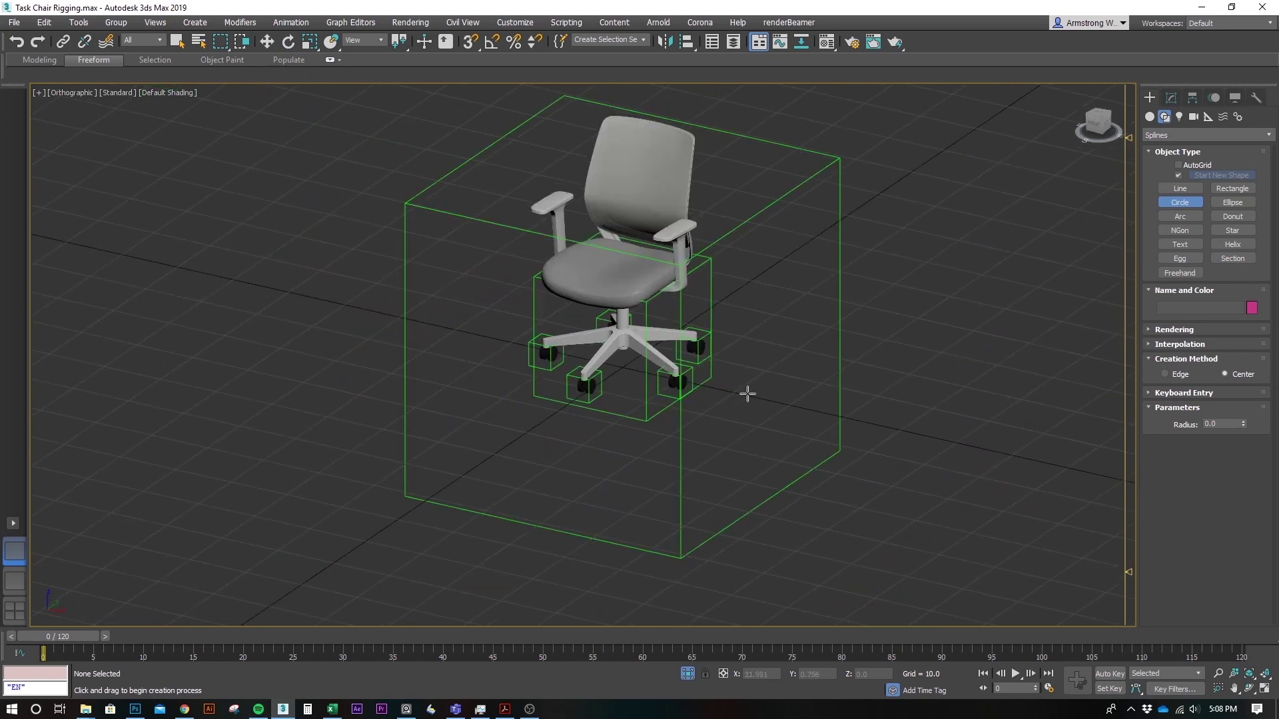
left_click_drag(747, 394, 786, 434)
- Centre the circle at X 0, Y 0 and raise it to about Z 9.9, below the seat
key("w")
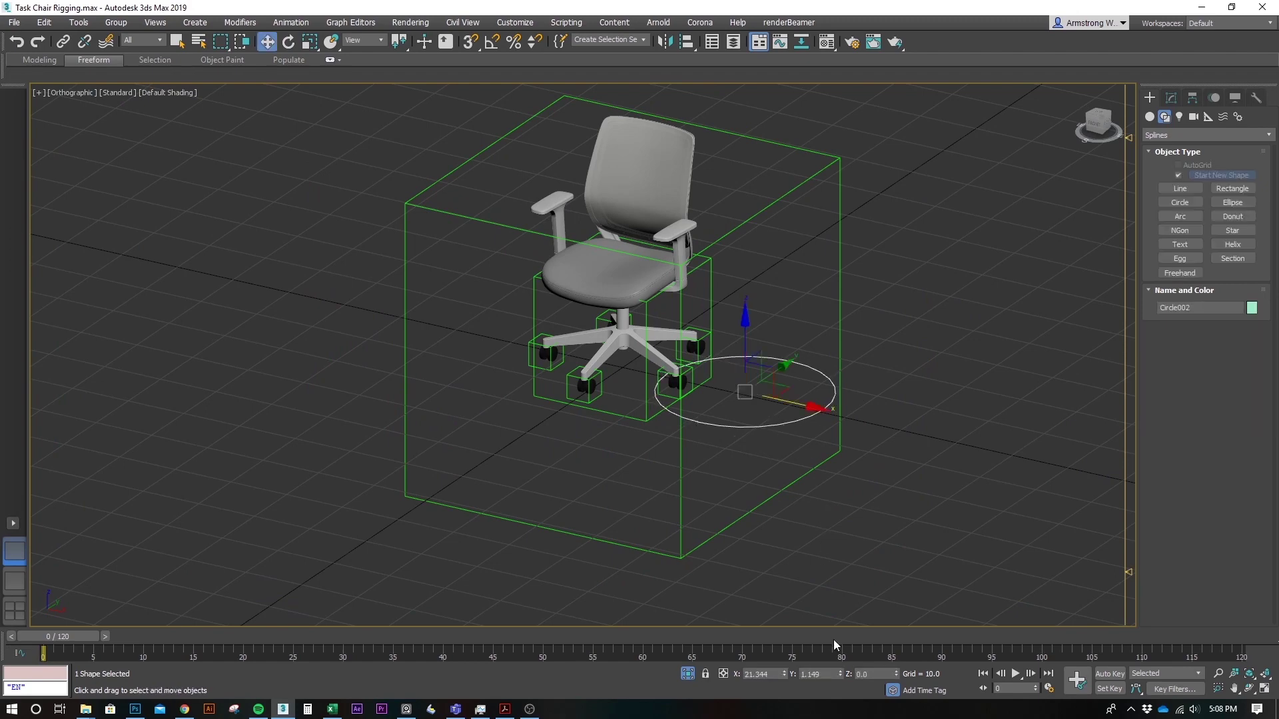
right_click(784, 676)
right_click(840, 675)
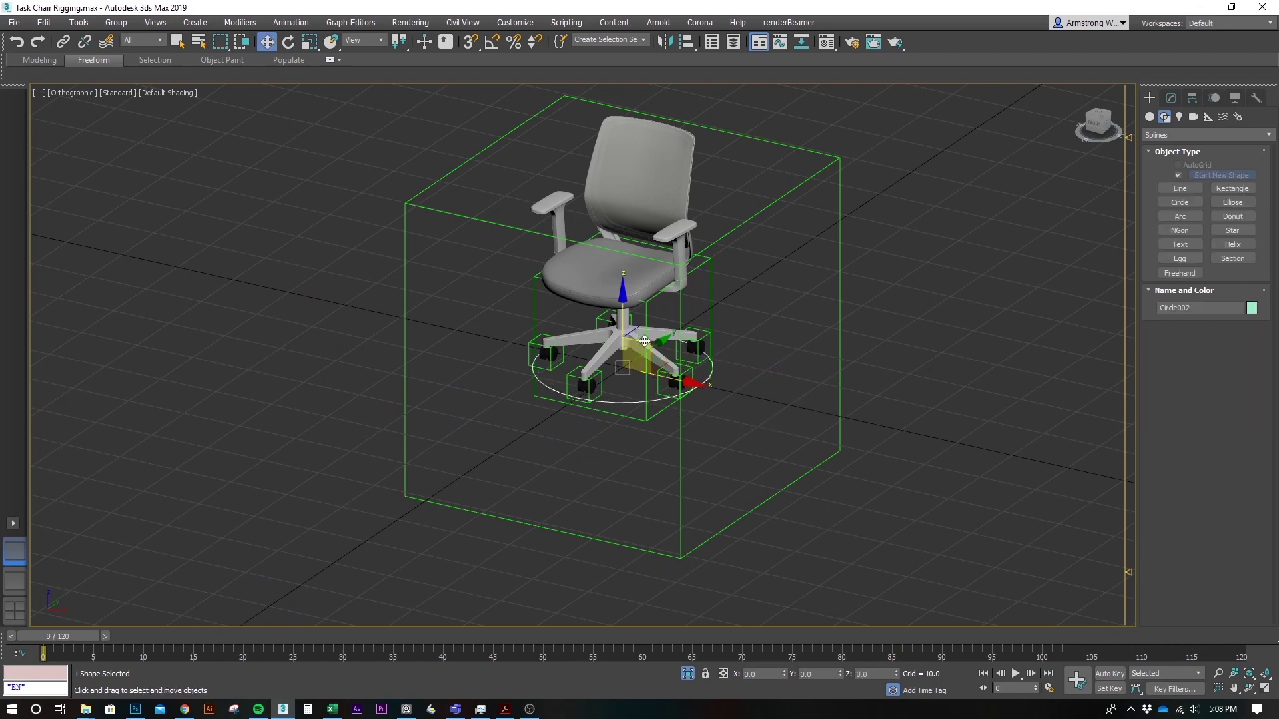
scroll(647, 340, "up", 4)
middle_click_drag(644, 353, 629, 310, "alt")
left_click_drag(604, 327, 619, 195)
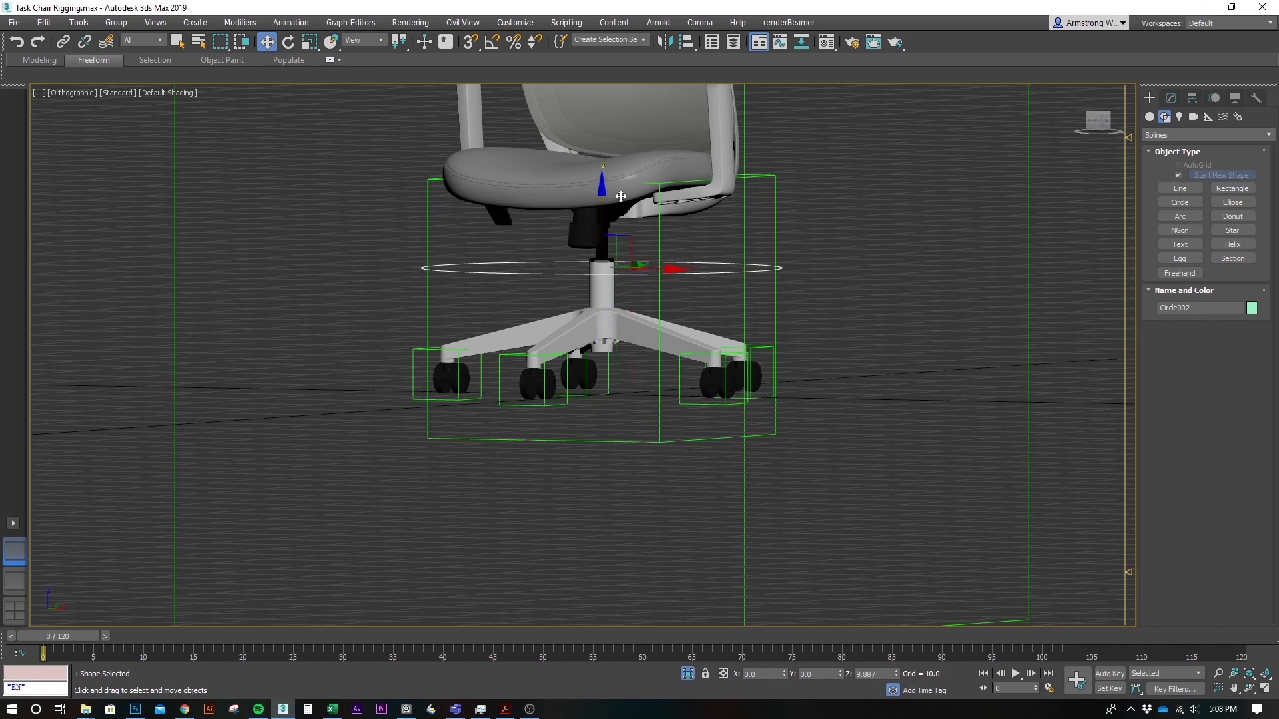
middle_click_drag(621, 194, 615, 238, "alt")
scroll(614, 239, "up", 2)
- Align the circle to the seat post's pivot point in X, Y and Z, and raise it to about Z 9.6
left_click(688, 42)
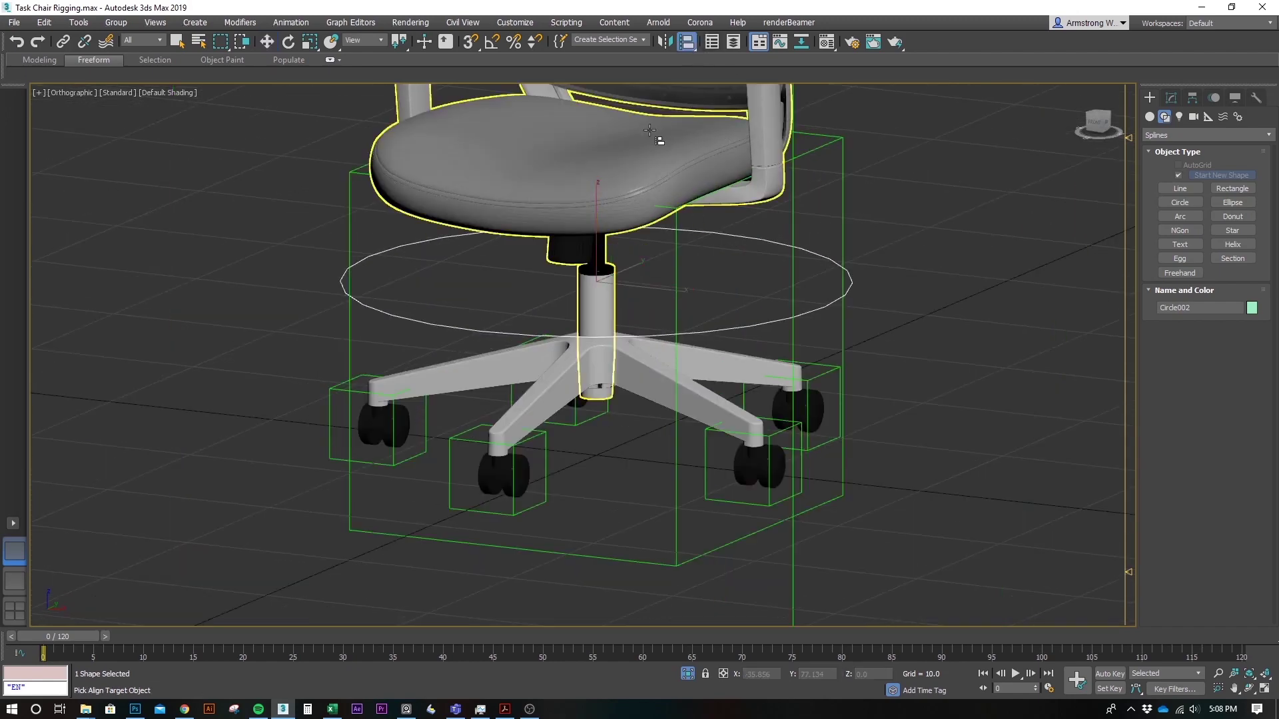
left_click(606, 305)
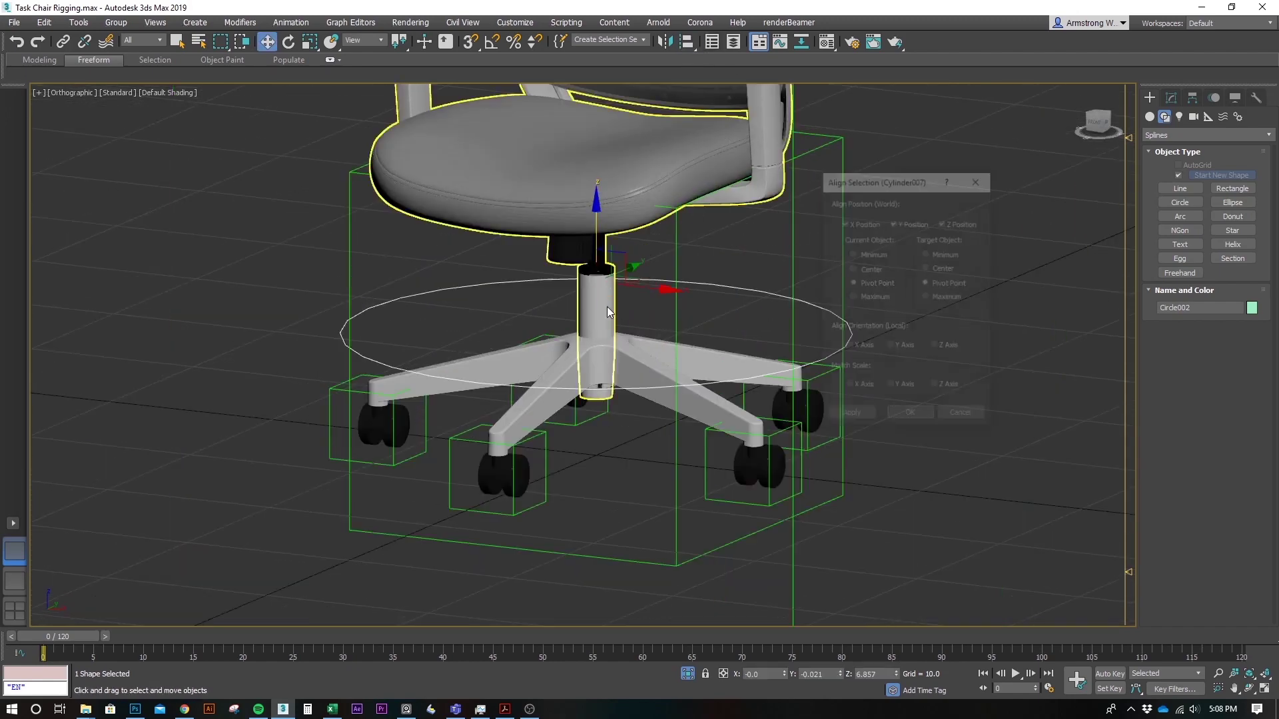
left_click(909, 417)
left_click_drag(600, 255, 597, 206)
scroll(695, 357, "down", 5)
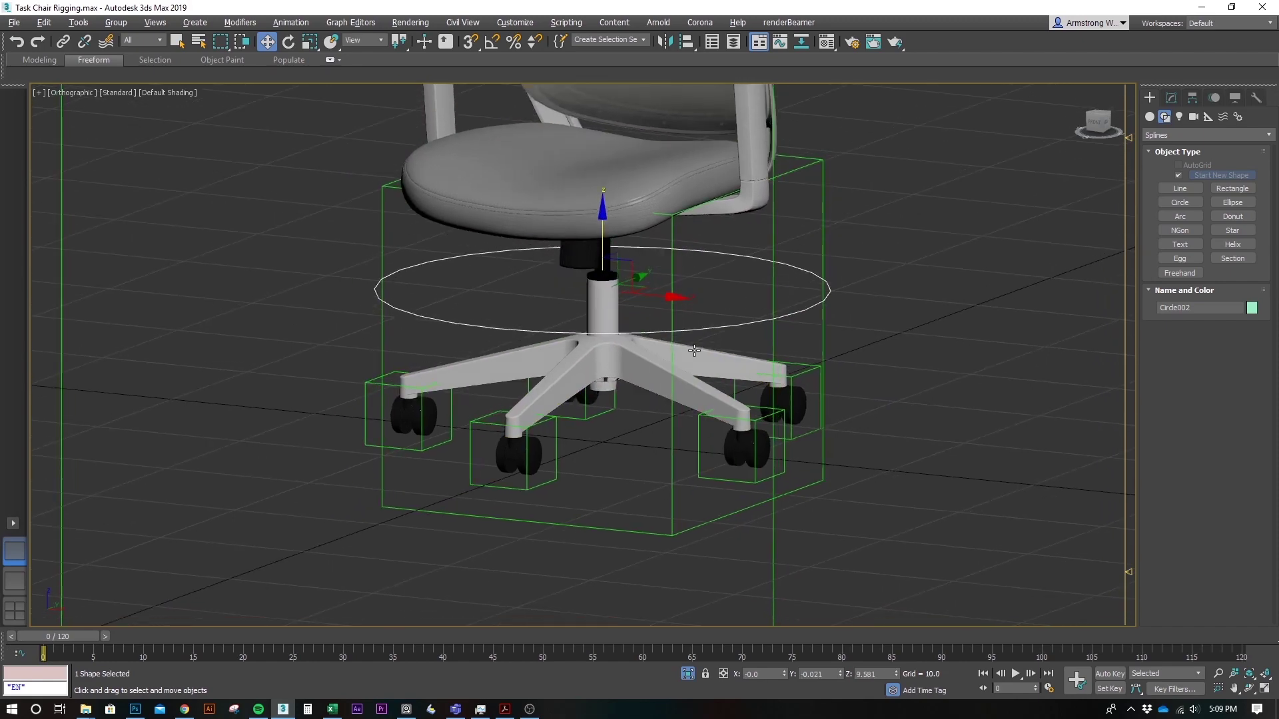
middle_click_drag(697, 348, 699, 353, "alt")
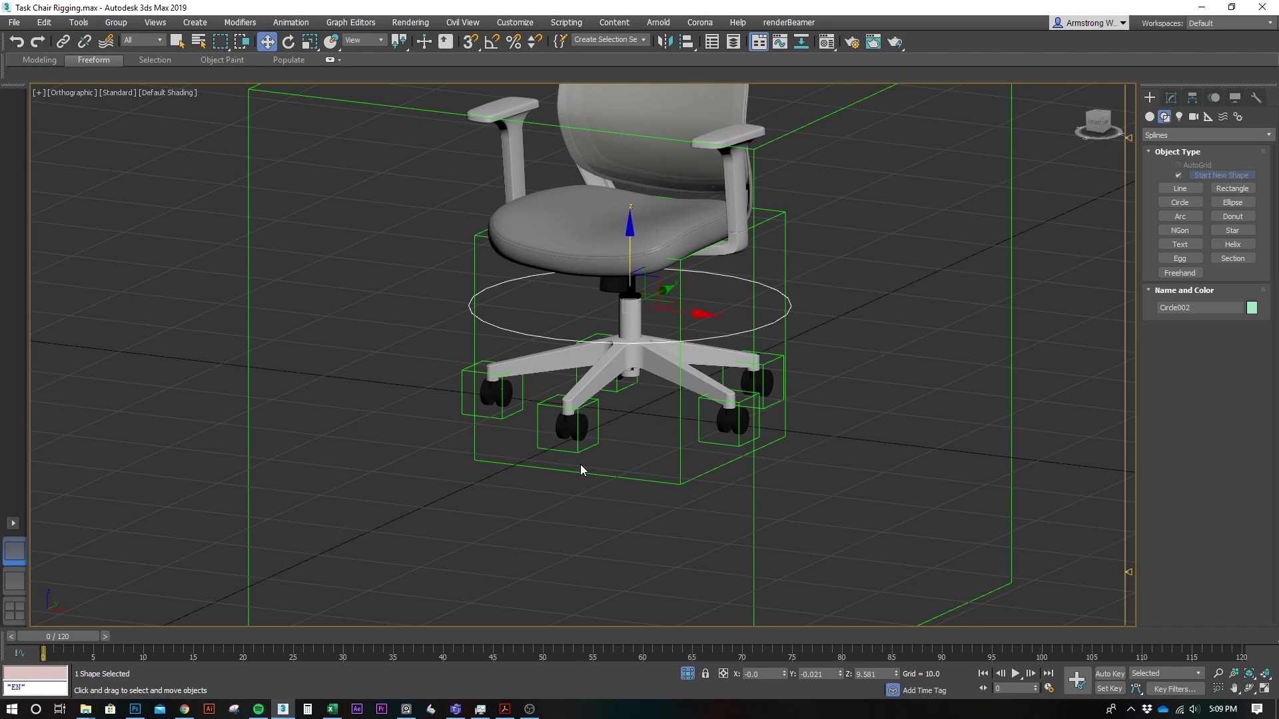
- Apply an Orientation Constraint to all five caster dummies with the circle under the seat as the target
left_click(598, 436)
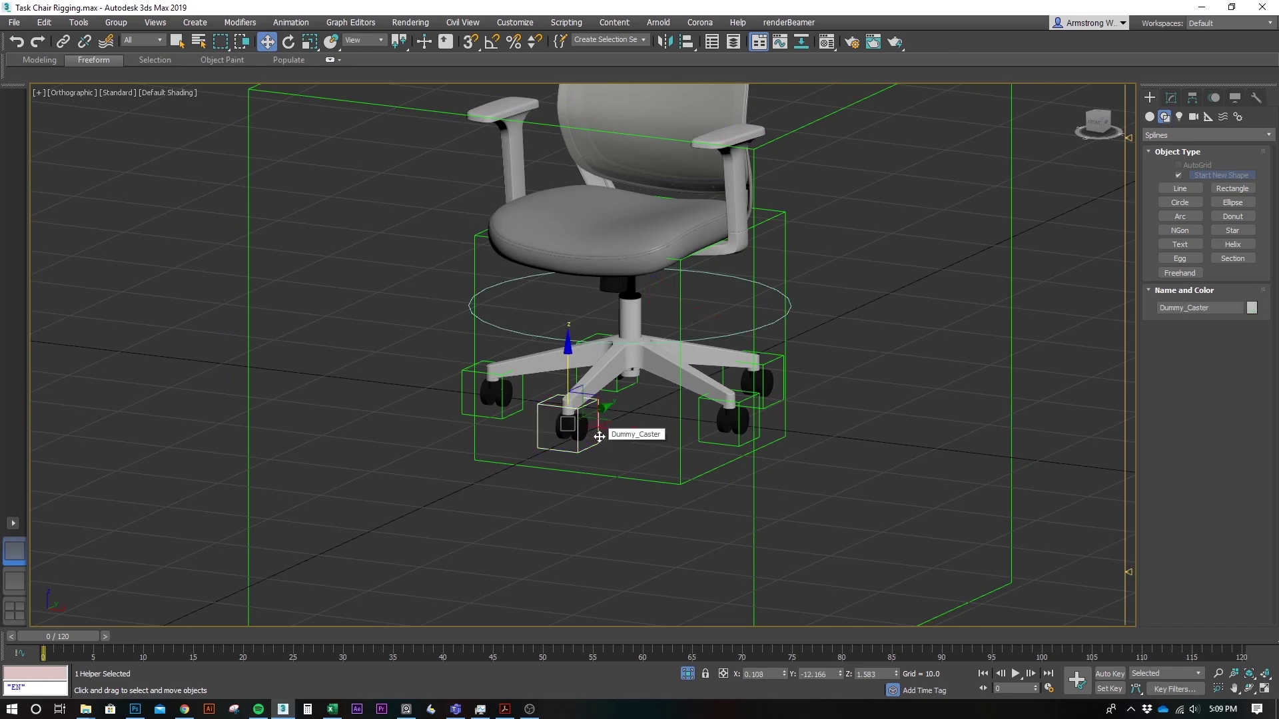
left_click(729, 445, "ctrl")
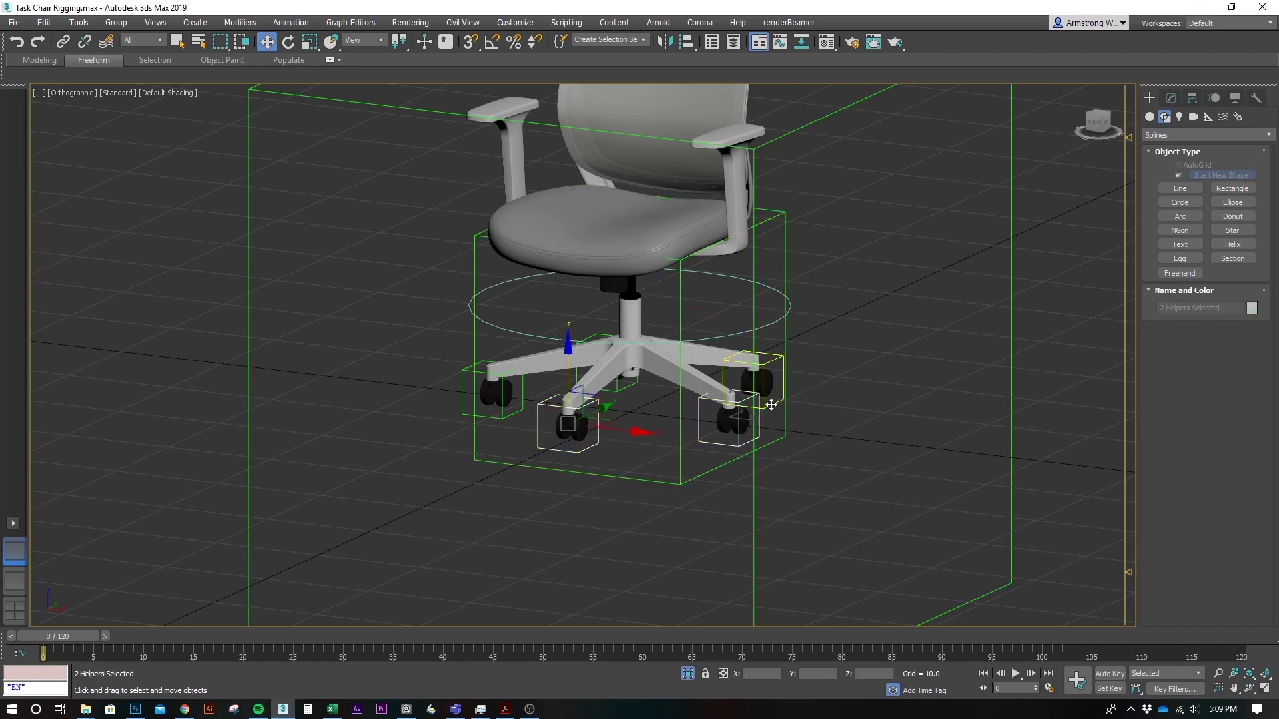
left_click(770, 405, "ctrl")
middle_click_drag(539, 403, 481, 425, "alt")
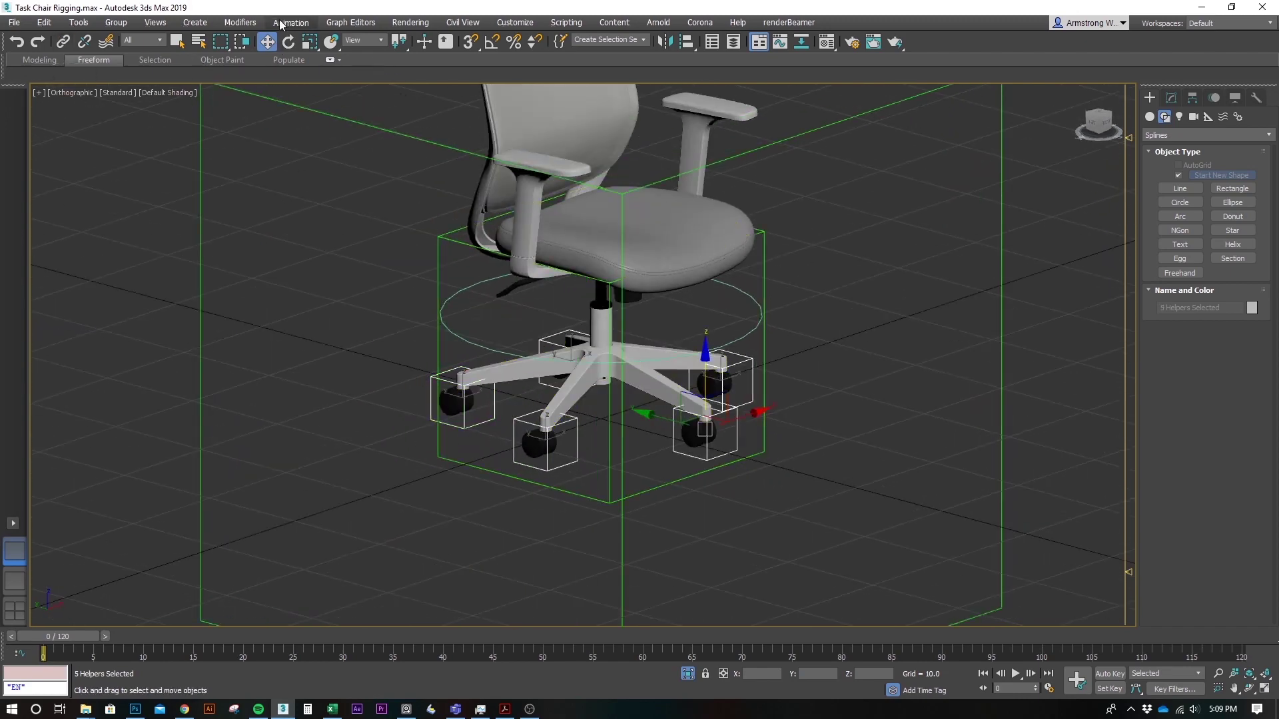
left_click(416, 26)
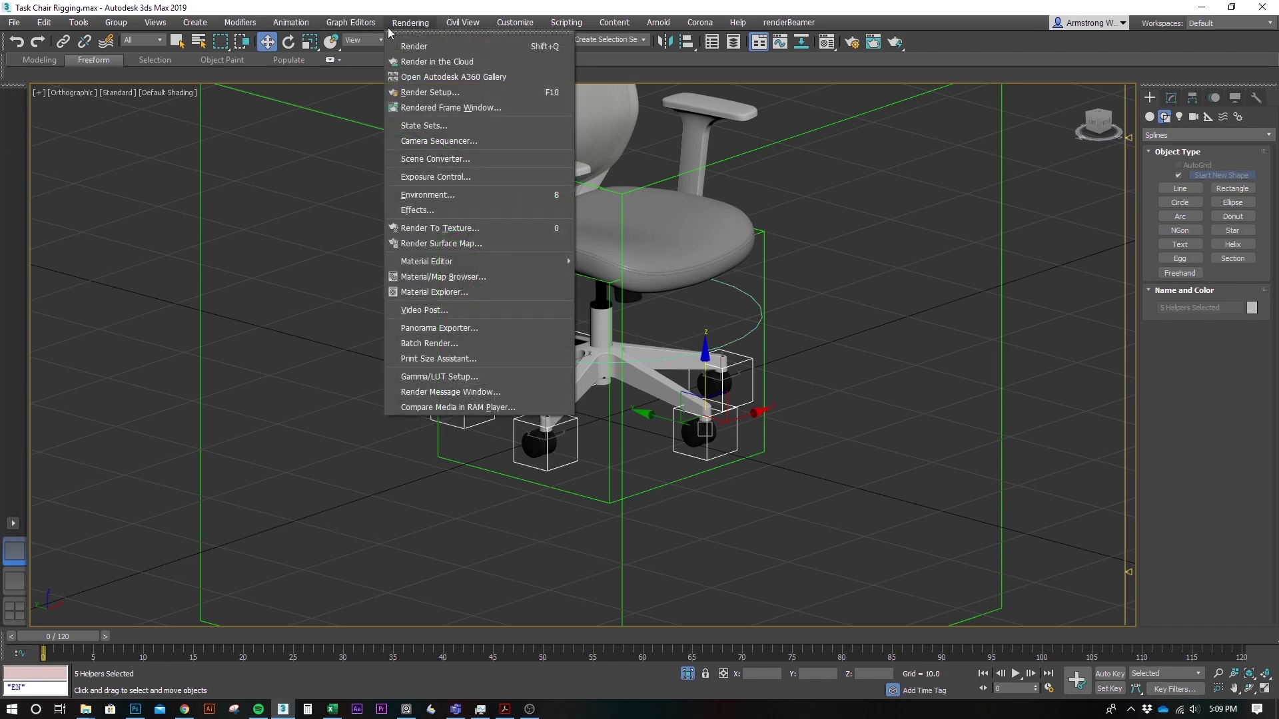
left_click(291, 23)
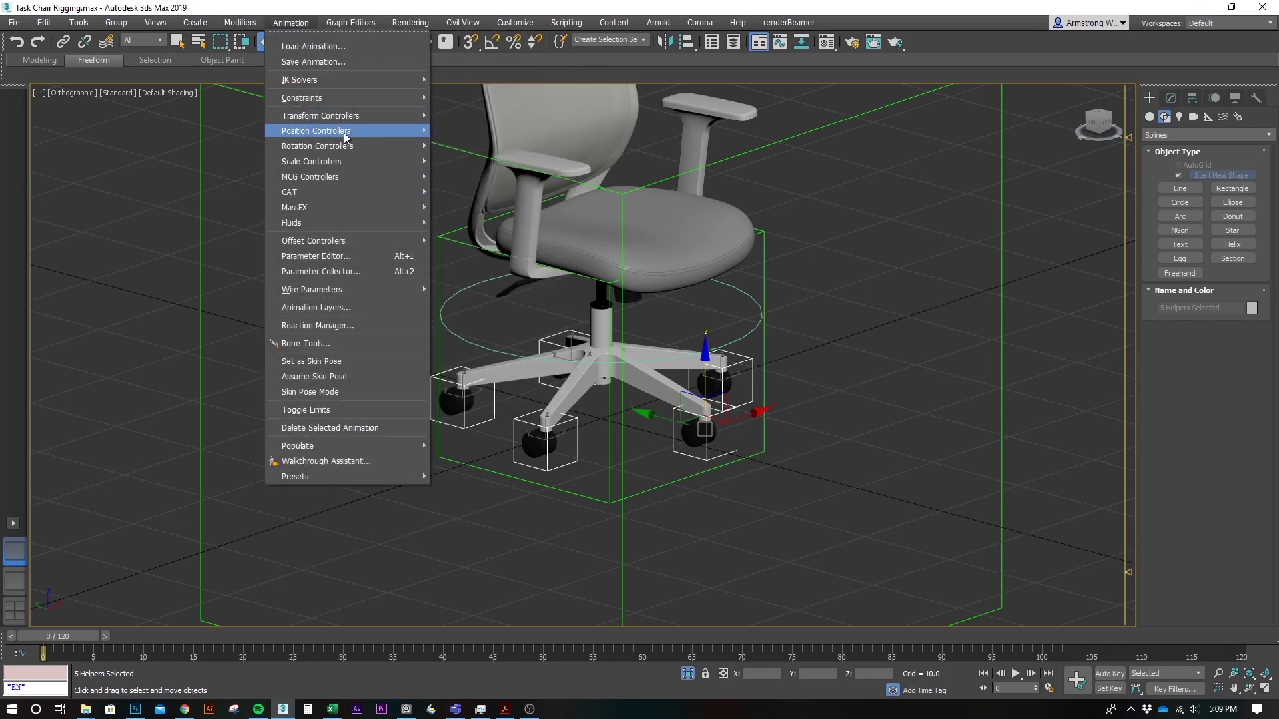
mouse_move(324, 159)
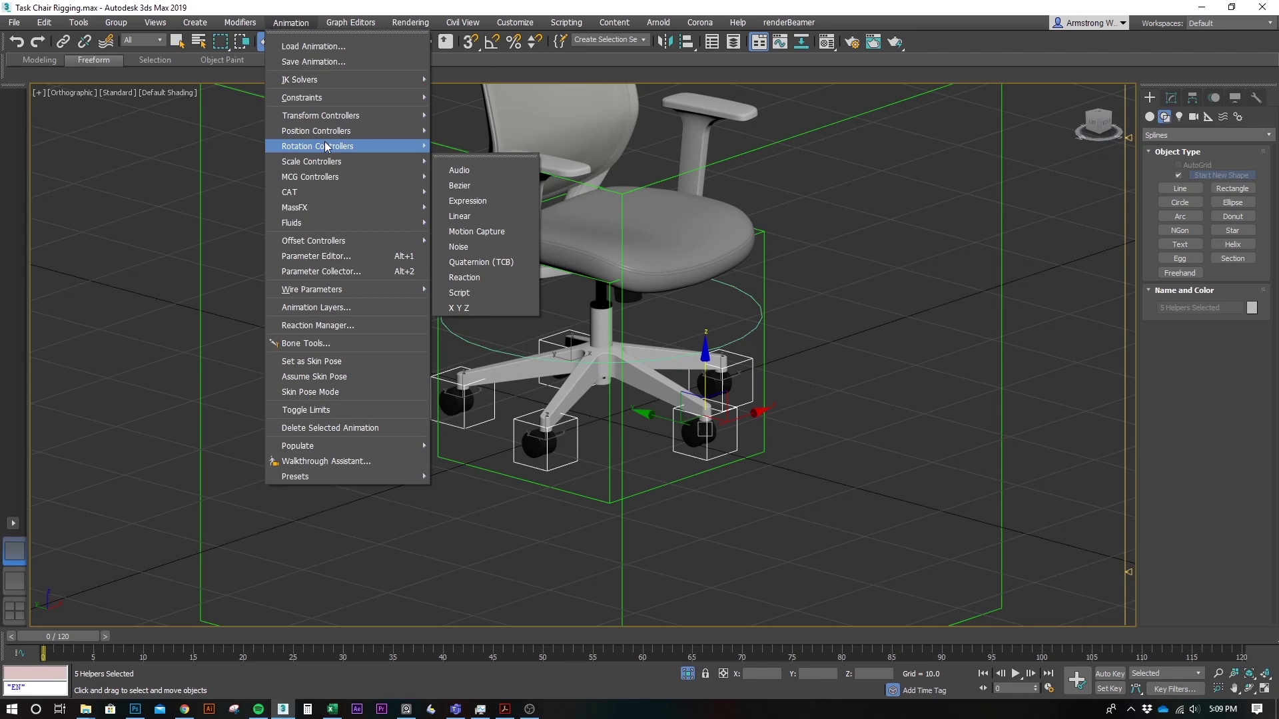
mouse_move(305, 98)
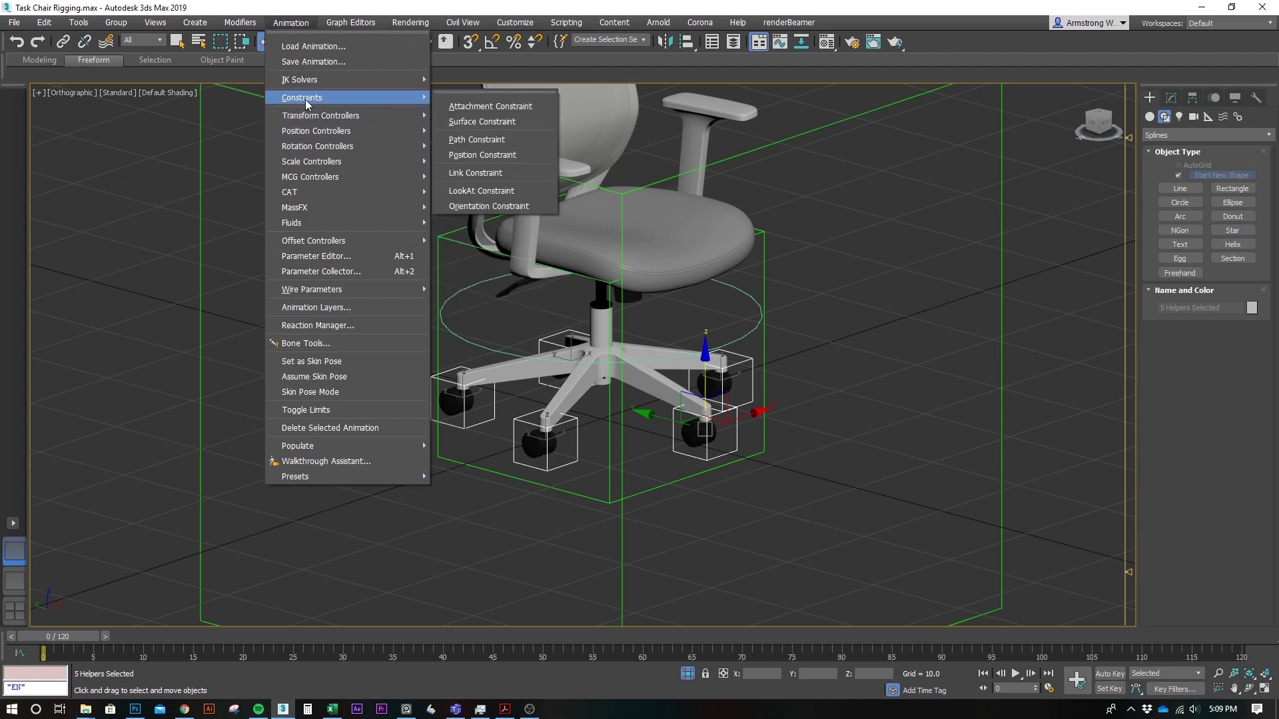
left_click(493, 207)
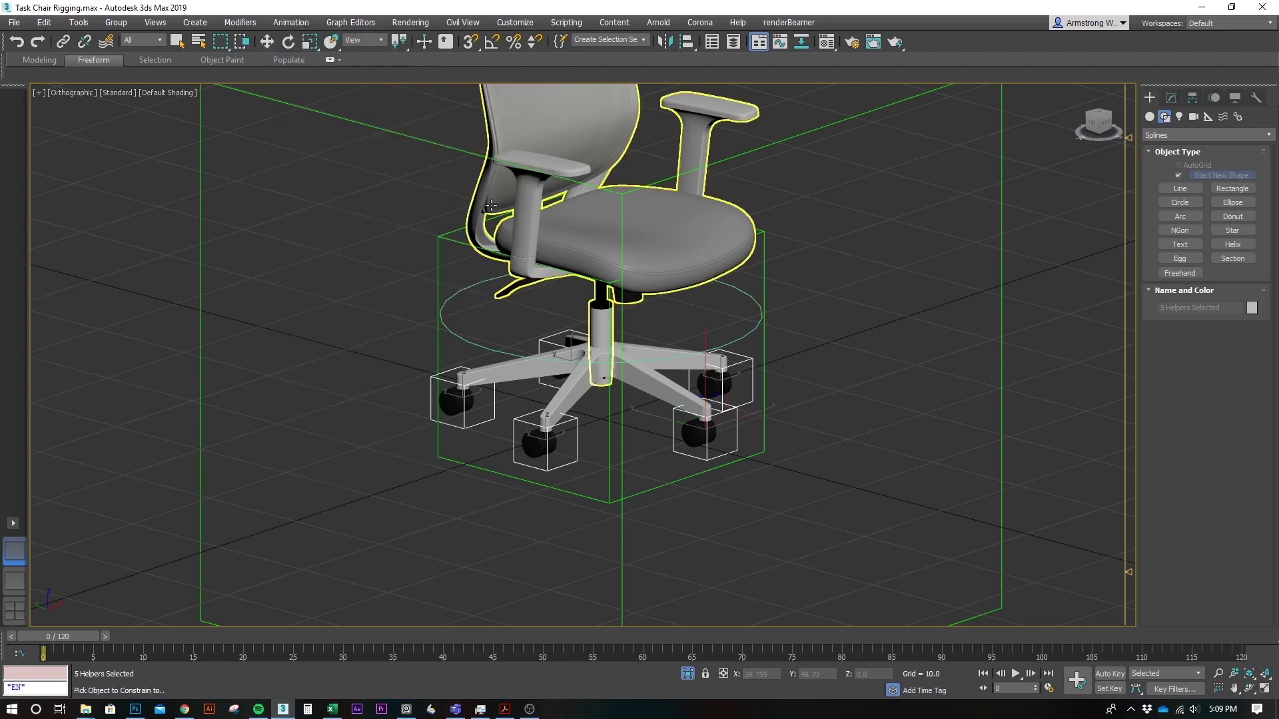
left_click(459, 338)
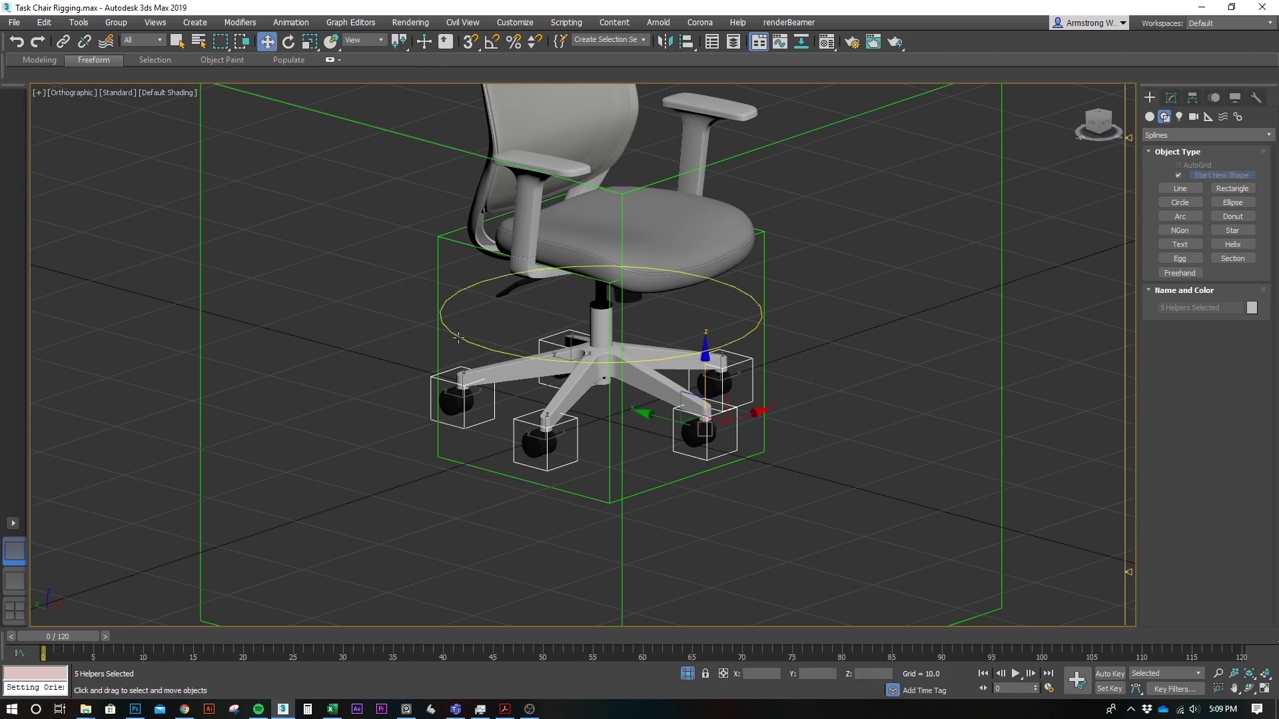
- Check the rotation list and orientation target in one caster dummy's motion parameters
left_click(1213, 98)
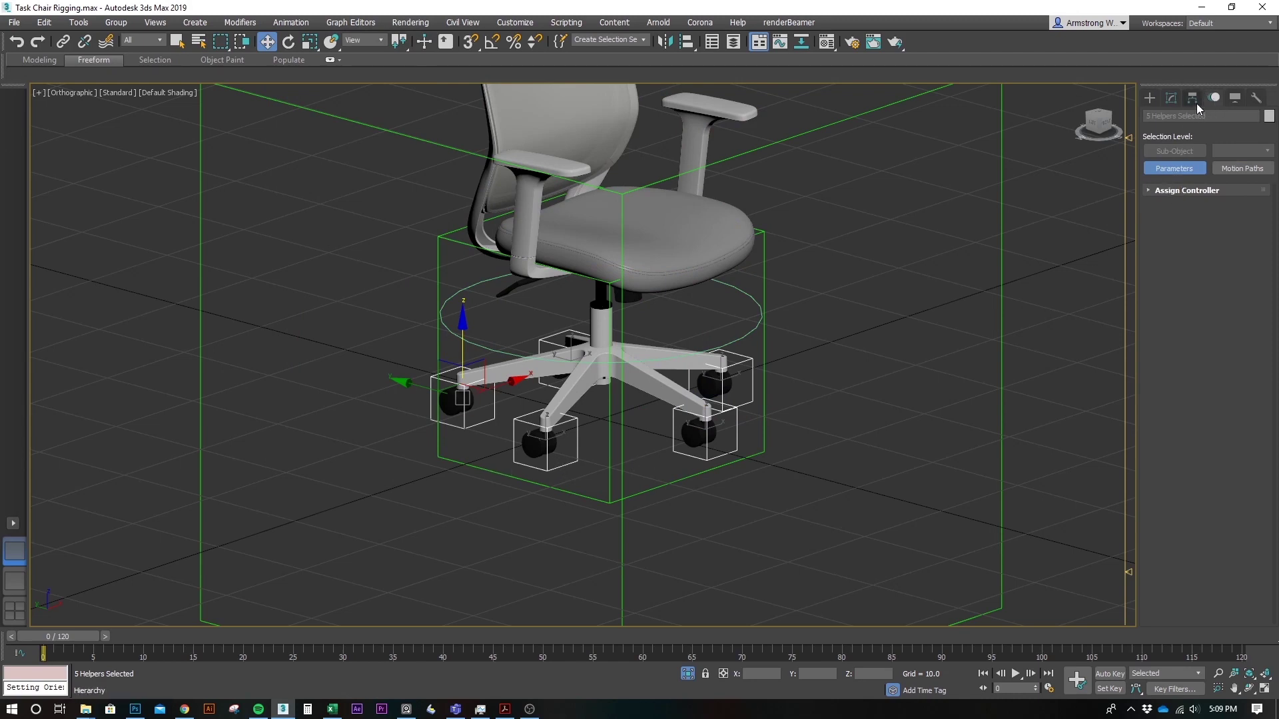
left_click(1244, 169)
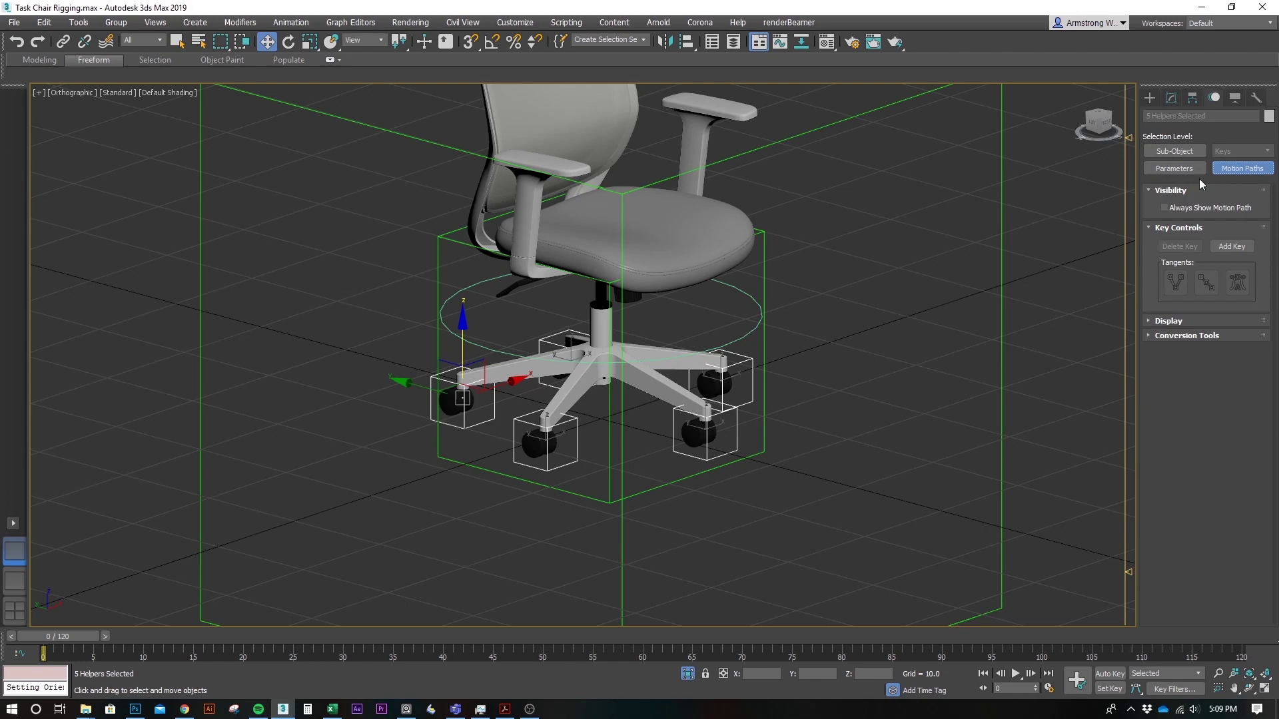
left_click(1173, 168)
left_click(755, 496)
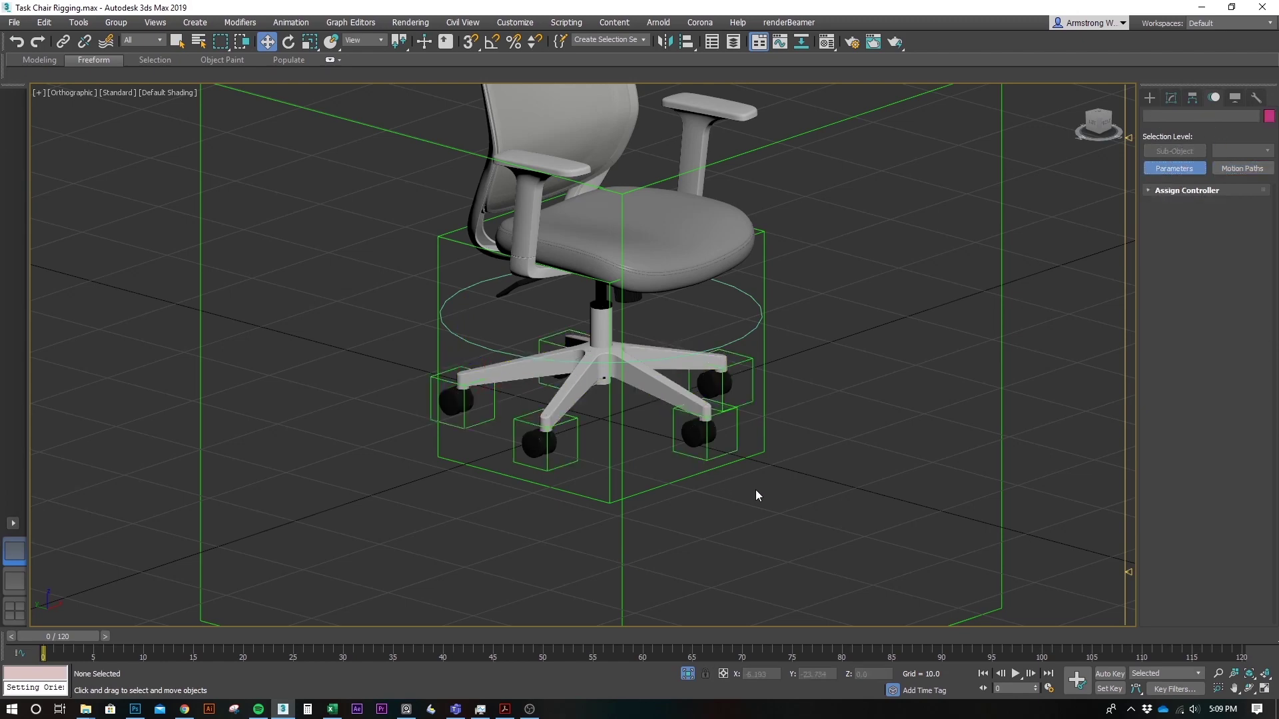
left_click(706, 441)
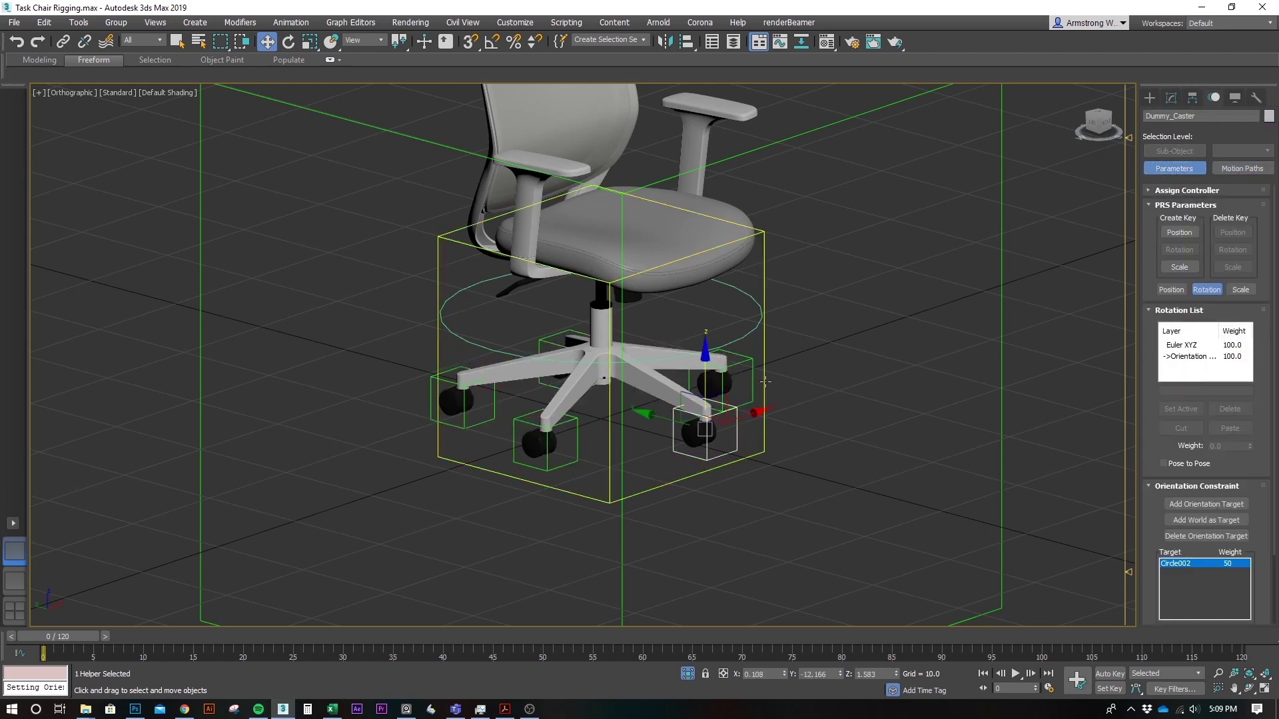
- Rotate the control circle about -67 degrees around Z to test the constrained casters
left_click(743, 333)
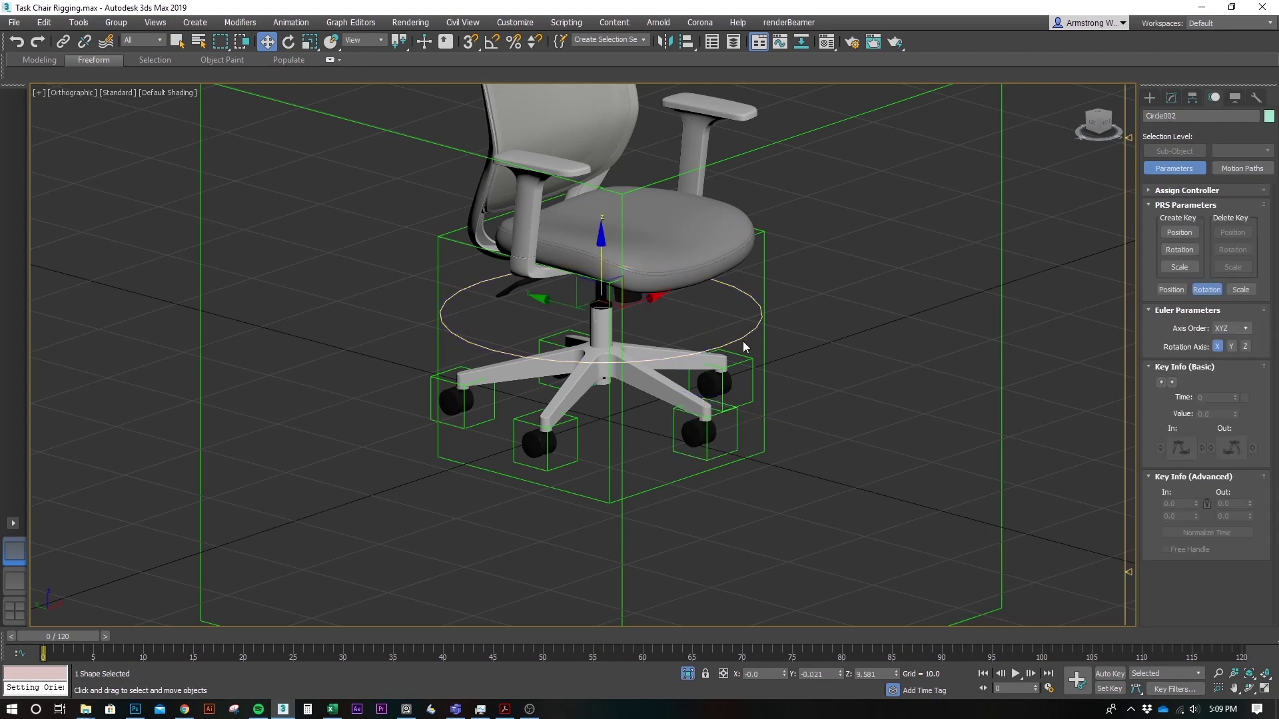
key("e")
left_click_drag(639, 335, 448, 373)
scroll(725, 433, "up", 4)
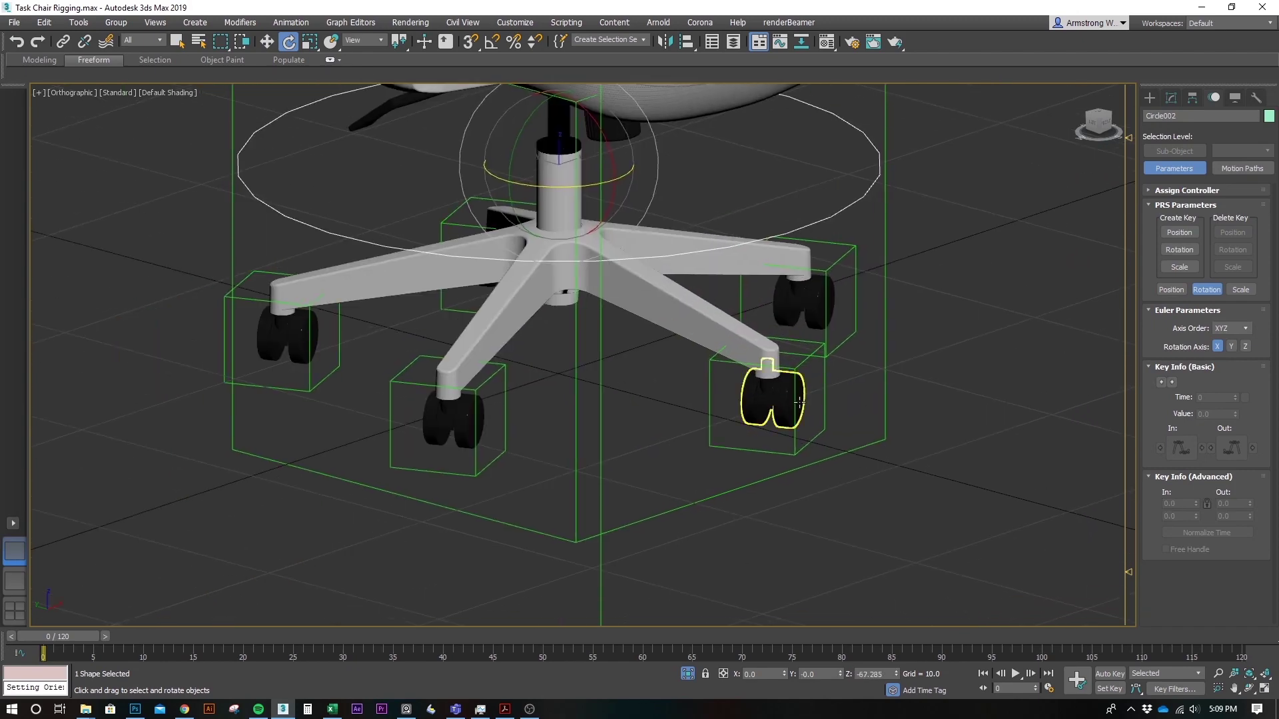
middle_click_drag(799, 403, 763, 440, "alt")
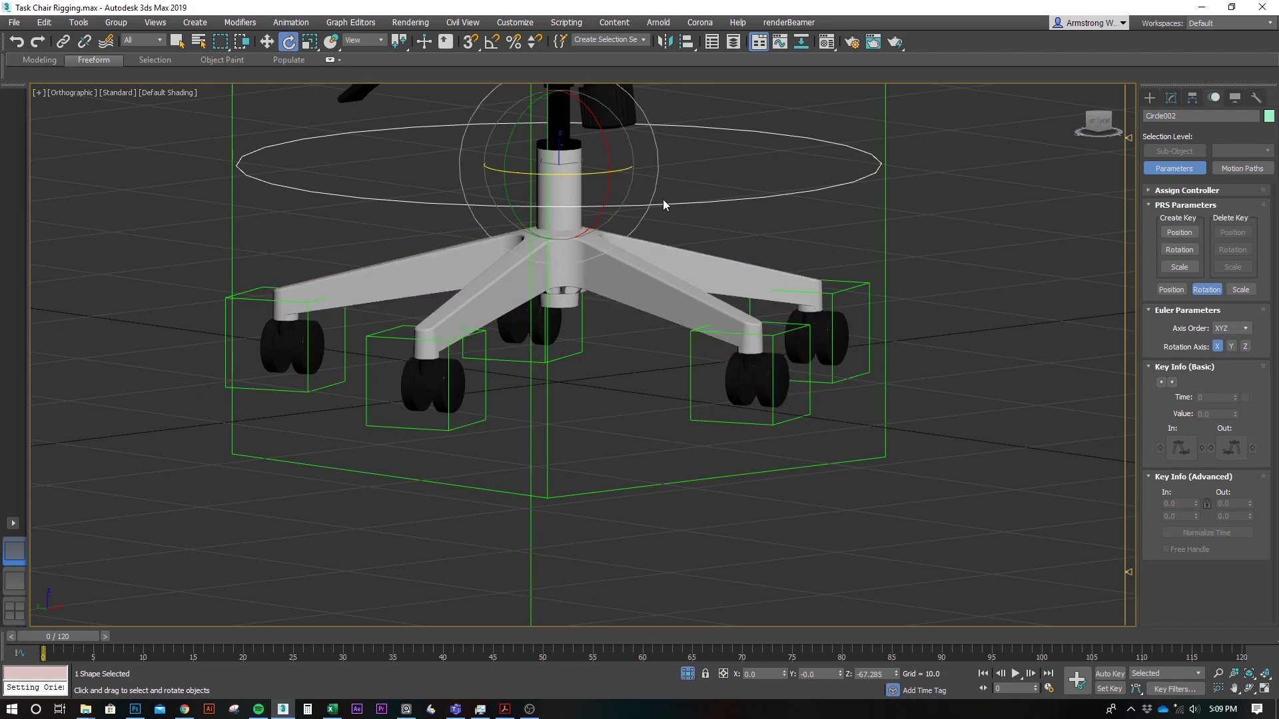
- Try rotating the control circle around Z again to test the constrained casters, then cancel the rotation
scroll(720, 241, "down", 4)
middle_click_drag(720, 241, 712, 318, "alt")
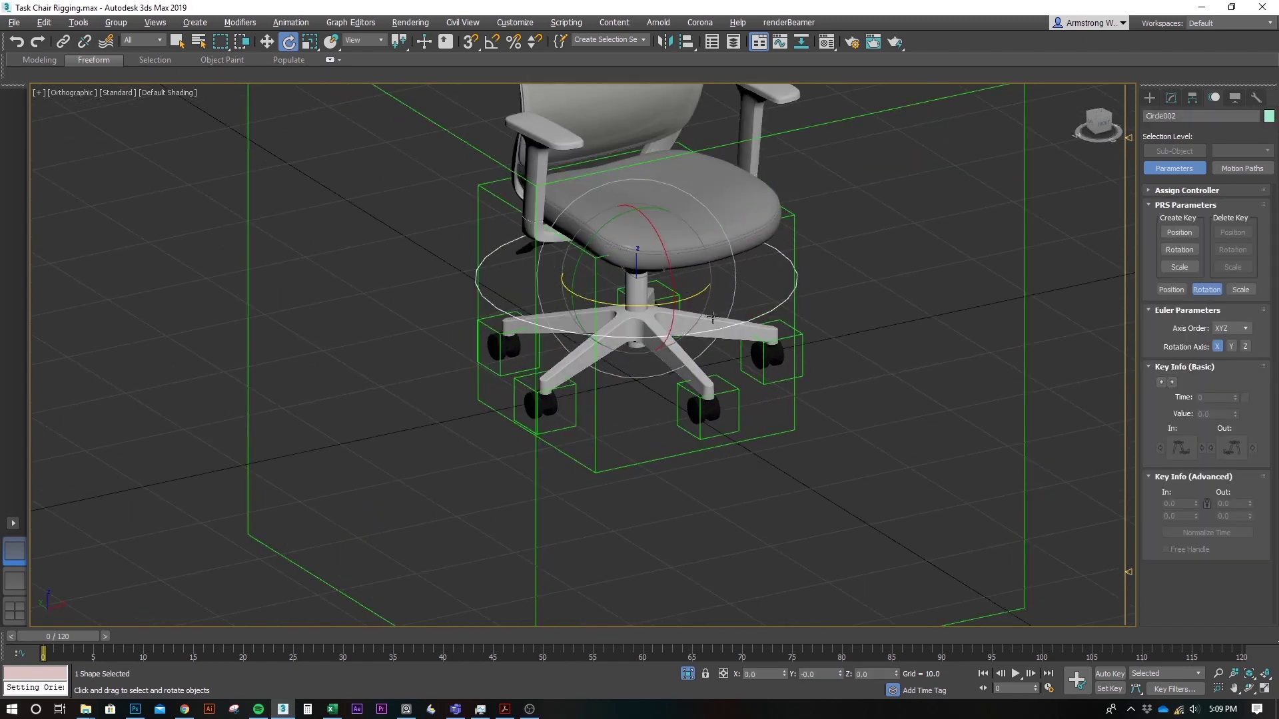
left_click_drag(680, 298, 819, 313)
right_click(819, 313)
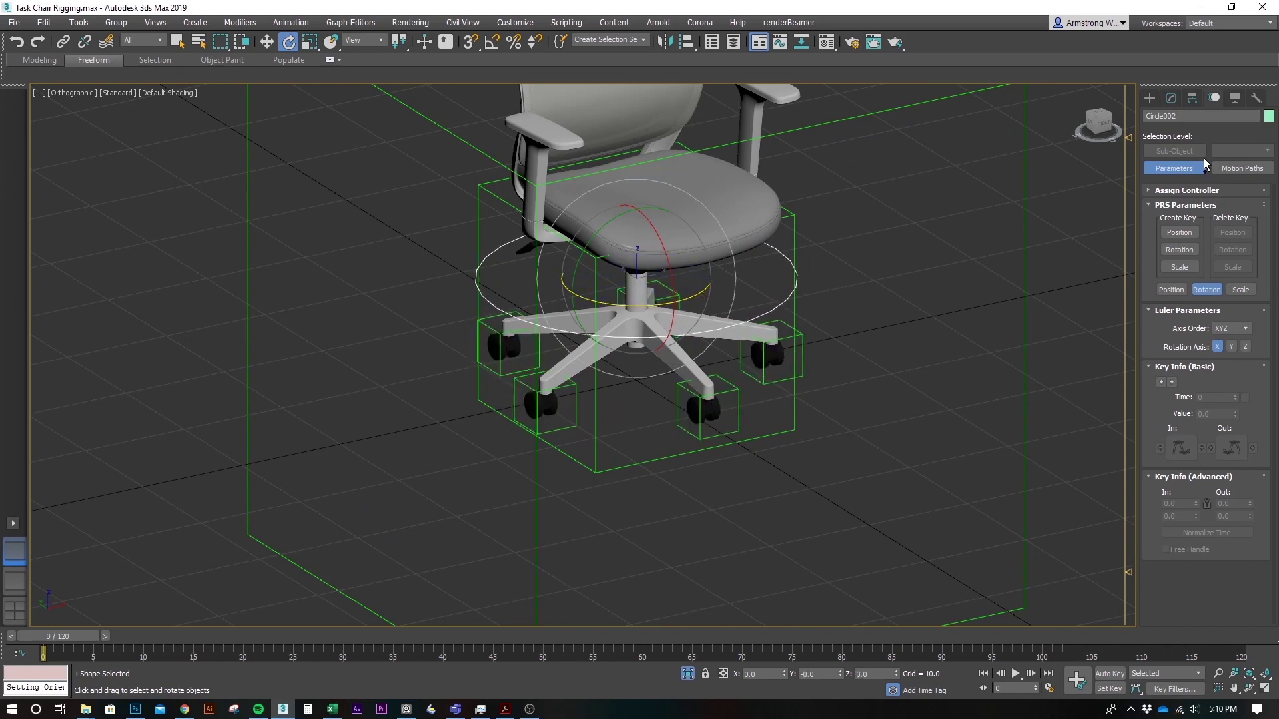
- Check the Orientation Constraint layer and its target in the front caster dummy's rotation list
left_click(702, 401)
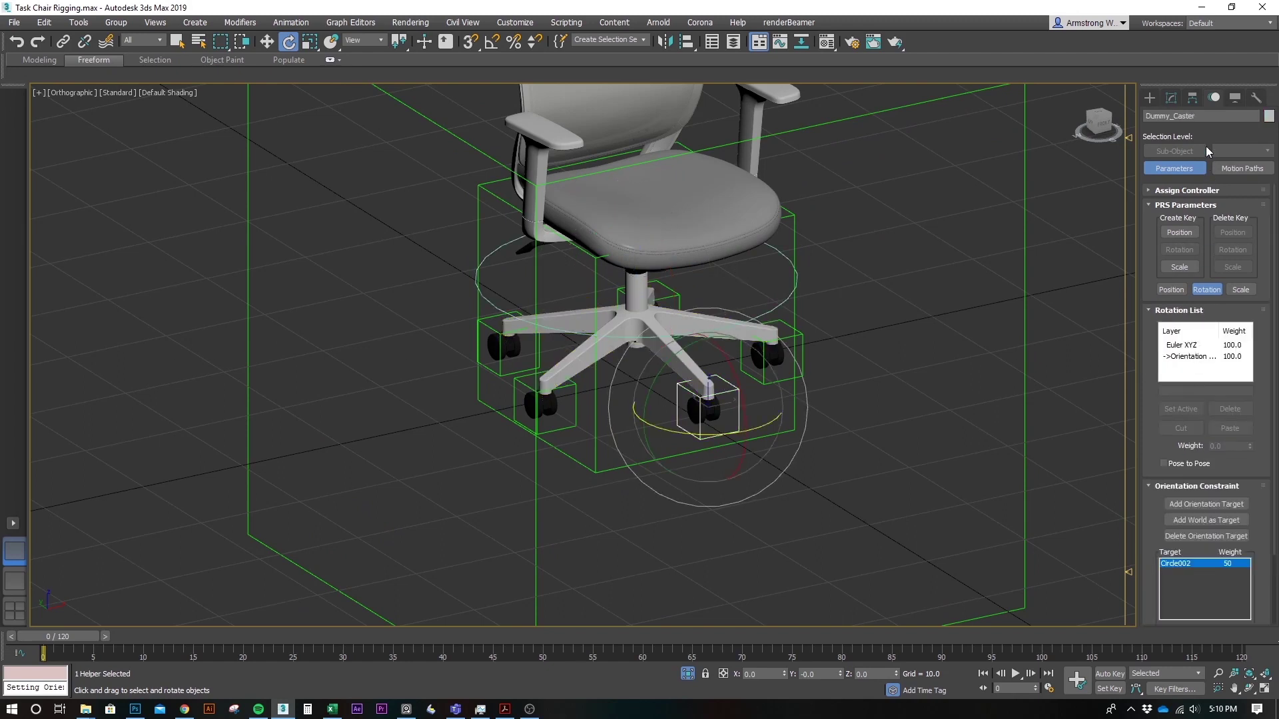
left_click(1192, 96)
left_click(1216, 96)
left_click(1188, 357)
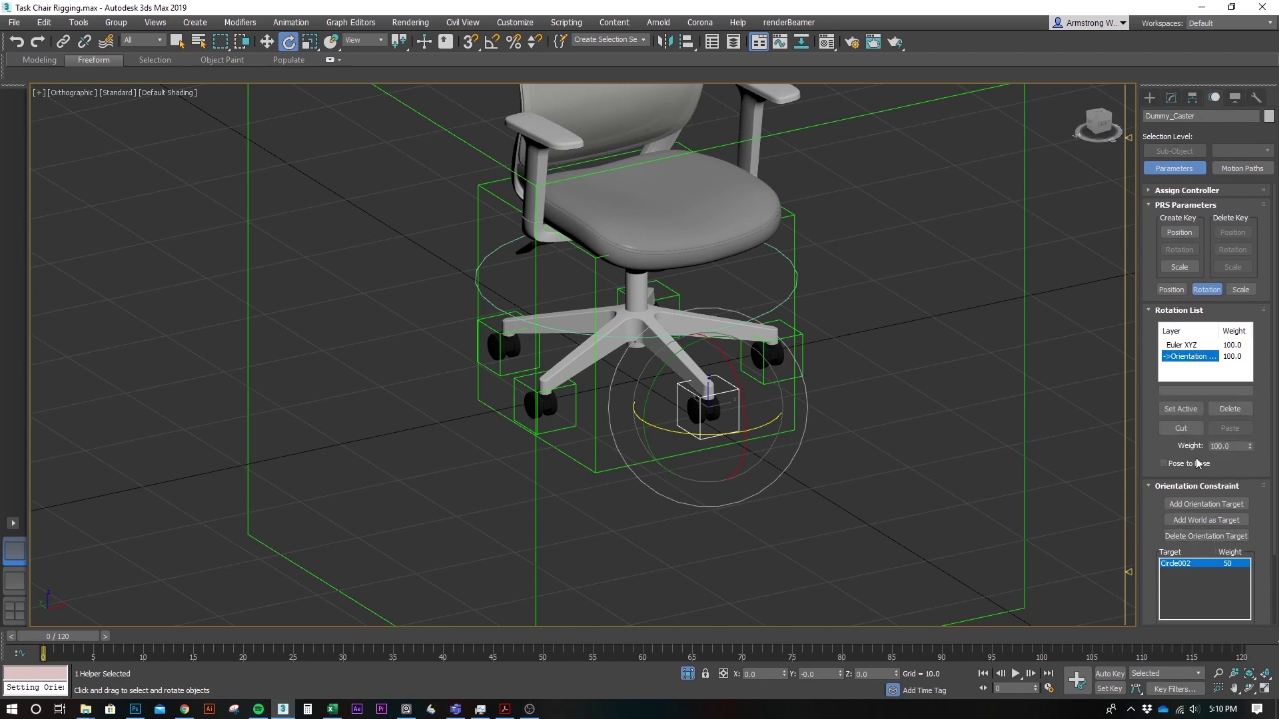
middle_click_drag(792, 436, 800, 500)
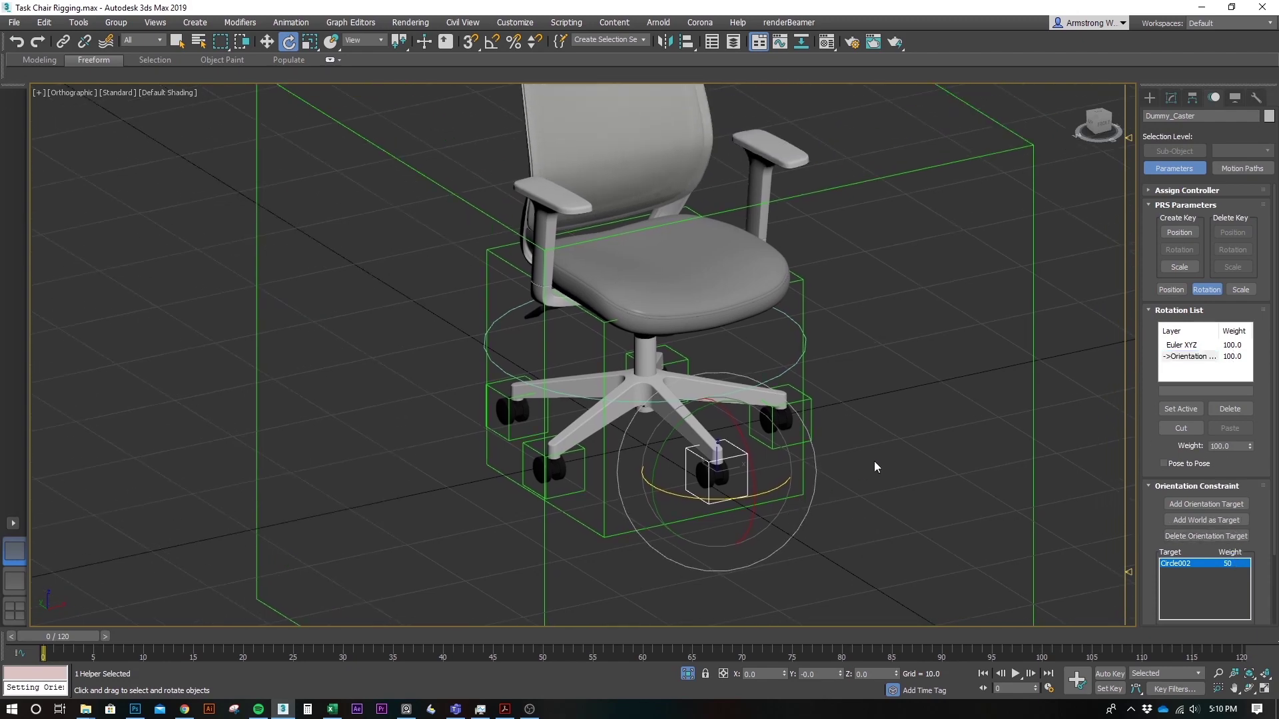
- Try moving Dummy_Chair_Master along X to test which parts of the rig follow, without keeping the move
left_click(873, 461)
middle_click_drag(837, 441, 801, 414, "alt")
scroll(776, 428, "down", 2)
key("w")
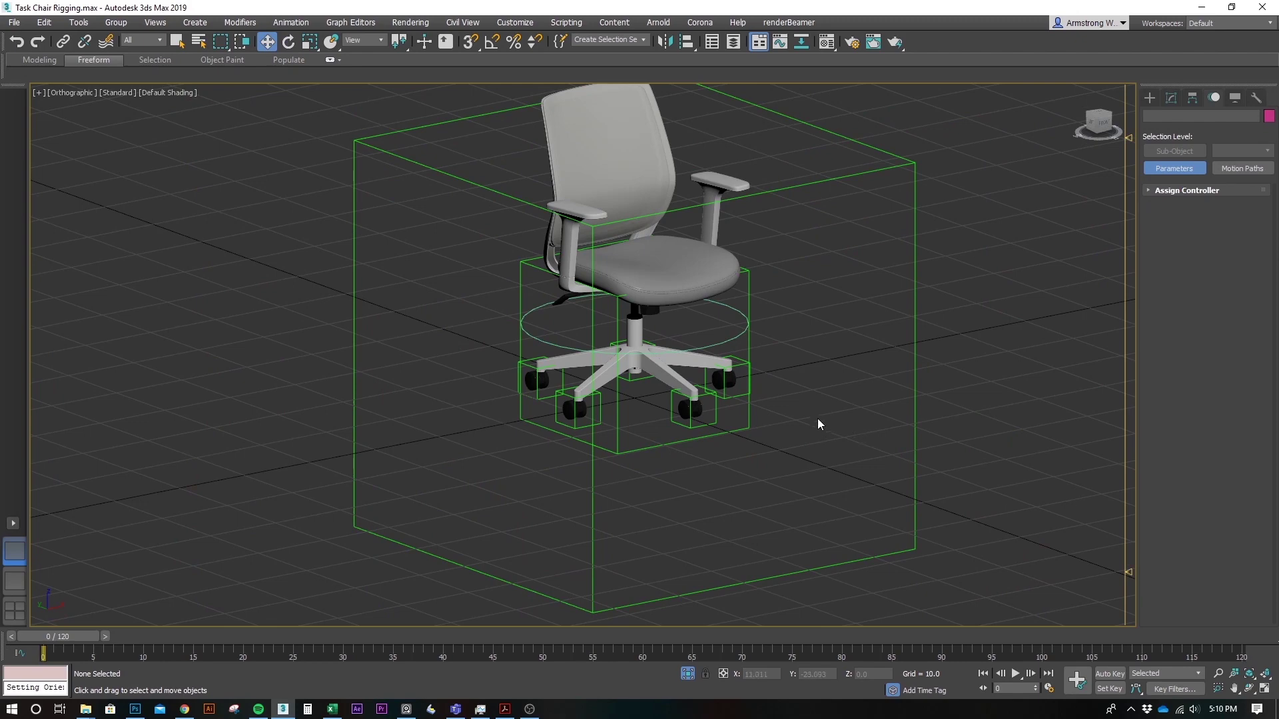
left_click_drag(818, 418, 1014, 478)
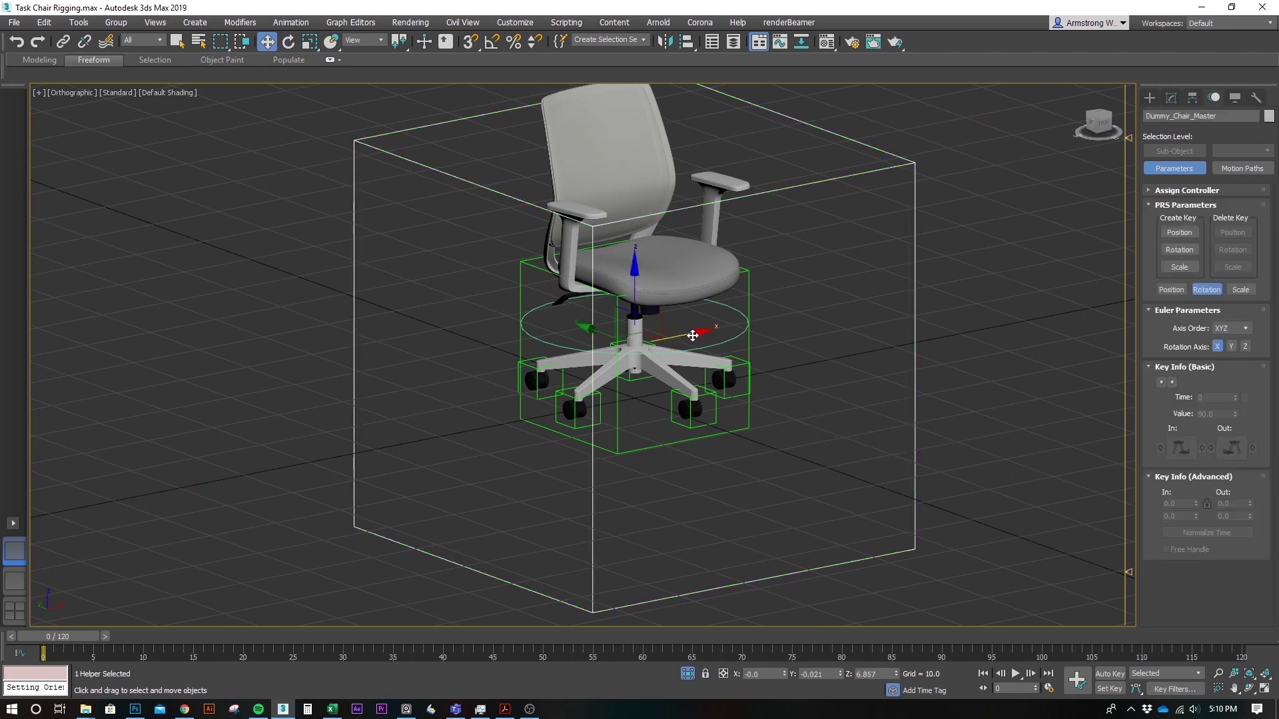
mouse_move(692, 335)
left_mouse_down()
mouse_move(905, 294)
mouse_move(674, 333)
mouse_move(899, 309)
mouse_move(672, 336)
left_mouse_up()
- Try moving the control circle along X on its own, then cancel the move
scroll(702, 420, "up", 5)
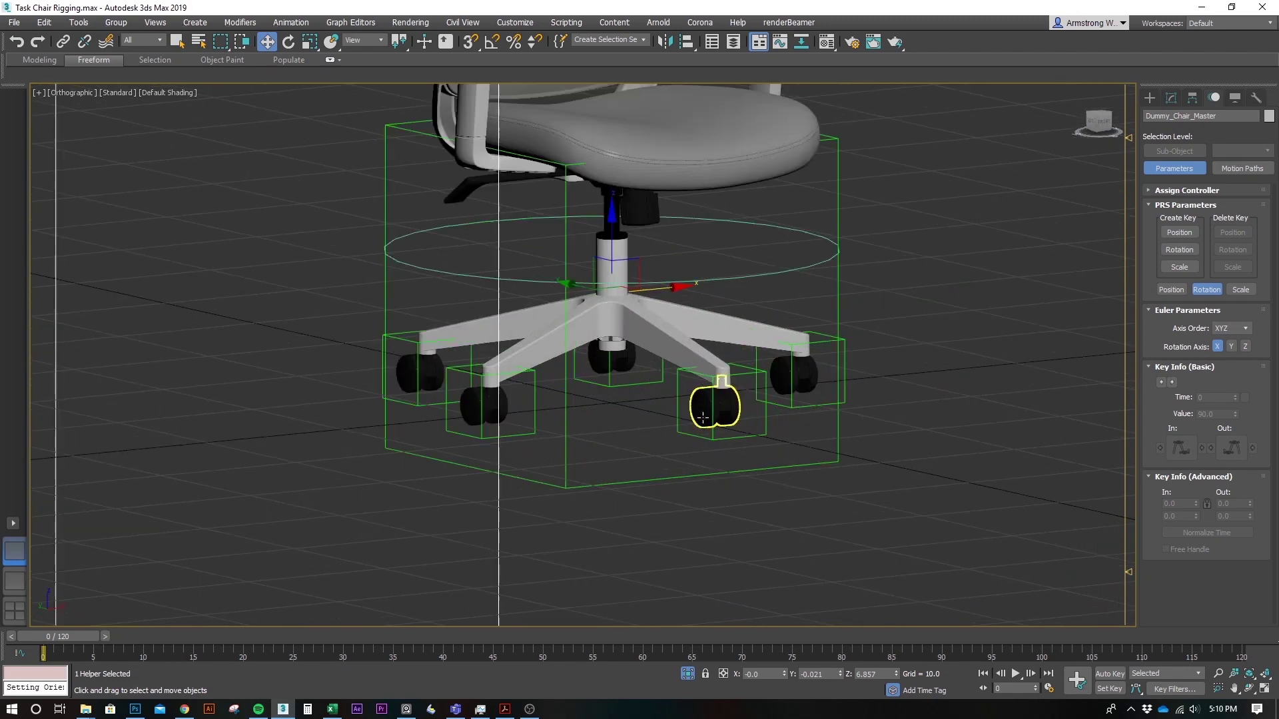
middle_click_drag(703, 417, 695, 441, "alt")
left_click(770, 316)
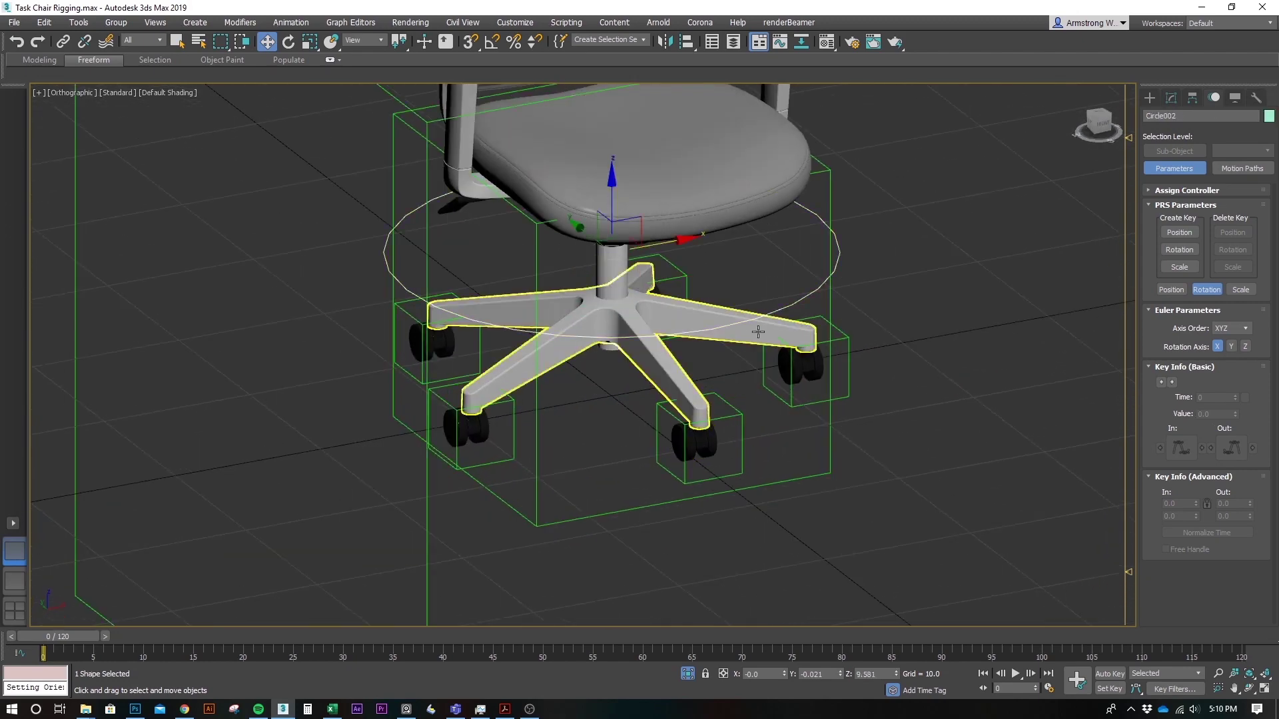
left_click_drag(680, 240, 804, 220)
right_click(804, 221)
- Link the control circle to Dummy_Chair_Master as its parent
middle_click_drag(787, 276, 787, 366)
middle_click_drag(787, 366, 758, 343, "alt")
scroll(787, 325, "down", 3)
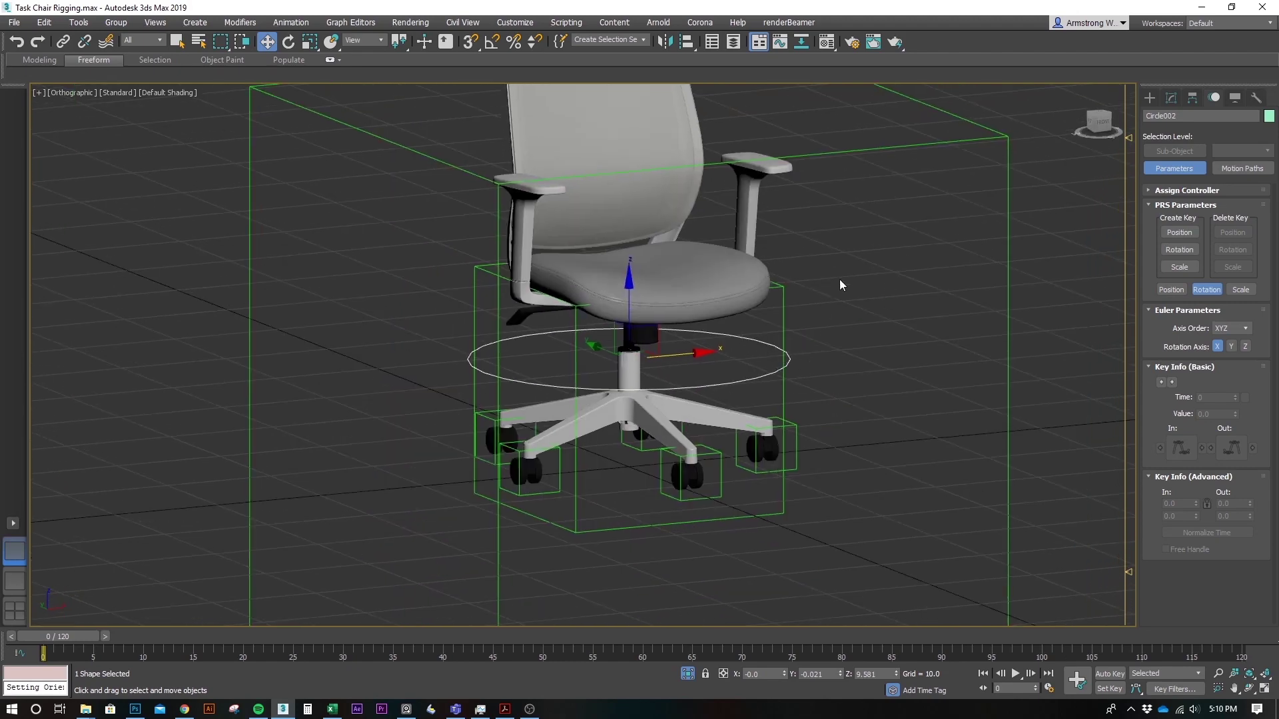
left_click(62, 42)
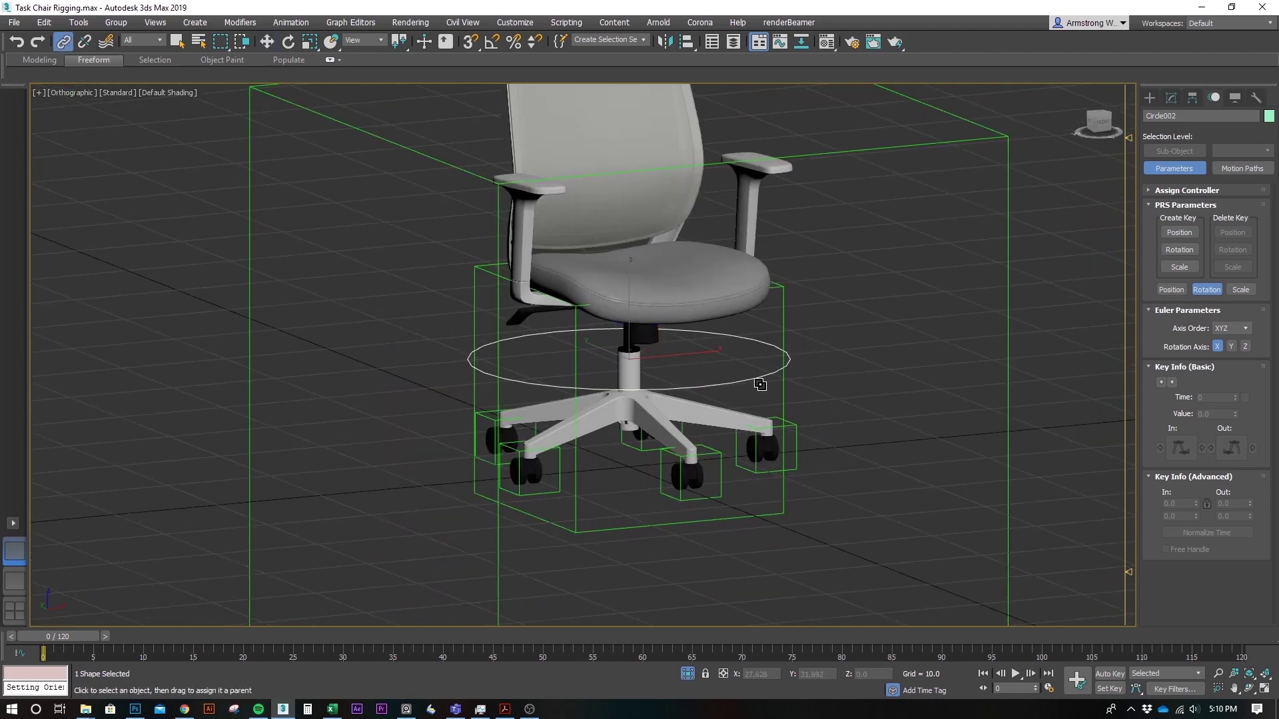
left_click_drag(947, 309, 1010, 294)
key("w")
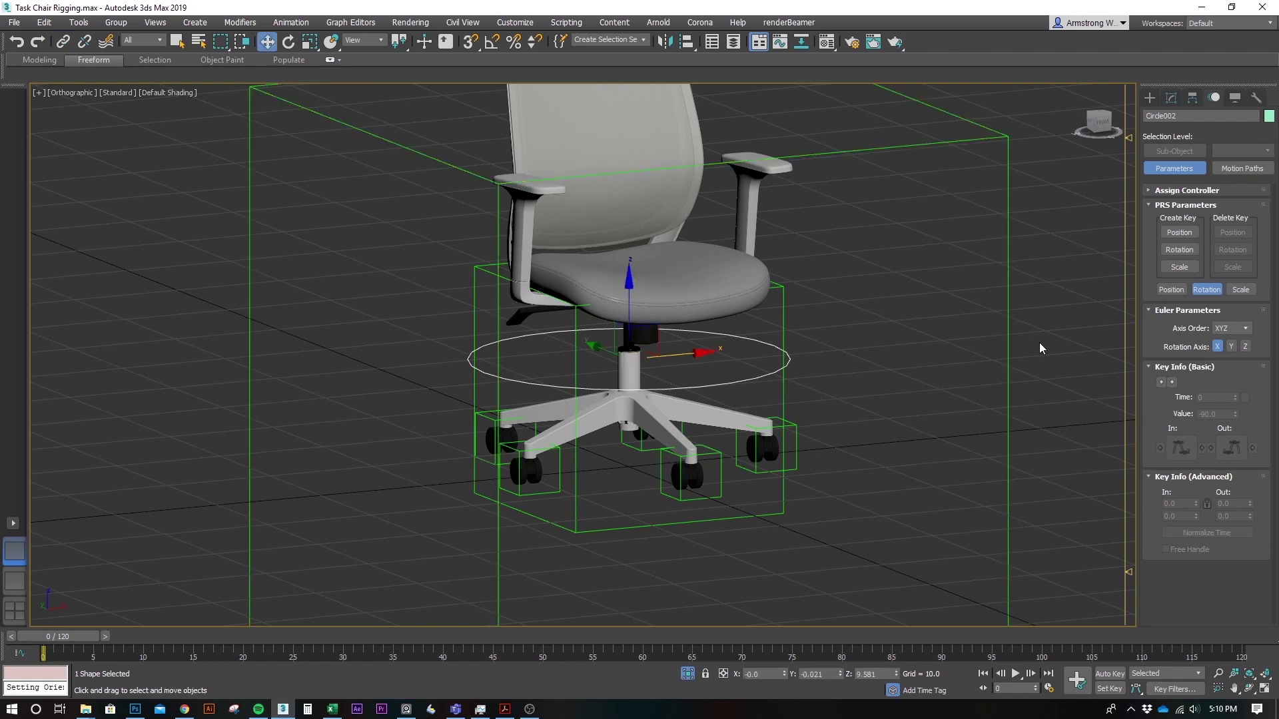
- Try moving Dummy_Chair_Master to test the circle's new link, then cancel the move
left_click(1008, 345)
mouse_move(698, 381)
left_mouse_down()
mouse_move(892, 365)
mouse_move(714, 383)
left_mouse_up()
right_click(714, 383)
- Select all five caster dummies and link them to Dummy_Chair_Master
left_click(761, 472)
left_click(723, 493, "ctrl")
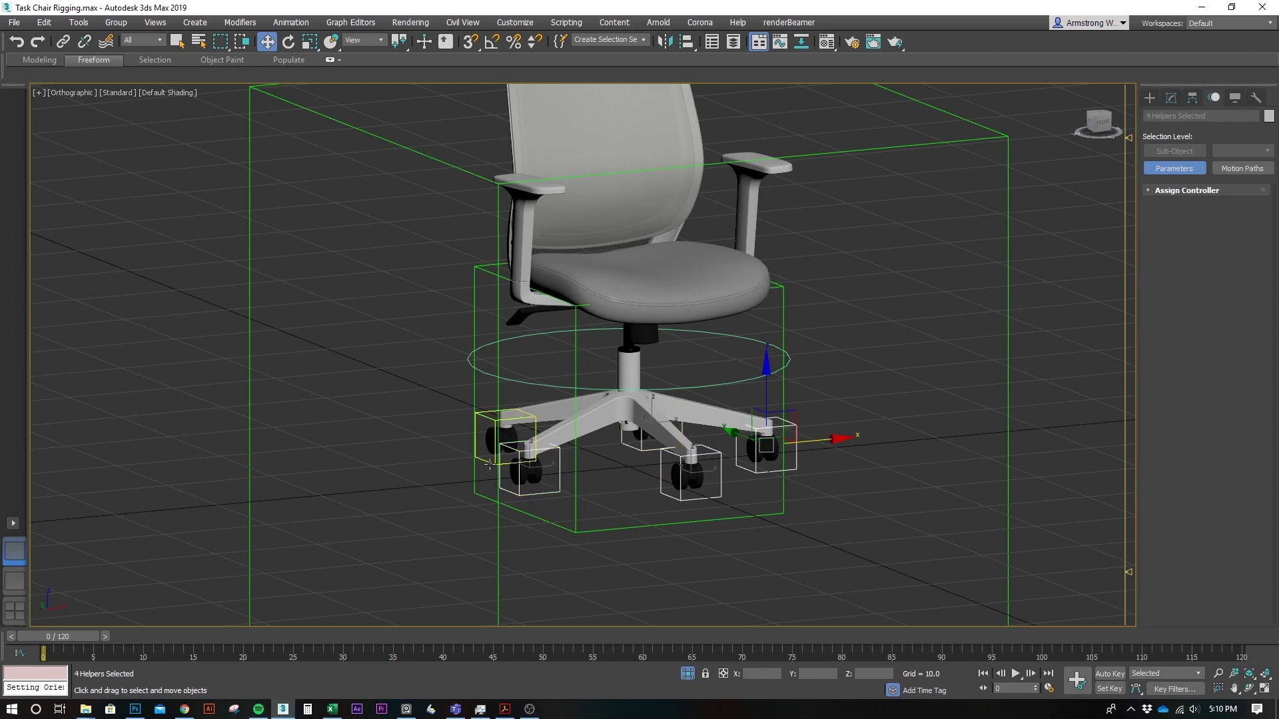
left_click(63, 42)
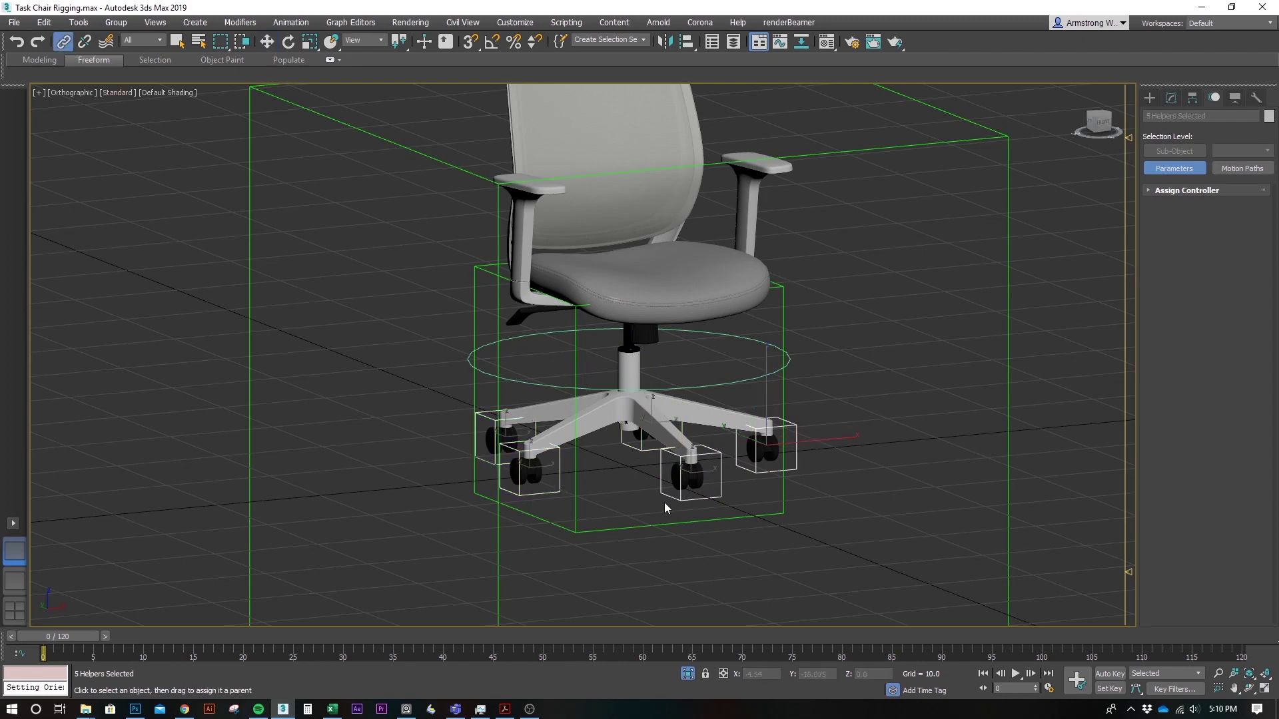
left_click_drag(685, 502, 1007, 488)
- Try moving Dummy_Chair_Master to test the newly linked caster dummies, without keeping the move
key("e")
key("w")
left_click(1007, 486)
middle_click_drag(732, 414, 706, 463)
scroll(706, 463, "down", 2)
left_click_drag(696, 437, 842, 502)
- Try rotating the control circle around Z to test the casters' steering, without keeping the rotation
left_click(722, 435)
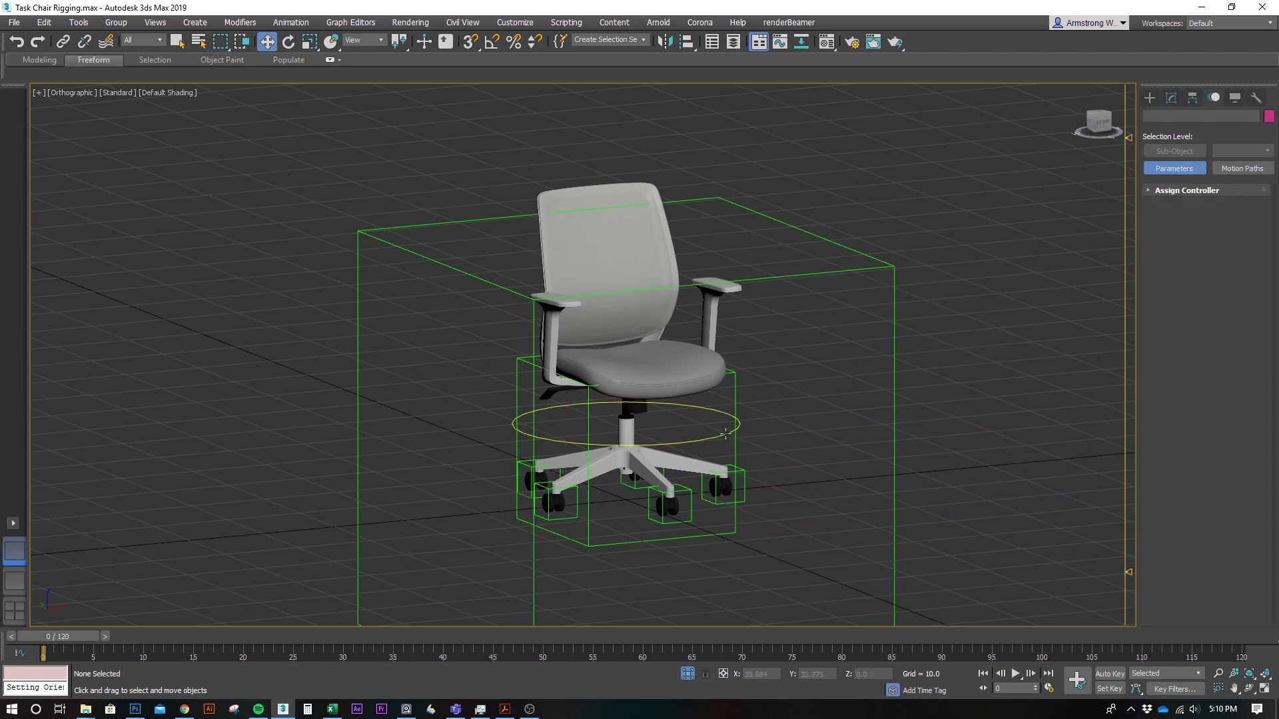
key("e")
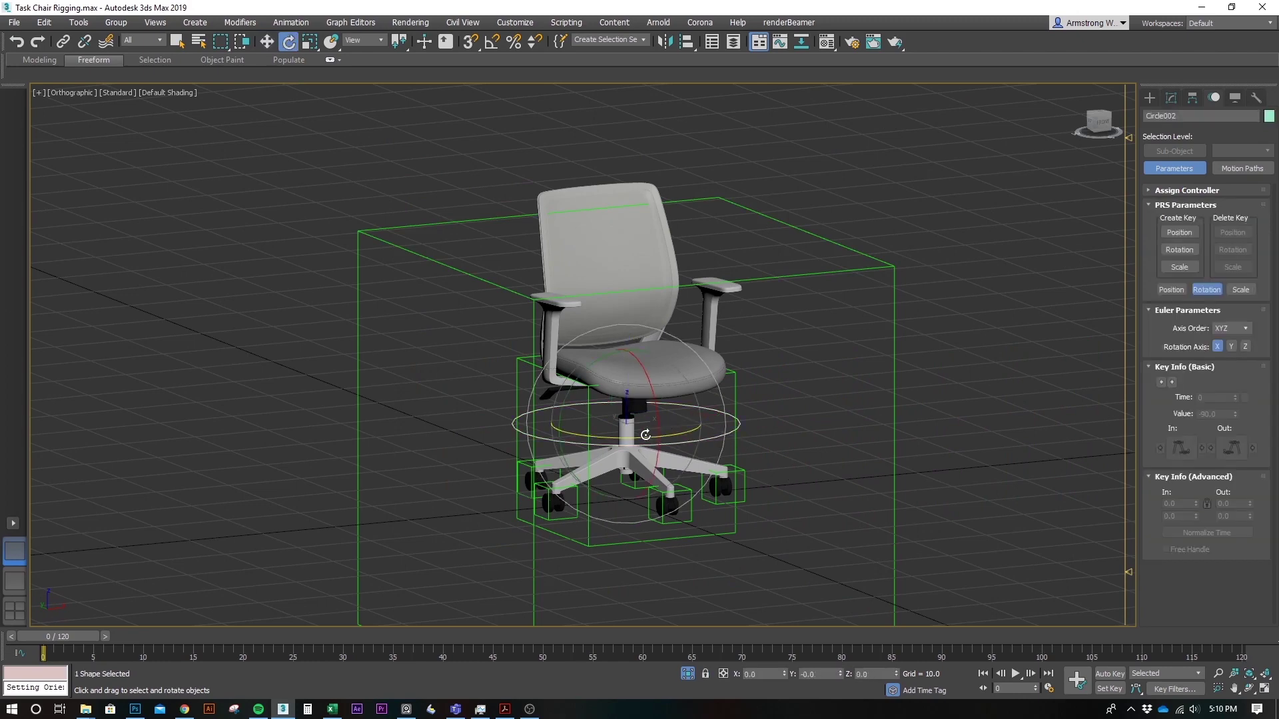
left_click_drag(643, 438, 685, 539)
- Try rotating Dummy_Base around Z twice to test whether the casters follow, then cancel and deselect it
left_click(711, 541)
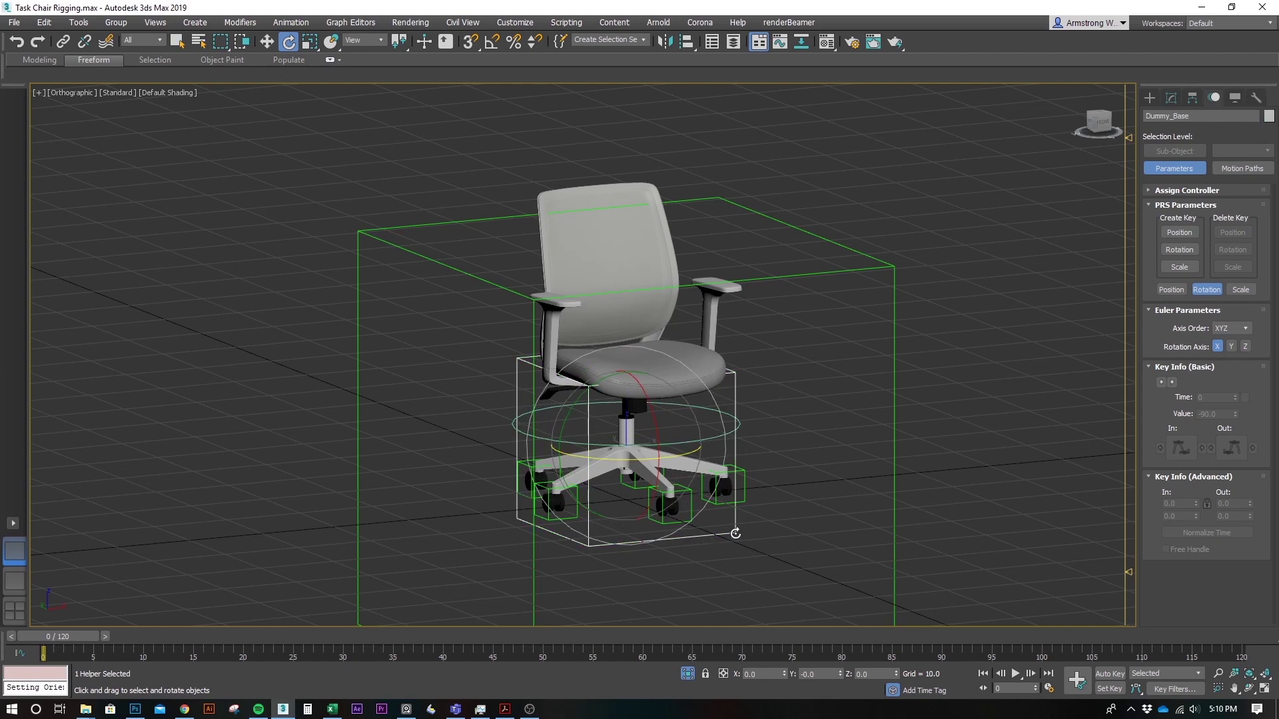
left_click_drag(677, 459, 706, 532)
right_click(706, 531)
middle_click_drag(706, 531, 751, 498)
scroll(751, 498, "up", 2)
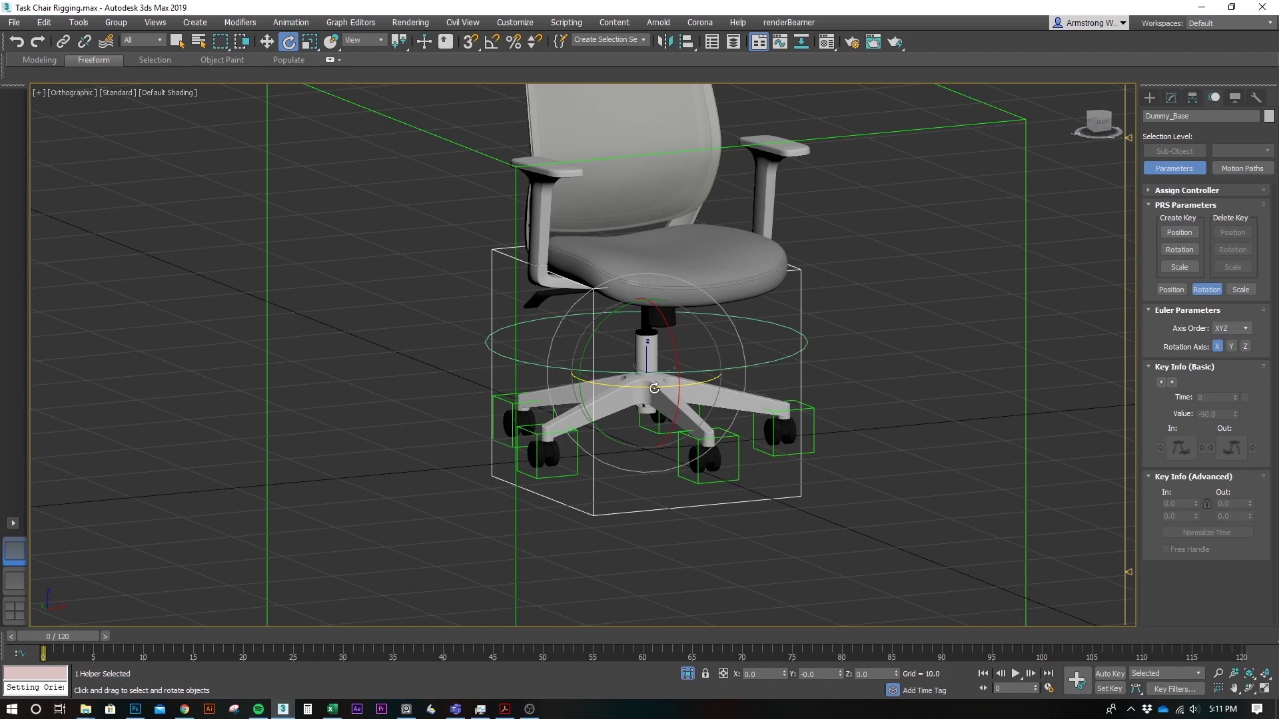
left_click_drag(654, 388, 794, 554)
right_click(793, 554)
left_click(791, 553)
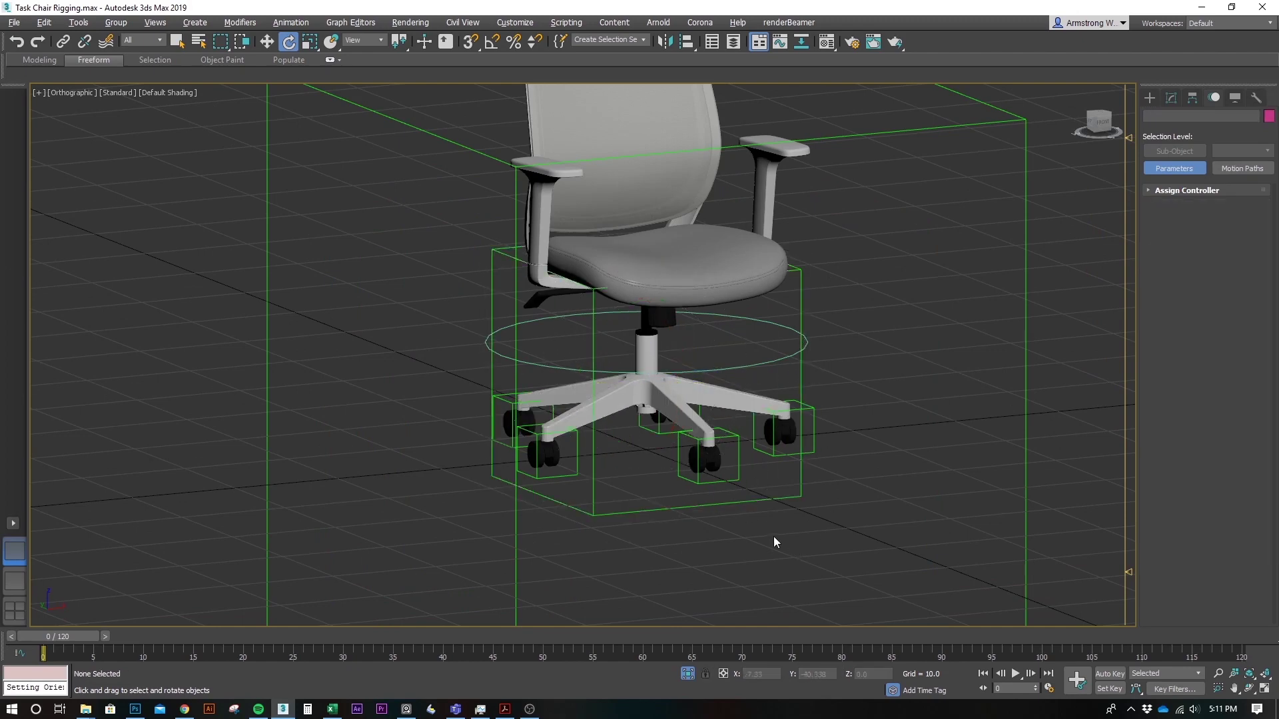
scroll(745, 413, "up", 2)
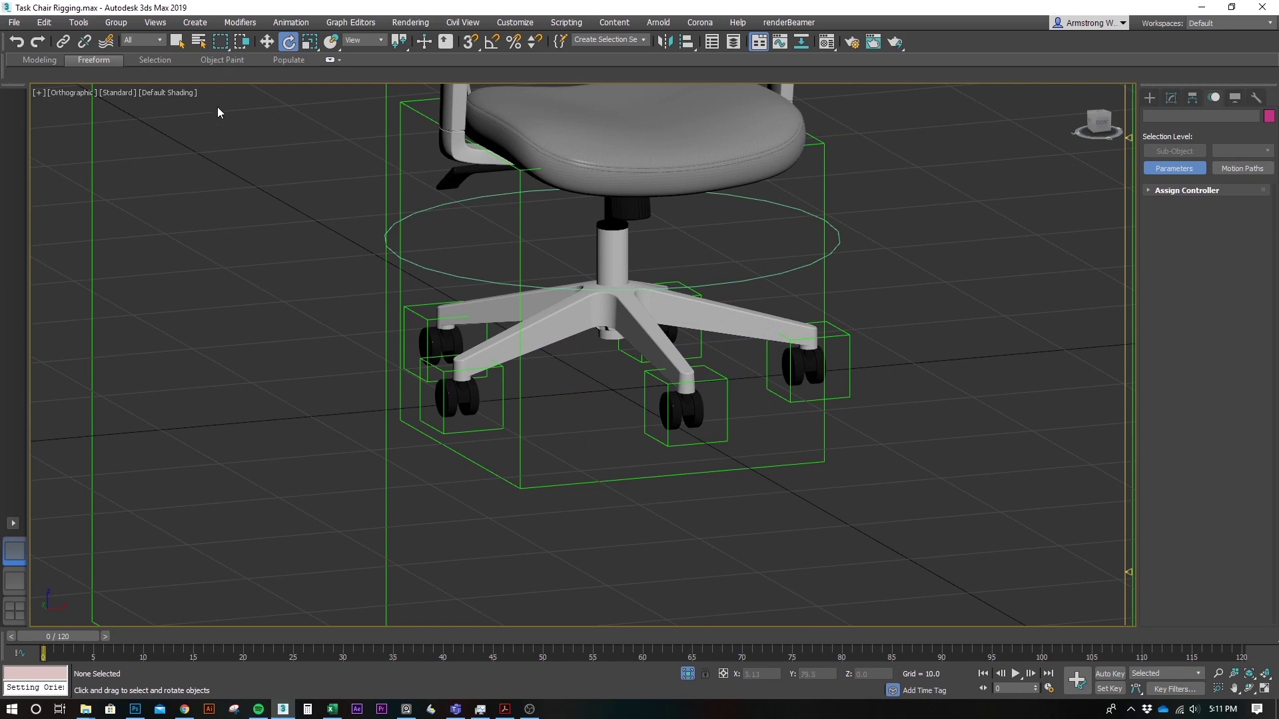
middle_click_drag(682, 381, 644, 409)
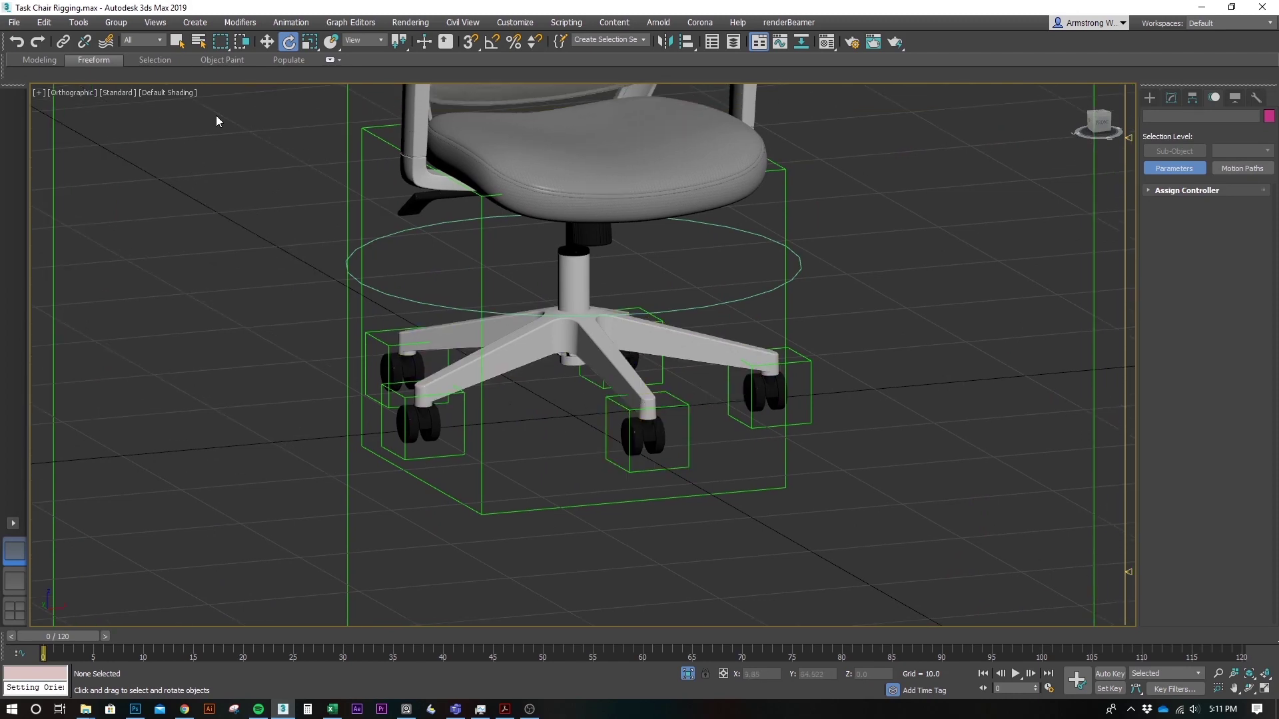
left_click(62, 42)
middle_click_drag(736, 444, 712, 443)
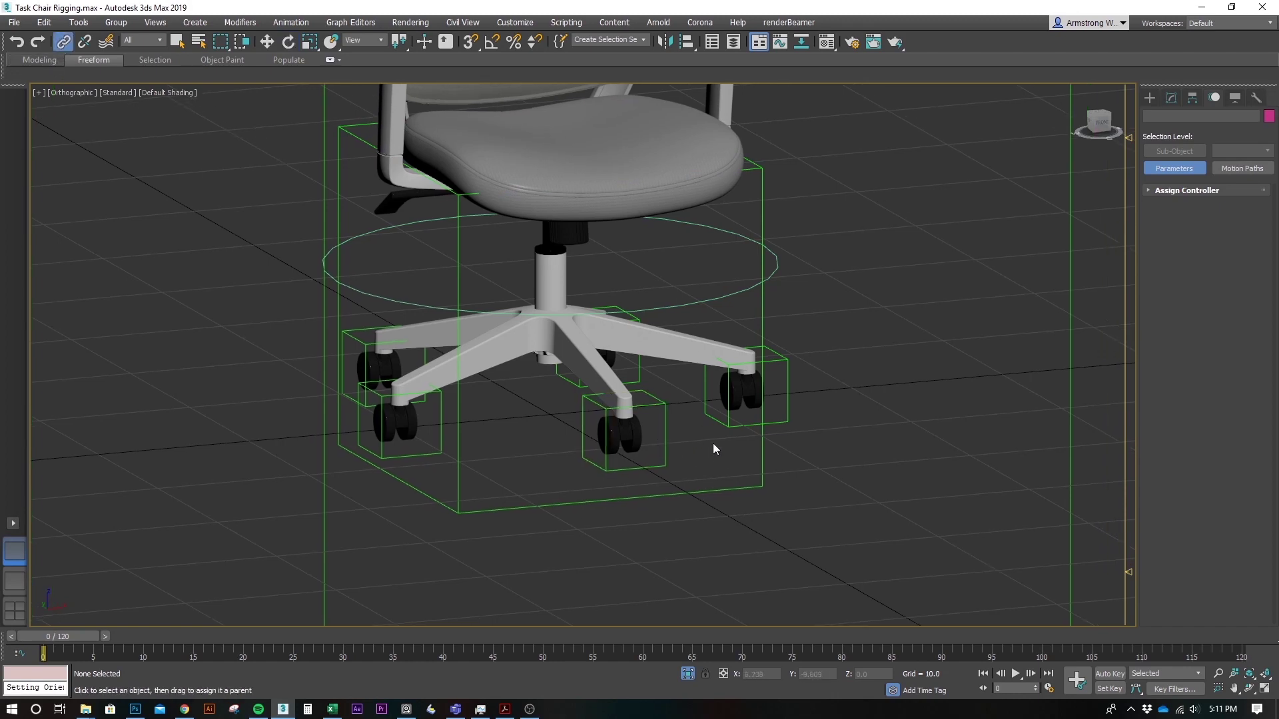
key("w")
left_click_drag(710, 454, 651, 475)
middle_click_drag(703, 456, 635, 490)
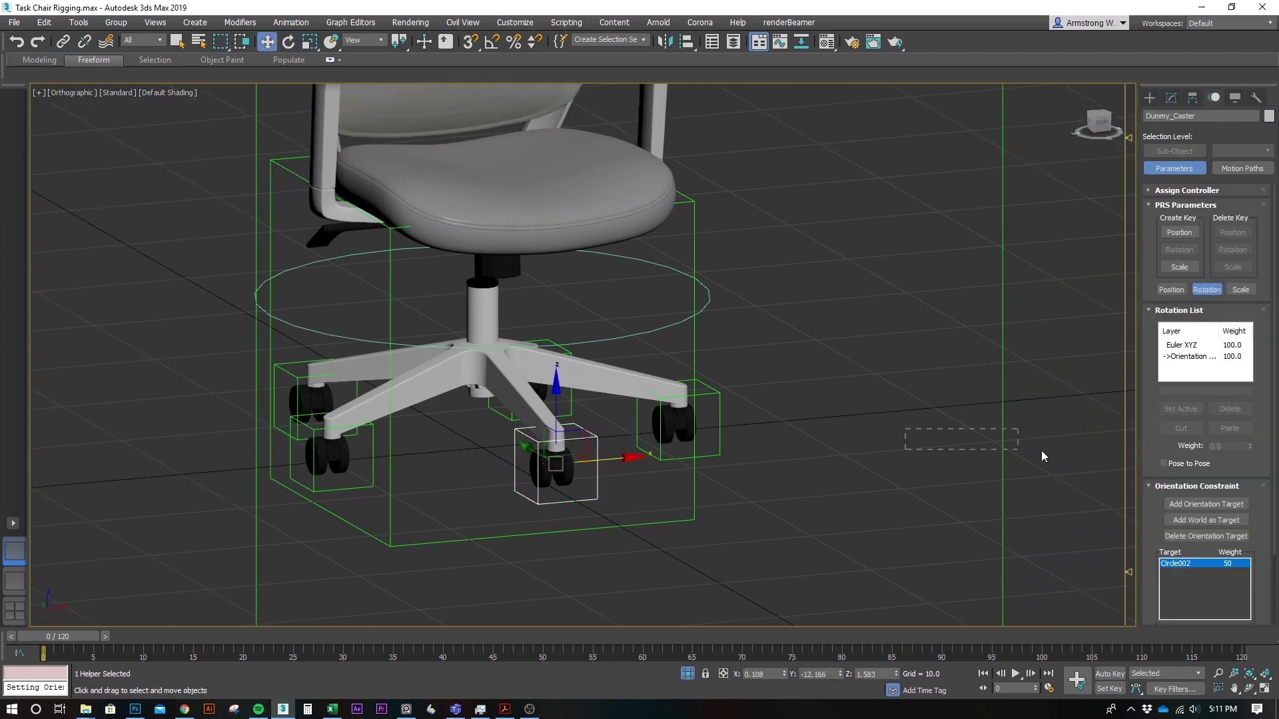
- Try moving Dummy_Chair_Master along X, undo the move and clear the selection
left_click_drag(1041, 450, 1033, 454)
key("z")
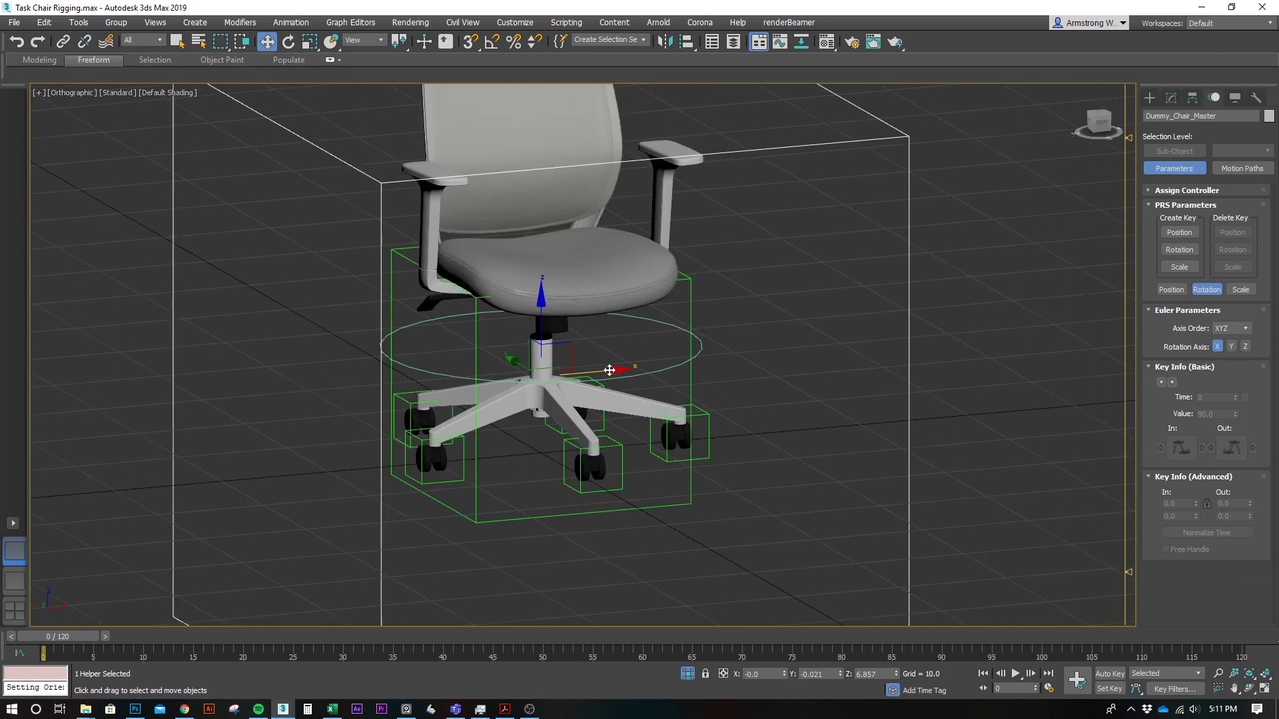
left_click_drag(609, 370, 717, 358)
key("ctrl+z")
left_click(733, 510)
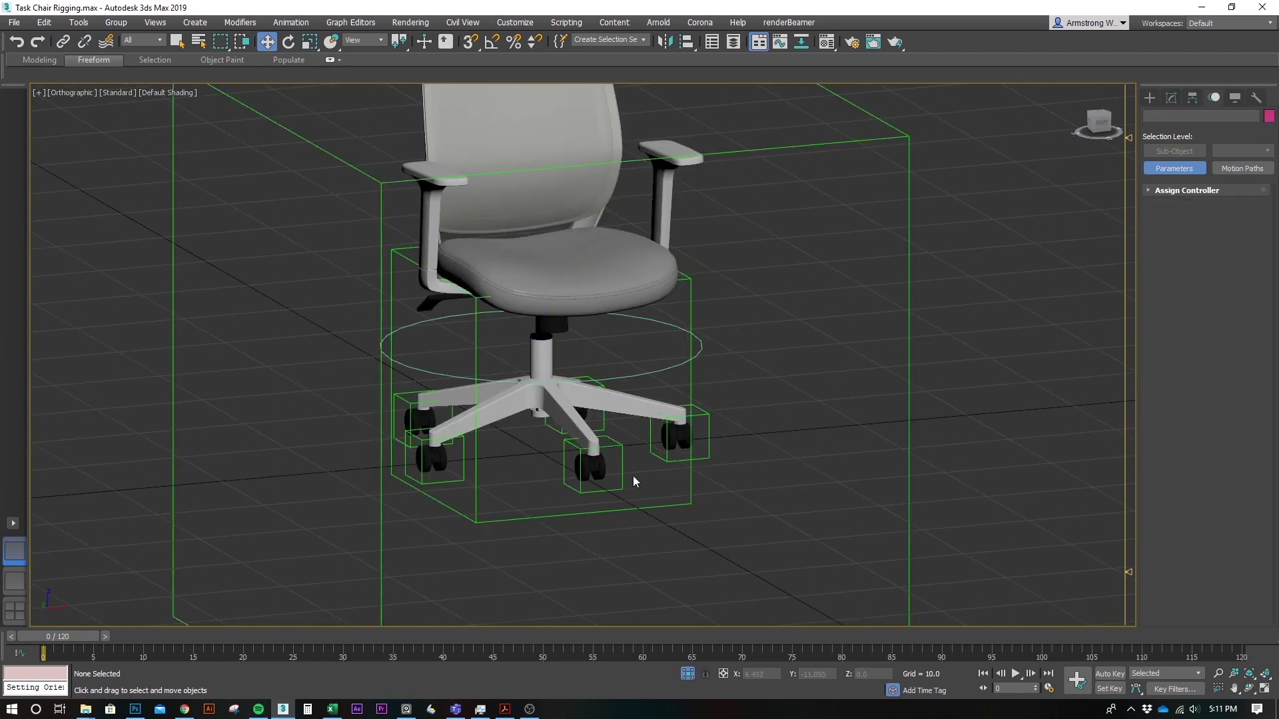
- Try moving Dummy_Base to test whether the caster dummies follow it, then cancel the move
left_click(667, 506)
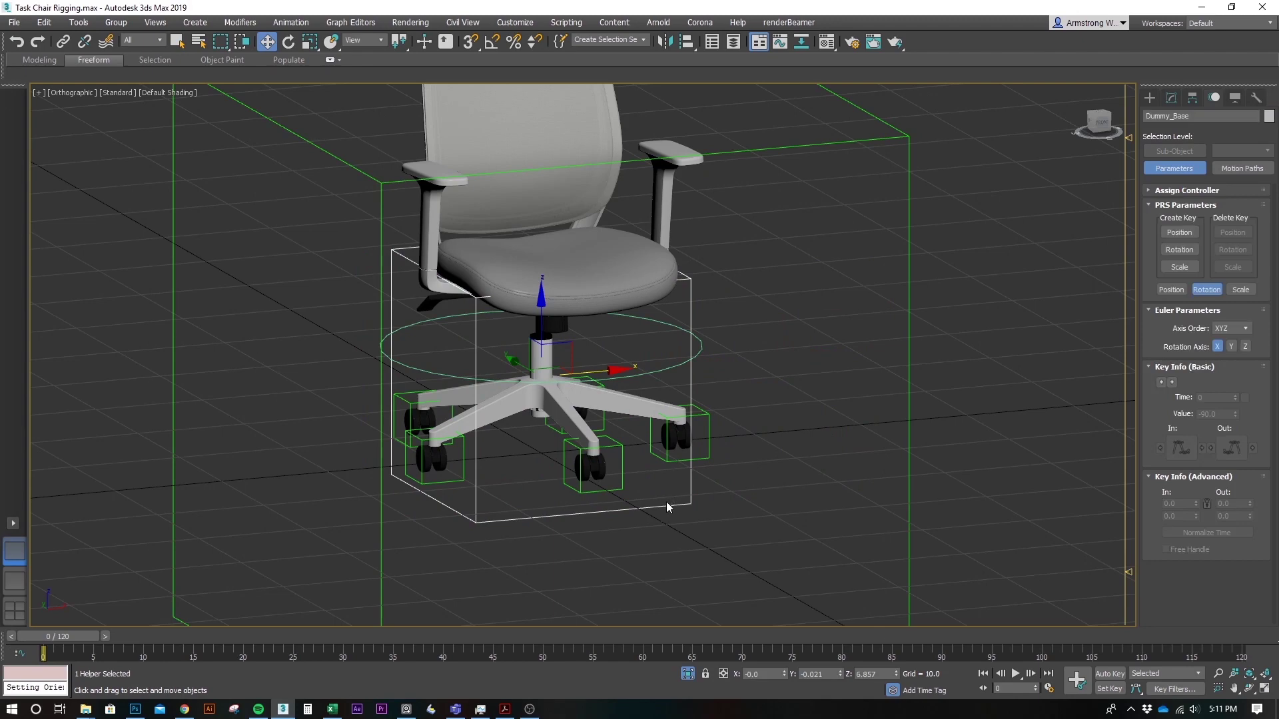
left_click_drag(666, 506, 808, 525)
right_click(808, 525)
key("e")
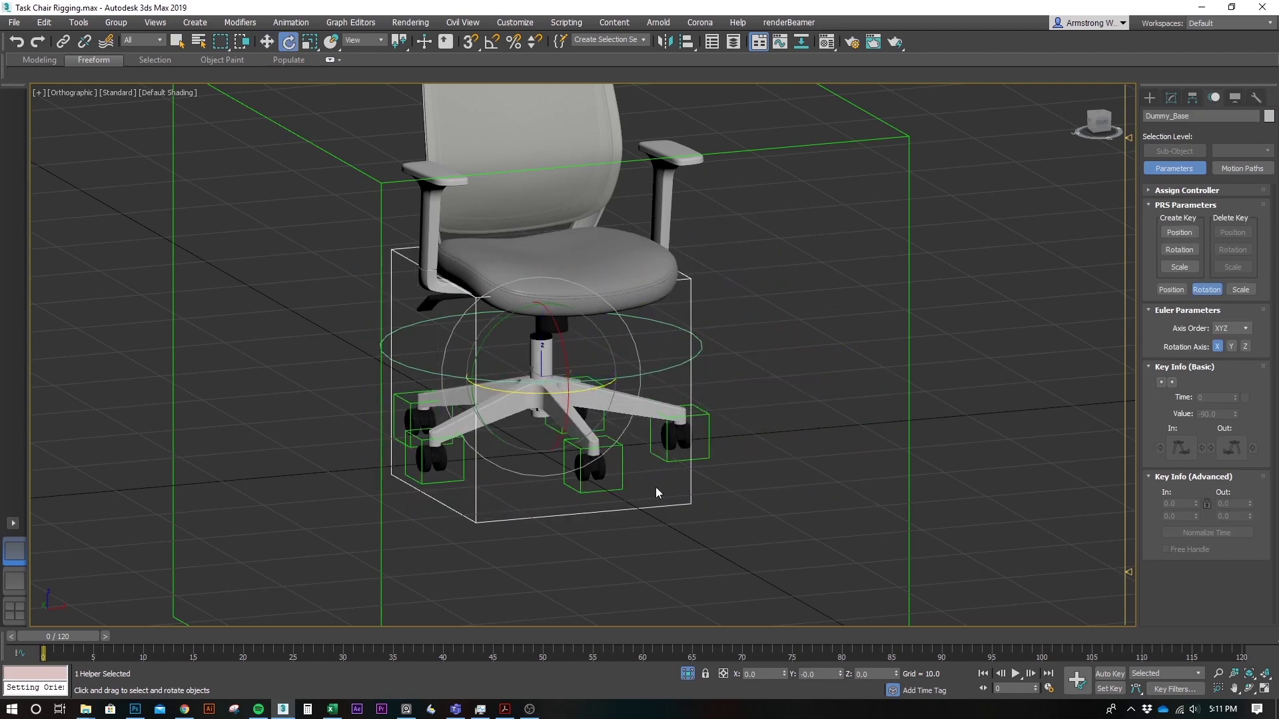
- Select all five caster dummies and link them to Dummy_Base as their parent
middle_click_drag(657, 491, 731, 491)
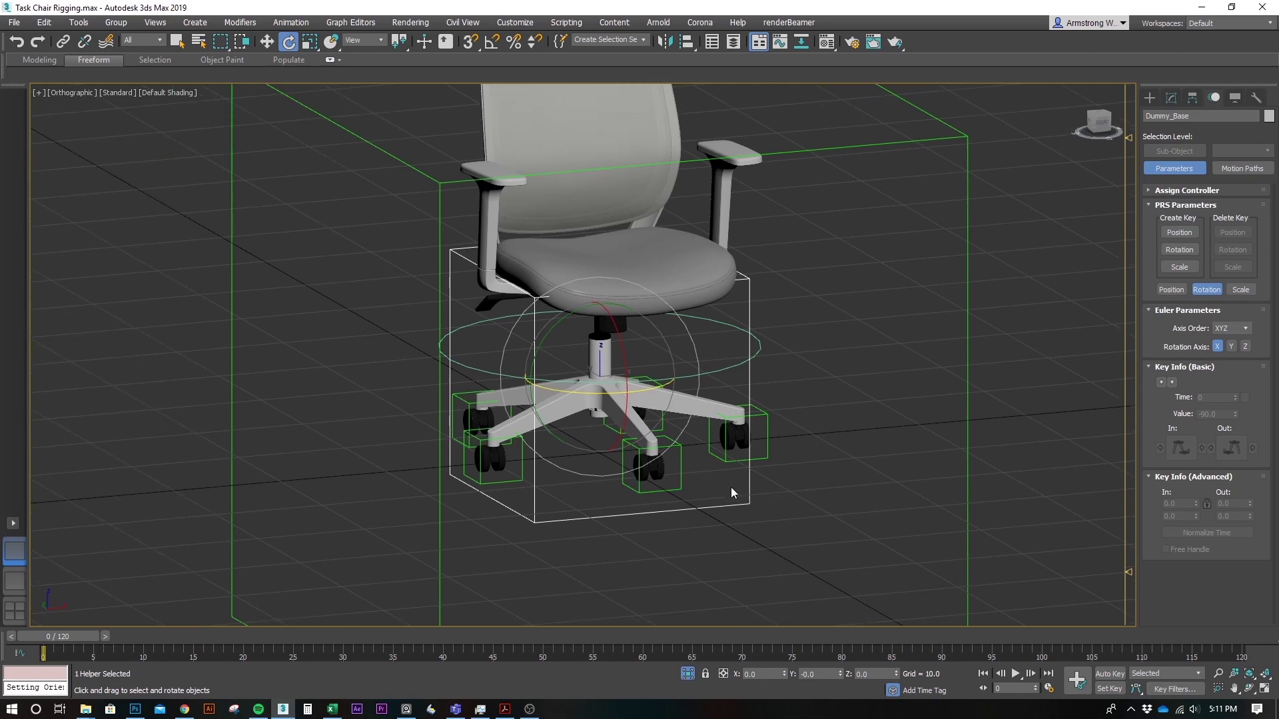
left_click(682, 484)
left_click(765, 456, "ctrl")
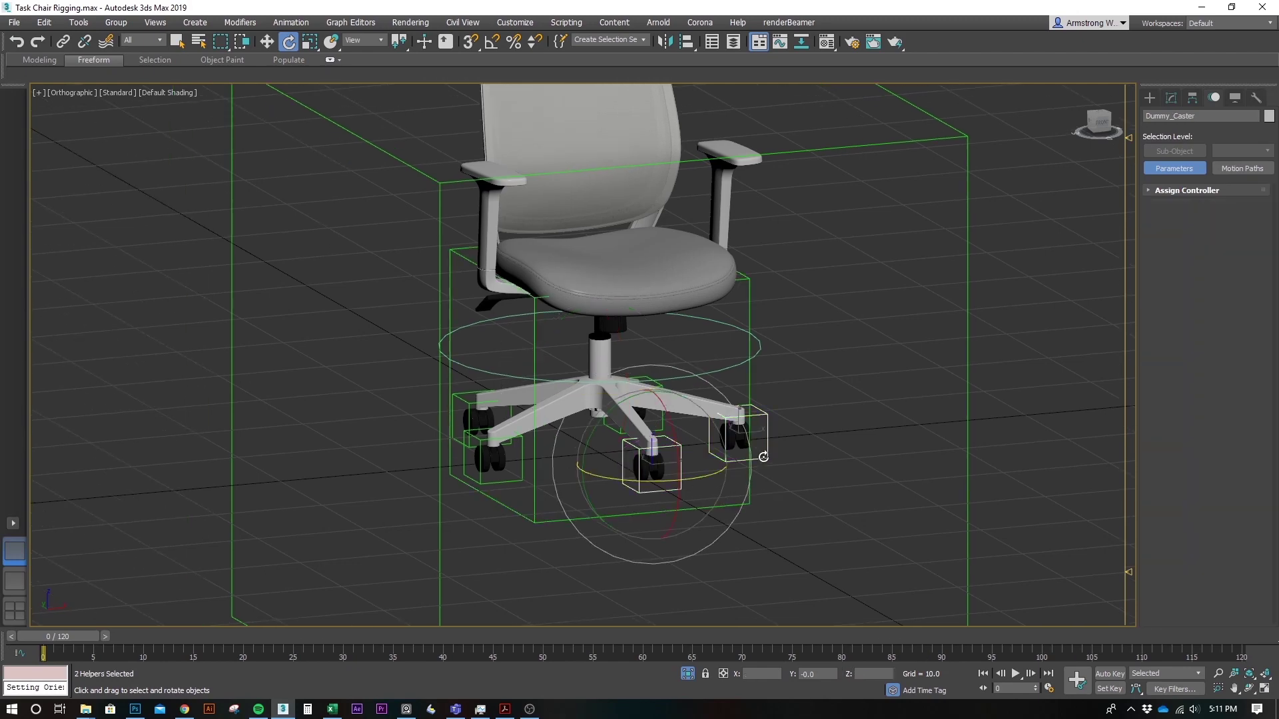
middle_click_drag(515, 478, 546, 479, "alt")
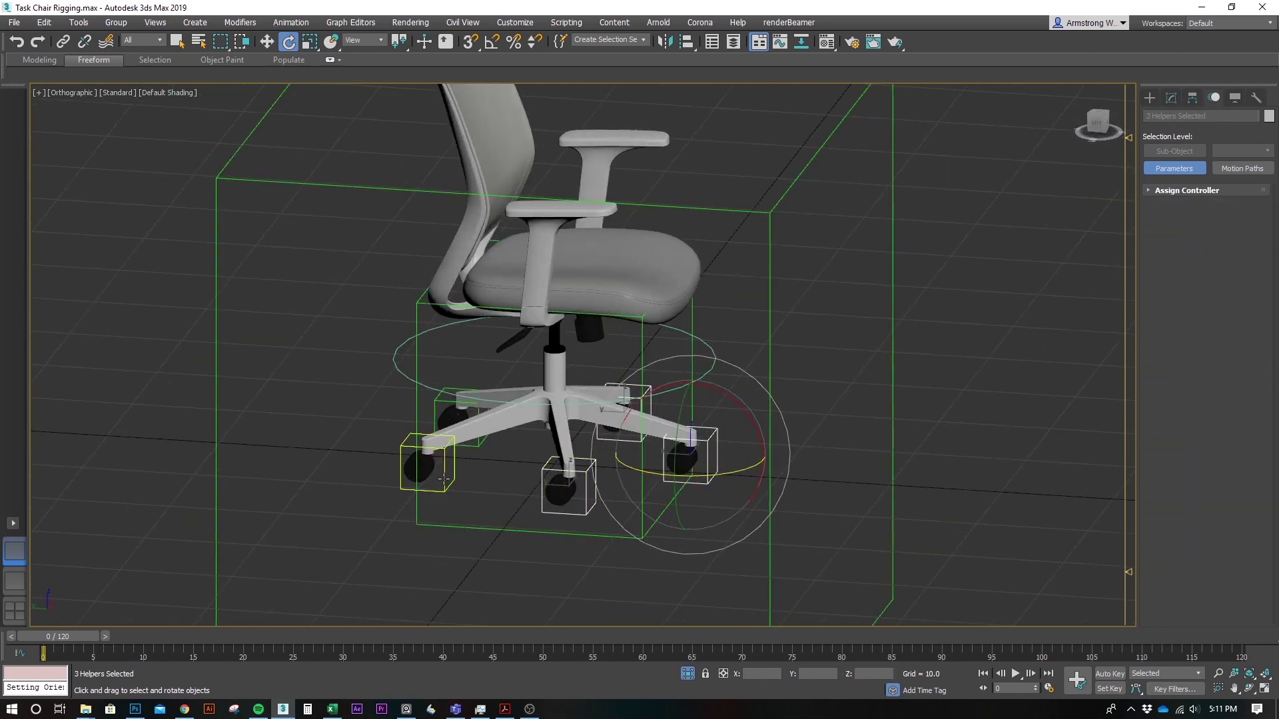
left_click(473, 448, "ctrl")
middle_click_drag(477, 448, 126, 92, "alt")
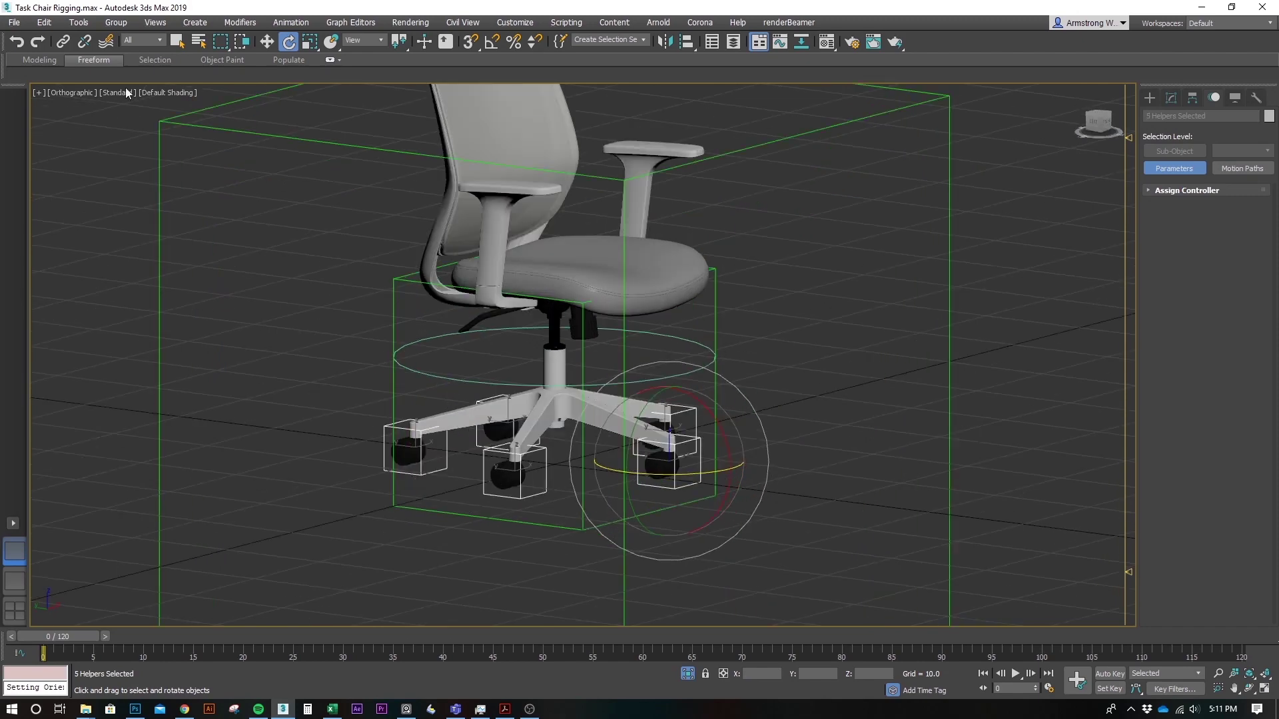
left_click(63, 42)
scroll(638, 455, "up", 5)
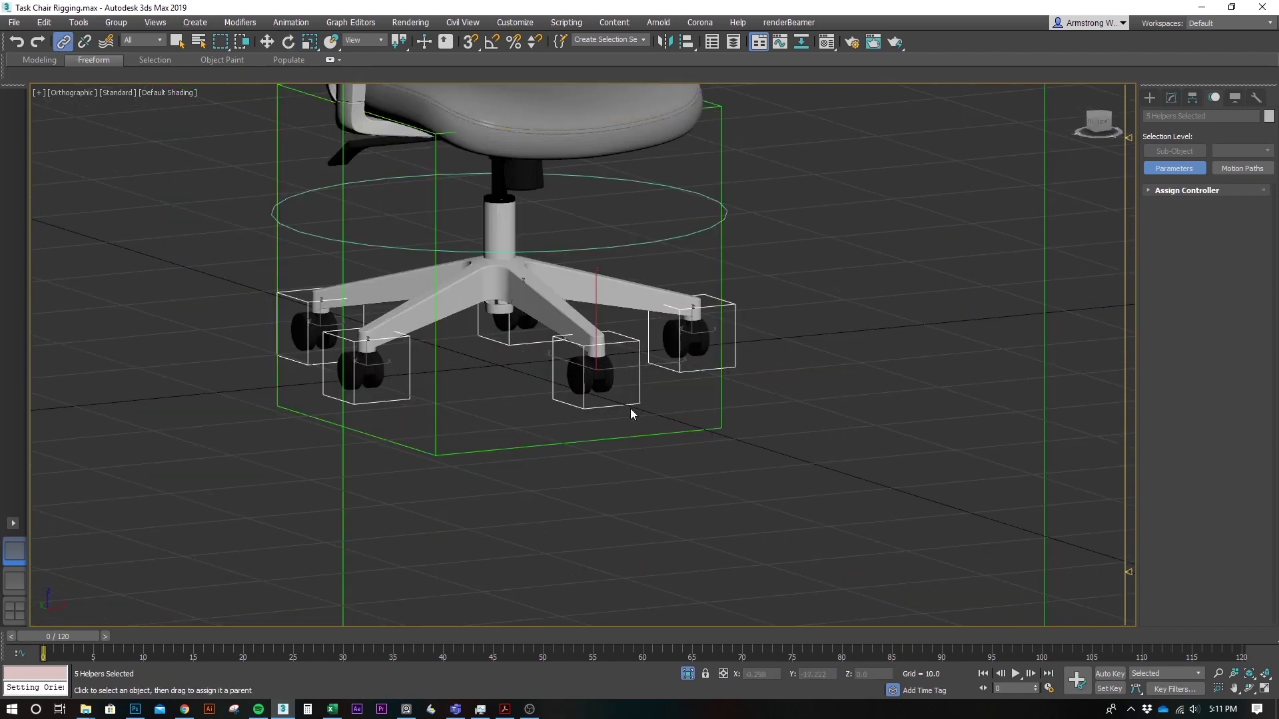
left_click_drag(666, 416, 678, 430)
- Try moving Dummy_Base along X to test its linked caster dummies, then undo the move
scroll(758, 548, "down", 4)
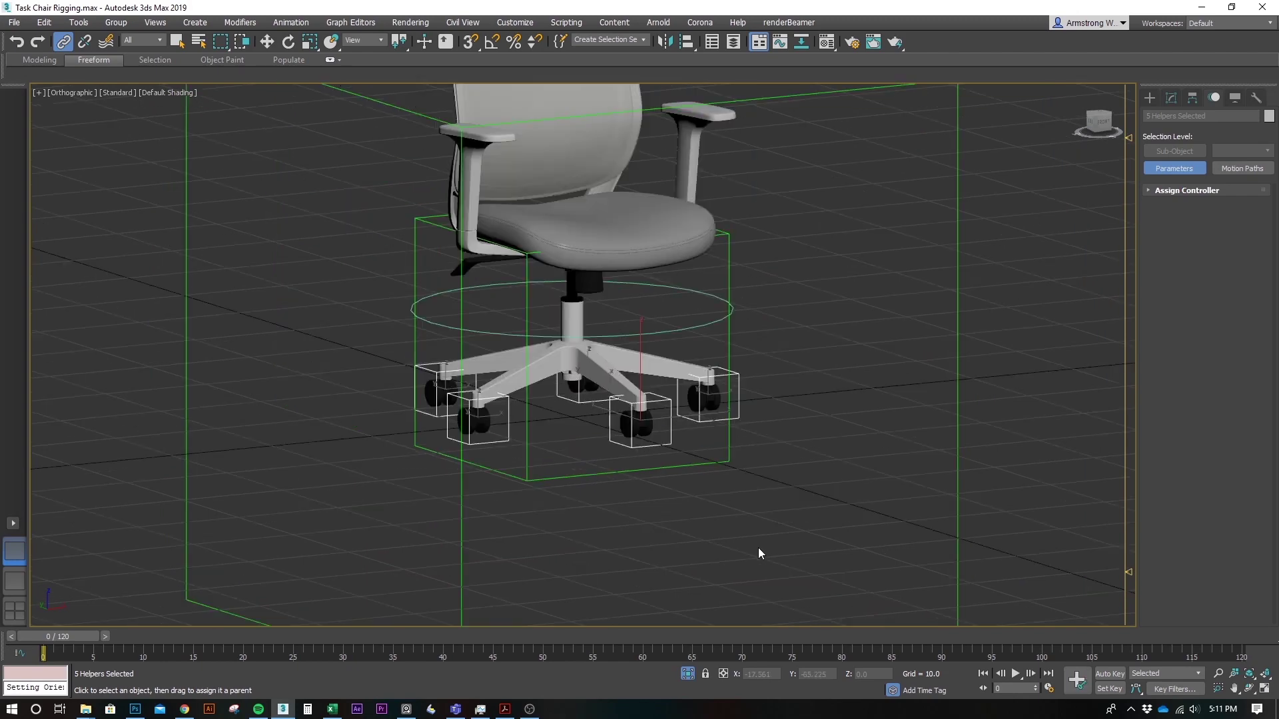
key("w")
left_click_drag(747, 471, 696, 509)
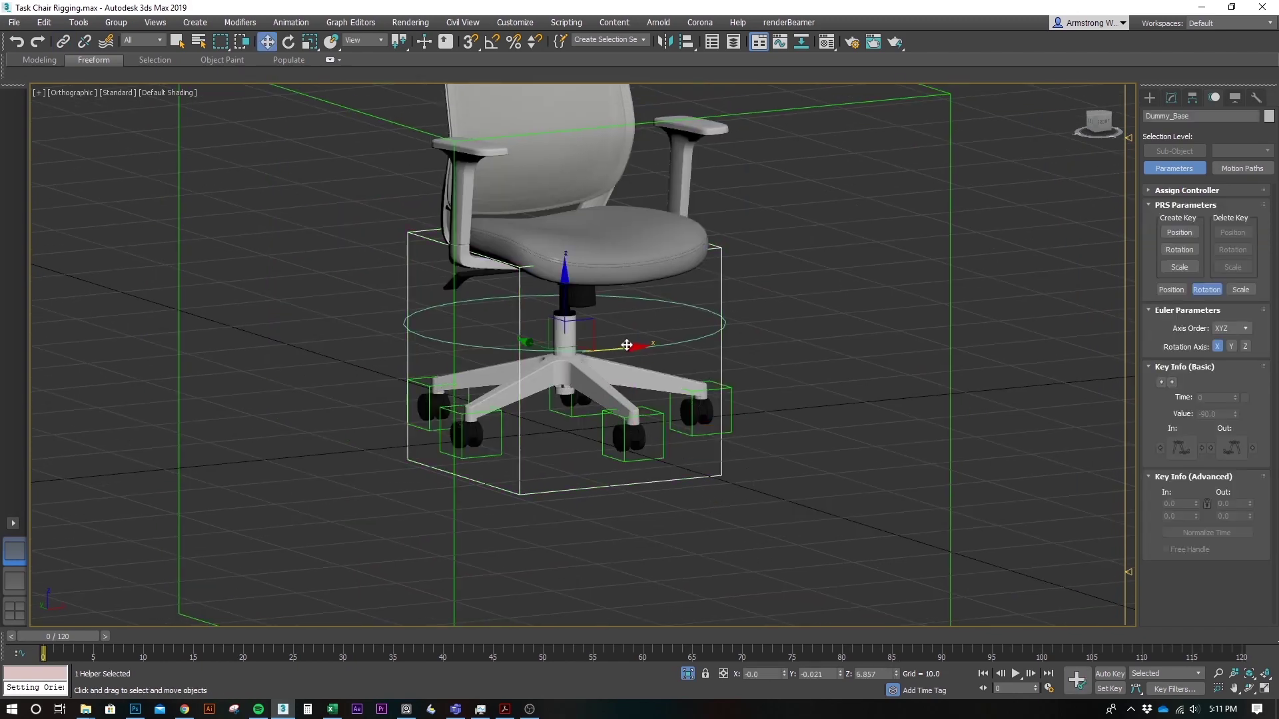
left_click_drag(626, 345, 825, 324)
key("ctrl+z")
key("e")
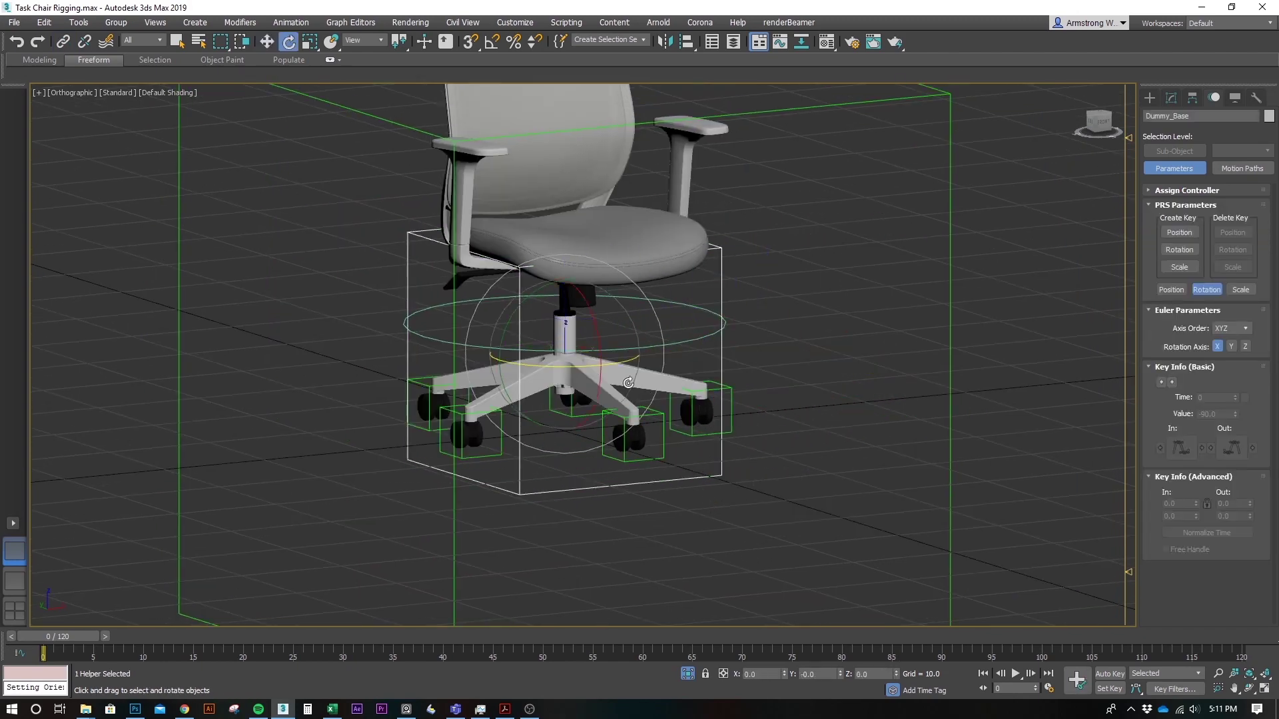
- Try rotating Dummy_Base and the caster control circle to test the rig, then cancel the rotation
left_click_drag(565, 362, 774, 323)
left_click(774, 322)
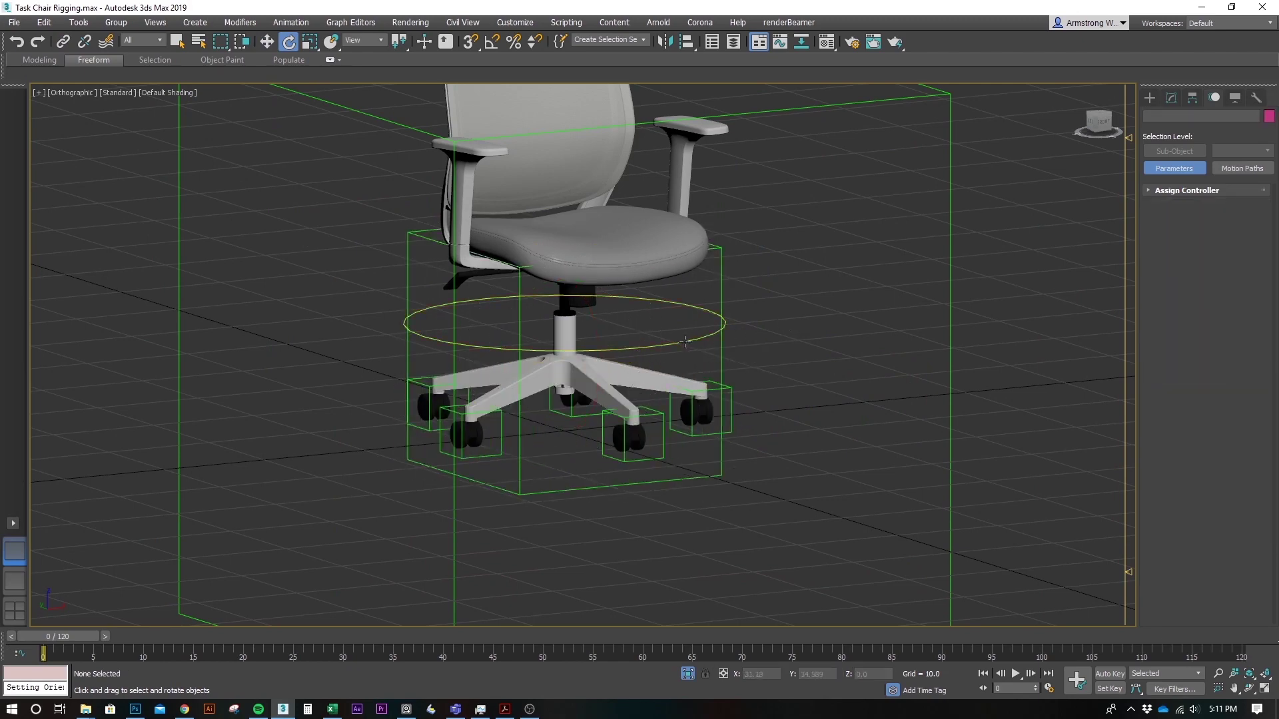
left_click(685, 343)
left_click_drag(633, 331, 793, 467)
right_click(794, 467)
- Select Dummy_Chair_Master and switch the viewport to a perspective view of the whole chair rig
left_click(950, 479)
scroll(964, 483, "down", 2)
middle_click_drag(963, 483, 881, 421)
key("w")
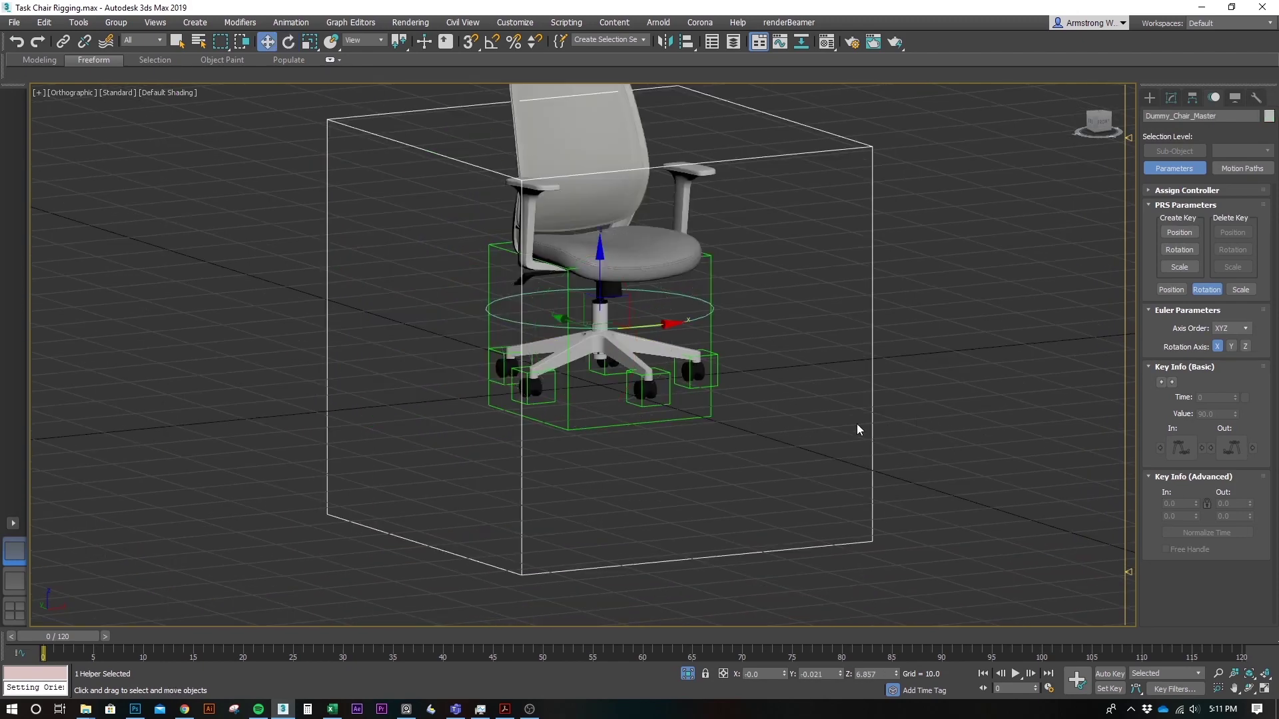
left_click(942, 387)
left_click_drag(676, 445, 826, 474)
key("e")
key("p")
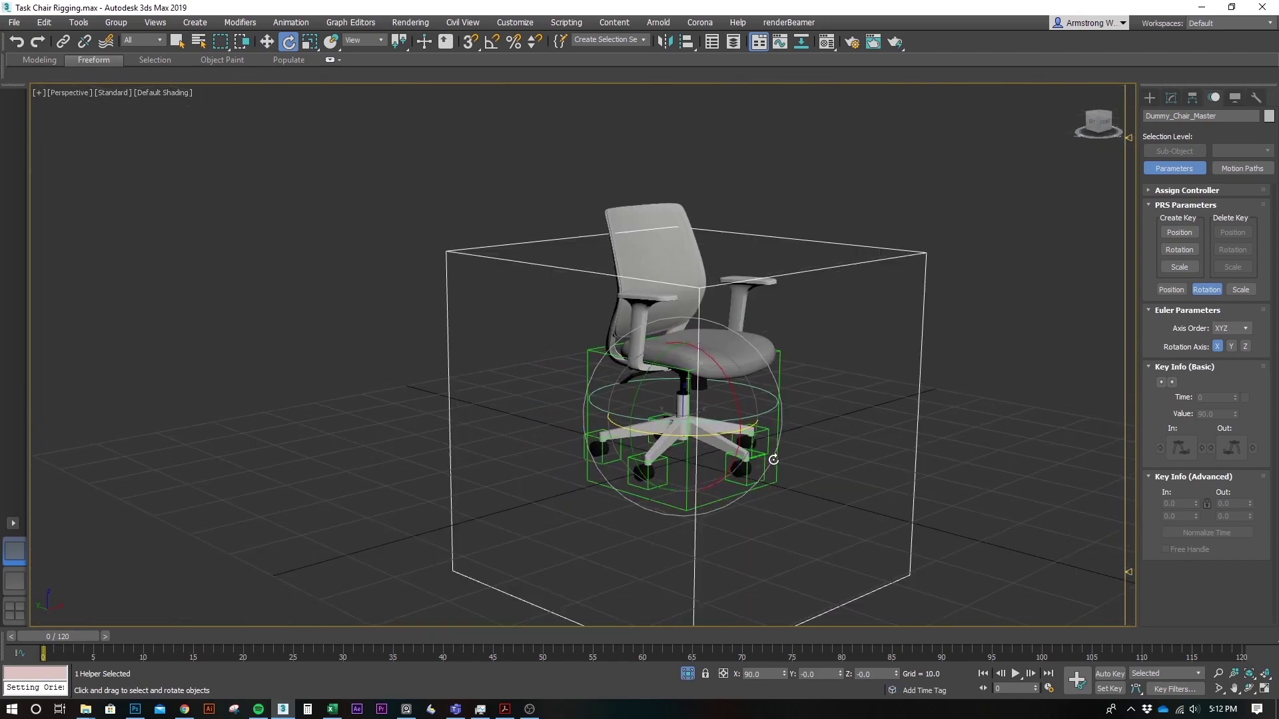
scroll(760, 468, "down", 4)
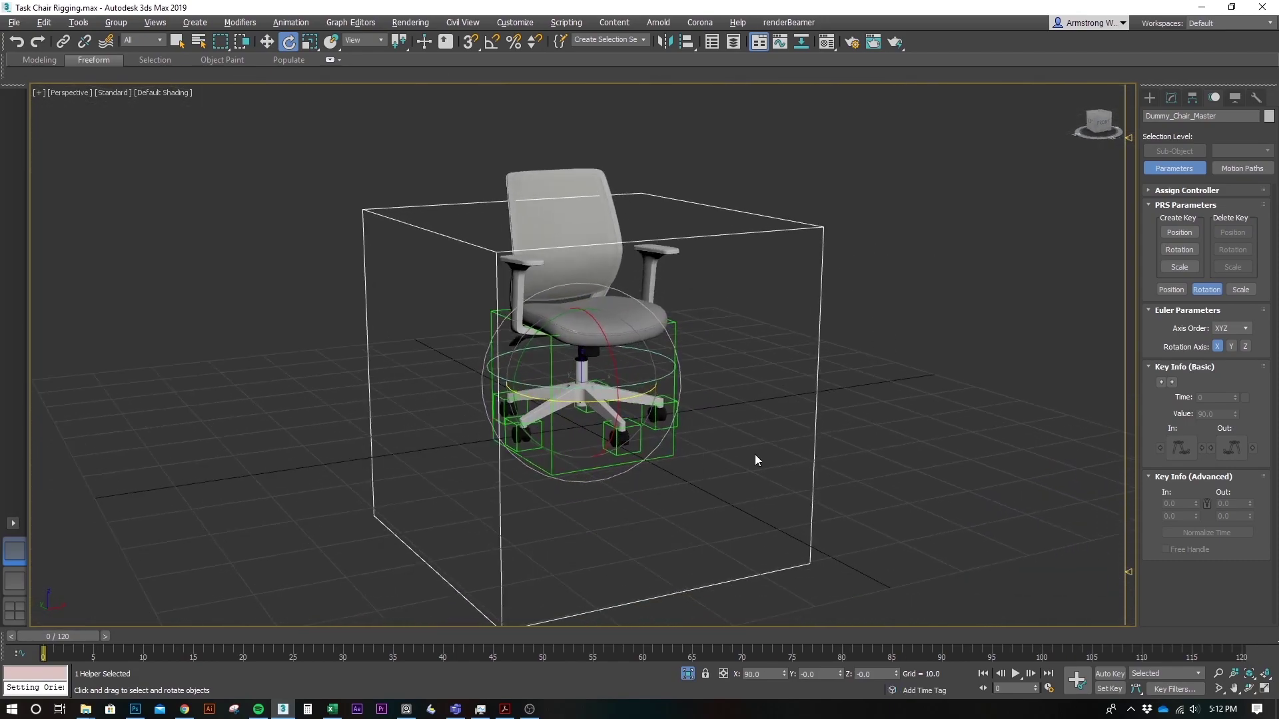
scroll(754, 455, "down", 2)
scroll(749, 467, "up", 4)
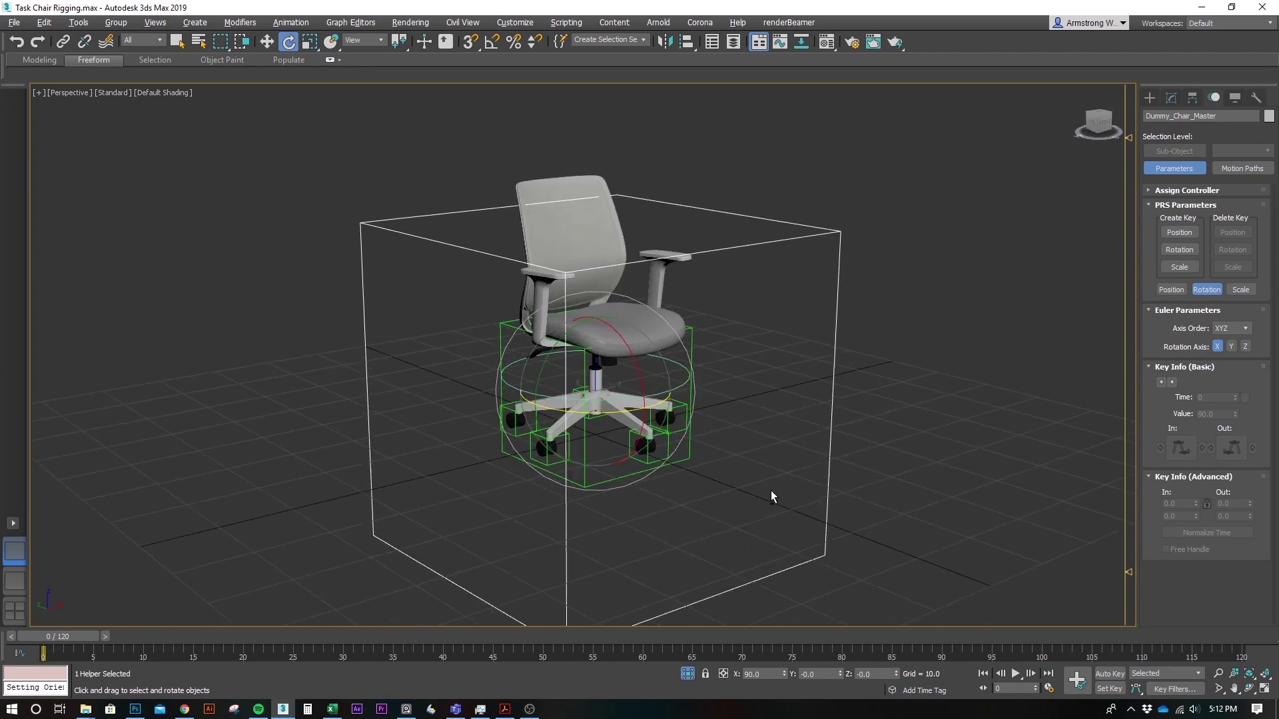
- Try moving Dummy_Chair_Master to test the full hierarchy, undo the move and clear the selection
left_click(726, 469)
key("w")
left_click_drag(759, 430, 859, 486)
left_click_drag(651, 380, 614, 382)
key("ctrl+z")
left_click(937, 346)
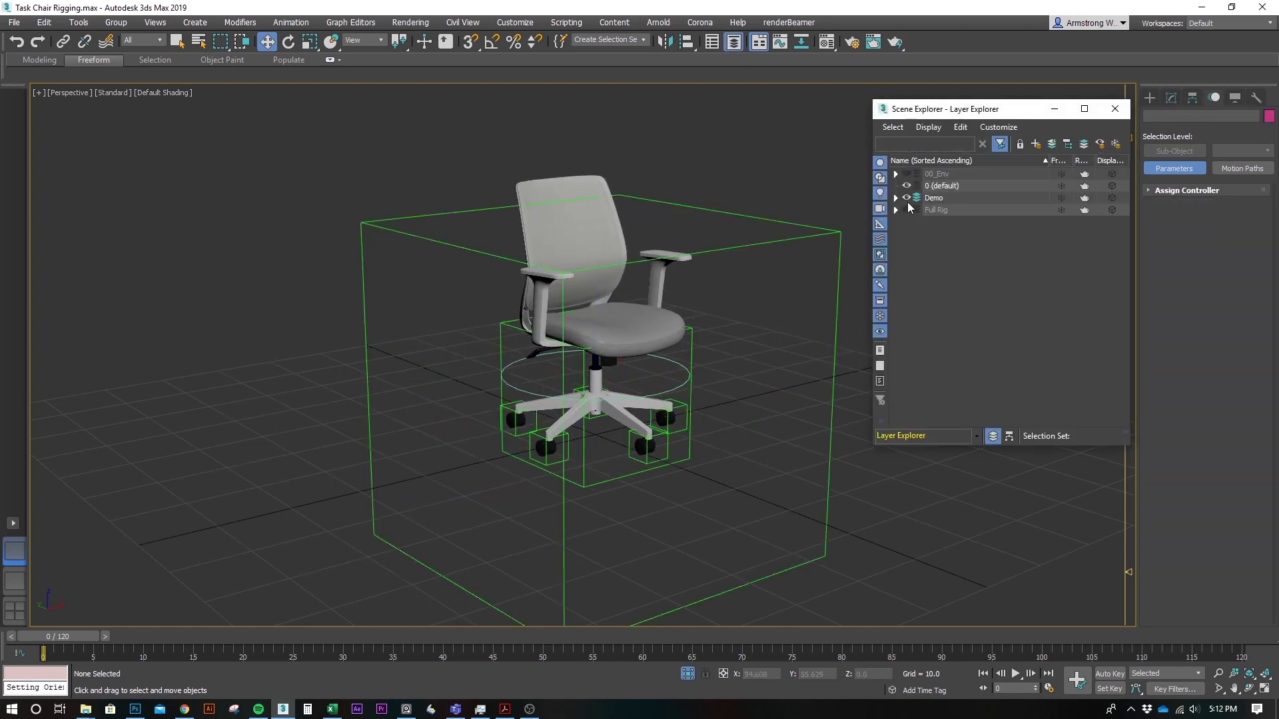
- Hide the Demo layer, show the Full Rig layer and look through the Cam01_TaskChair camera
left_click(906, 210)
left_click(702, 361)
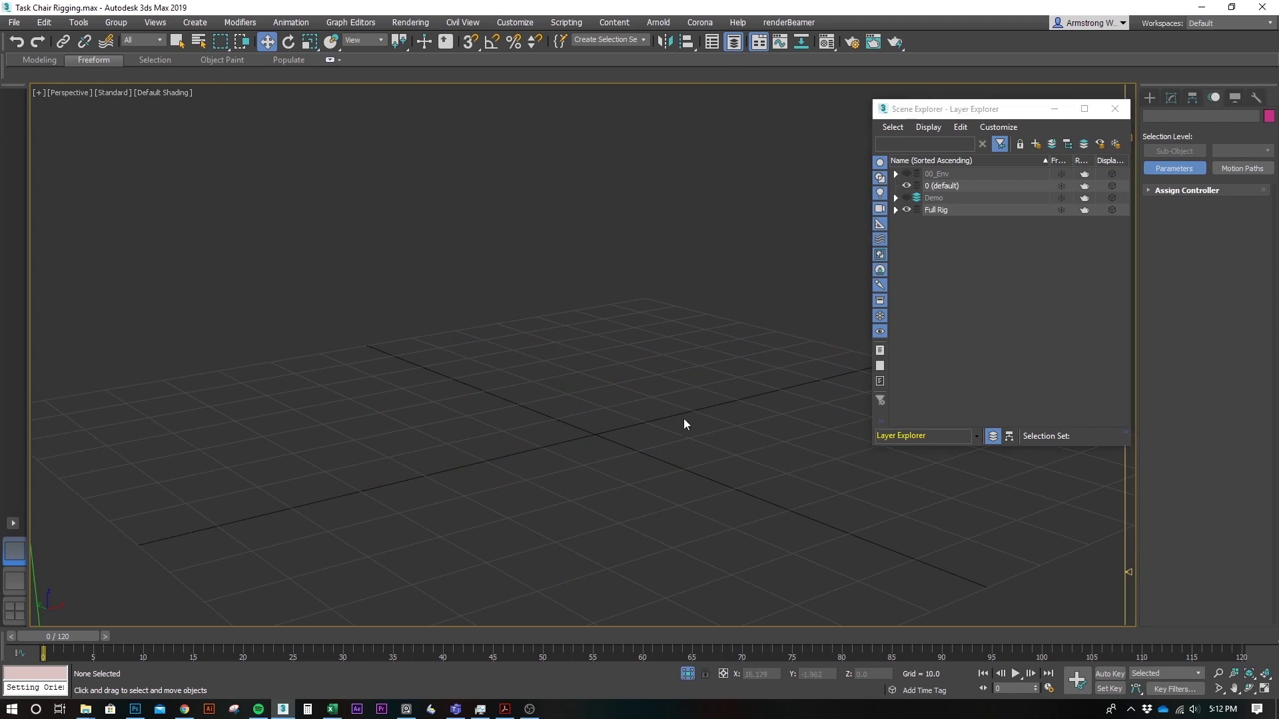
key("c")
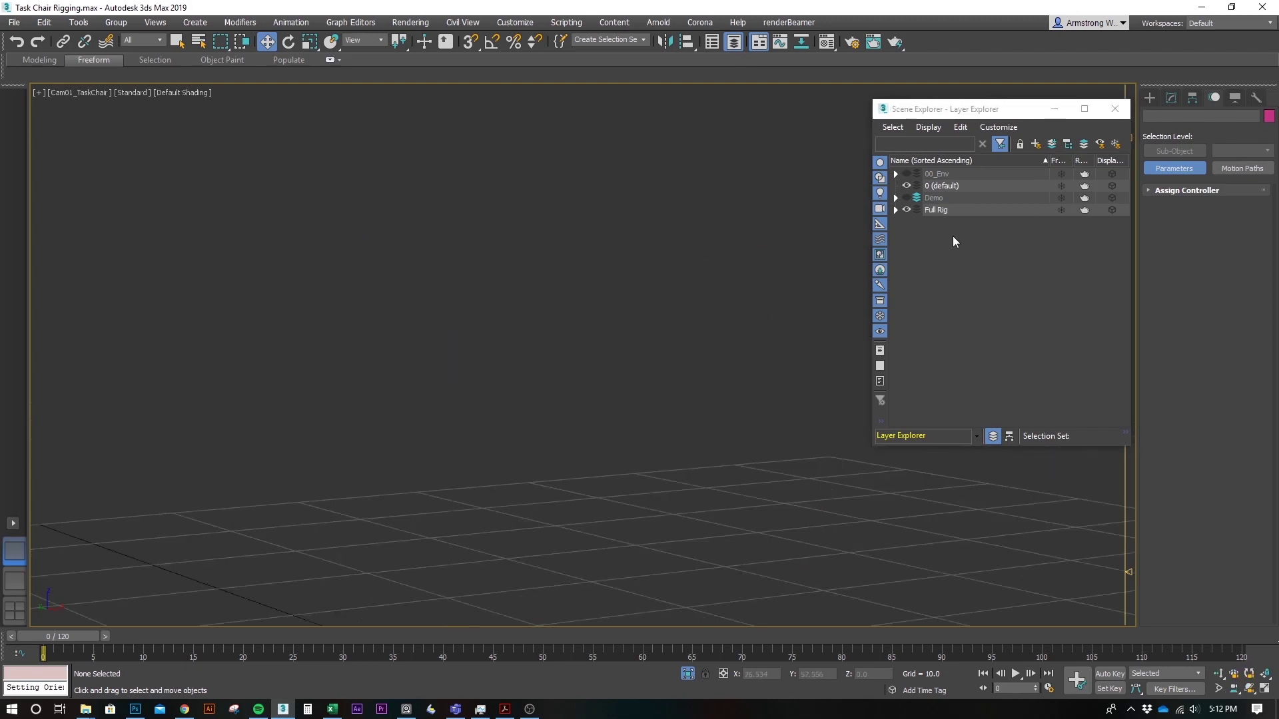
- Scrub the rigged chair's animation to frame 51 and hide all helpers by category
left_click_drag(114, 640, 571, 616)
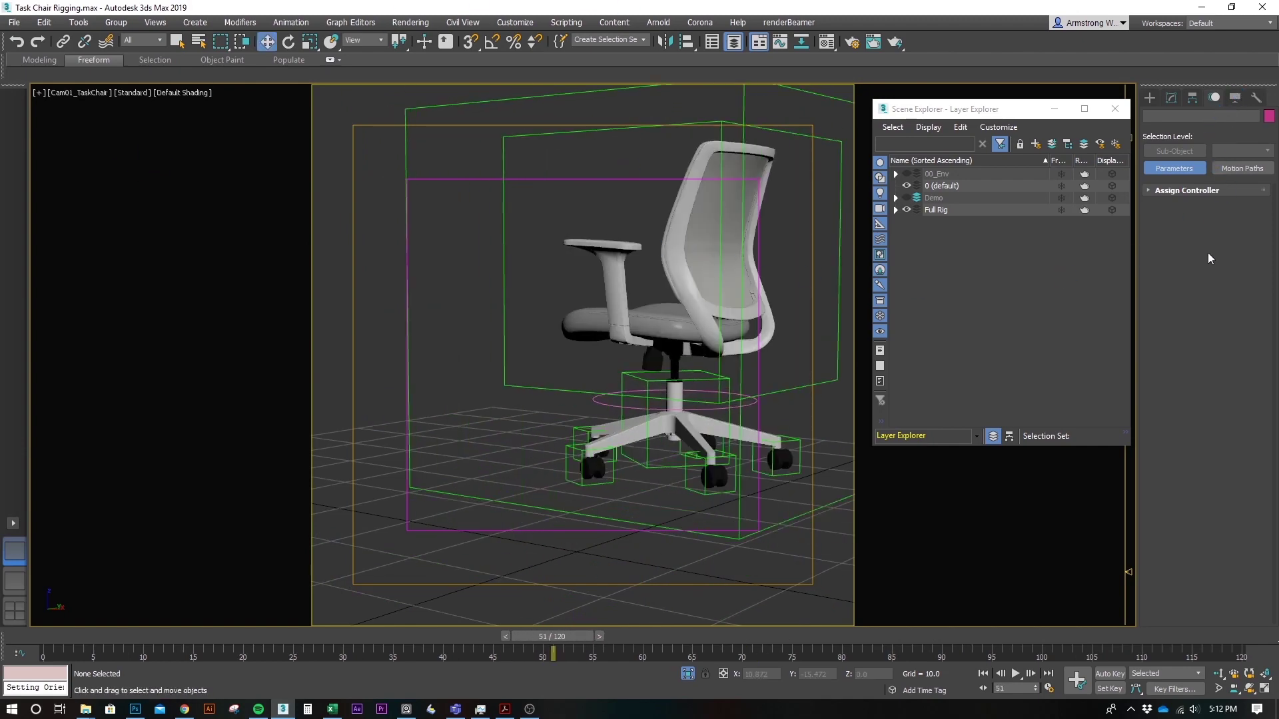
left_click(1236, 99)
left_click(1162, 282)
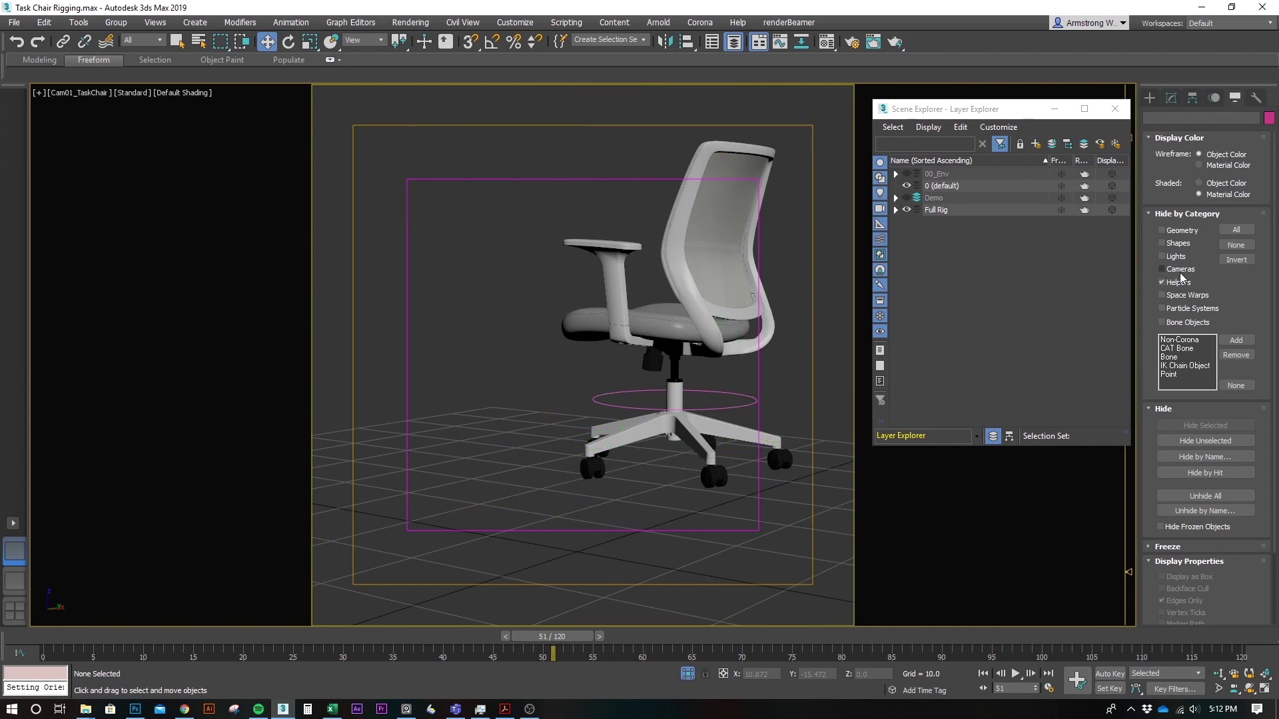
- Scrub to frame 63 and rotate the control circle around its Z axis to test the caster steering
left_click_drag(177, 638, 684, 632)
left_click(701, 421)
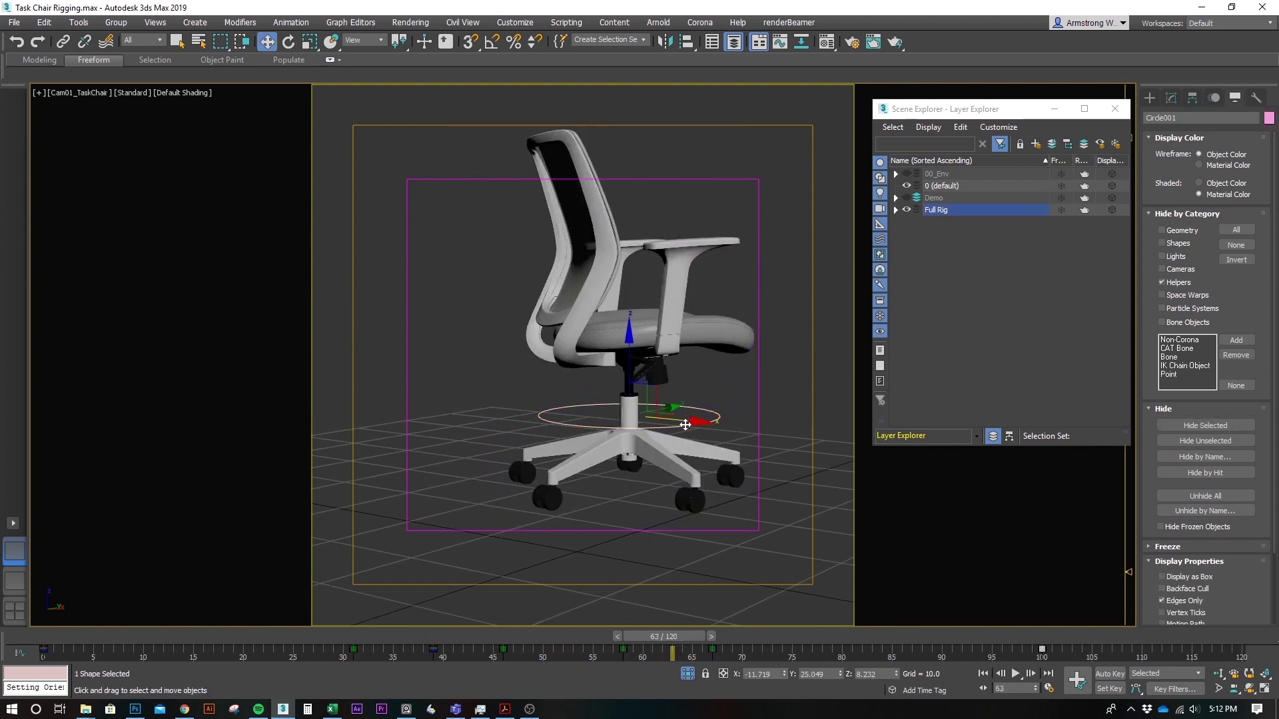
key("e")
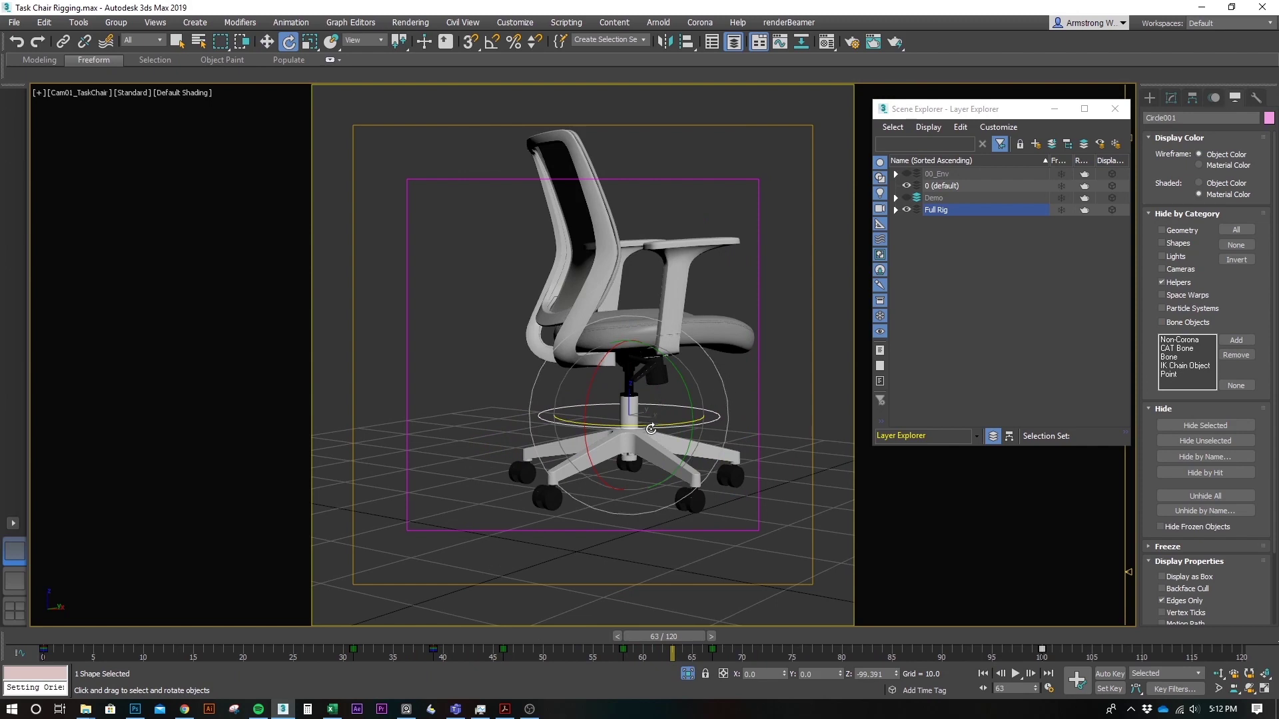
left_click_drag(672, 427, 586, 460)
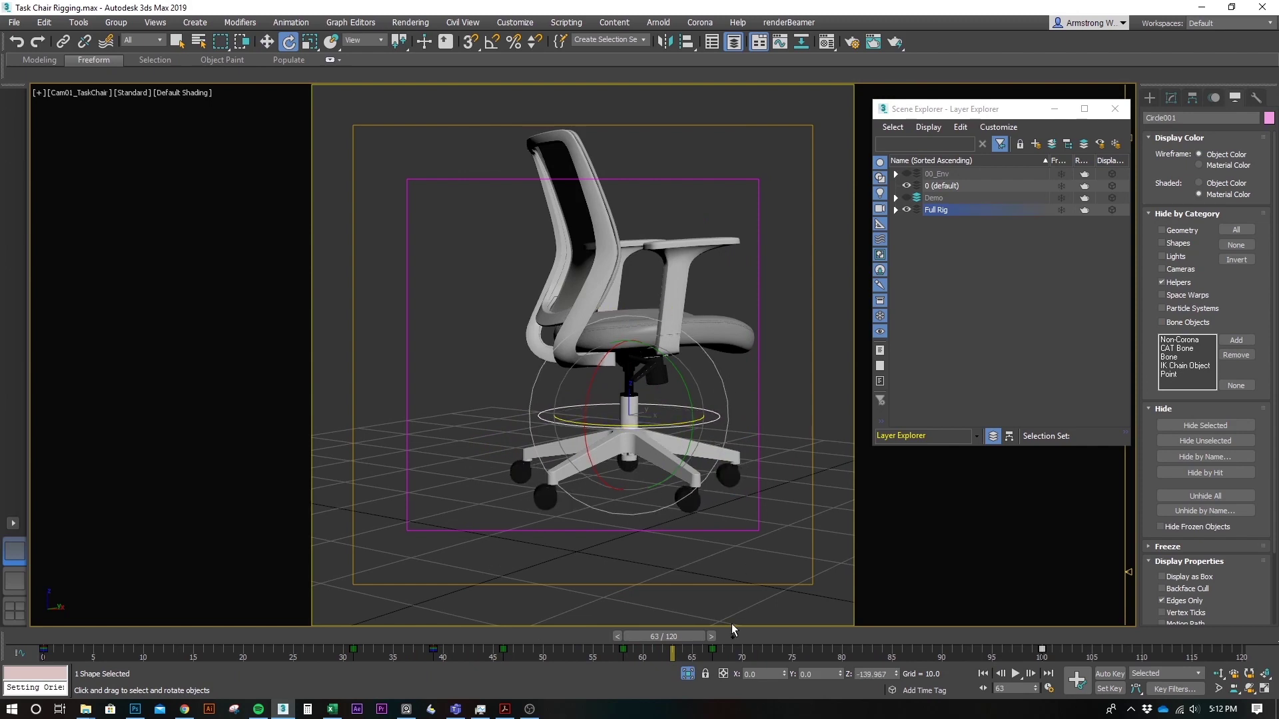
- Scrub the timeline through frame 83 to frame 99 to review the chair's and casters' motion
left_click_drag(685, 634, 853, 614)
key("e")
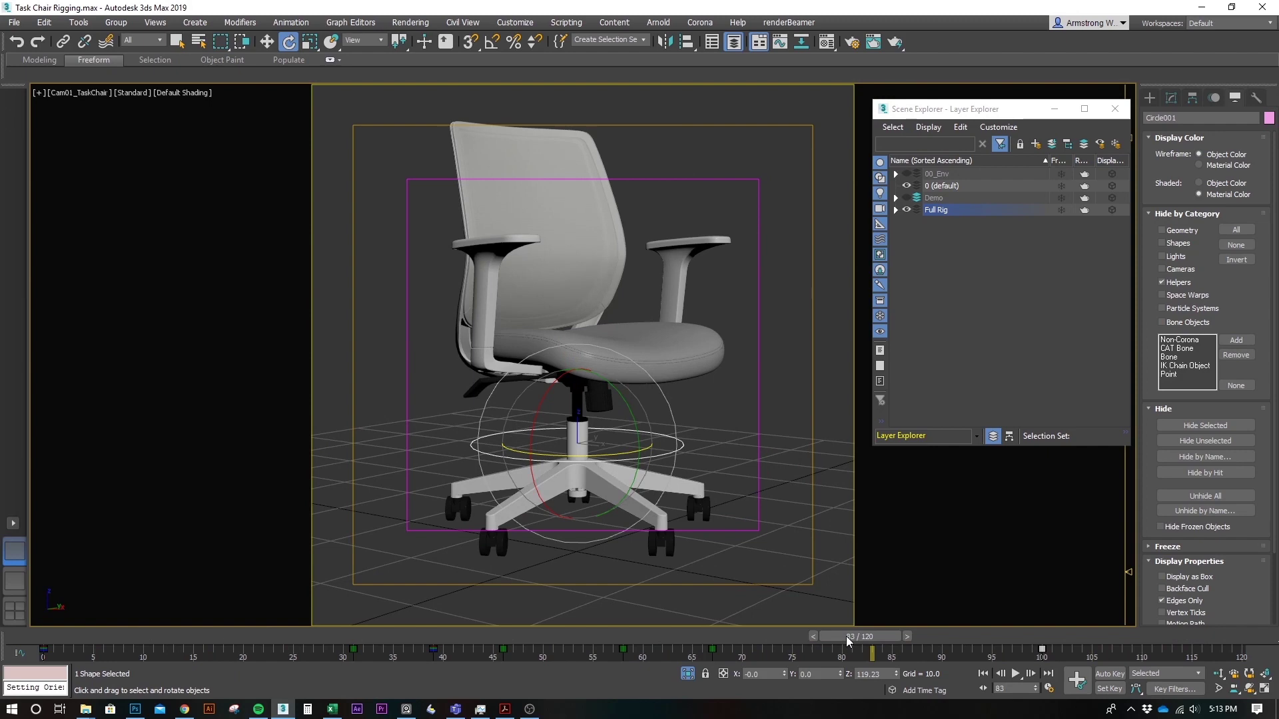
key("q")
left_click_drag(860, 640, 1031, 633)
key("e")
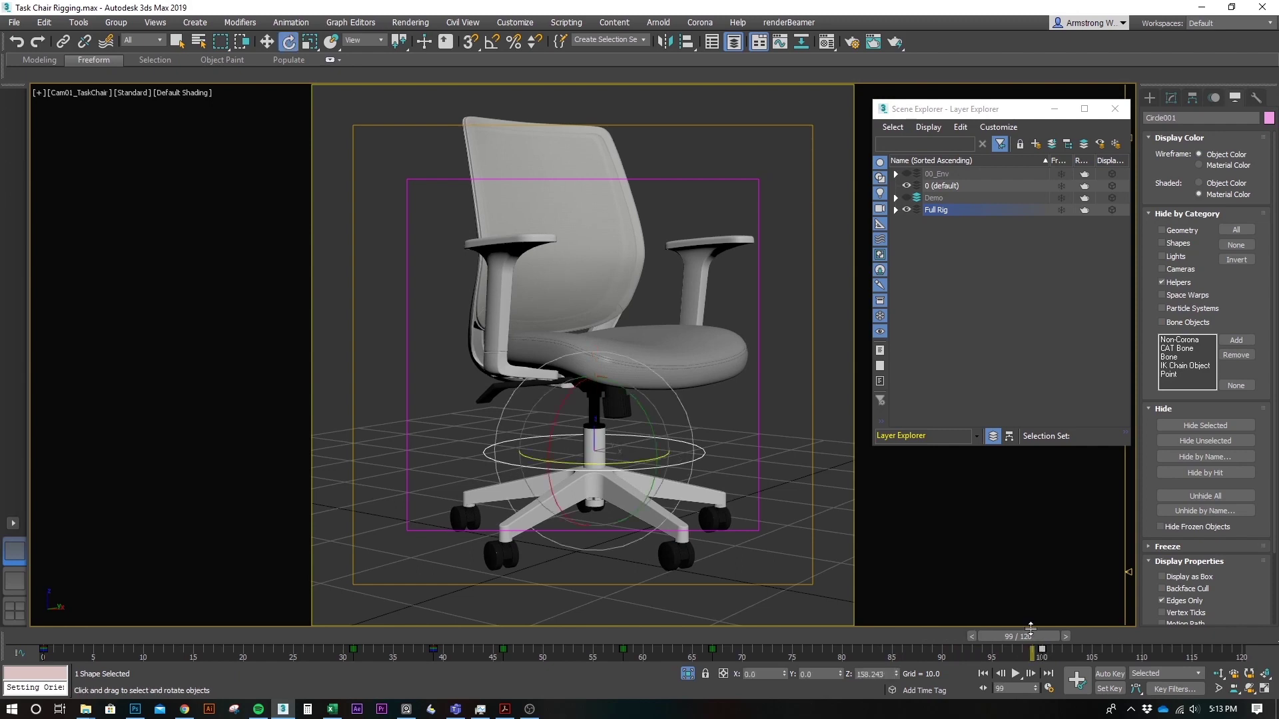